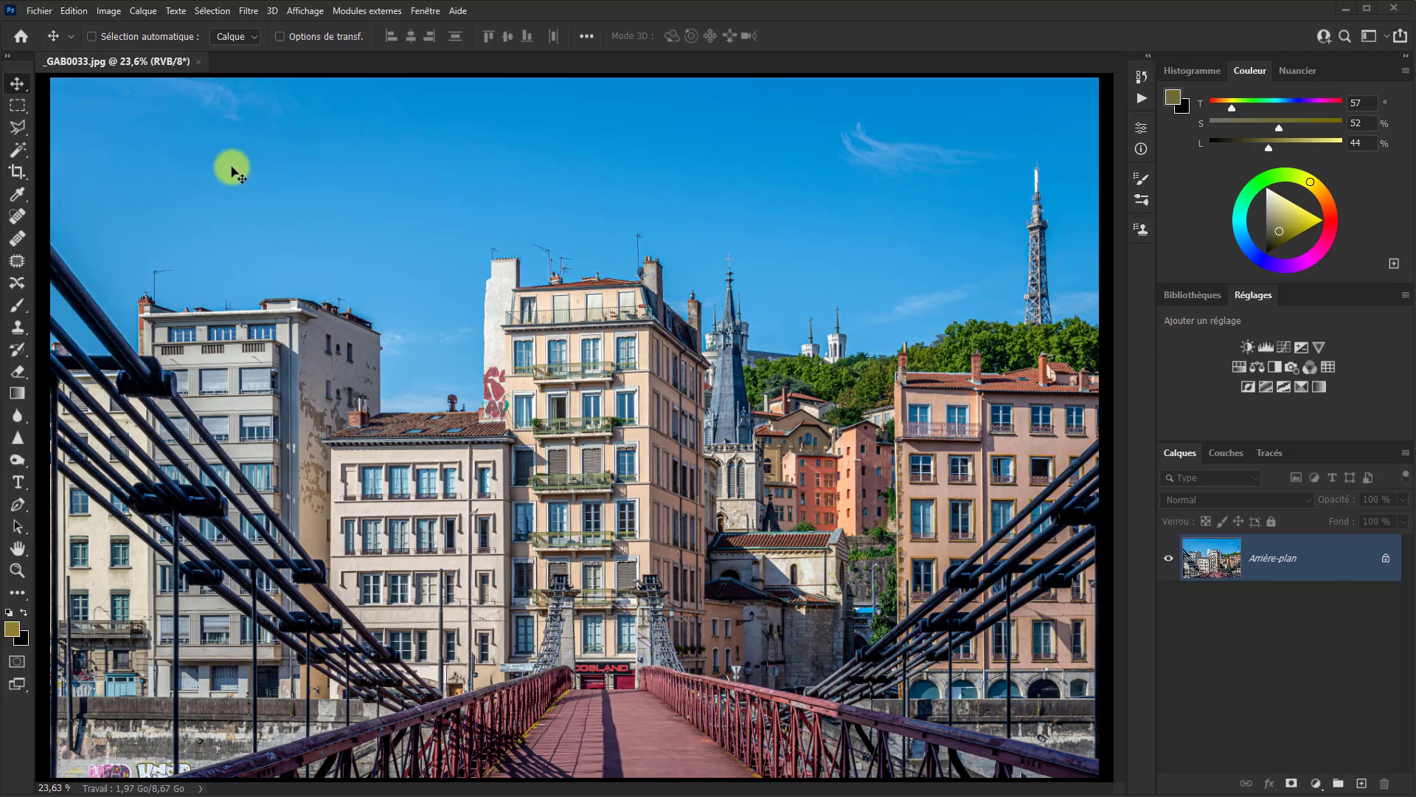
# - In the workspace preferences, turn off "Réduire automatiquement les panneaux d'icônes" and accept the change
pyautogui.press('i')
pyautogui.hotkey('ctrl', 'k')
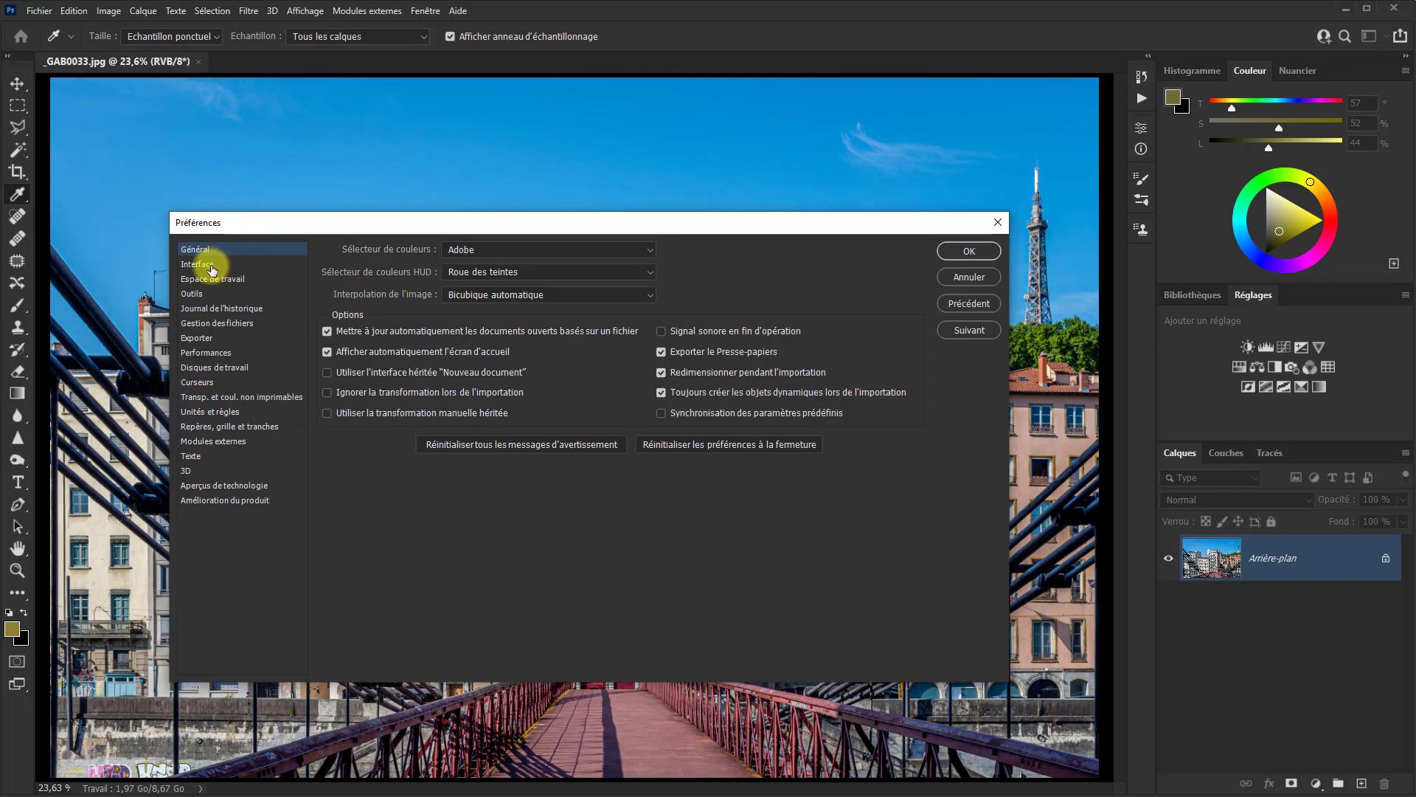
pyautogui.click(209, 265)
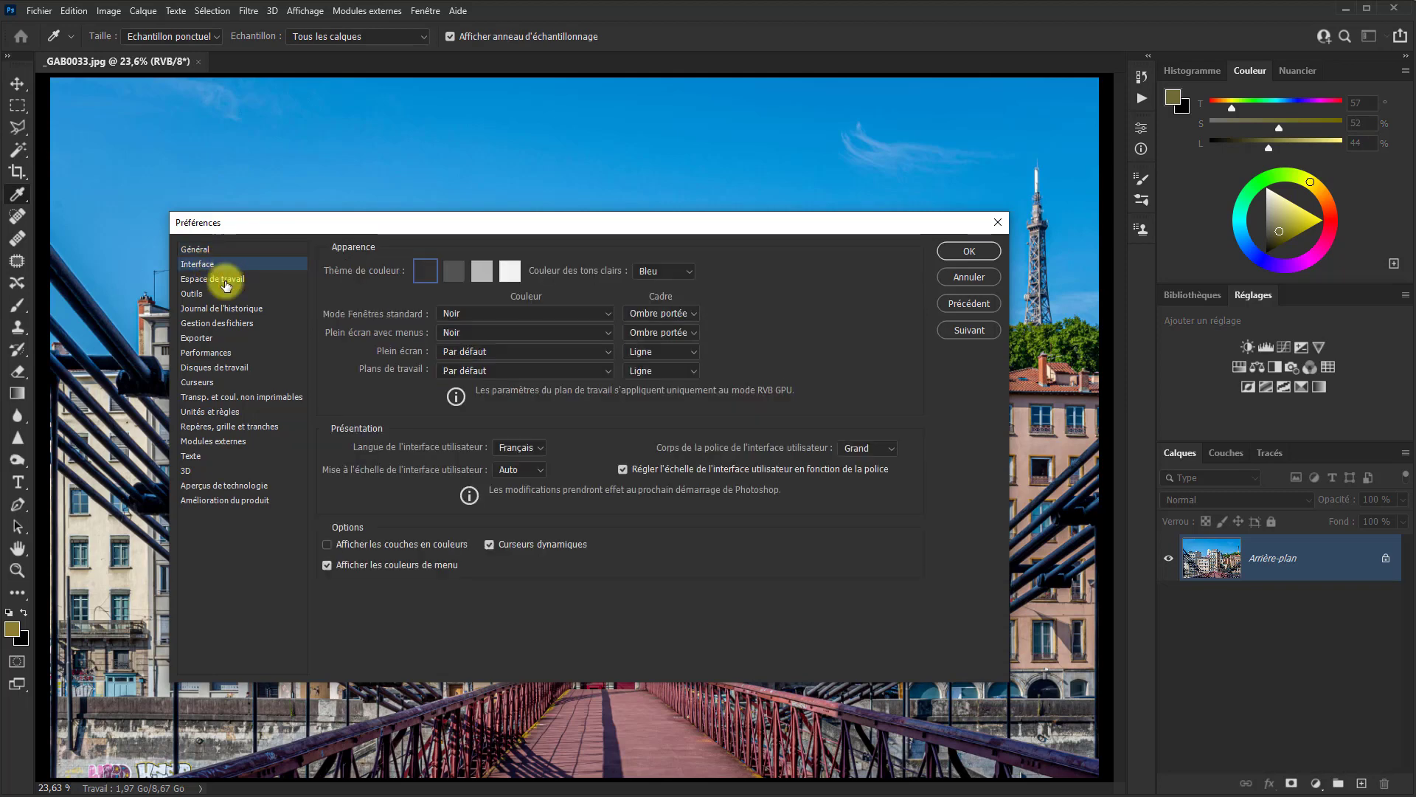
pyautogui.click(228, 281)
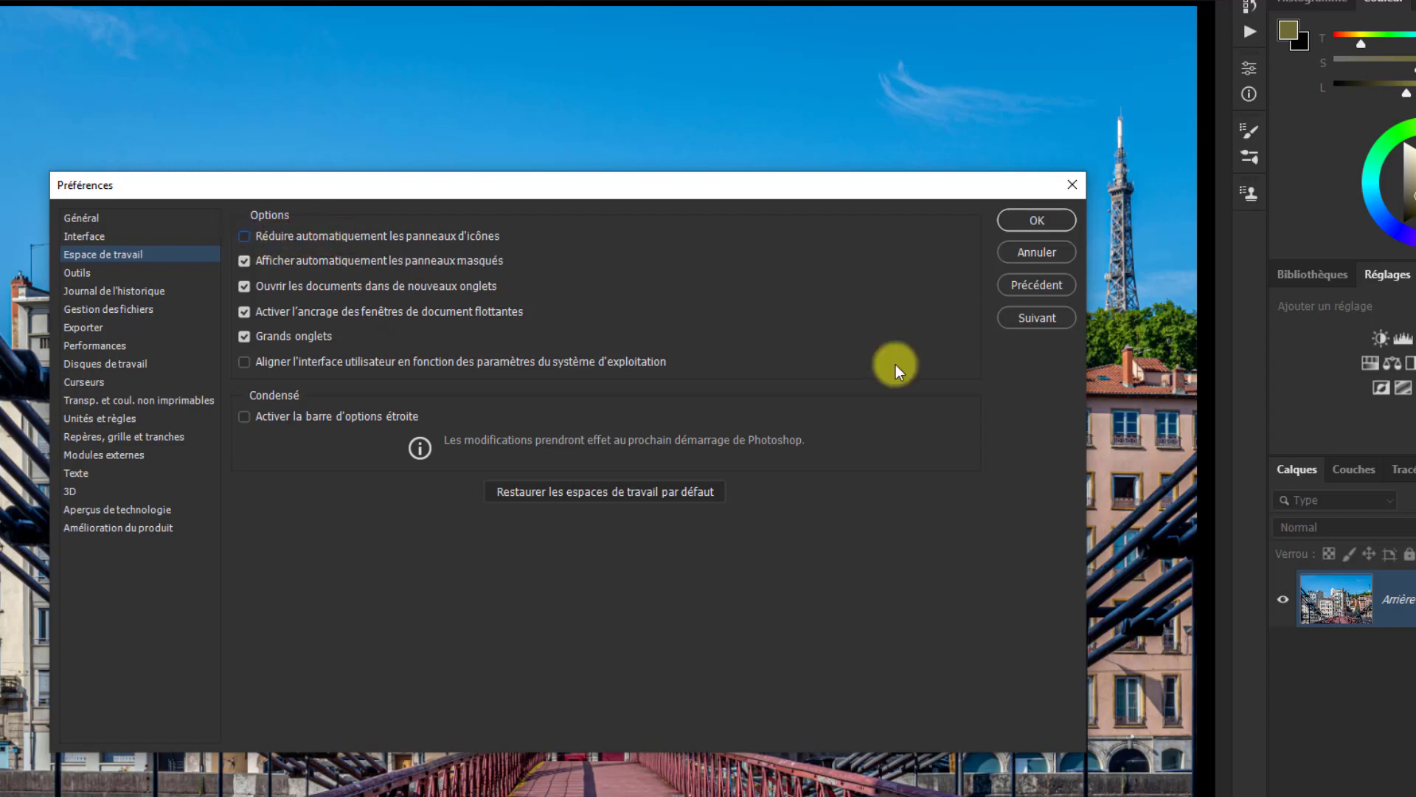
pyautogui.click(1032, 221)
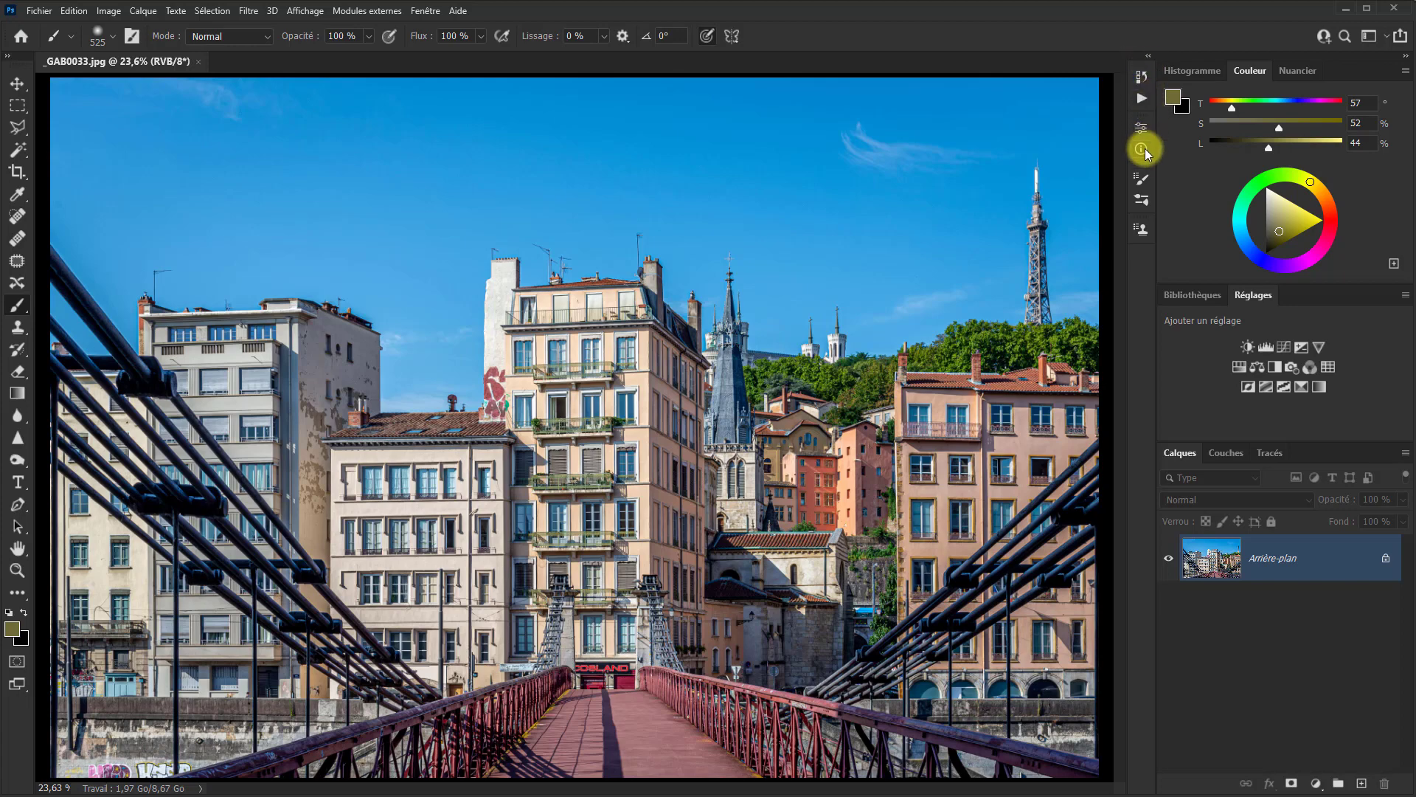
# - Expand the brush settings panel, switch to the Move tool, and manually collapse the panel back to its icon
pyautogui.click(1144, 176)
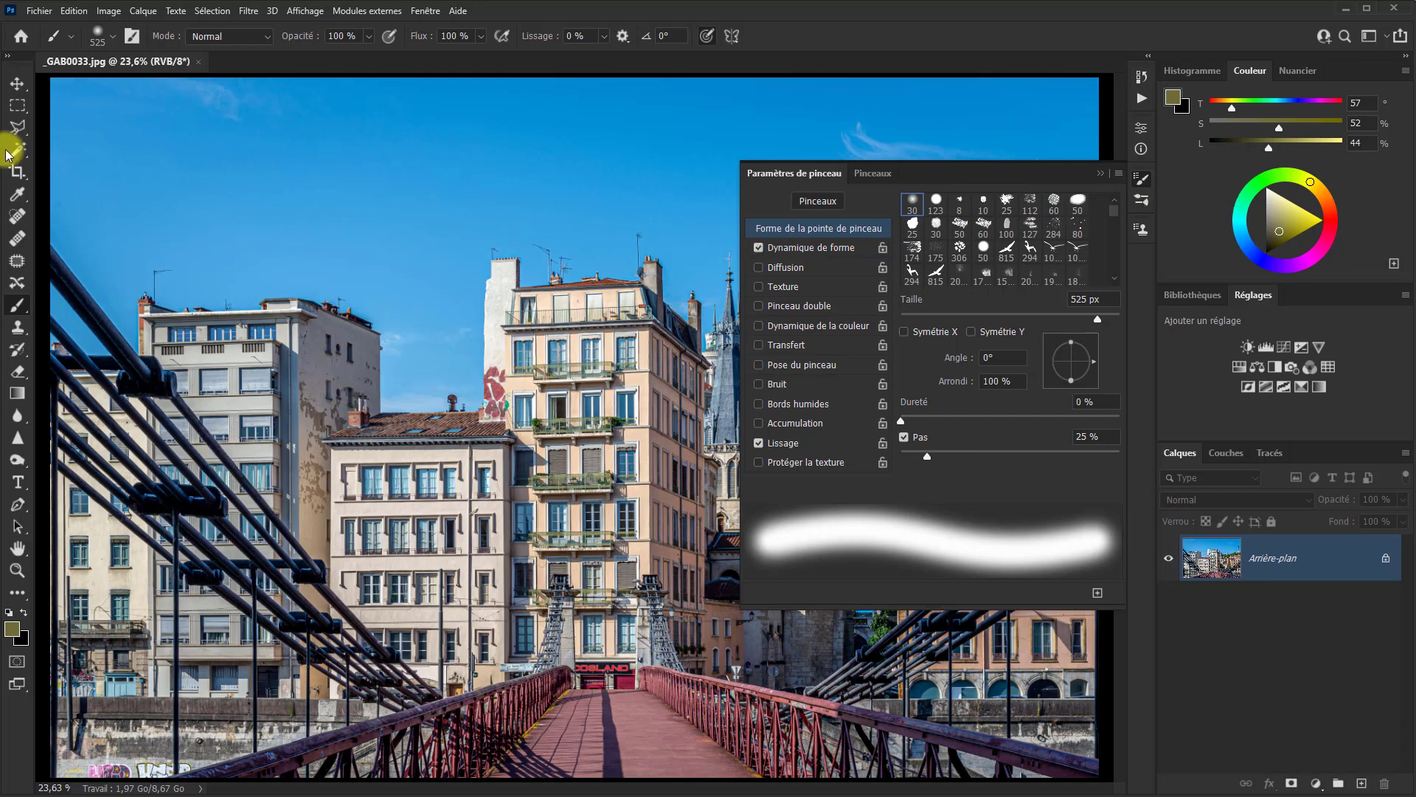
pyautogui.click(18, 89)
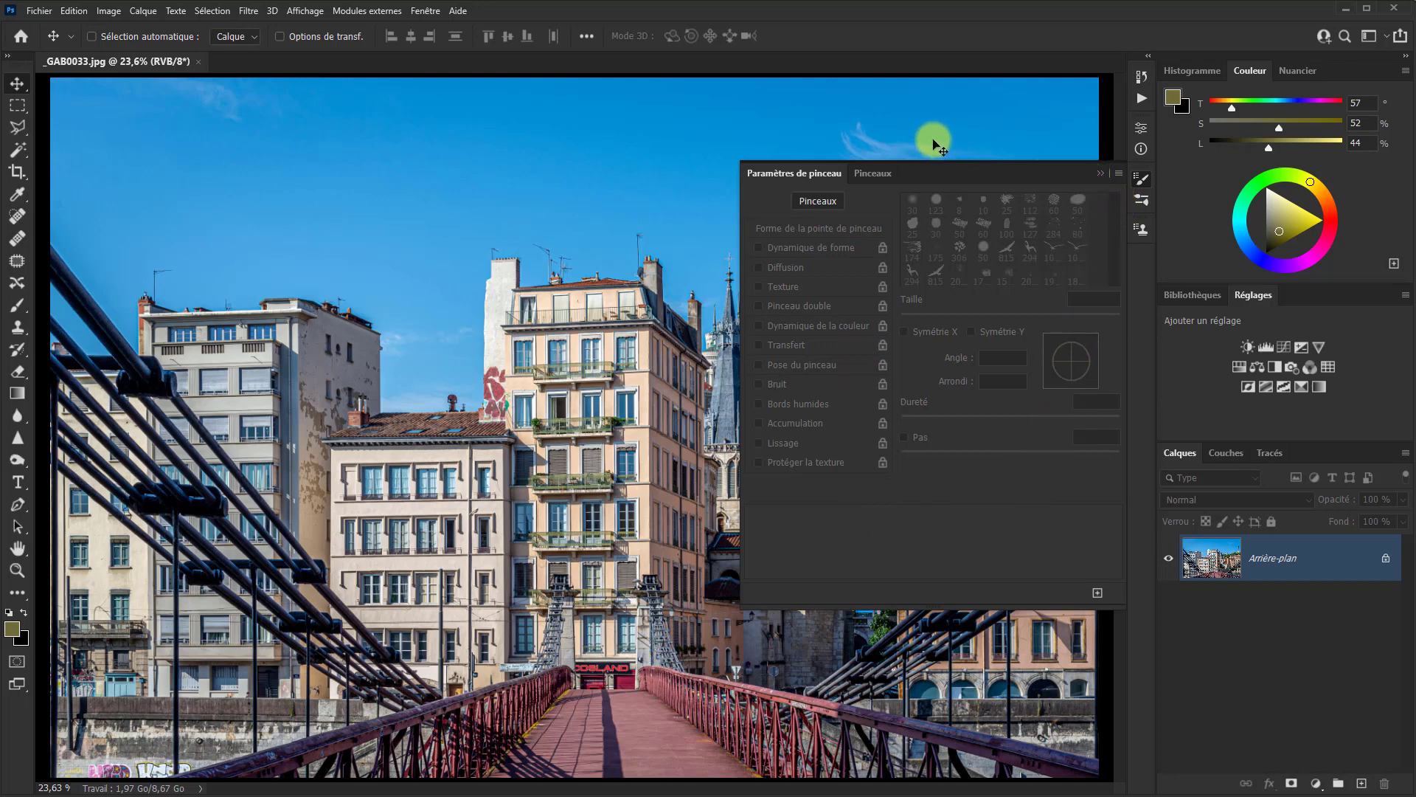
pyautogui.click(1098, 174)
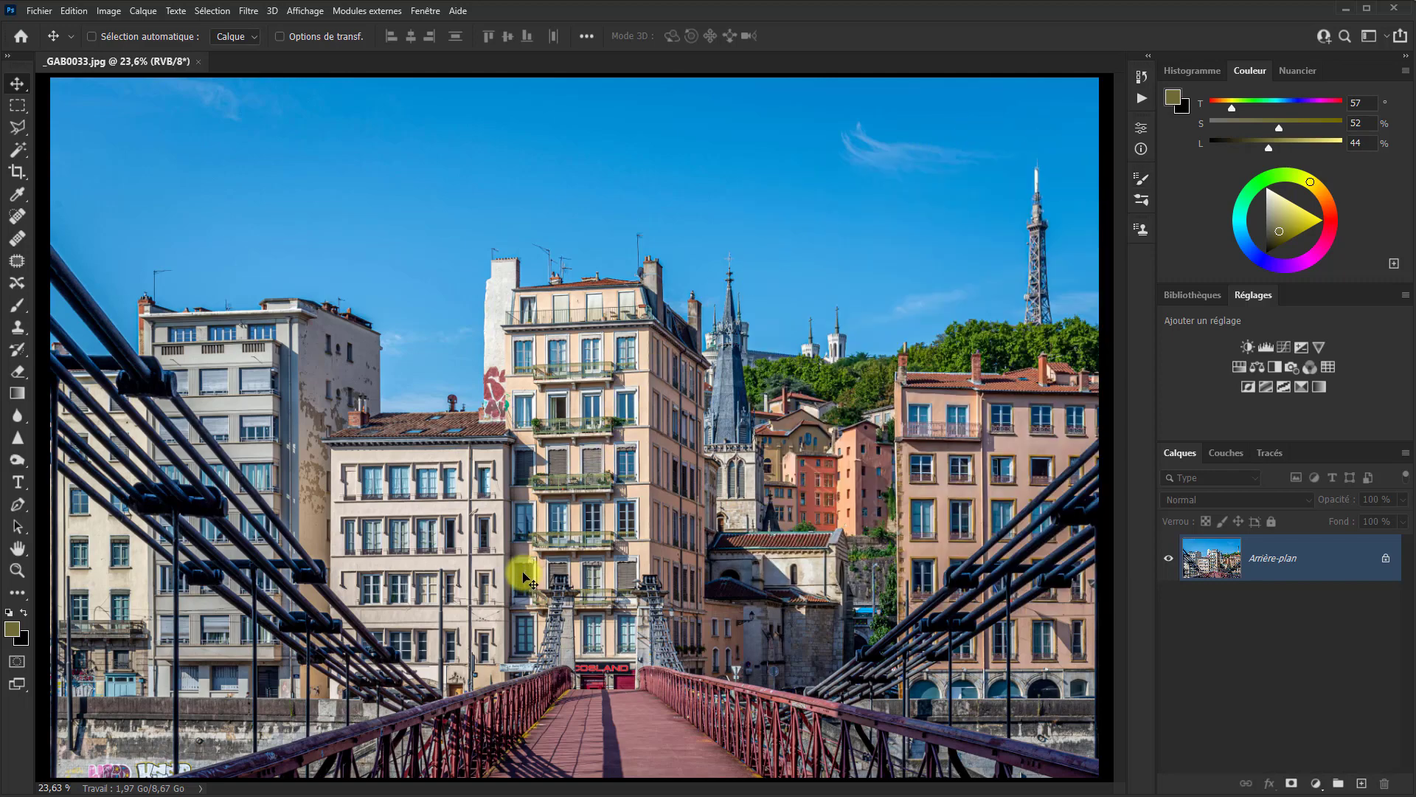
# - Turn on "Réduire automatiquement les panneaux d'icônes" in the workspace preferences
pyautogui.press('i')
pyautogui.hotkey('ctrl', 'k')
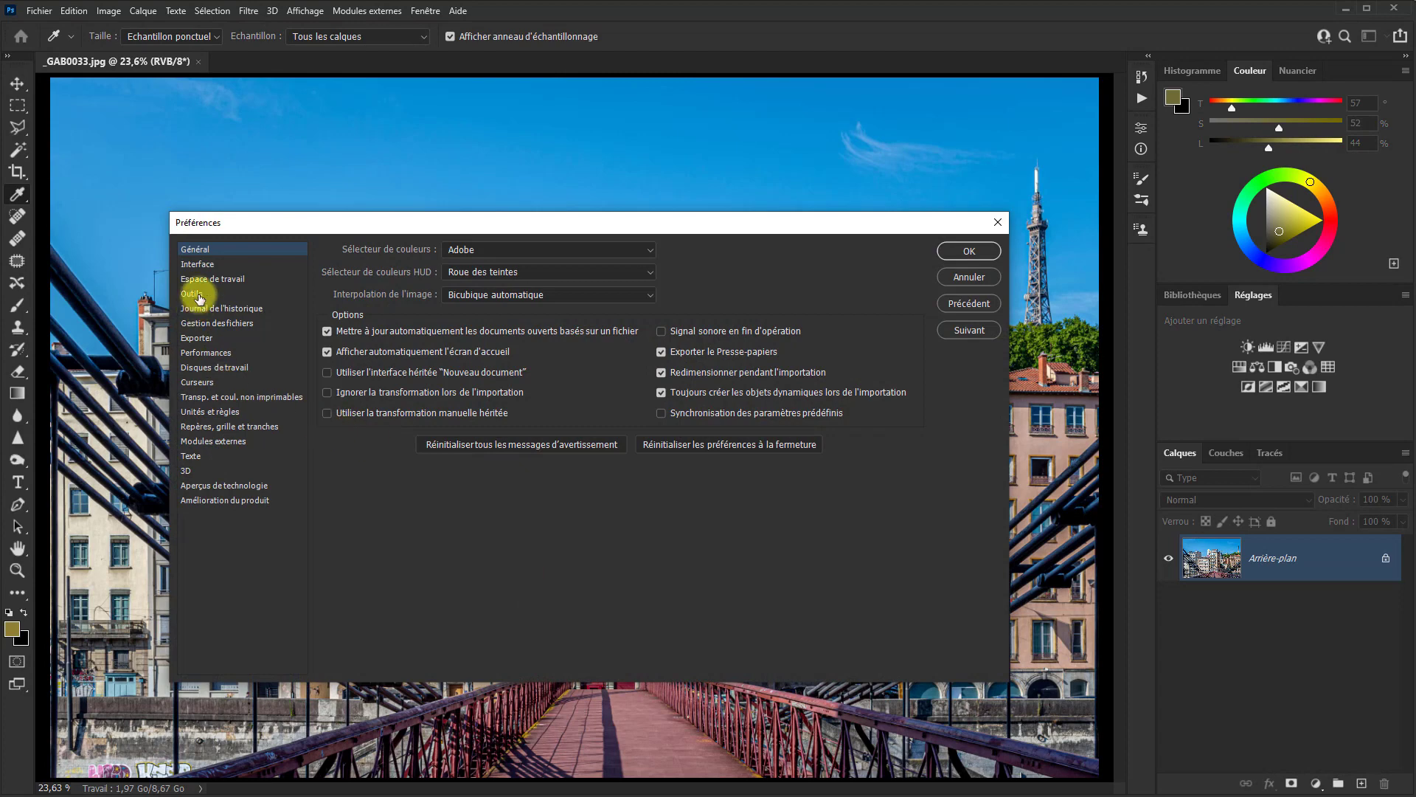
pyautogui.click(210, 279)
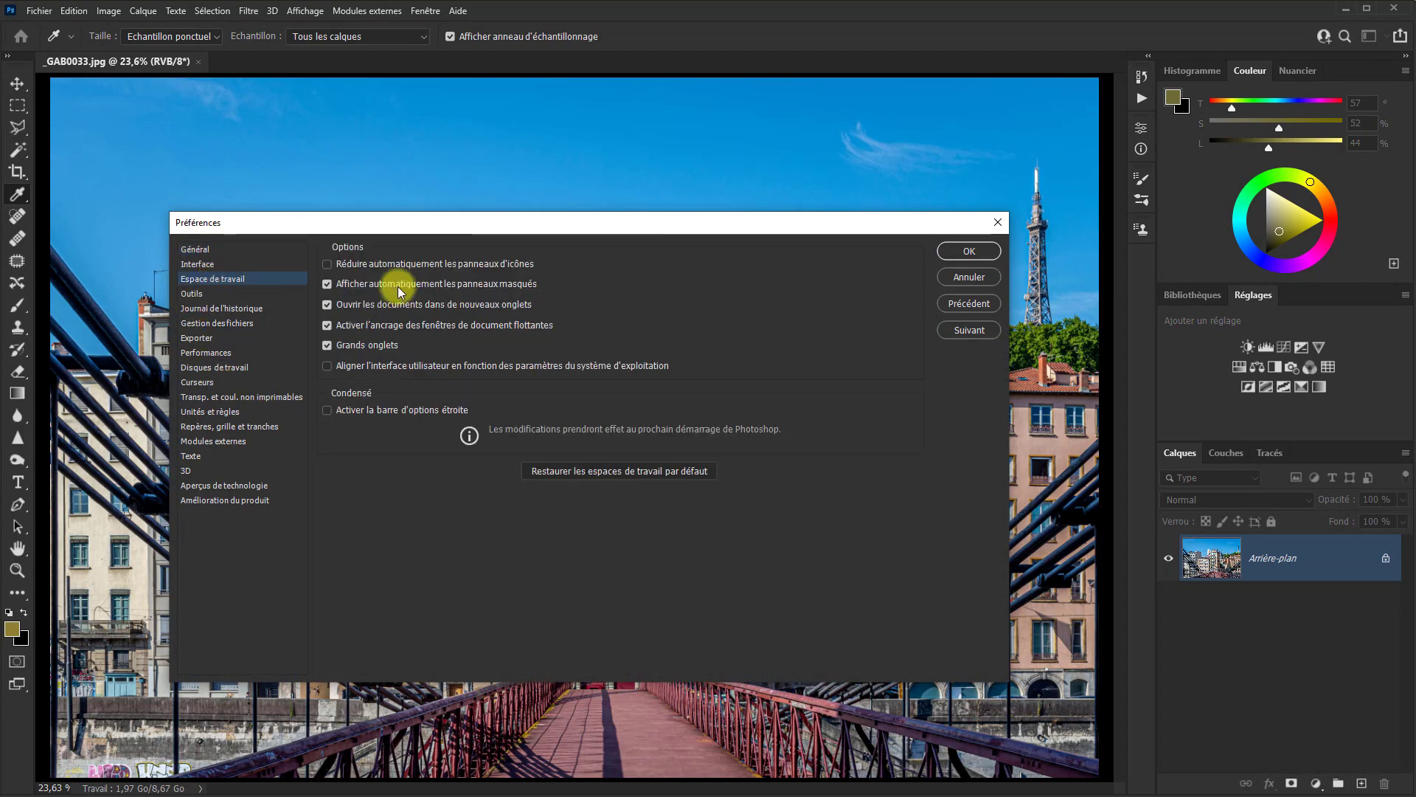
pyautogui.click(328, 264)
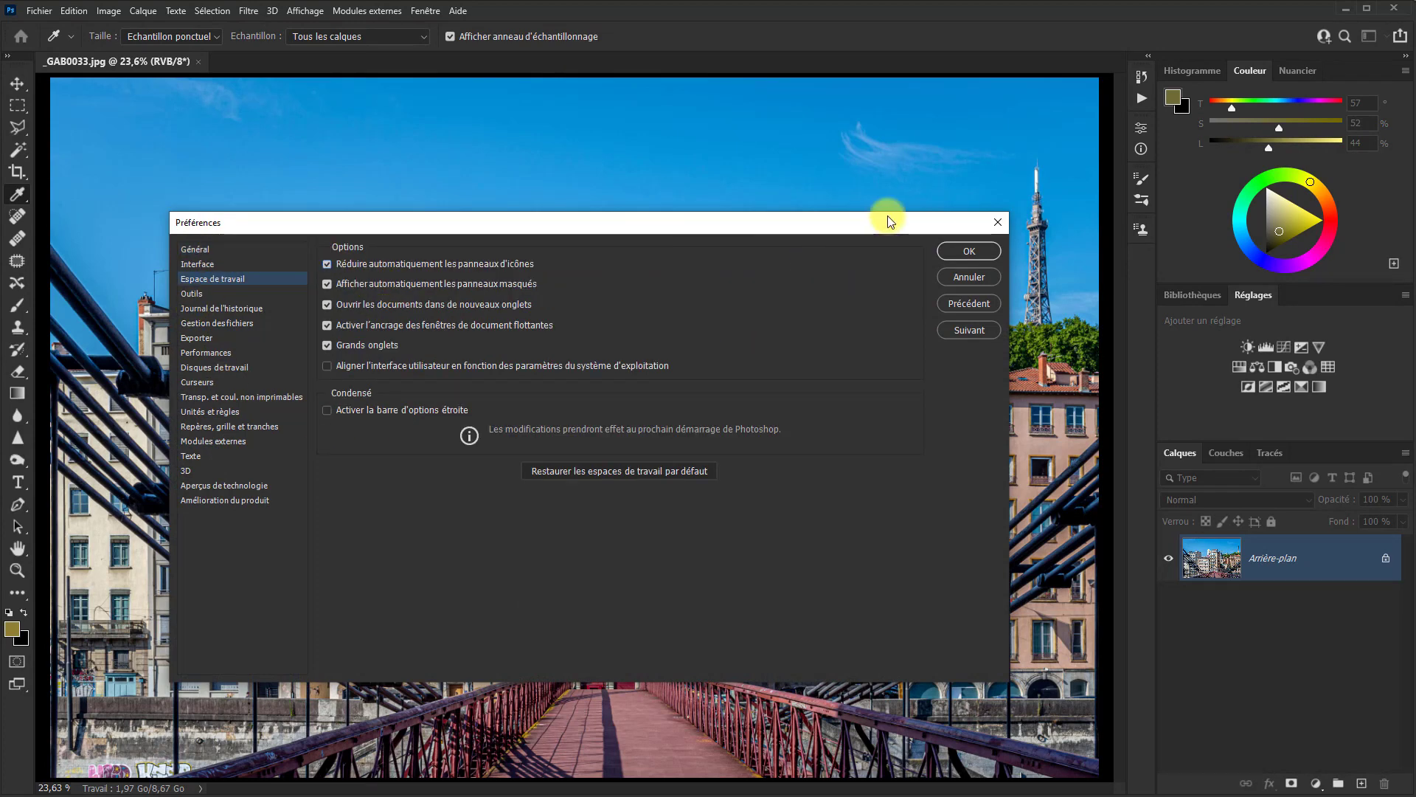
pyautogui.click(988, 252)
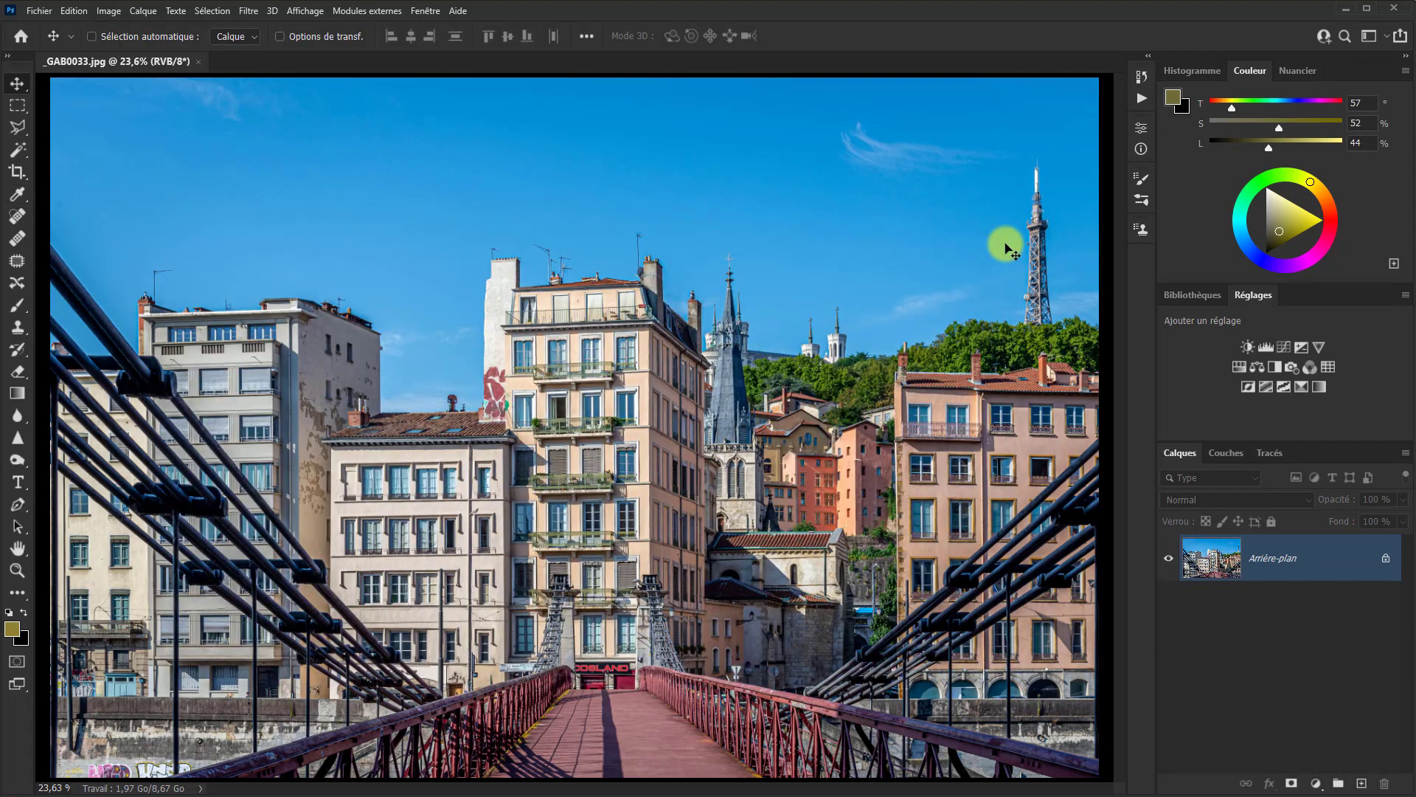
# - Display the brush settings panel with the Brush tool active, then switch back to the Move tool
pyautogui.click(17, 305)
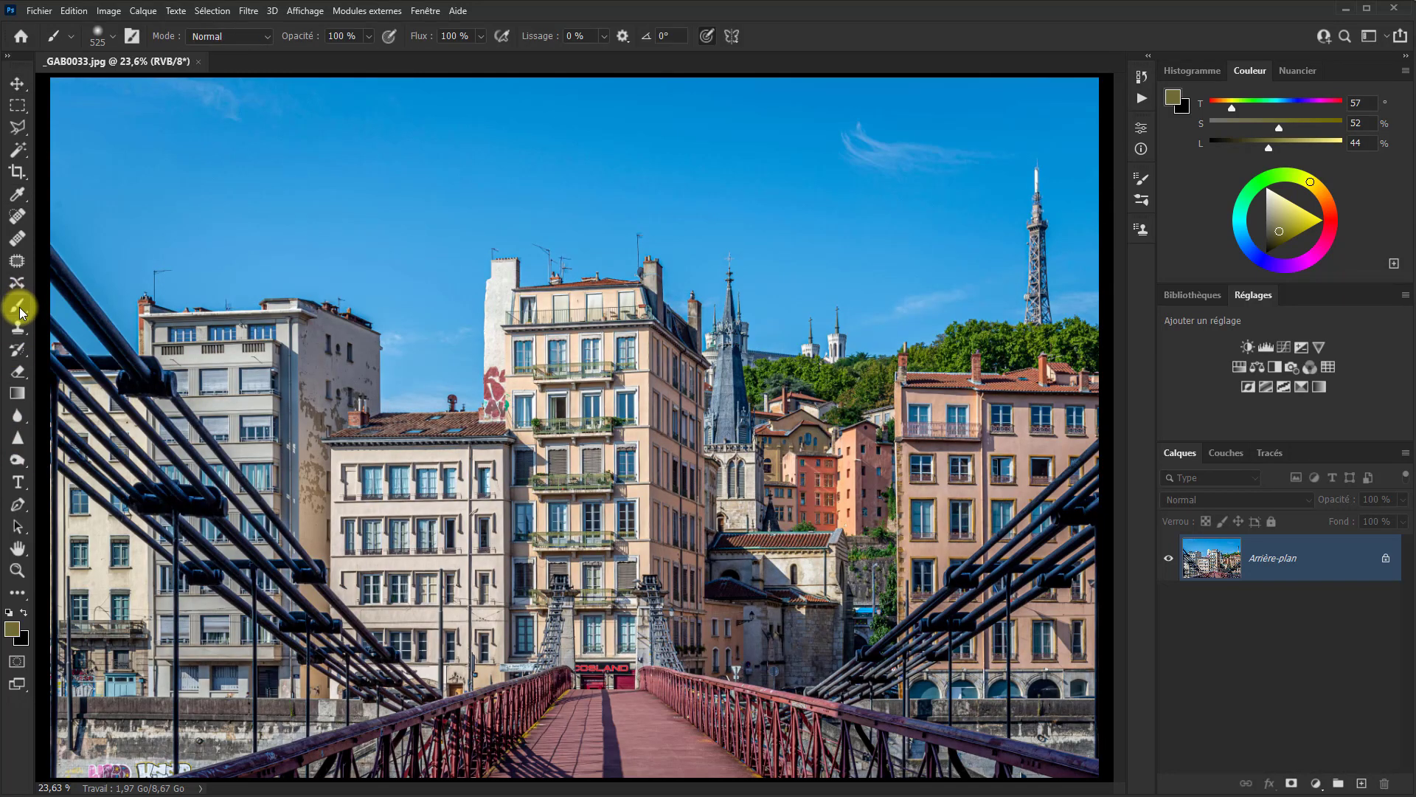
pyautogui.click(1141, 184)
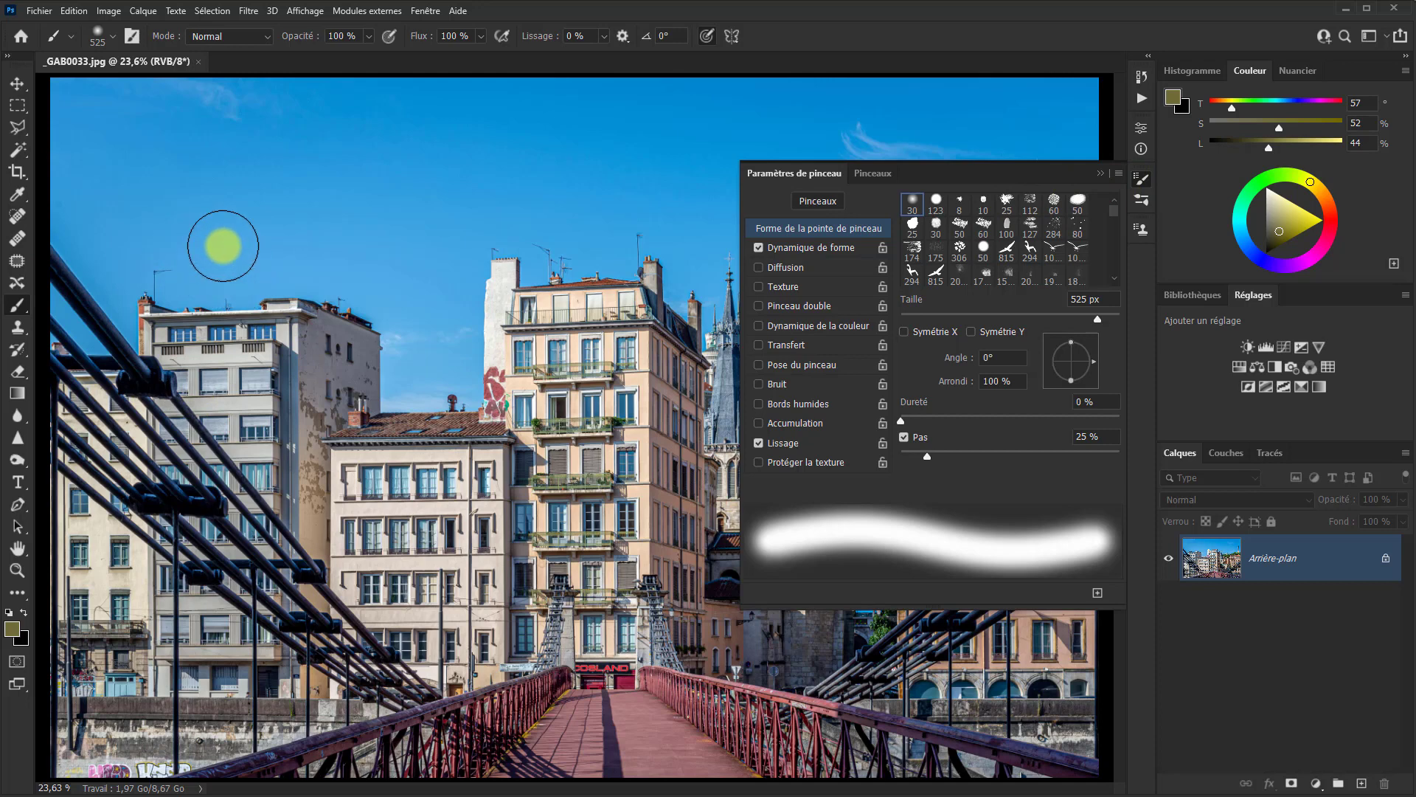
pyautogui.click(18, 85)
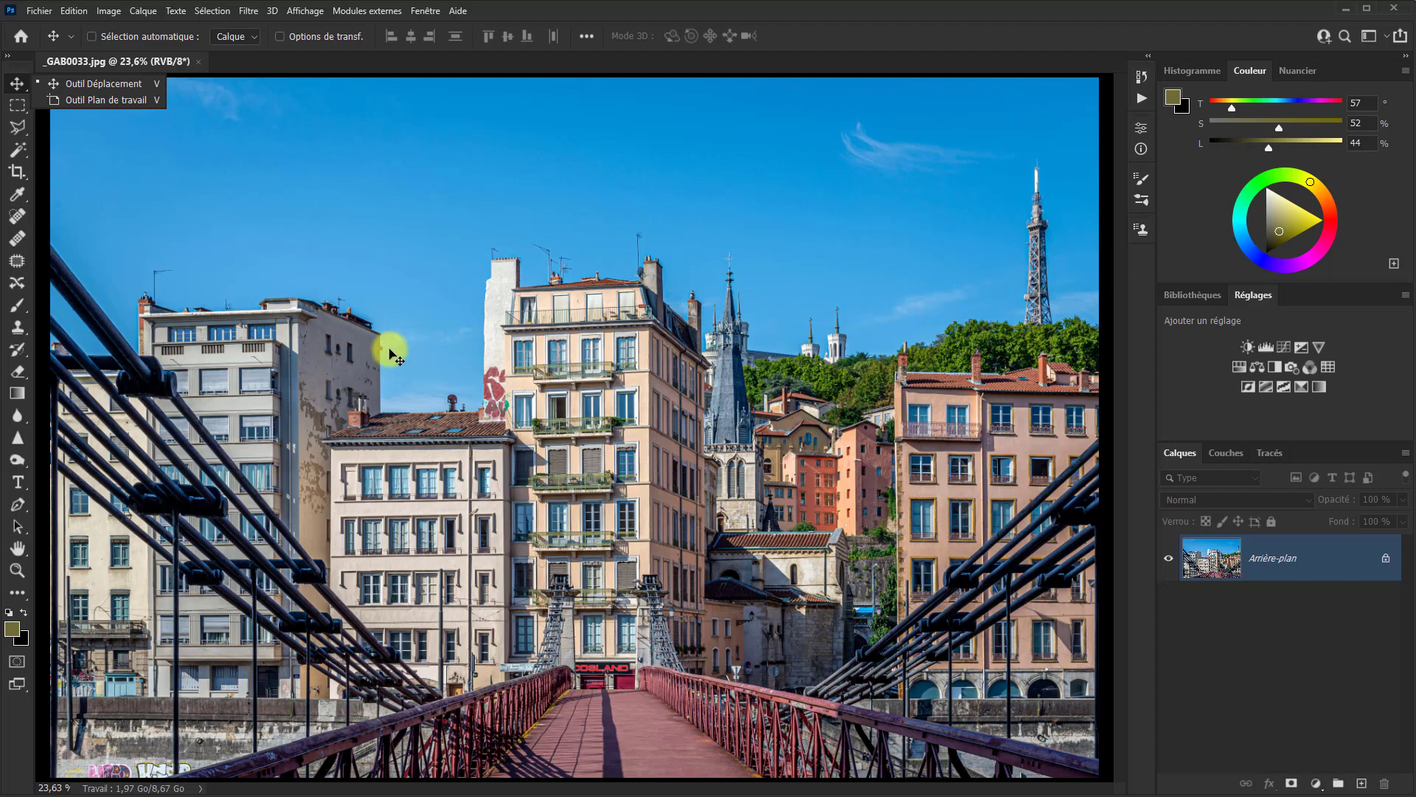
# - Review the workspace options in the preferences and close the dialog without changing any option
pyautogui.press('i')
pyautogui.hotkey('ctrl', 'k')
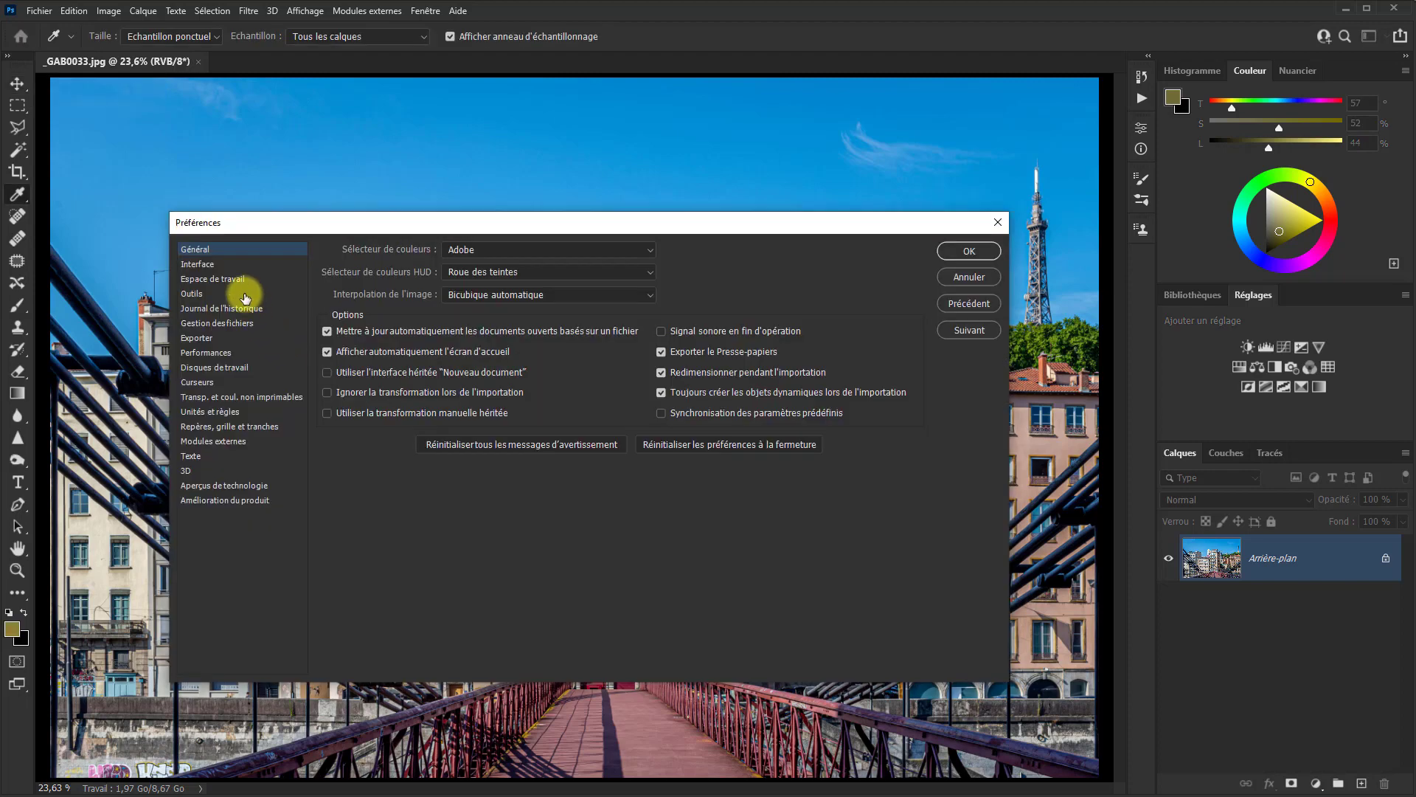
pyautogui.click(228, 281)
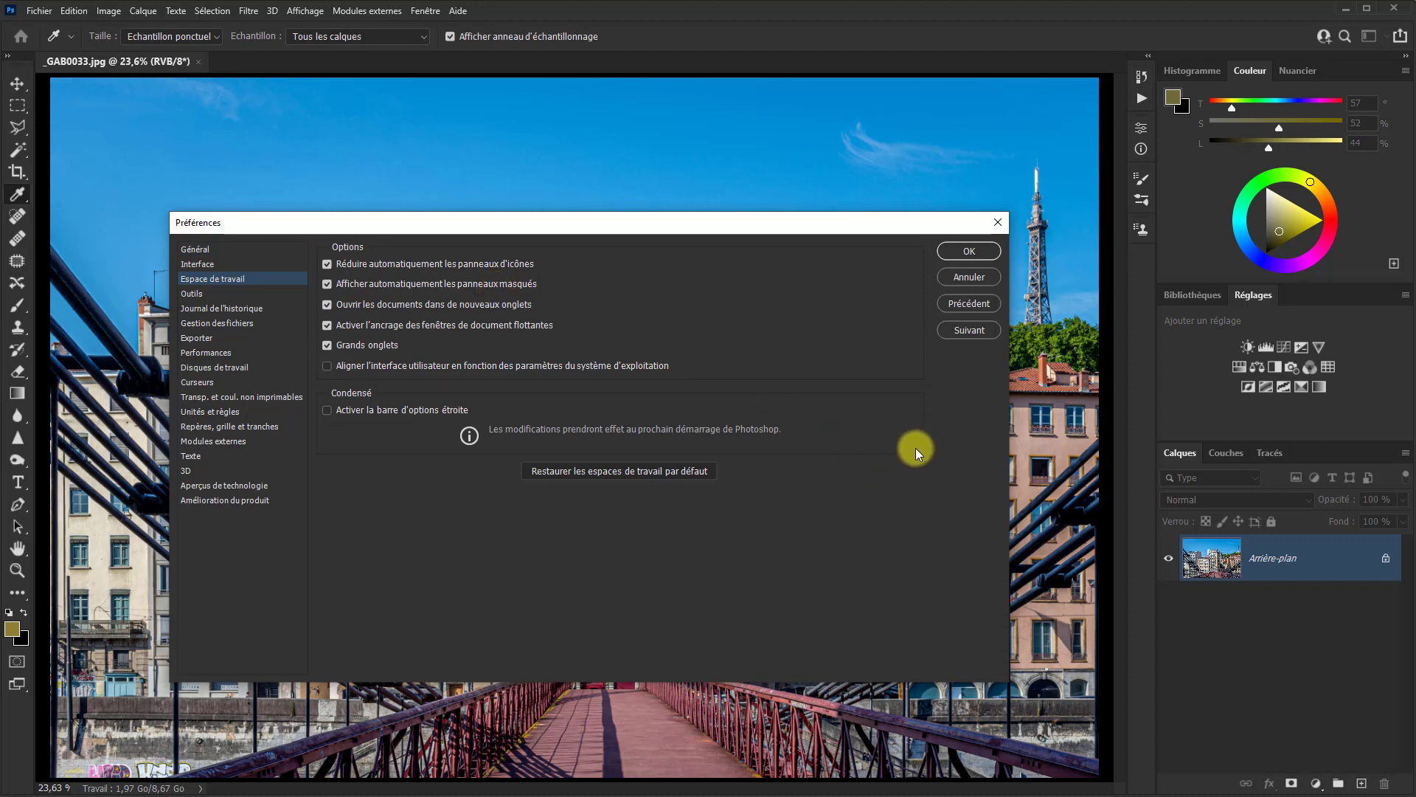
pyautogui.click(985, 259)
# - Activate the Move tool and hide the side panels while keeping the toolbox and options bar displayed
pyautogui.press('v')
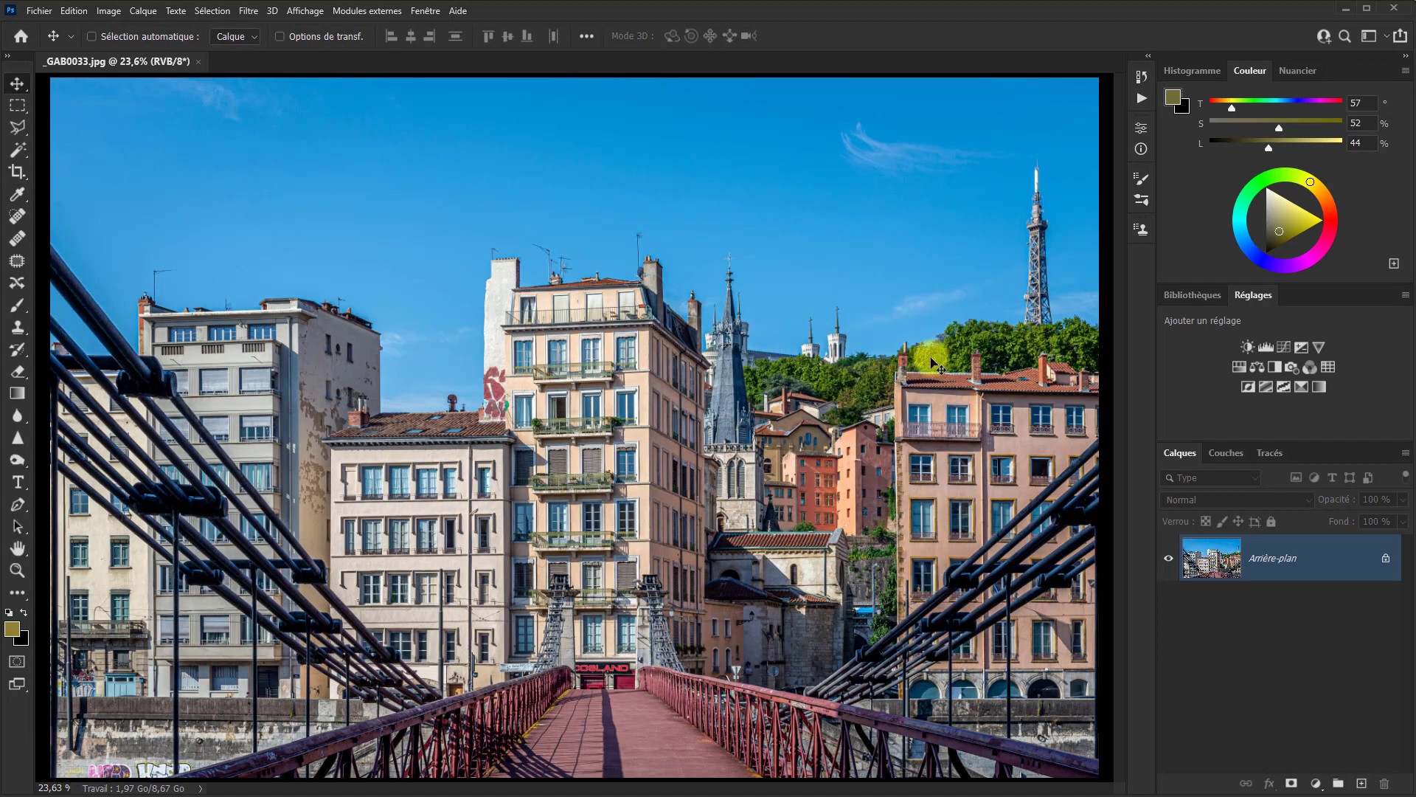
pyautogui.hotkey('shift', 'Tab')
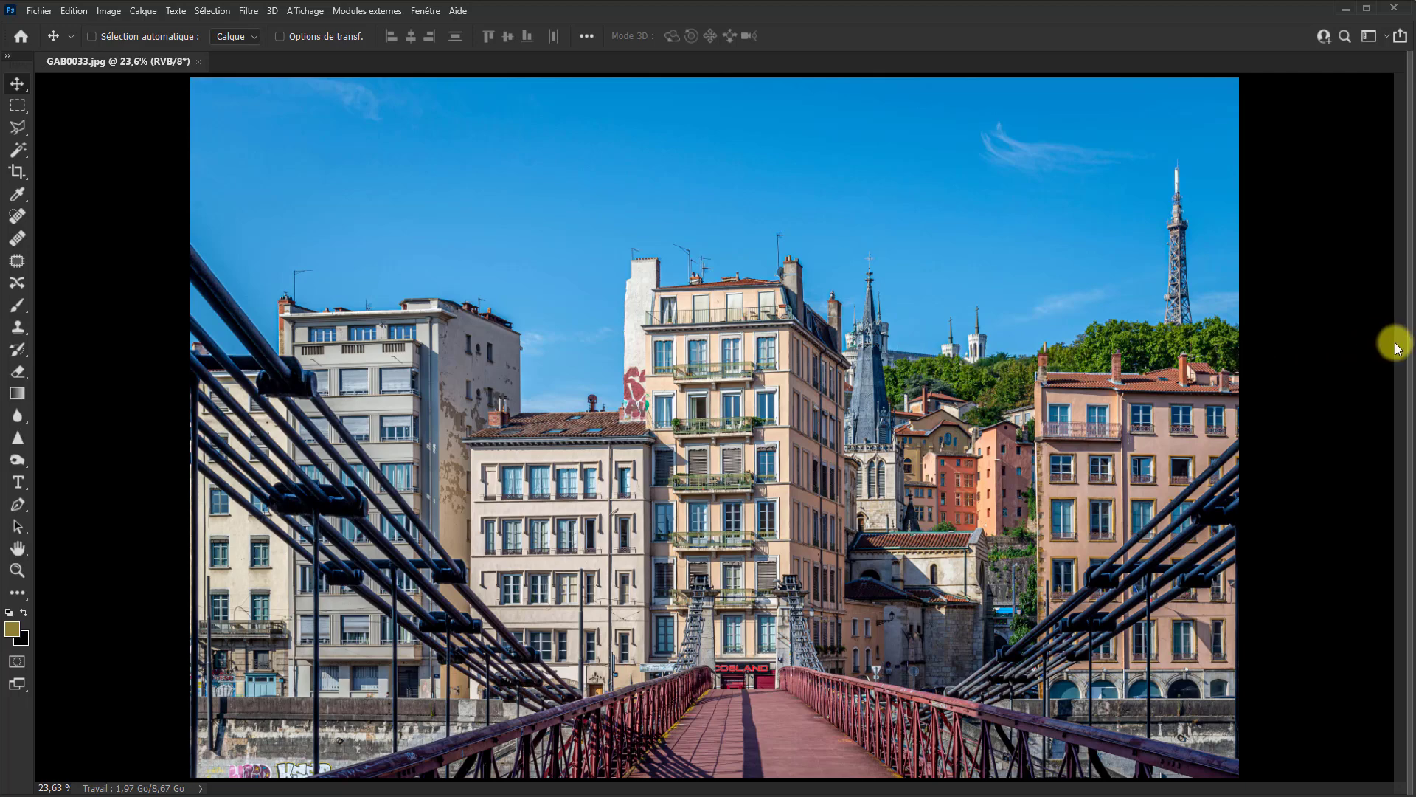
pyautogui.moveTo(1411, 348)
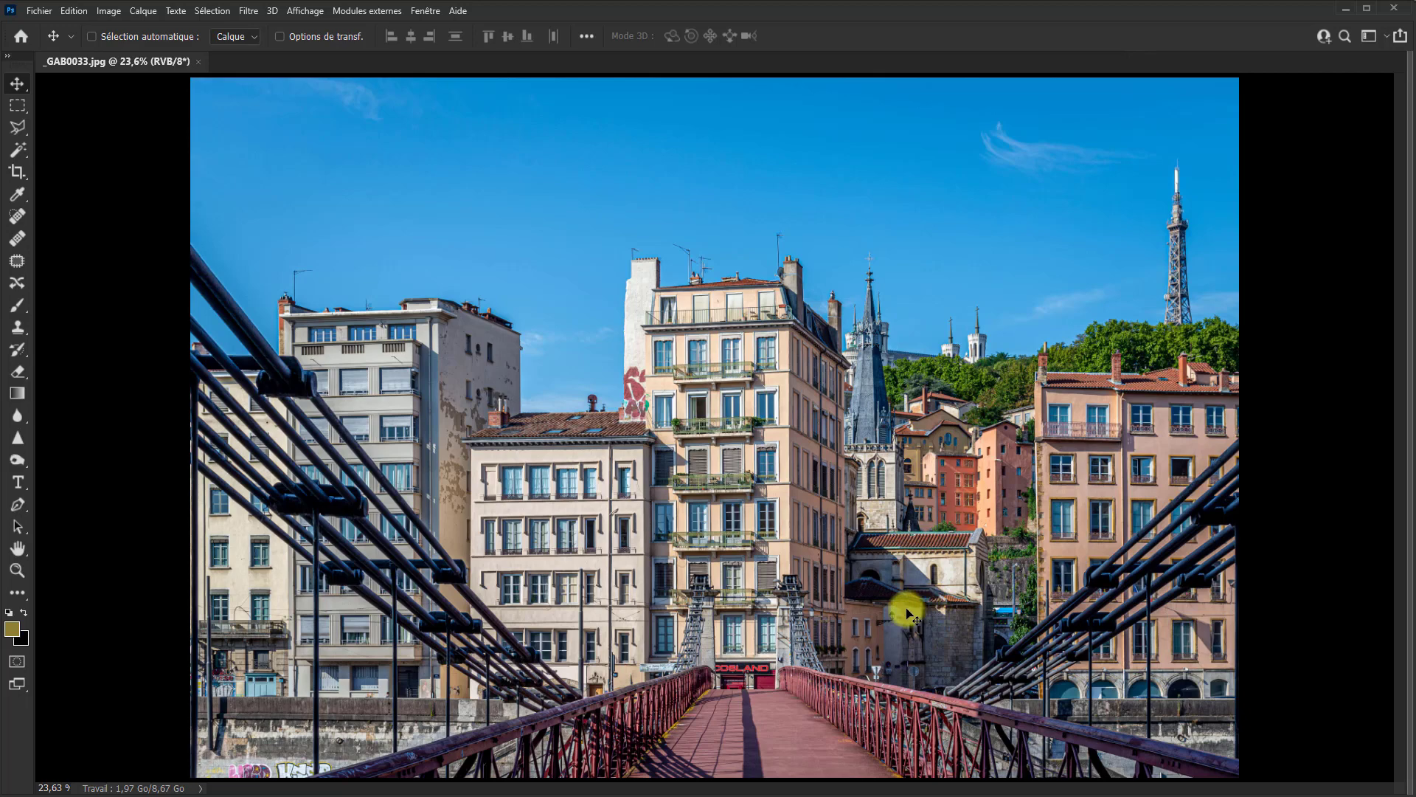
# - Turn off "Afficher automatiquement les panneaux masqués" in the workspace preferences and return to the Move tool
pyautogui.press('ctrl')
pyautogui.press('i')
pyautogui.hotkey('ctrl', 'k')
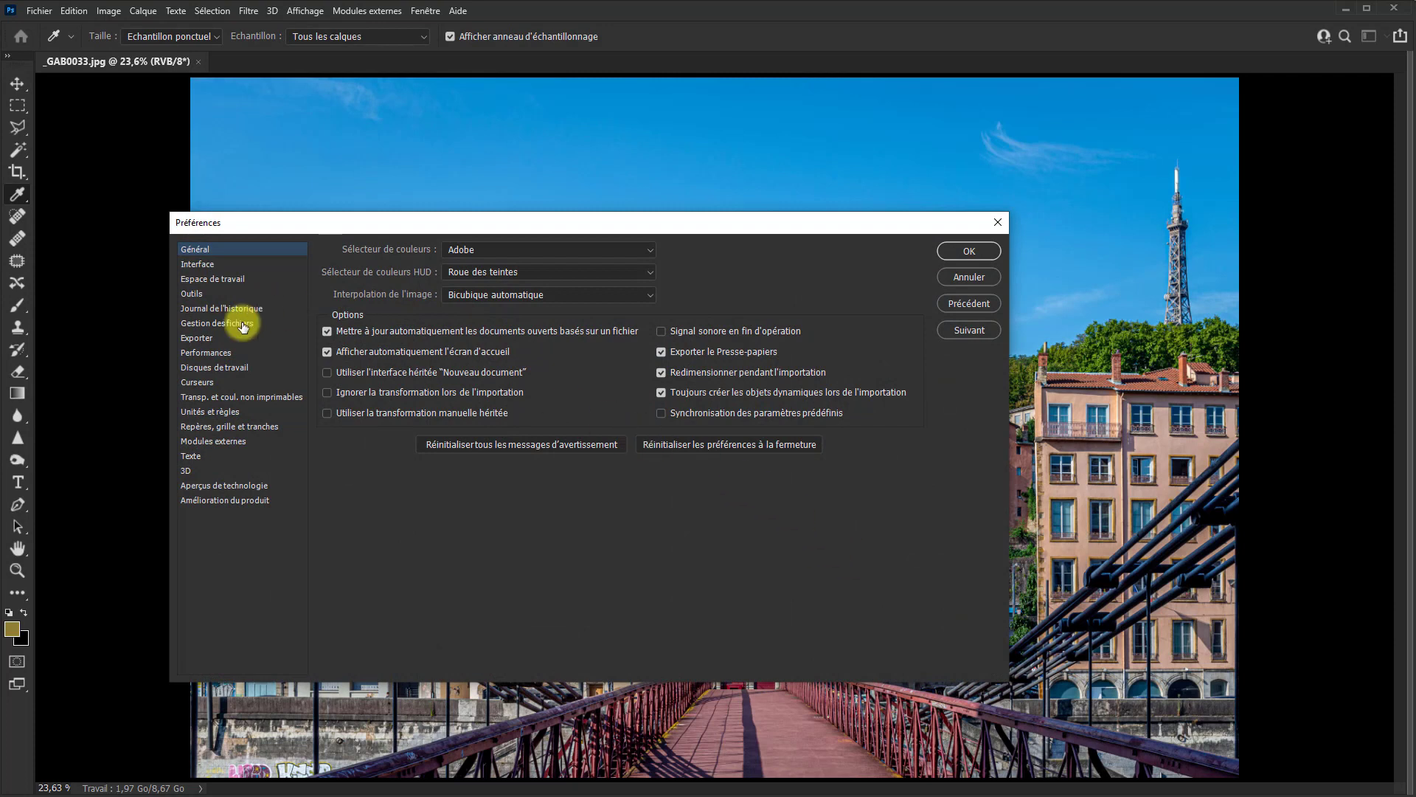
pyautogui.click(228, 287)
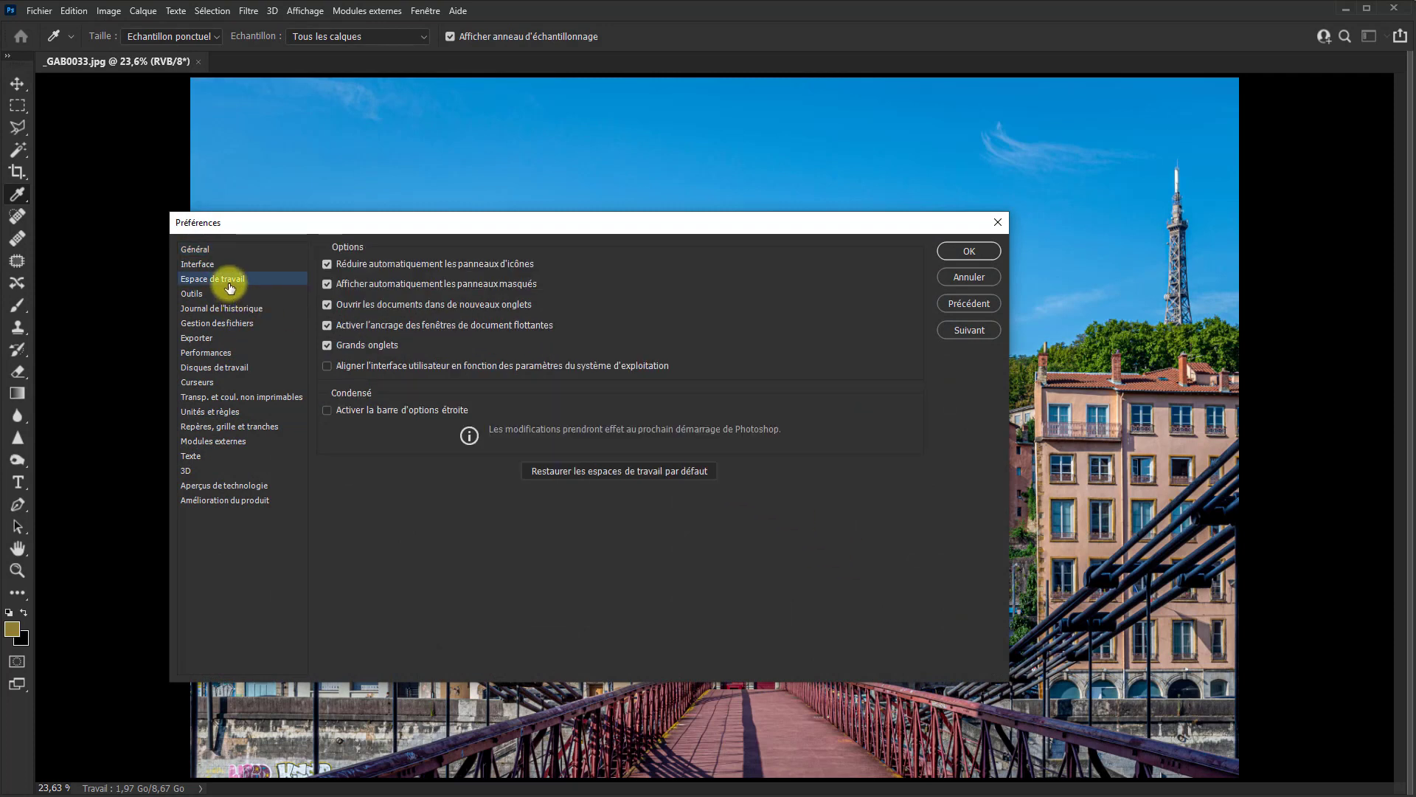
pyautogui.click(326, 284)
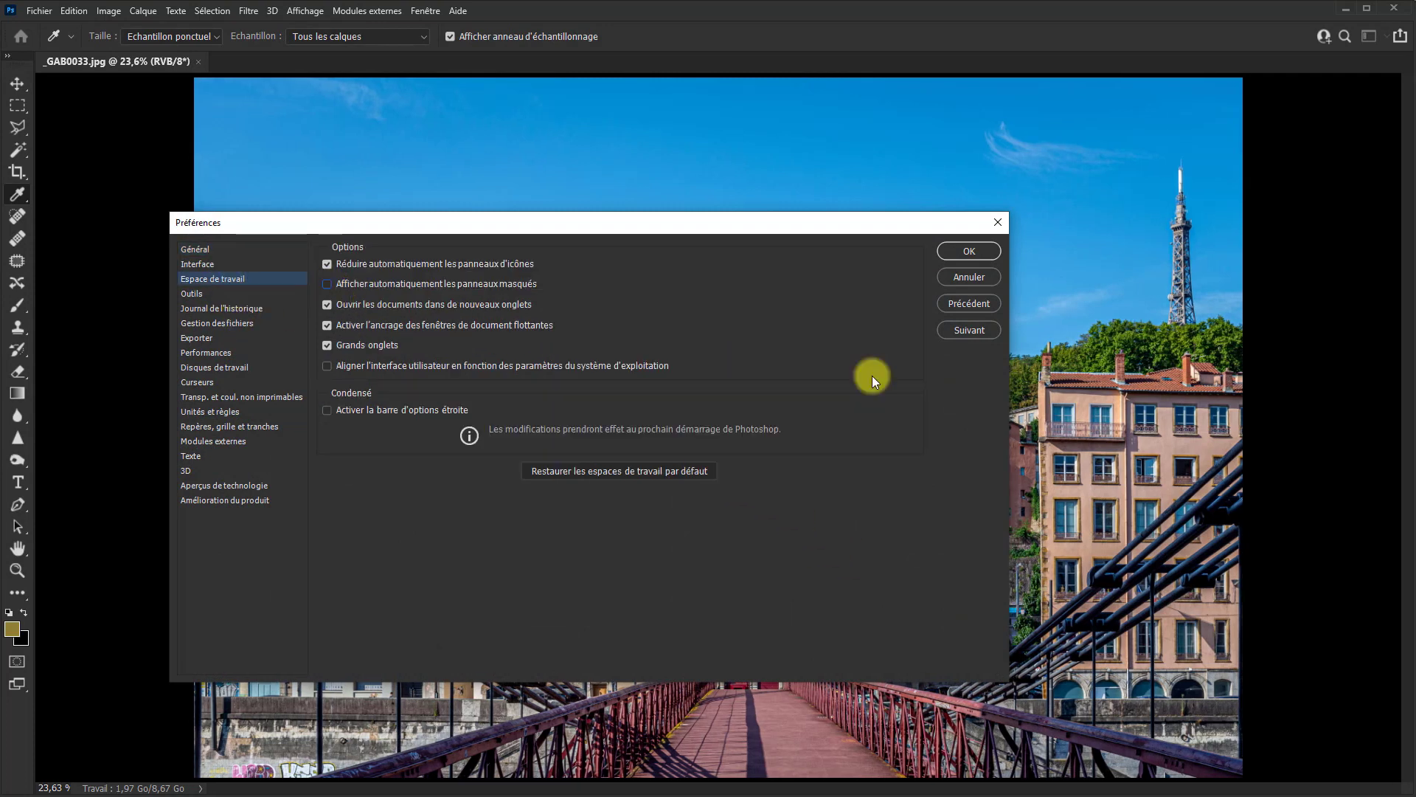
pyautogui.click(969, 251)
pyautogui.press('v')
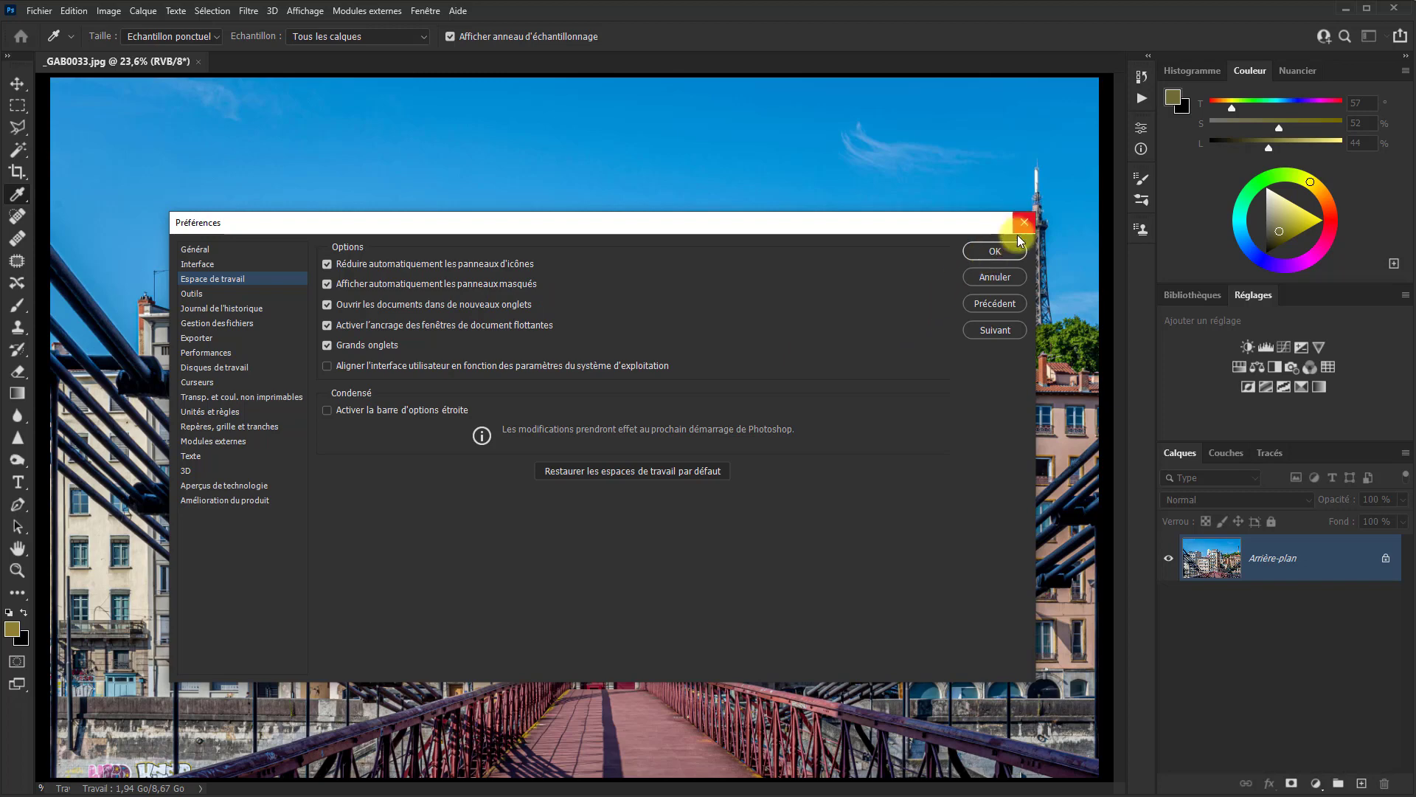
# - Accept the current workspace preferences, then open 2020-11-16_20-49-03.jpg as a tabbed document and close it again
pyautogui.click(995, 252)
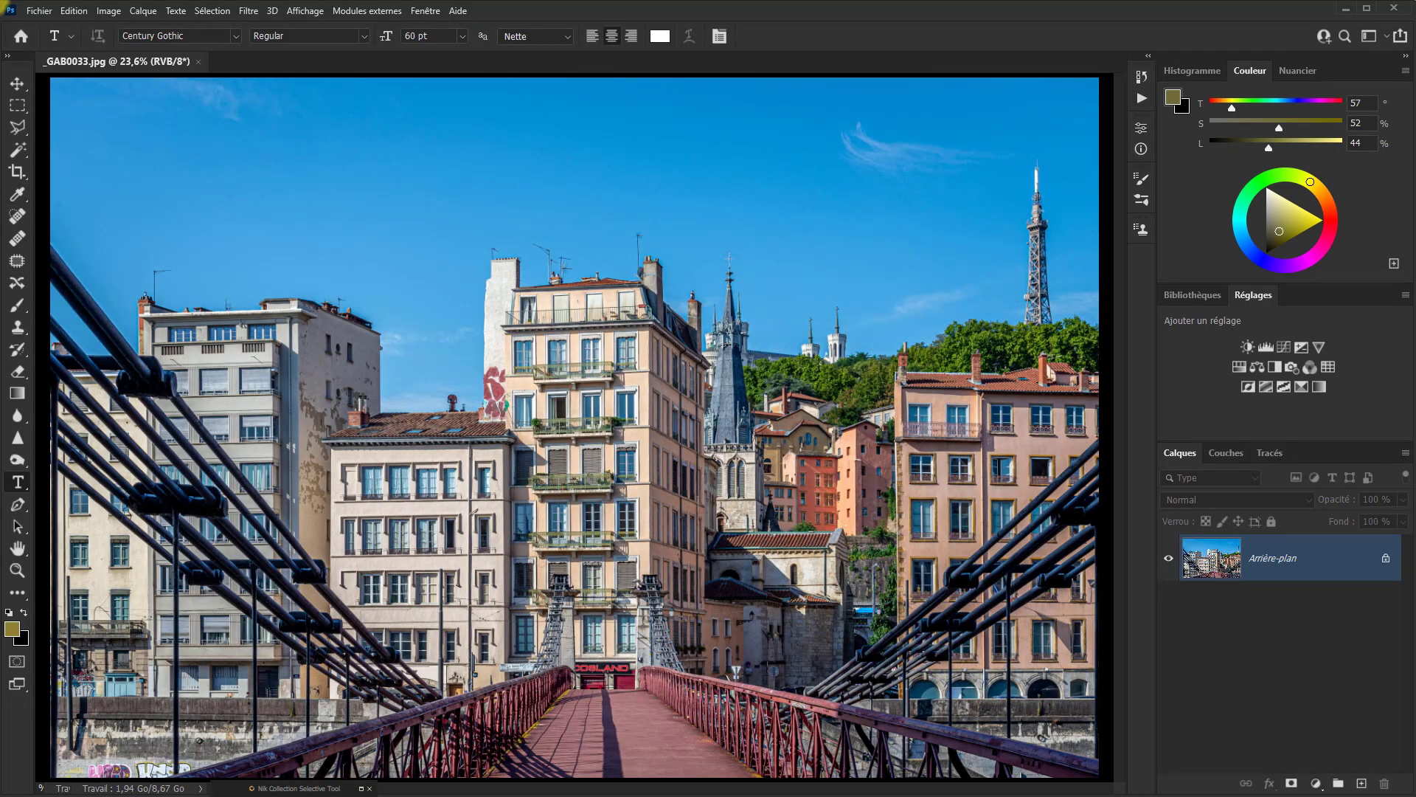
pyautogui.click(33, 16)
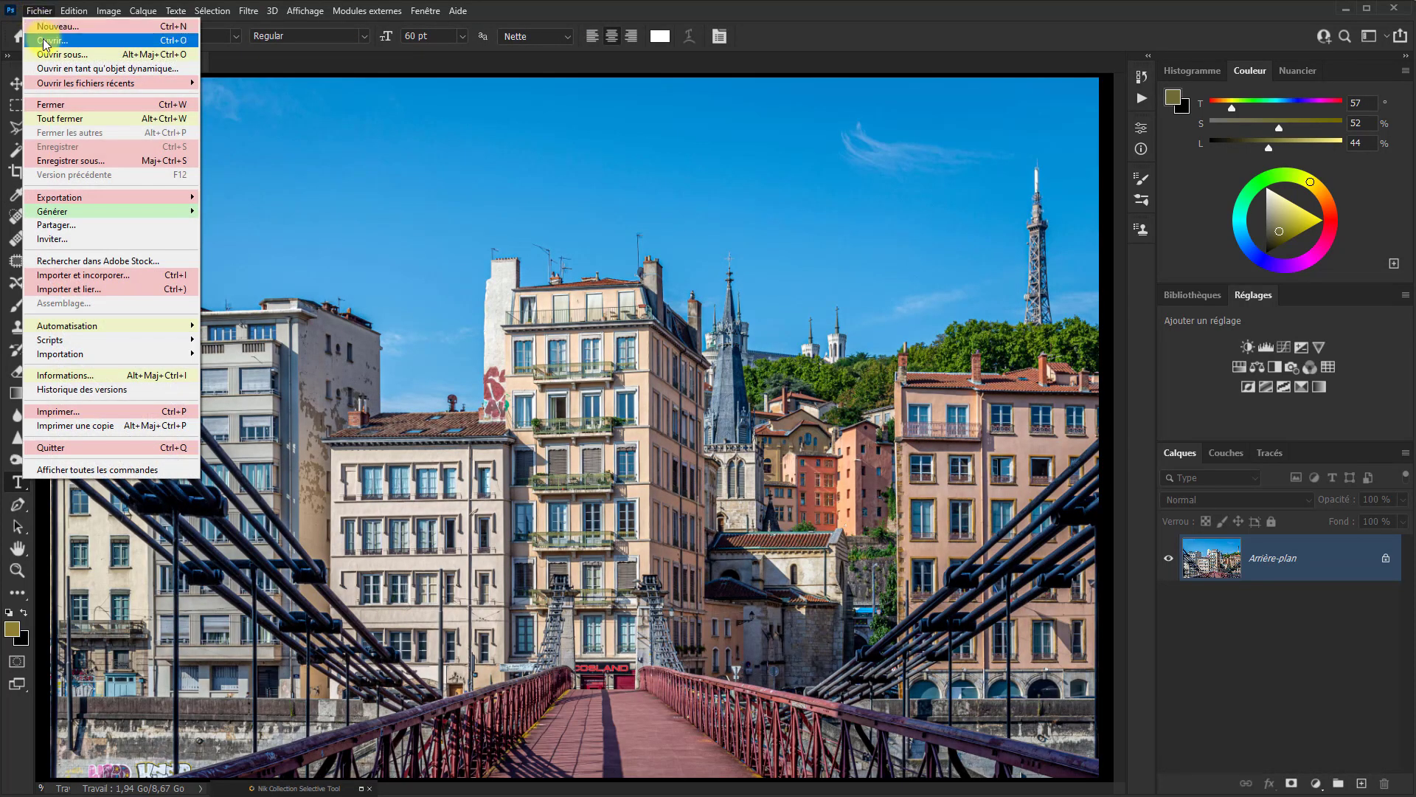
pyautogui.click(43, 40)
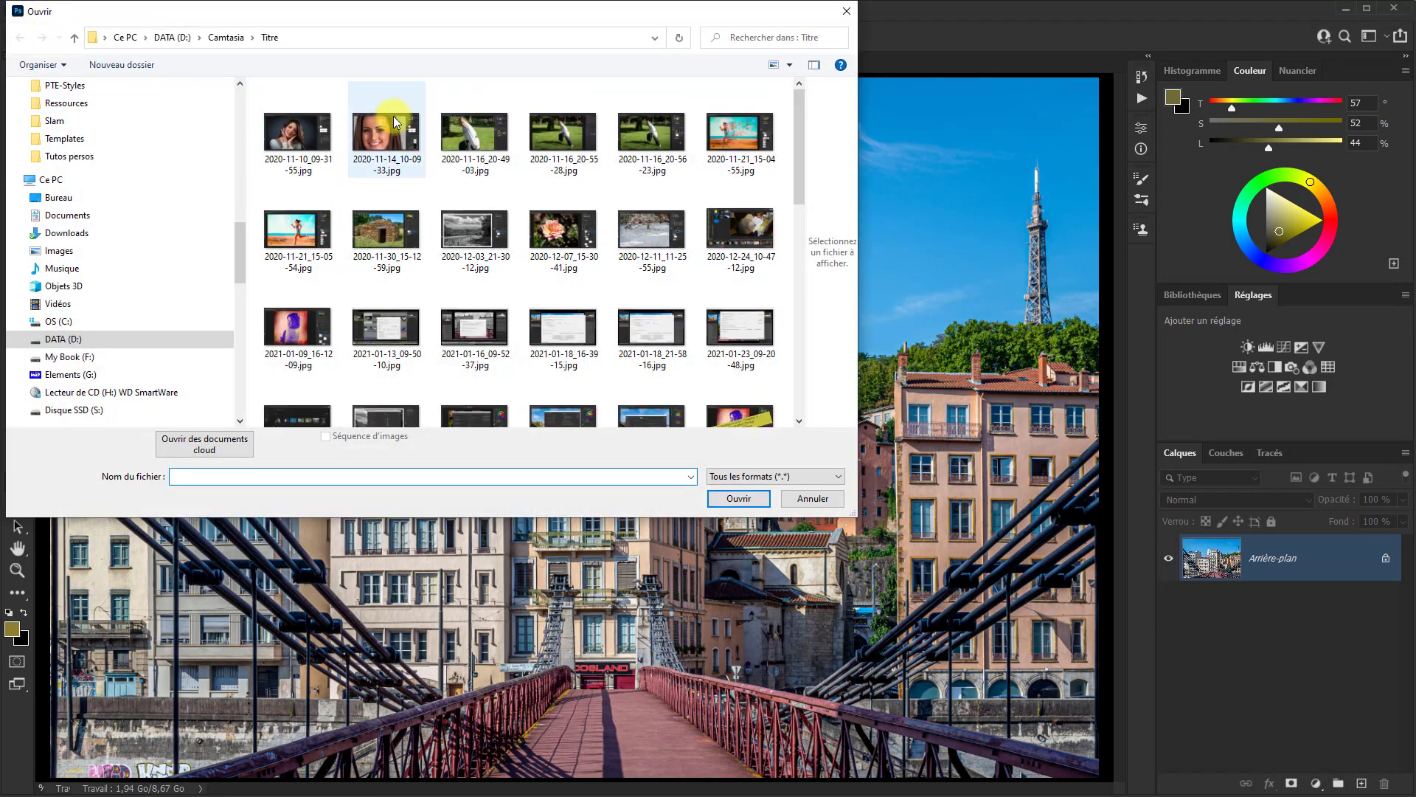
pyautogui.click(492, 139)
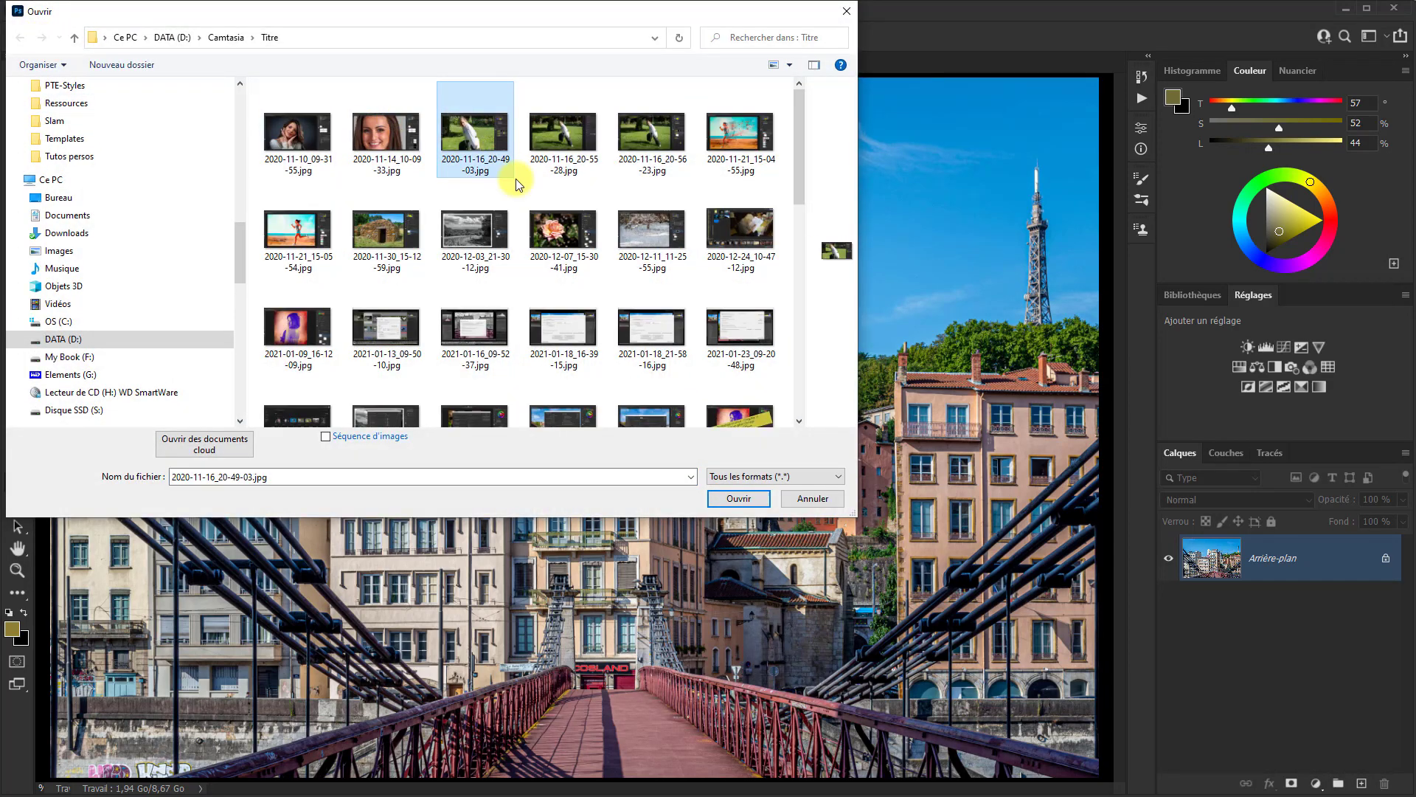
pyautogui.click(739, 499)
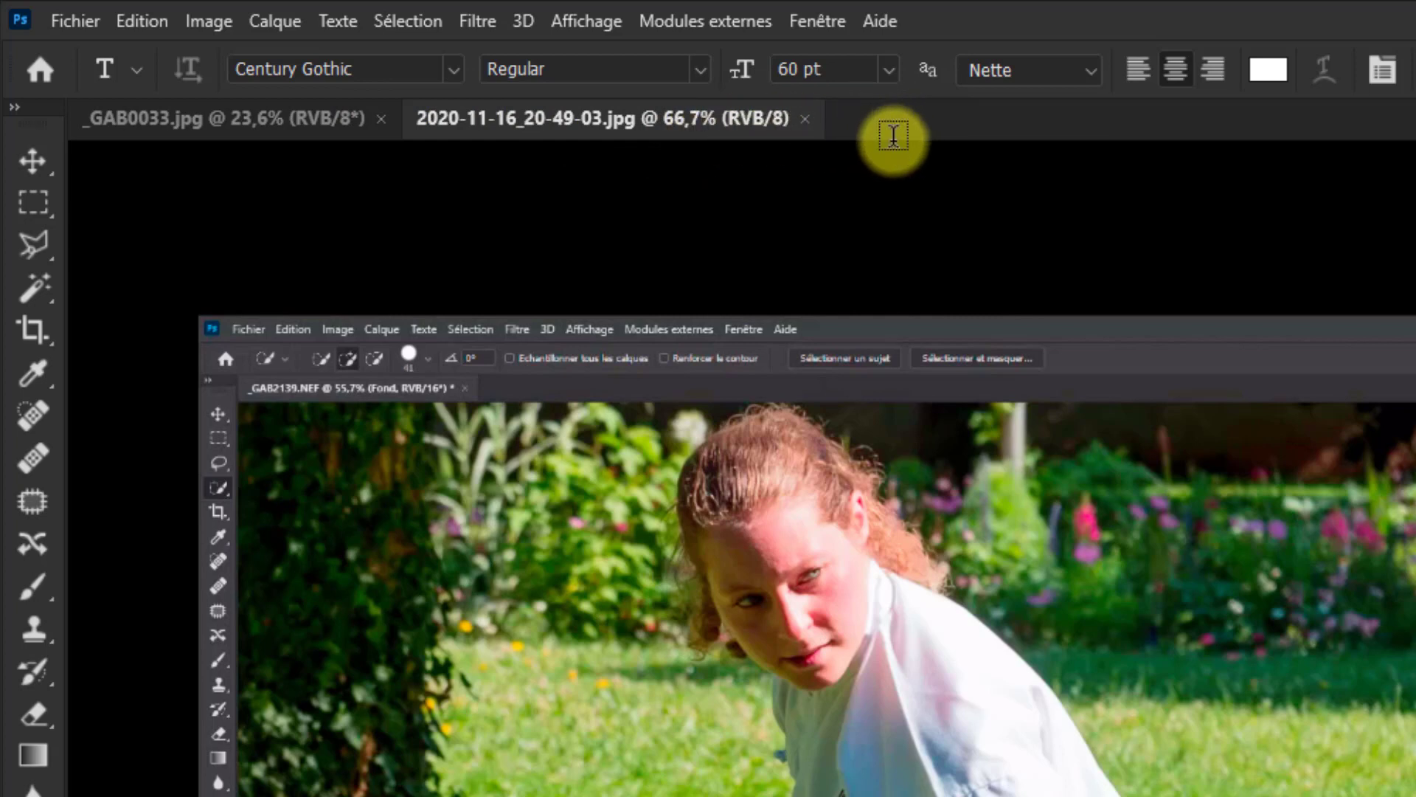
pyautogui.click(804, 120)
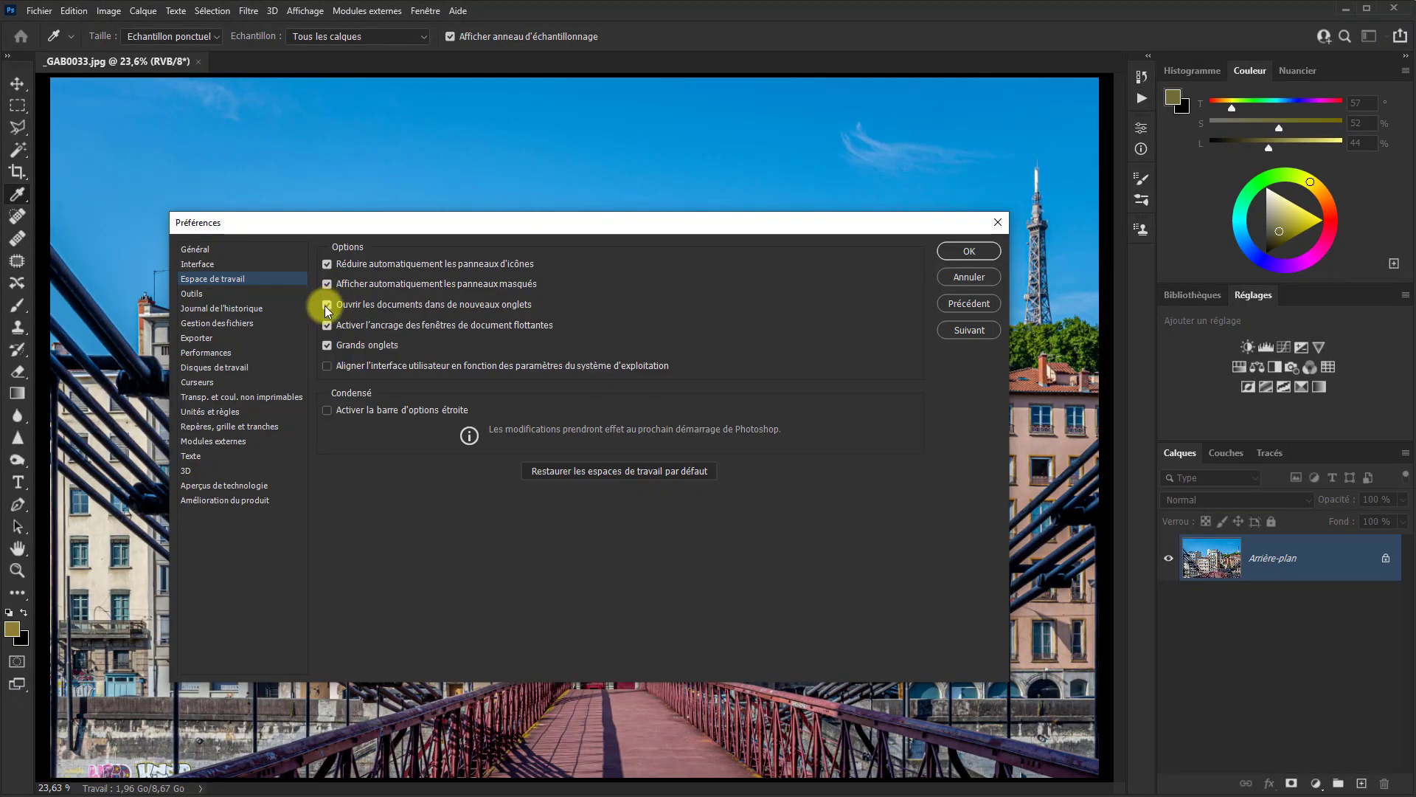
# - Turn off "Ouvrir les documents dans de nouveaux onglets" in the workspace preferences and activate the Type tool
pyautogui.click(327, 305)
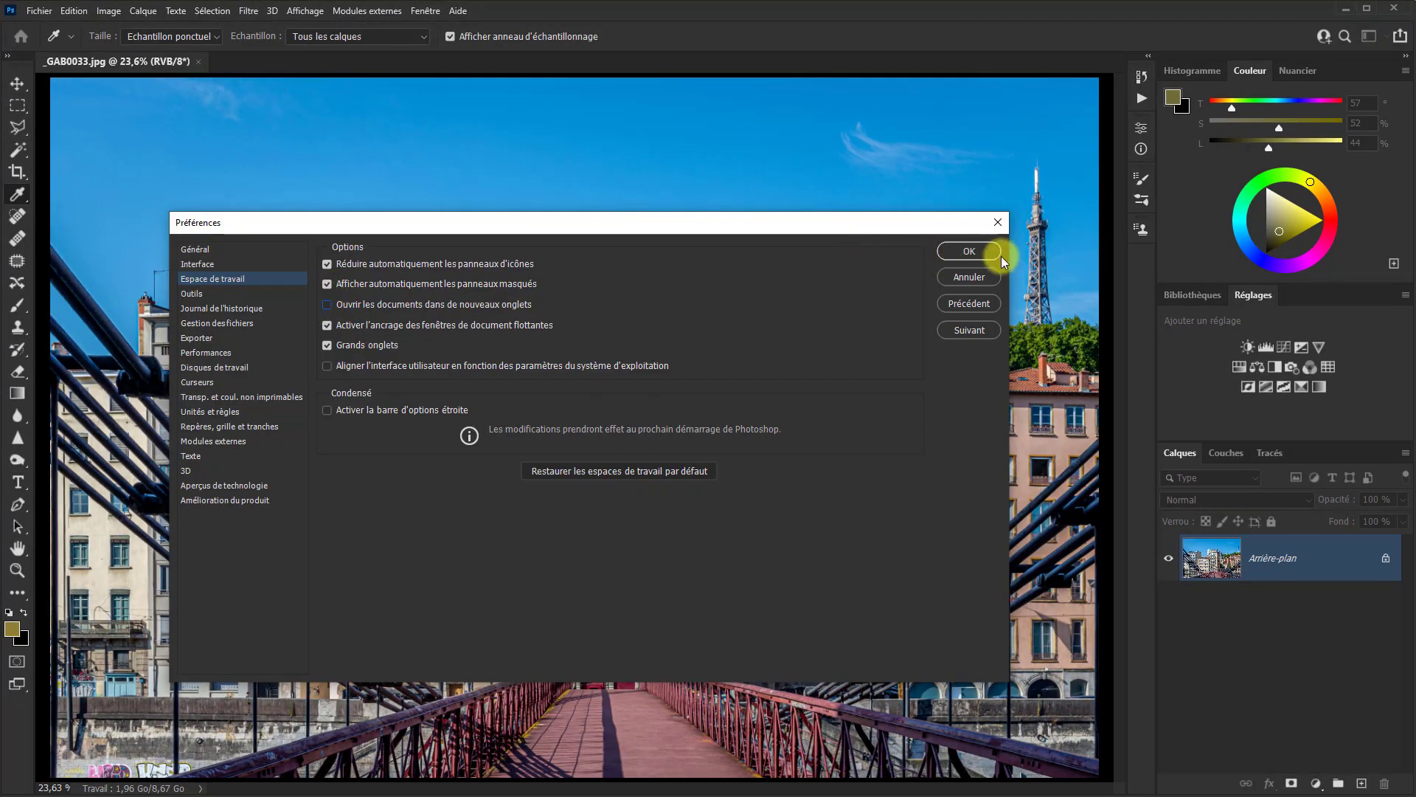
pyautogui.click(969, 251)
pyautogui.press('t')
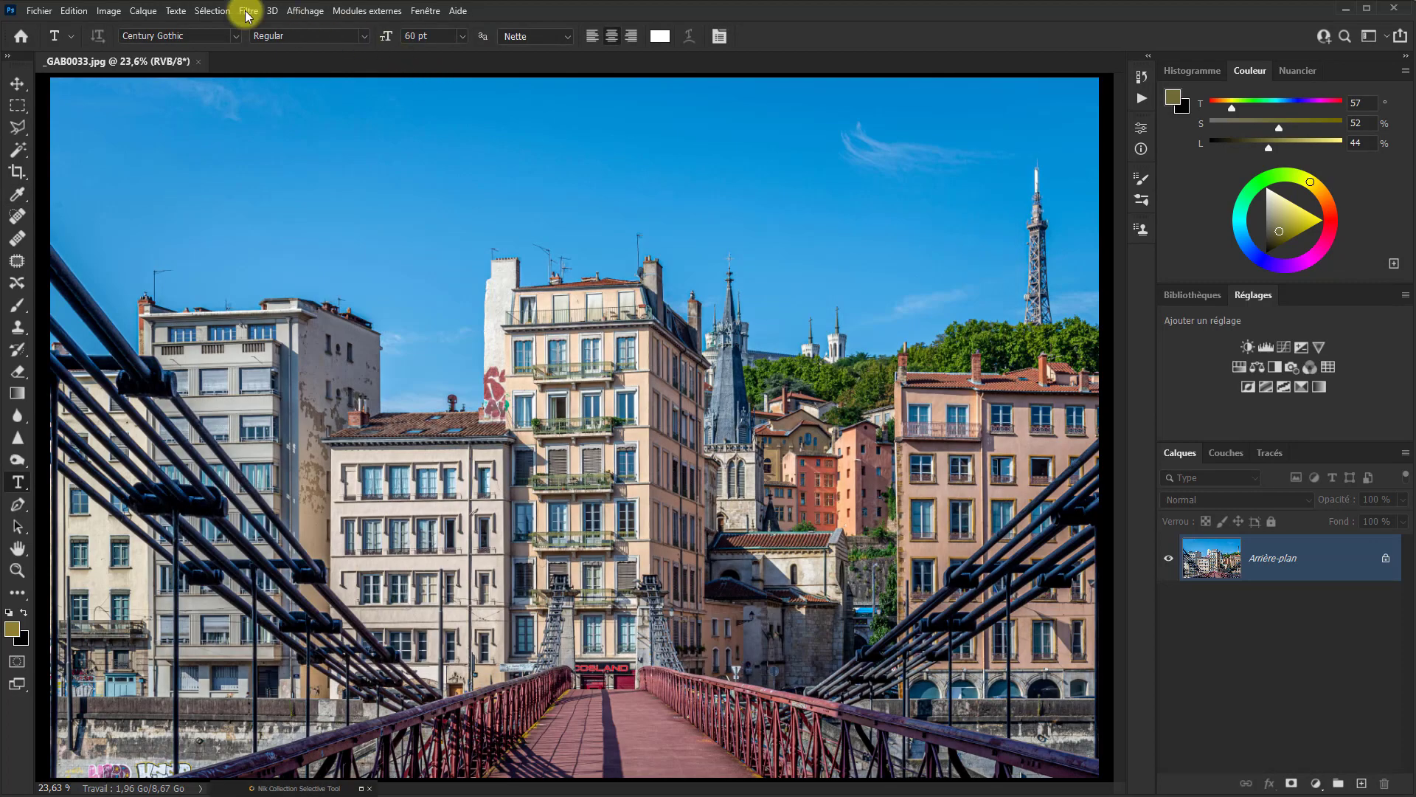
# - Open 2020-11-16_20-49-03.jpg from the Titre folder and move its floating window down and toward the right over the bridge photo
pyautogui.click(39, 10)
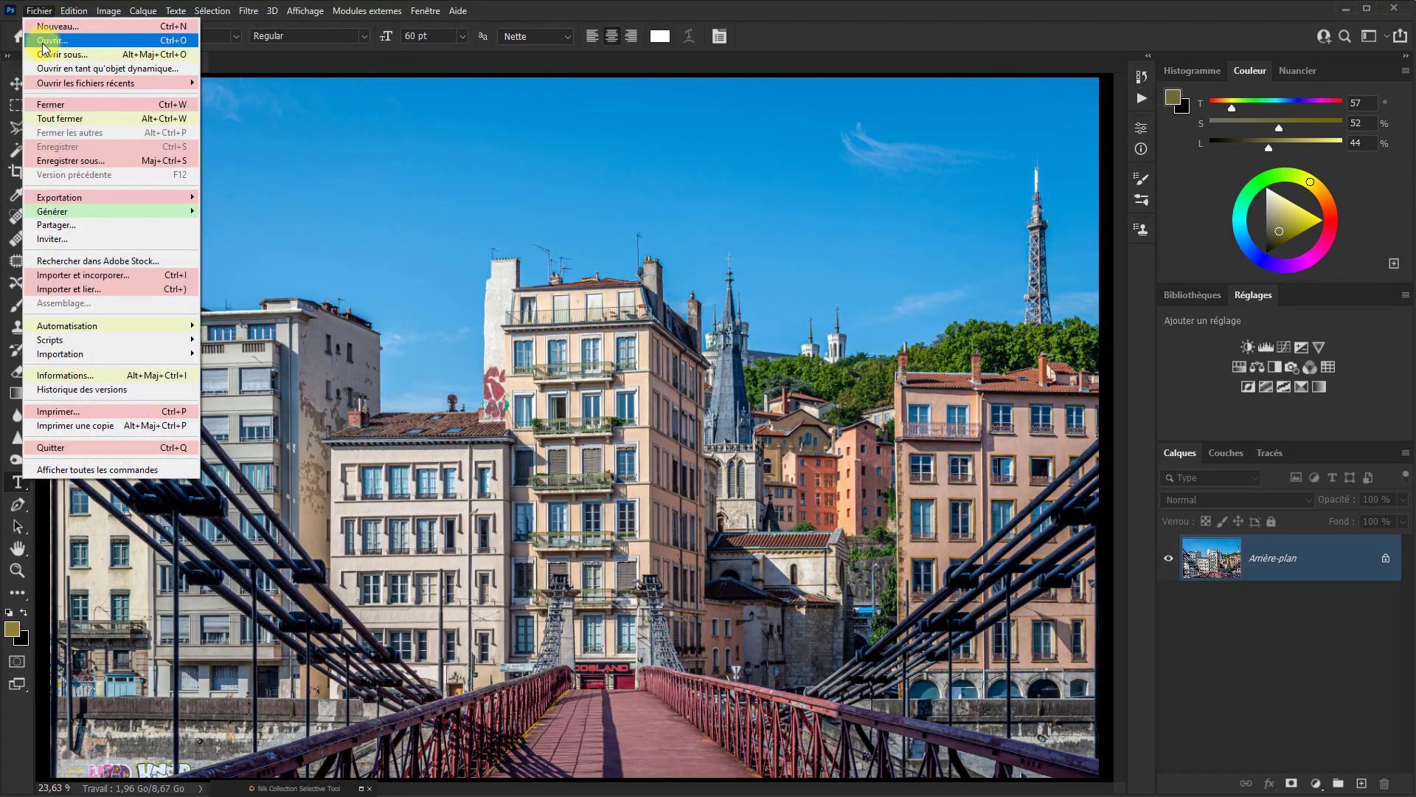
pyautogui.click(43, 48)
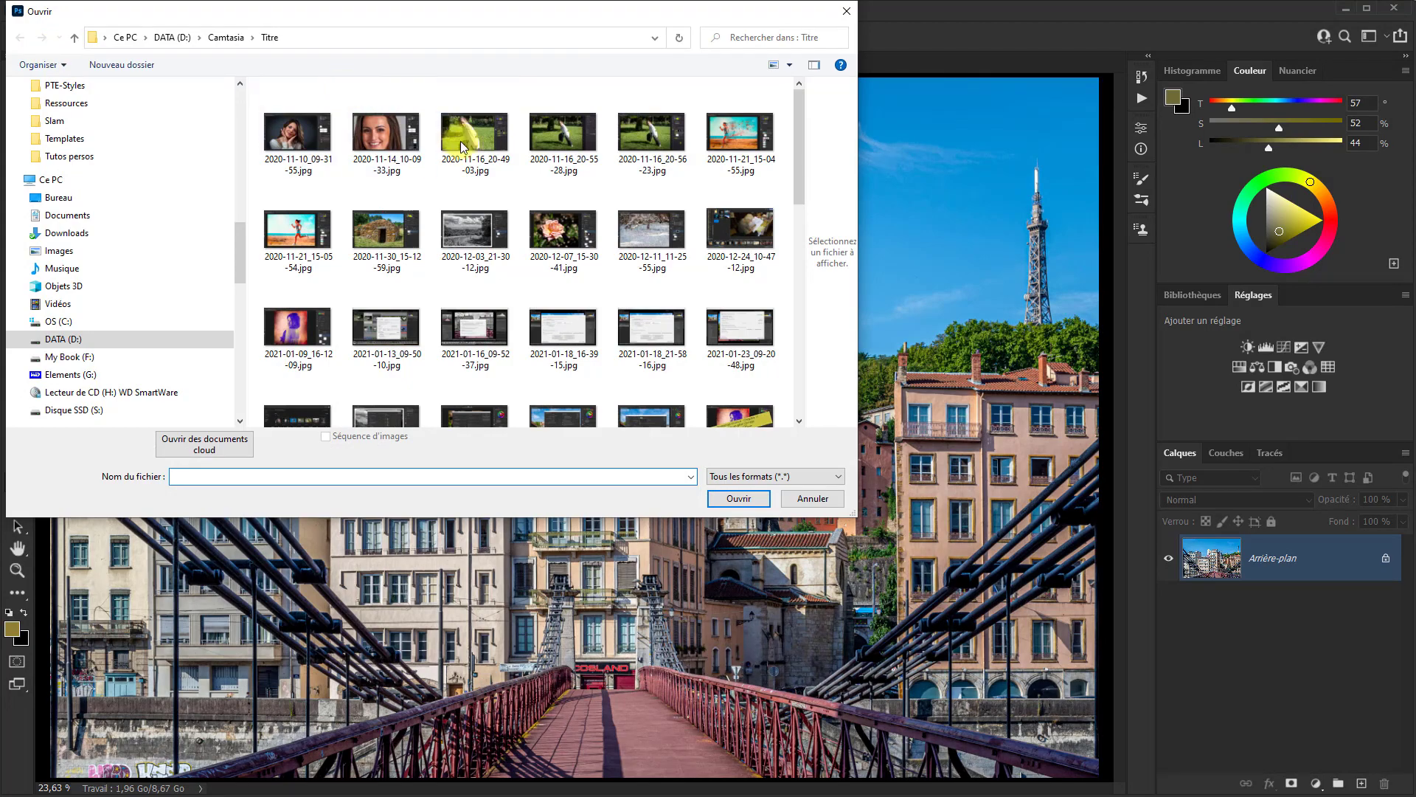
pyautogui.click(470, 147)
pyautogui.click(739, 498)
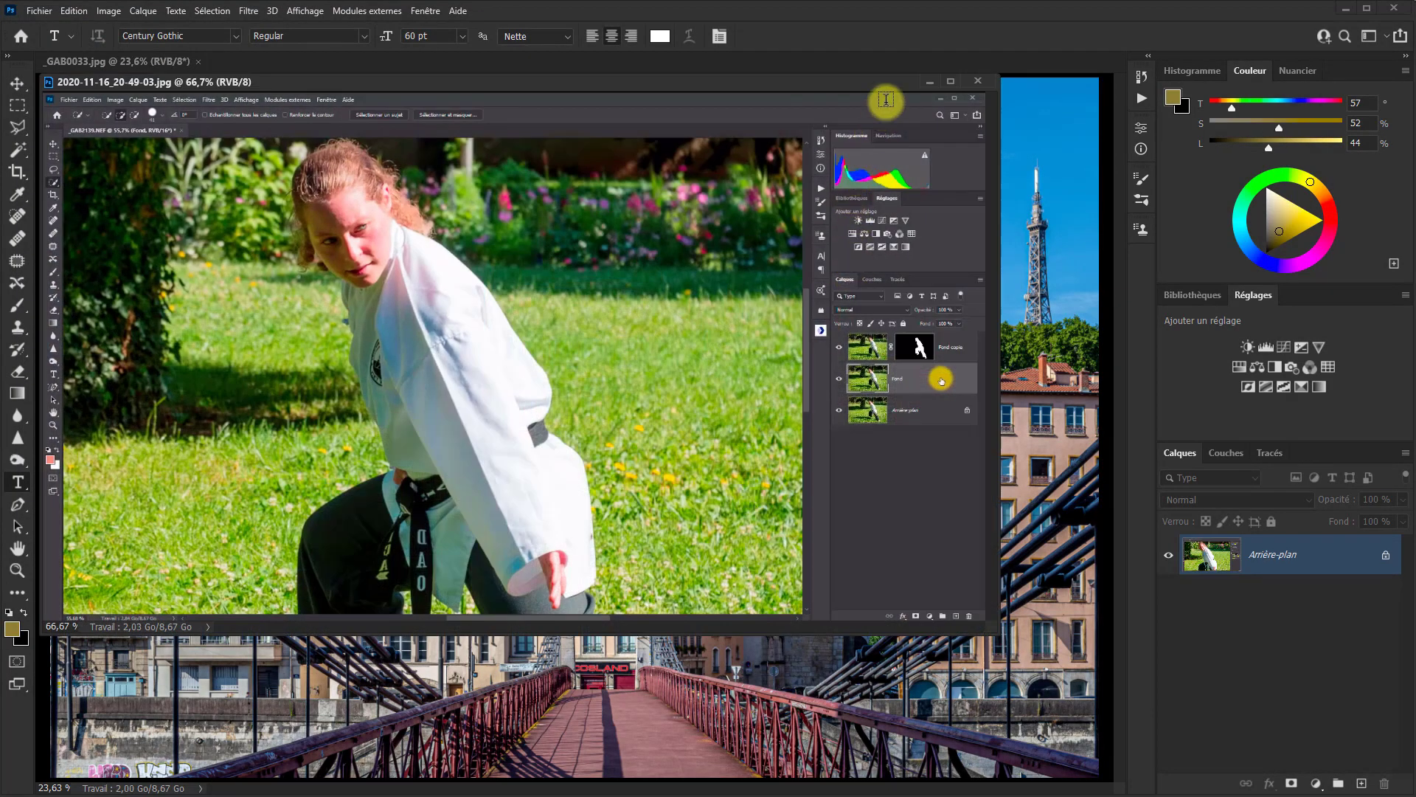
pyautogui.moveTo(865, 80); pyautogui.dragTo(943, 157)
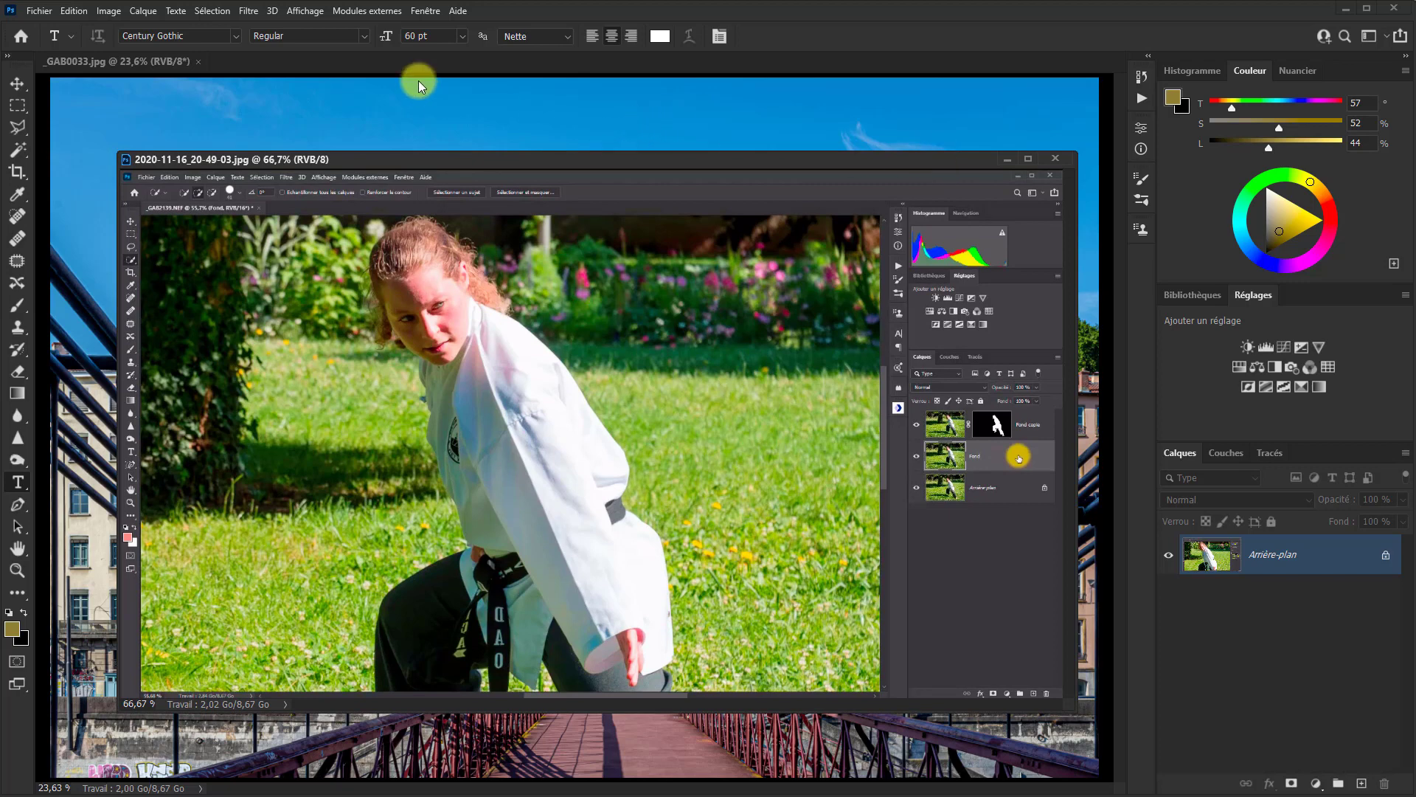
# - Close the floating 2020-11-16_20-49-03.jpg document, then switch "Ouvrir les documents dans de nouveaux onglets" on and back off in the workspace preferences
pyautogui.click(1057, 160)
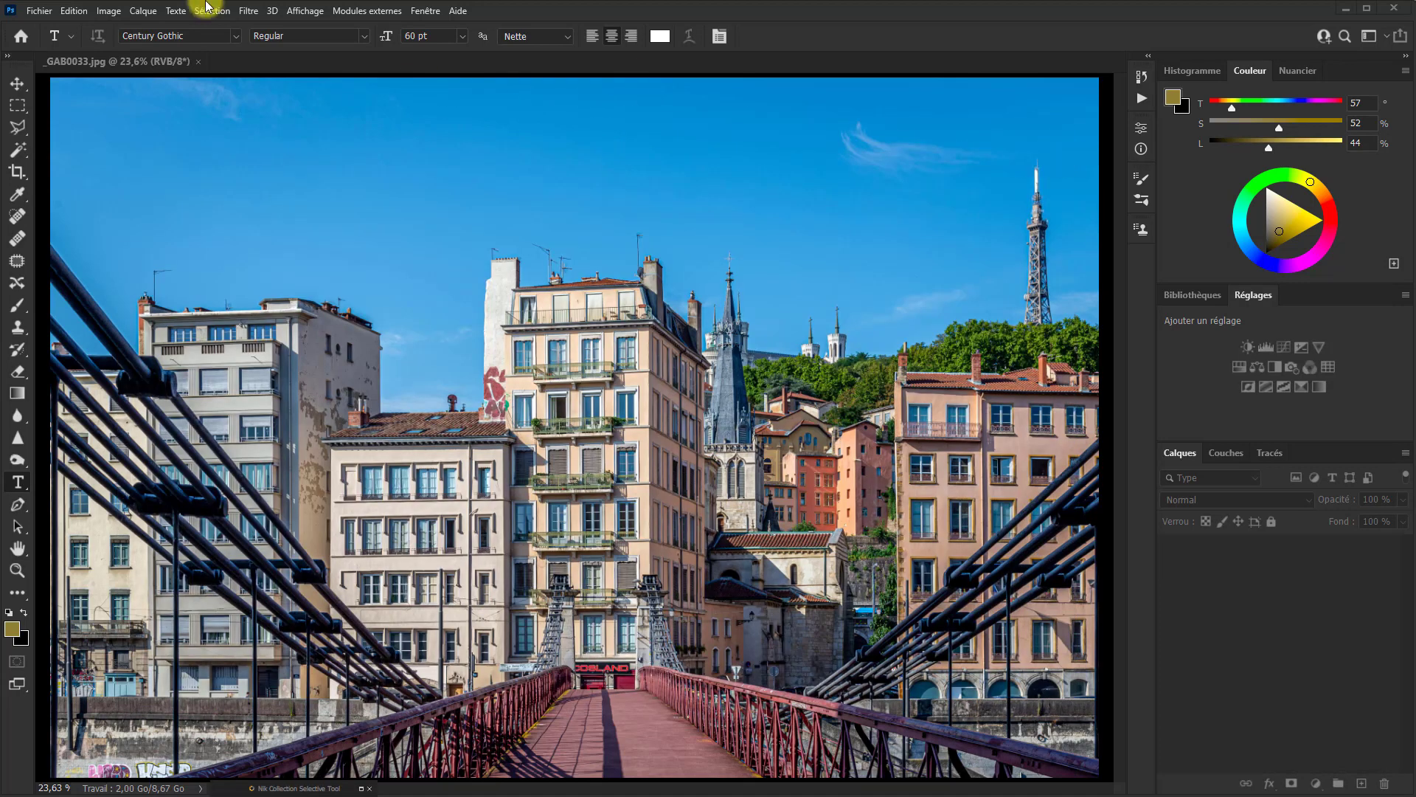
pyautogui.press('i')
pyautogui.hotkey('ctrl', 'k')
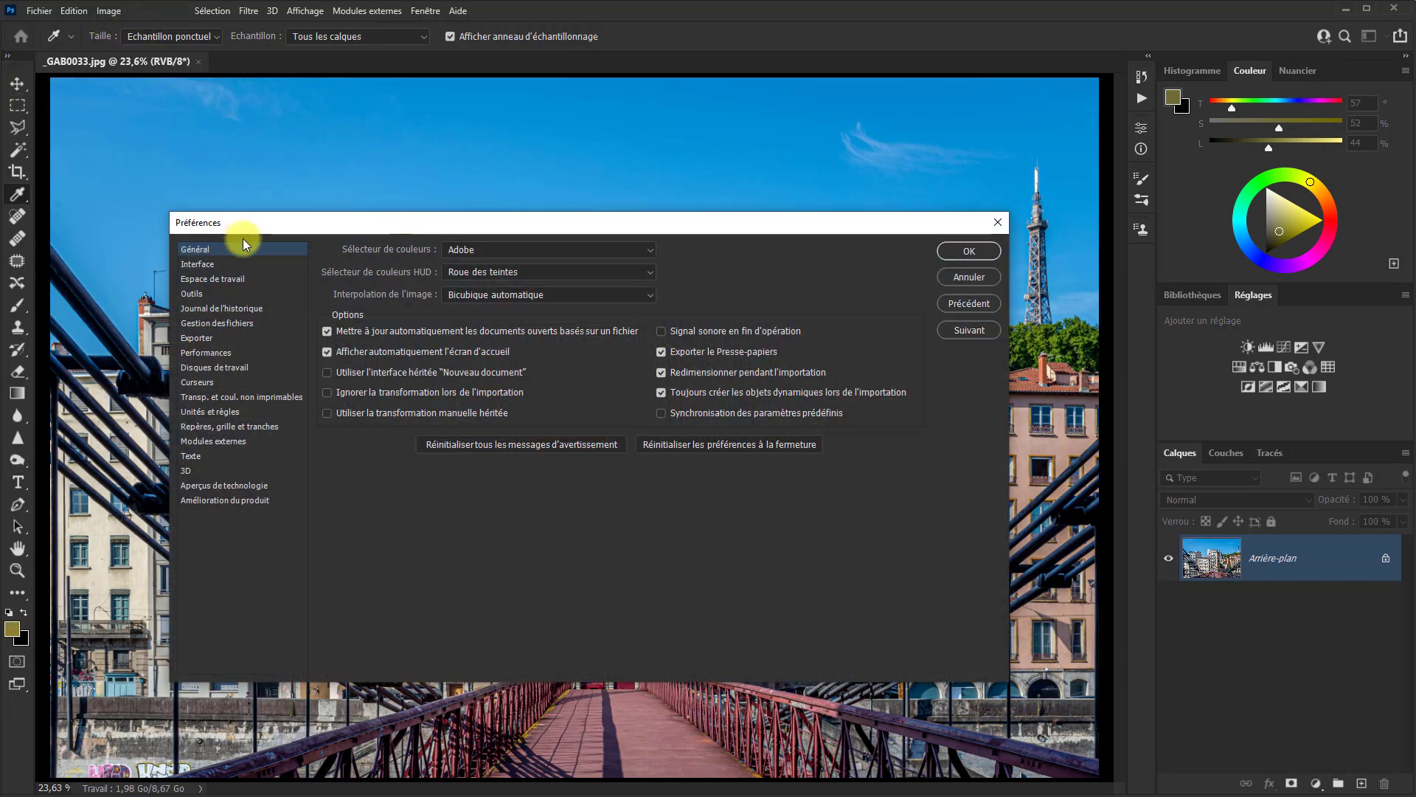
pyautogui.click(238, 279)
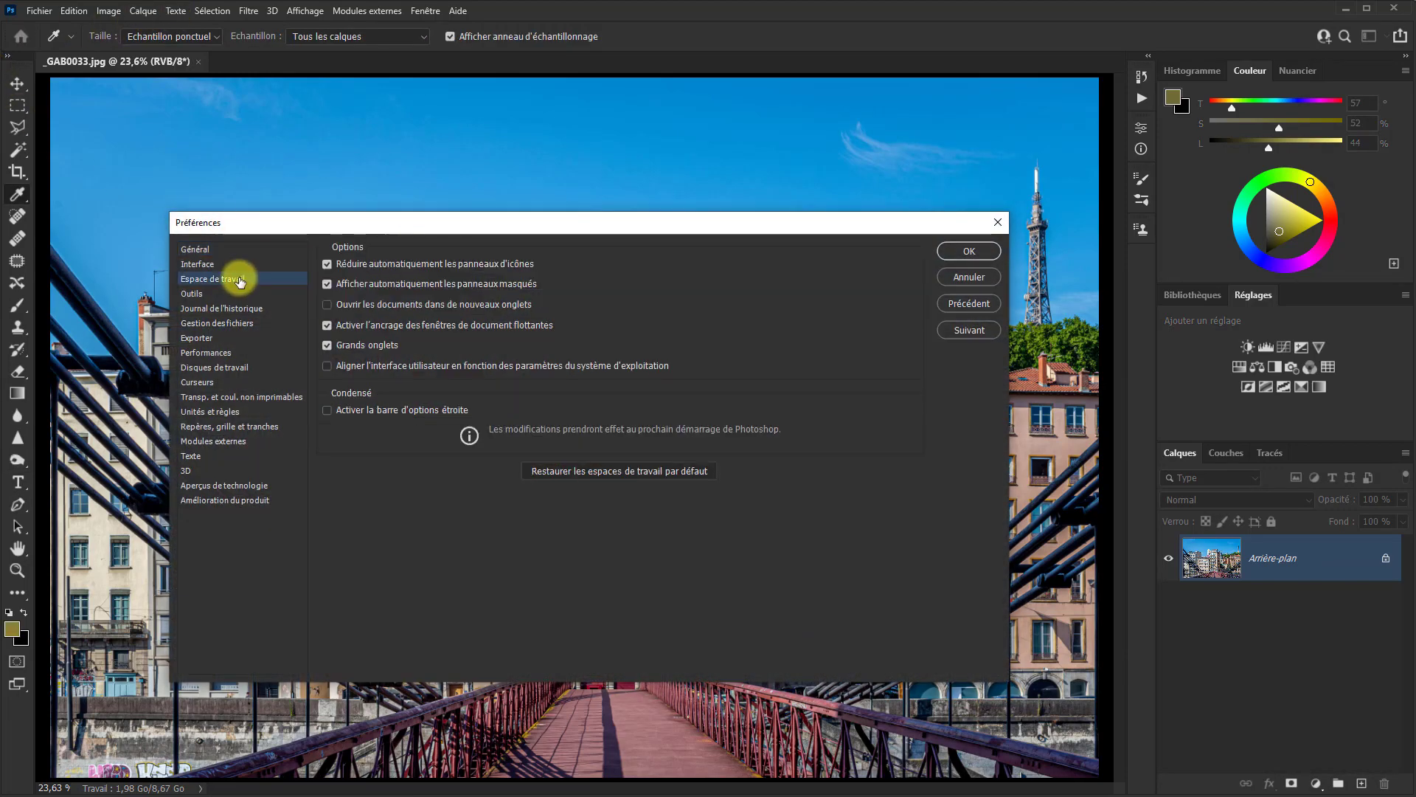
pyautogui.click(329, 307)
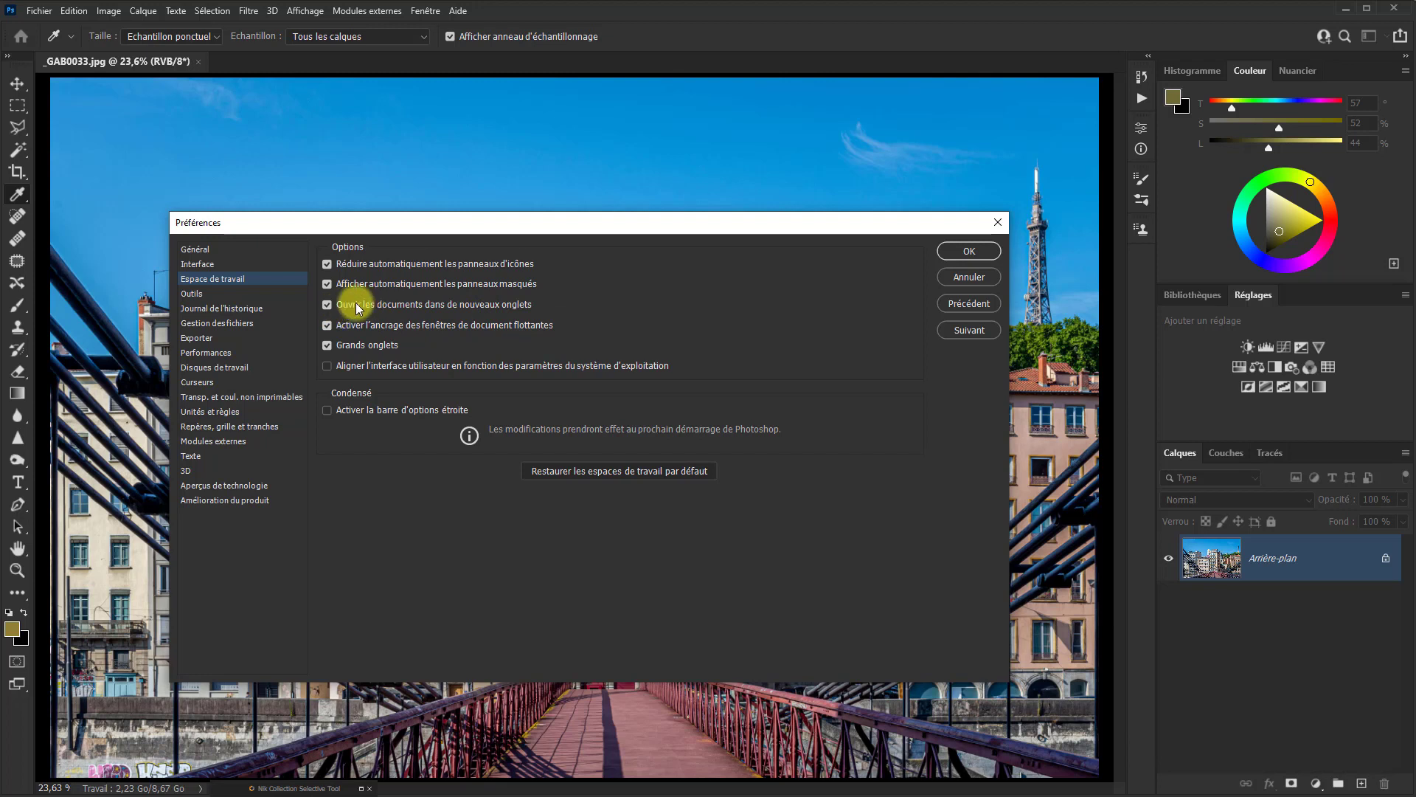
pyautogui.click(327, 305)
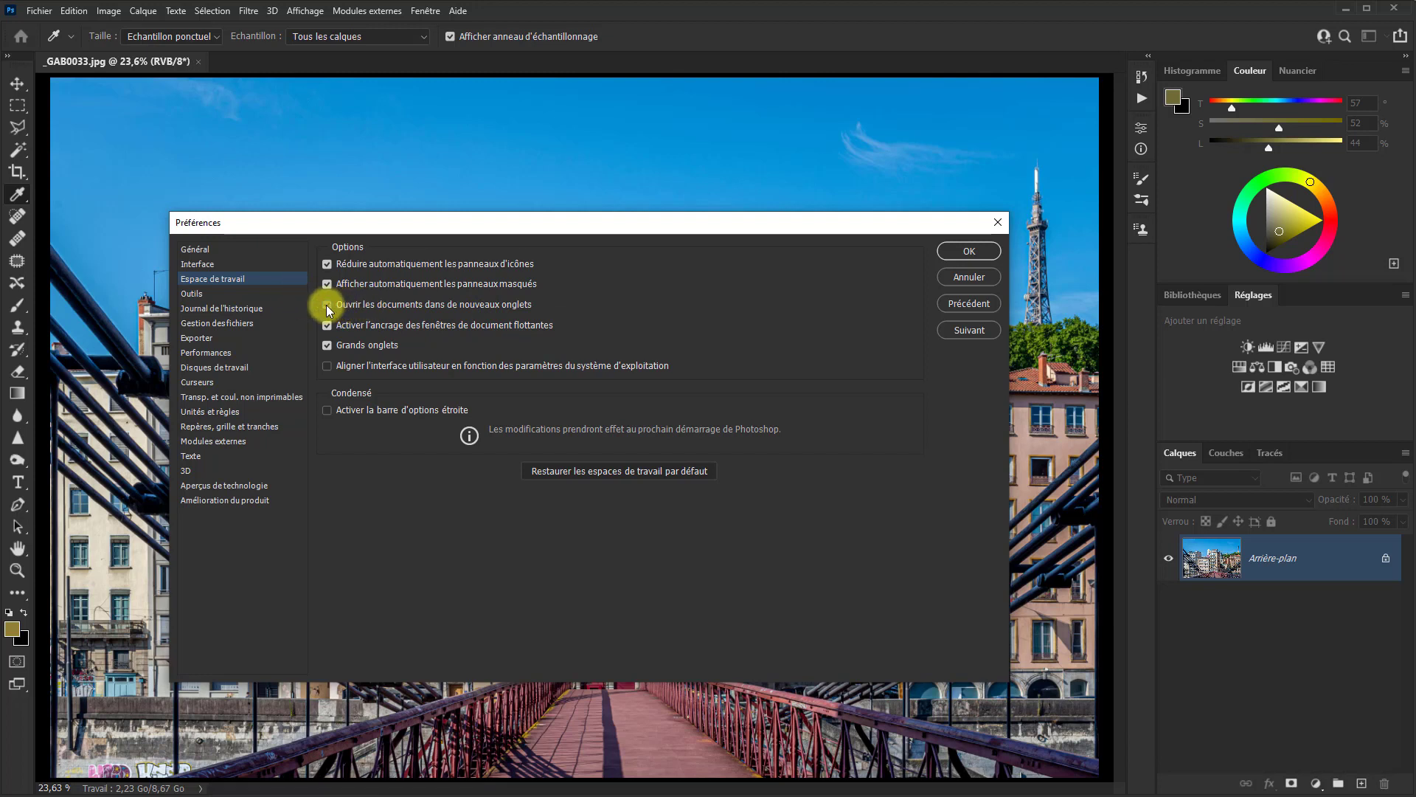
pyautogui.click(981, 253)
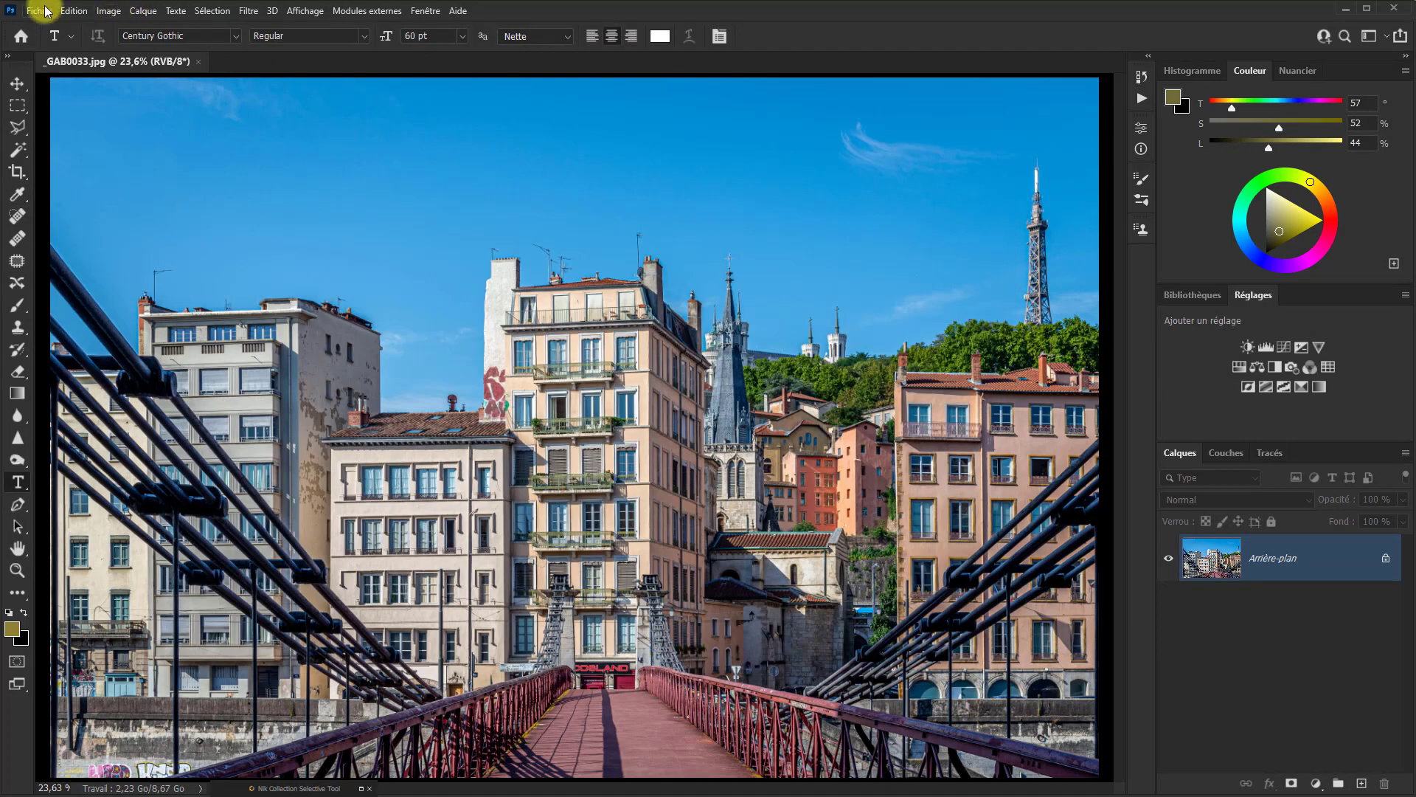
# - Open _GAB0078.jpg from the Facebook folder with its embedded profile kept, and move its floating window down and to the right
pyautogui.click(39, 12)
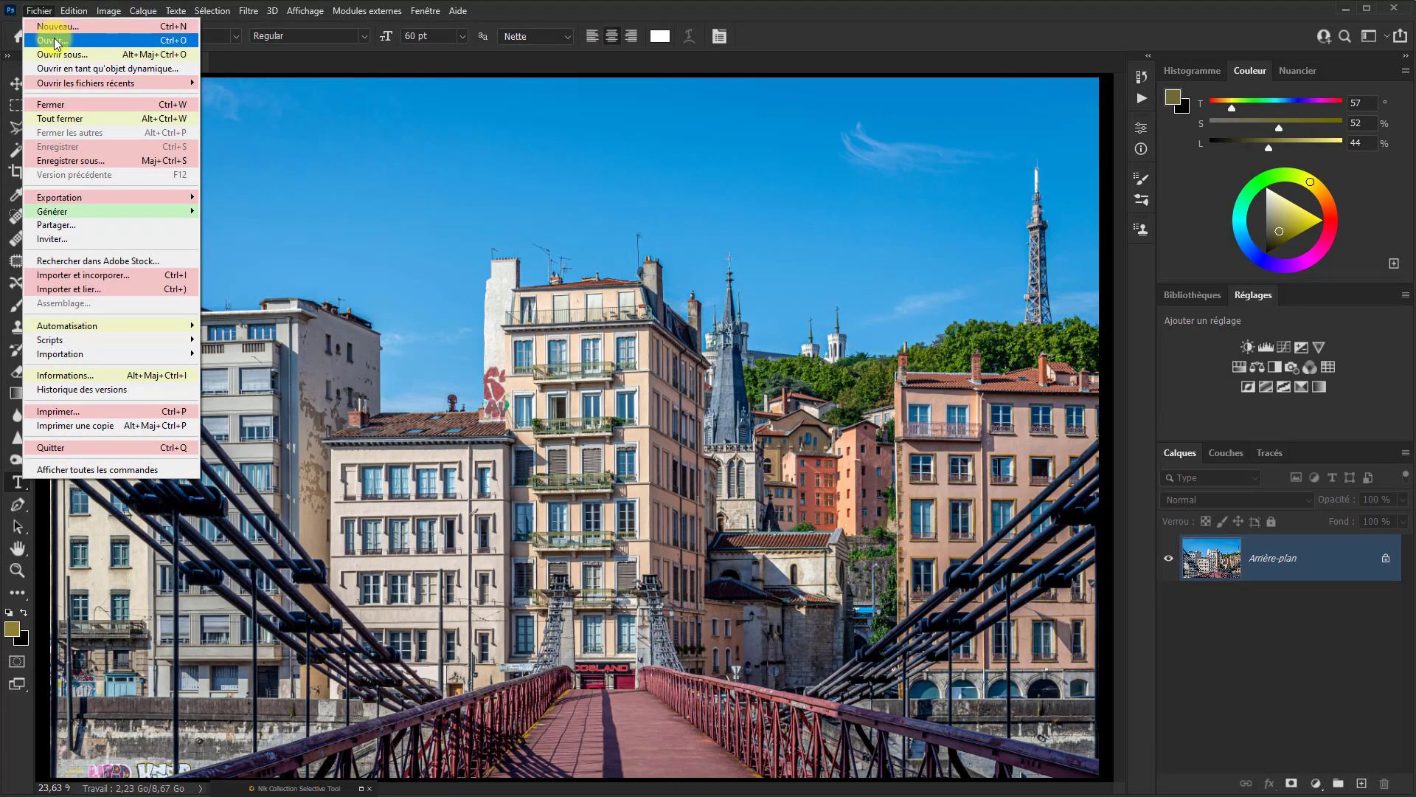
pyautogui.click(57, 42)
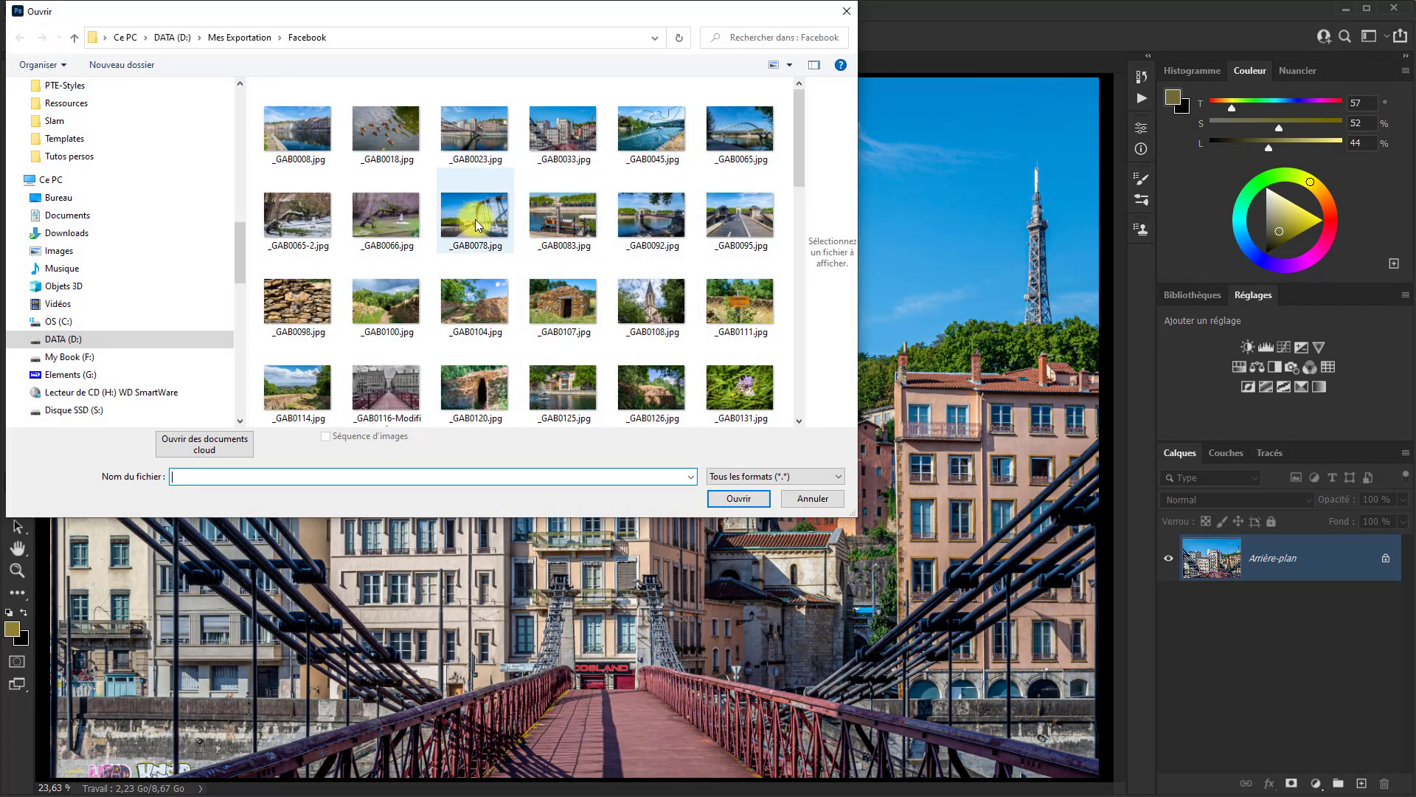
pyautogui.click(482, 225)
pyautogui.click(741, 500)
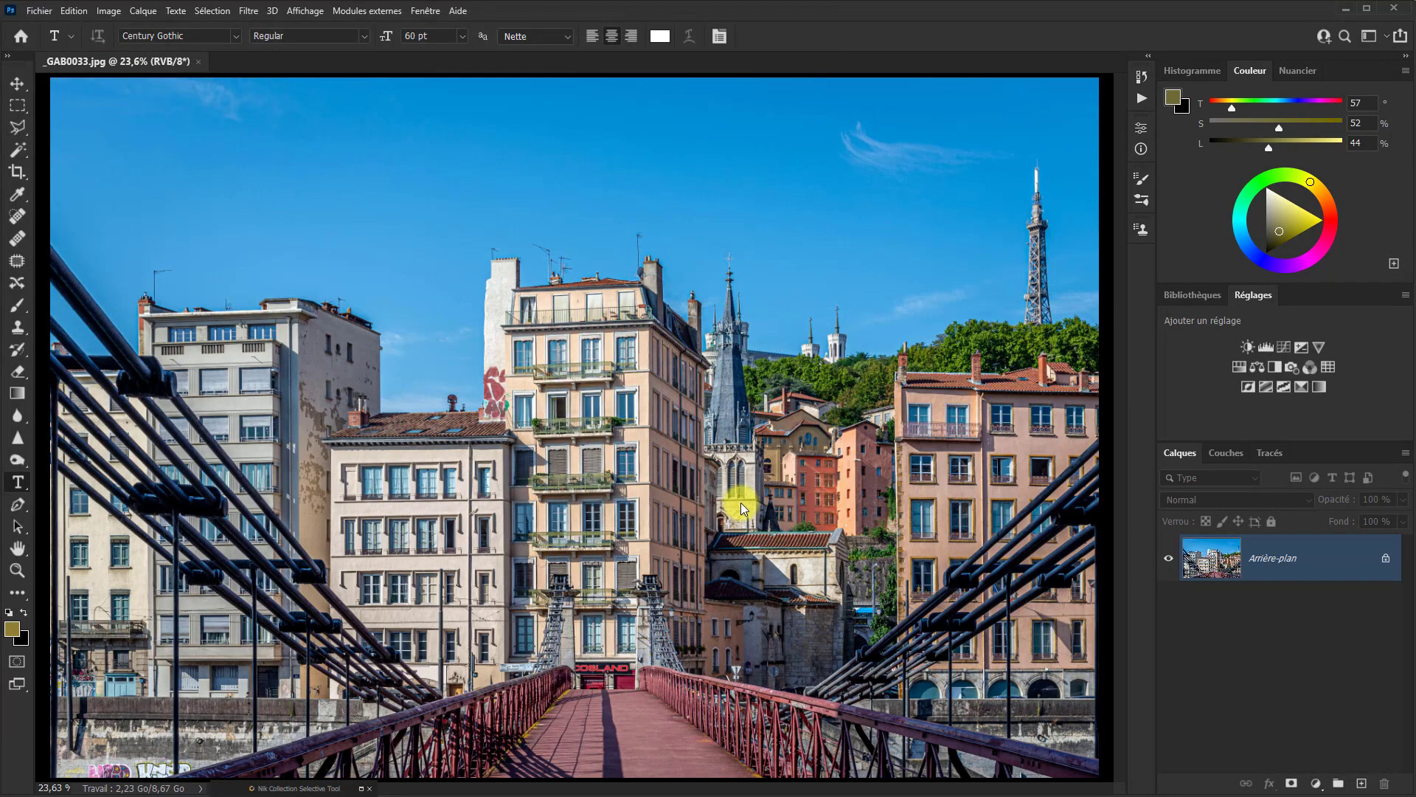
pyautogui.click(618, 324)
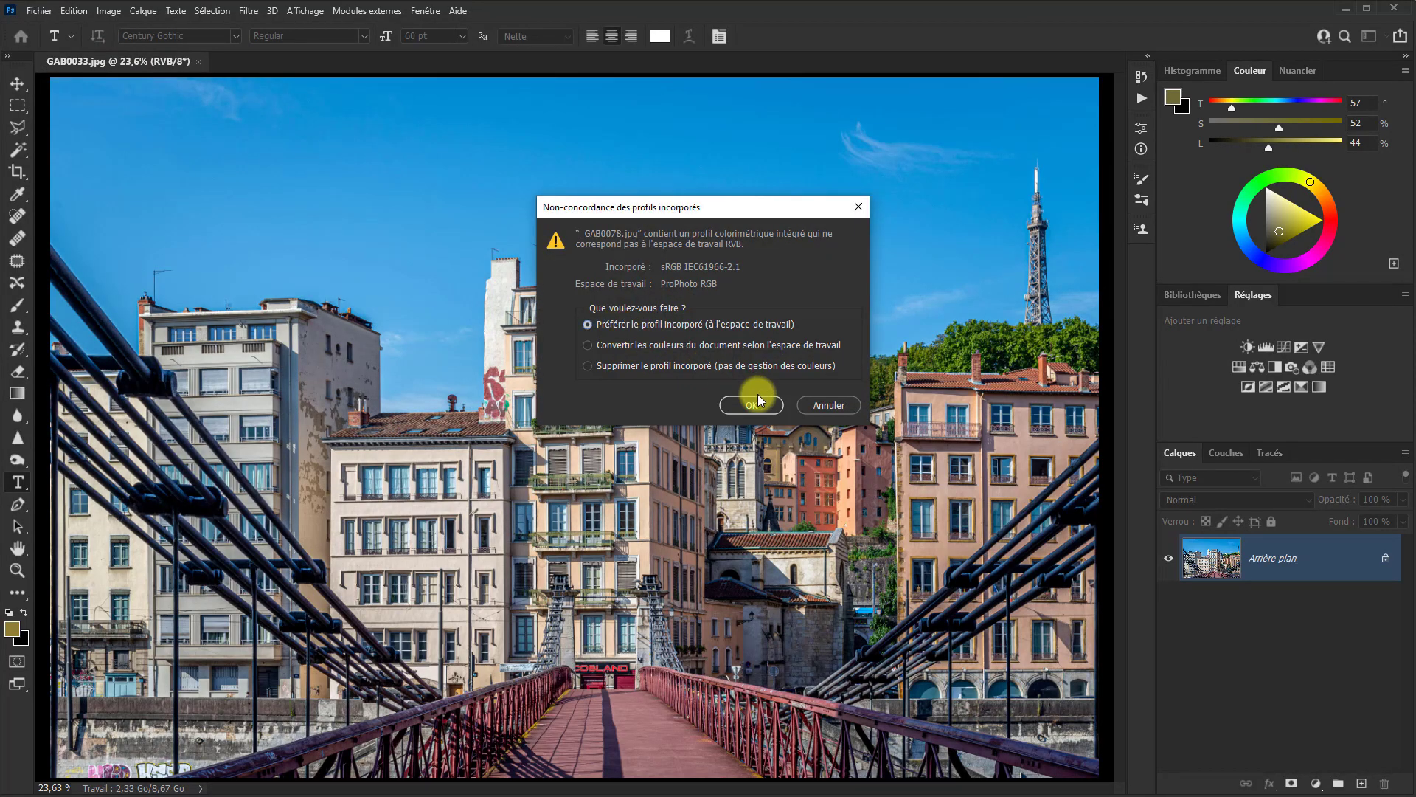
pyautogui.click(752, 405)
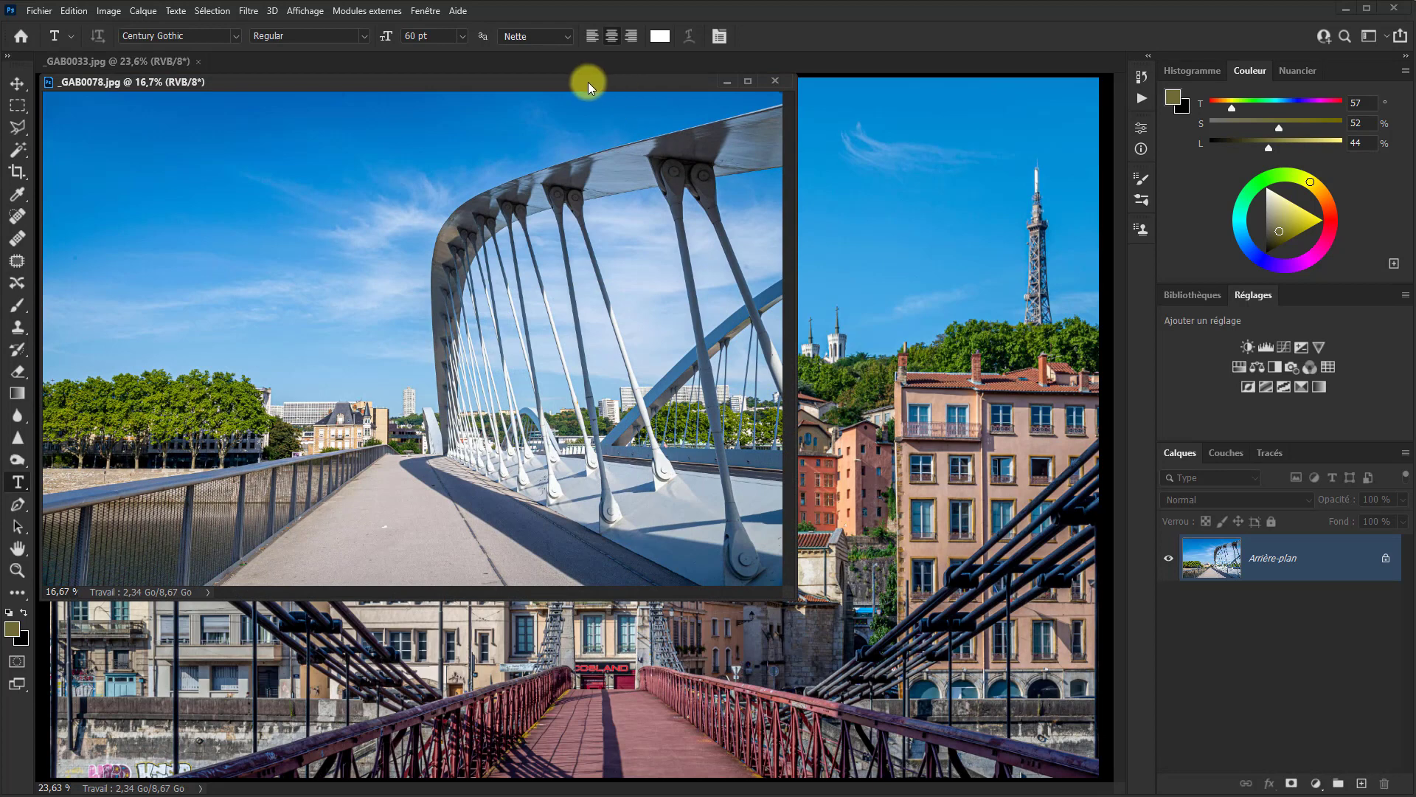
pyautogui.moveTo(587, 82); pyautogui.dragTo(686, 112)
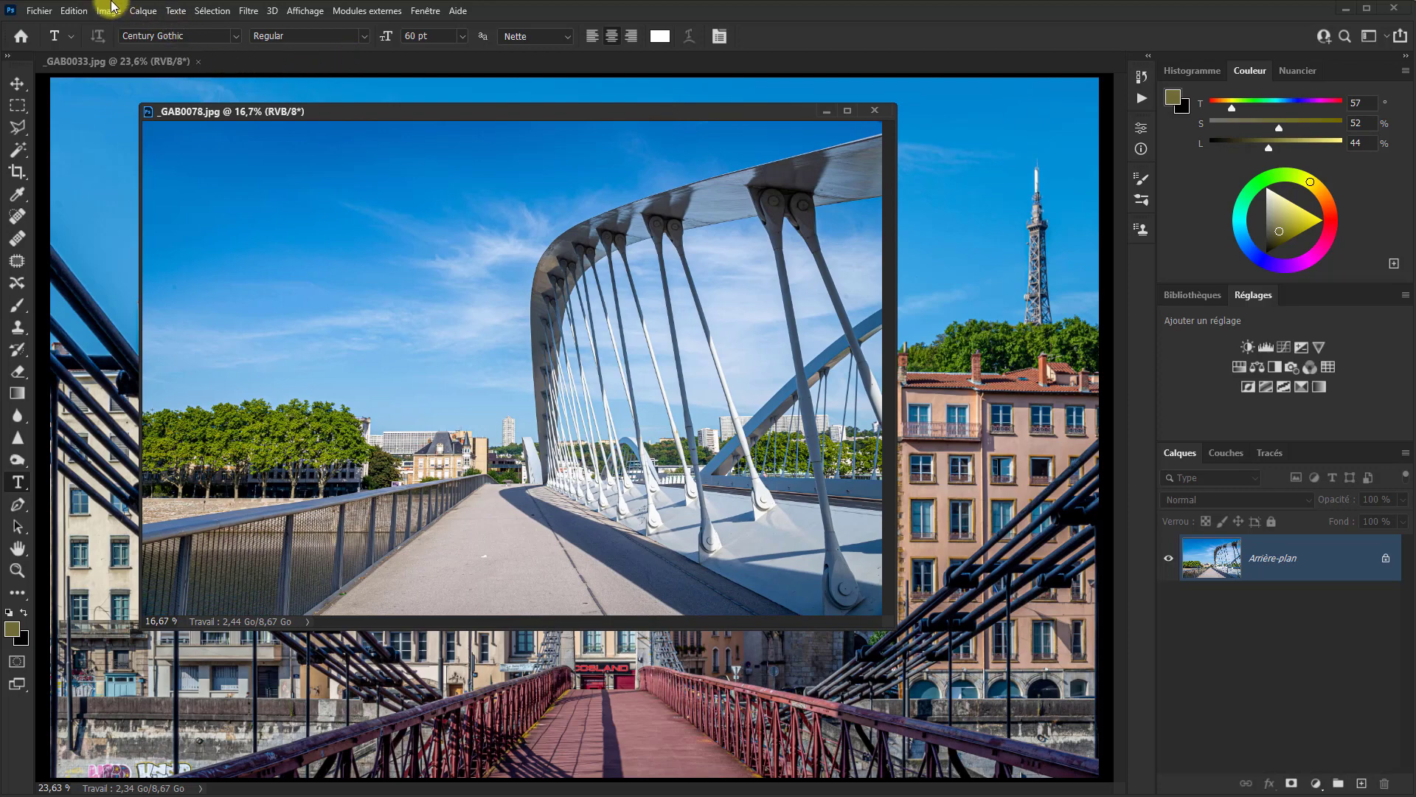
# - Open _GAB0083.jpg from the Facebook folder as another floating window, keeping its embedded color profile
pyautogui.click(41, 11)
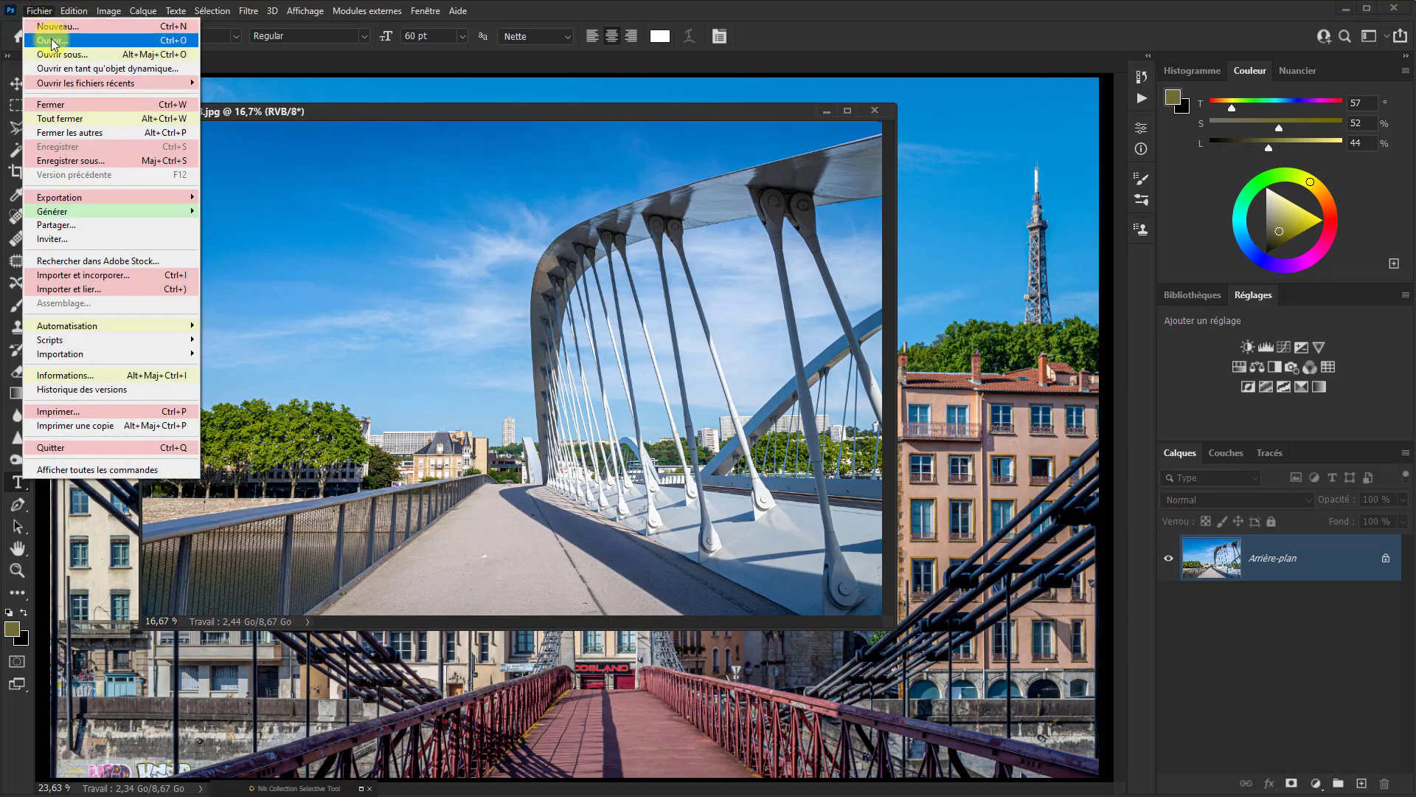
pyautogui.click(53, 44)
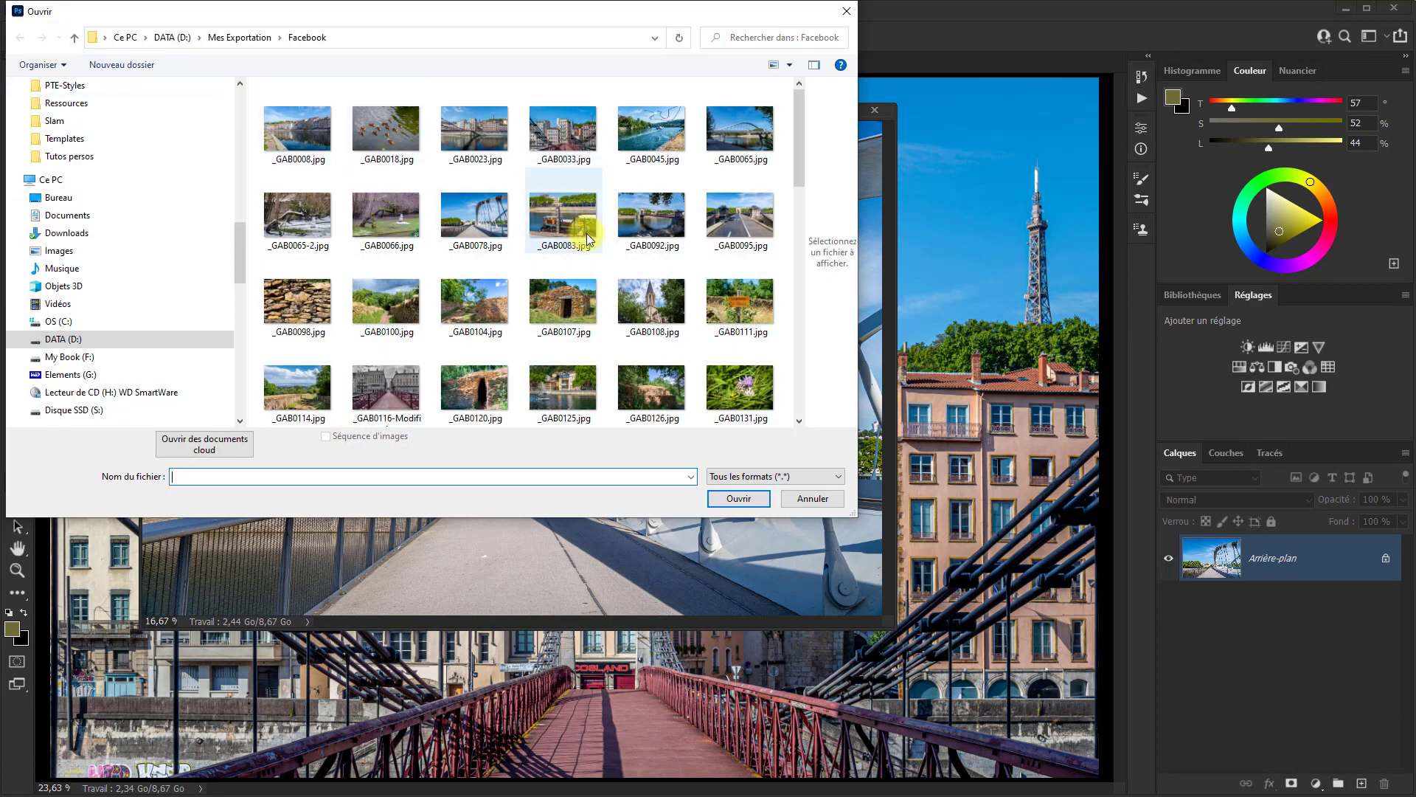
pyautogui.click(571, 220)
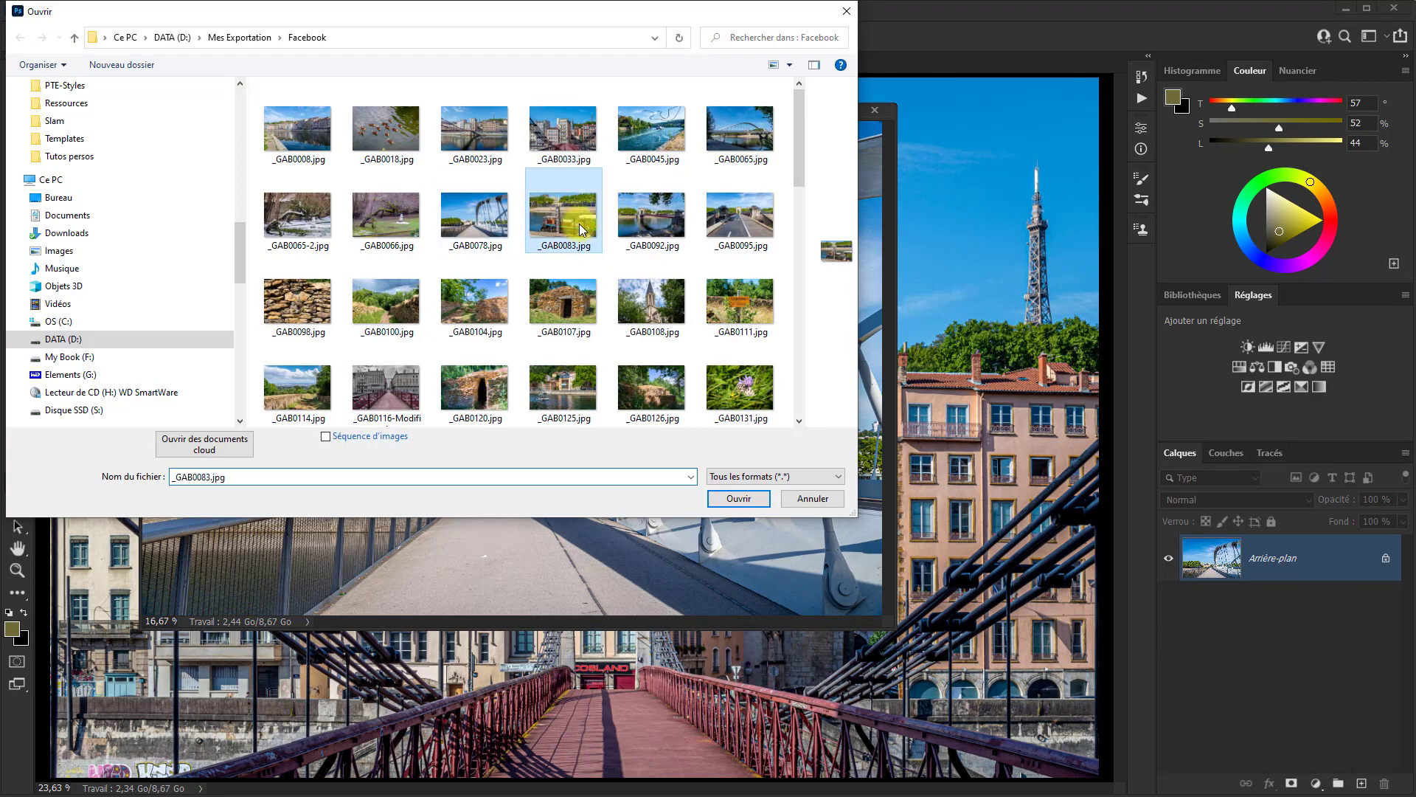
pyautogui.click(752, 500)
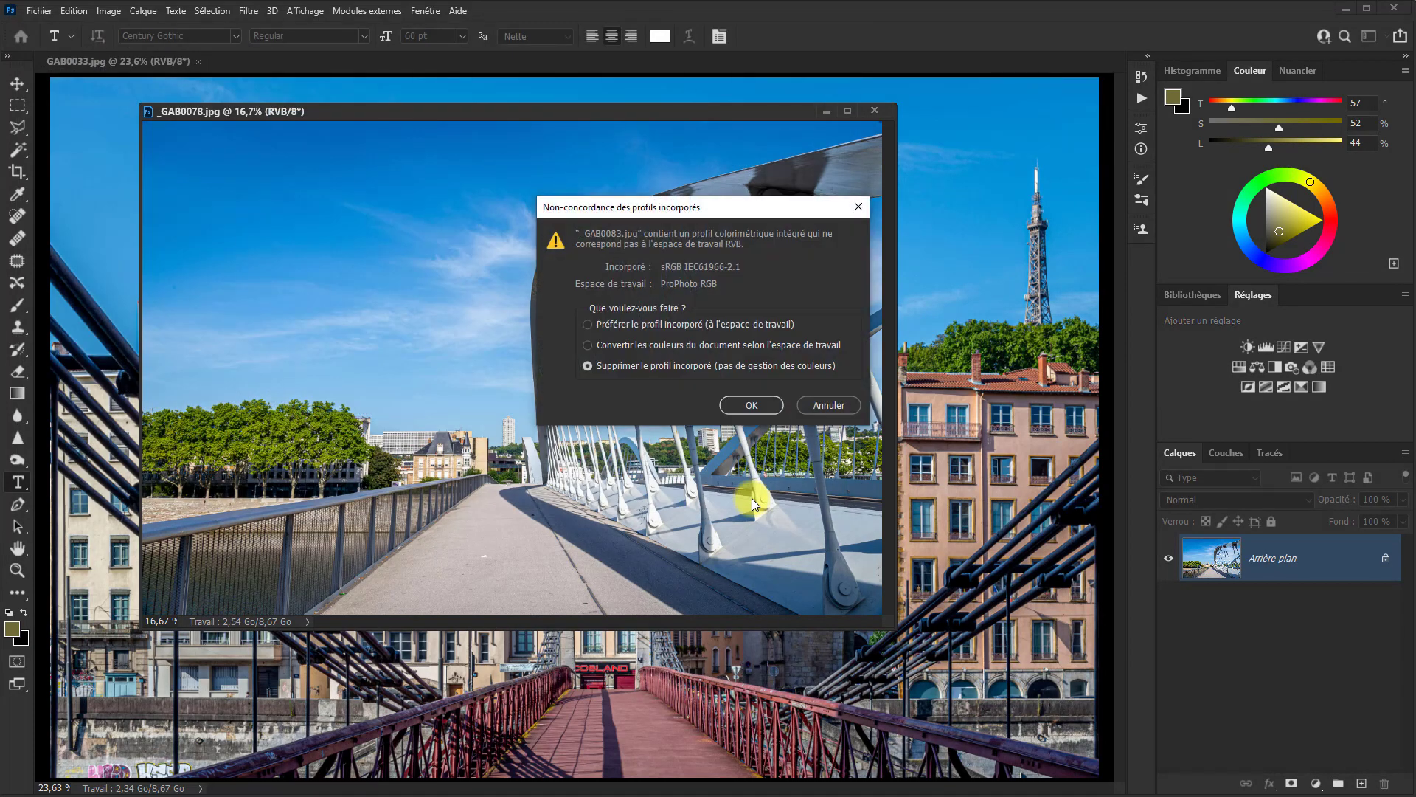
pyautogui.click(720, 323)
pyautogui.click(753, 405)
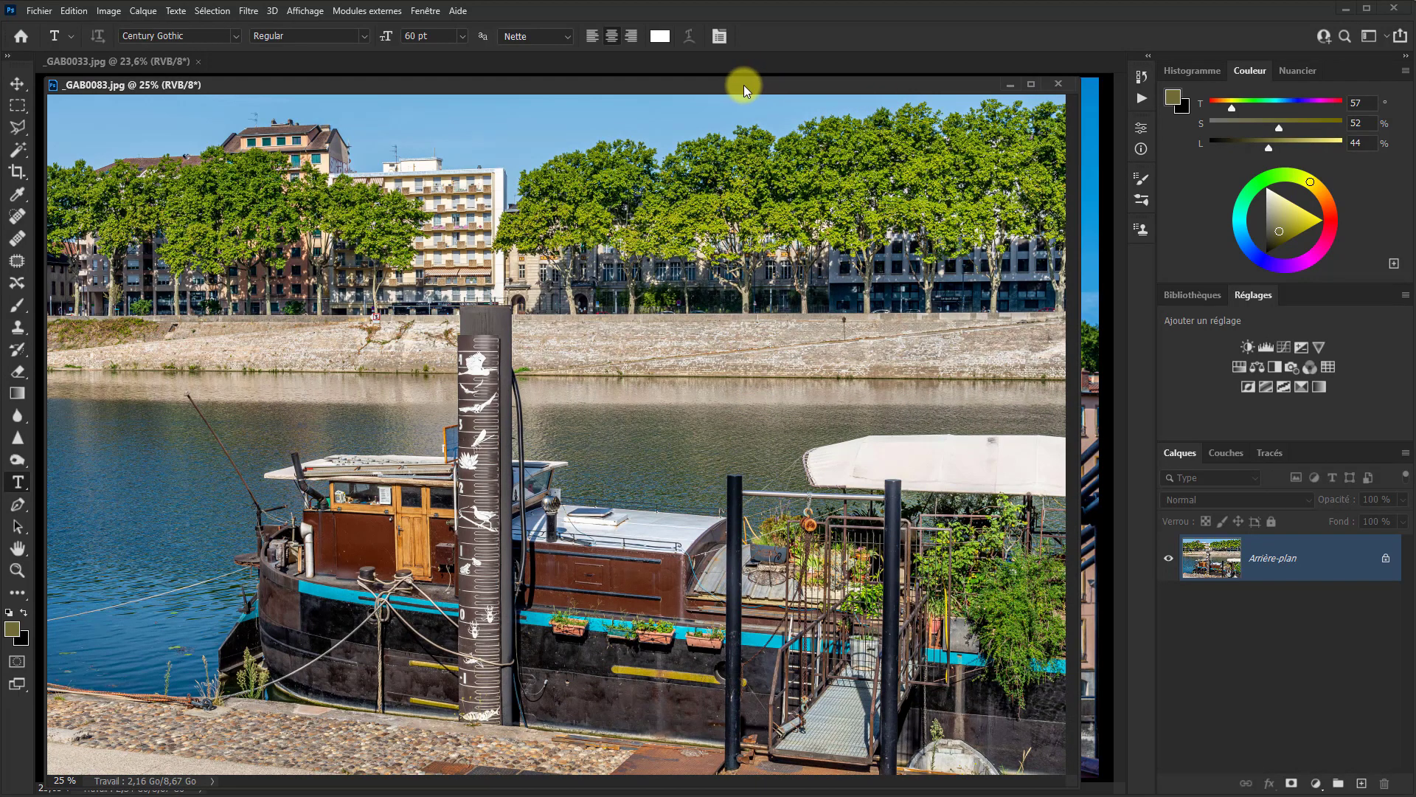
# - Dock _GAB0083.jpg as a tab in the floating _GAB0078.jpg window, then detach it into its own window again
pyautogui.moveTo(744, 85); pyautogui.dragTo(342, 133)
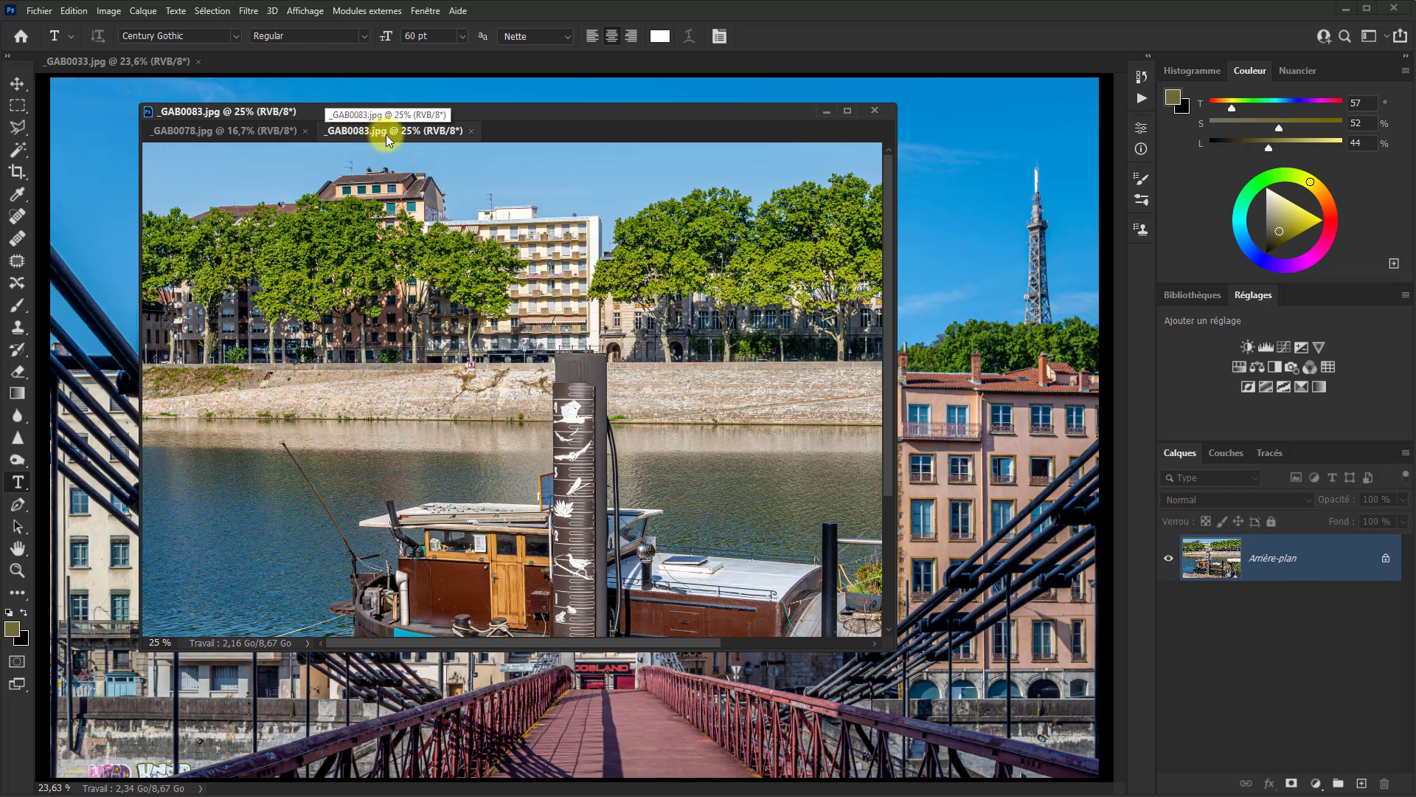
pyautogui.moveTo(389, 136); pyautogui.dragTo(384, 196)
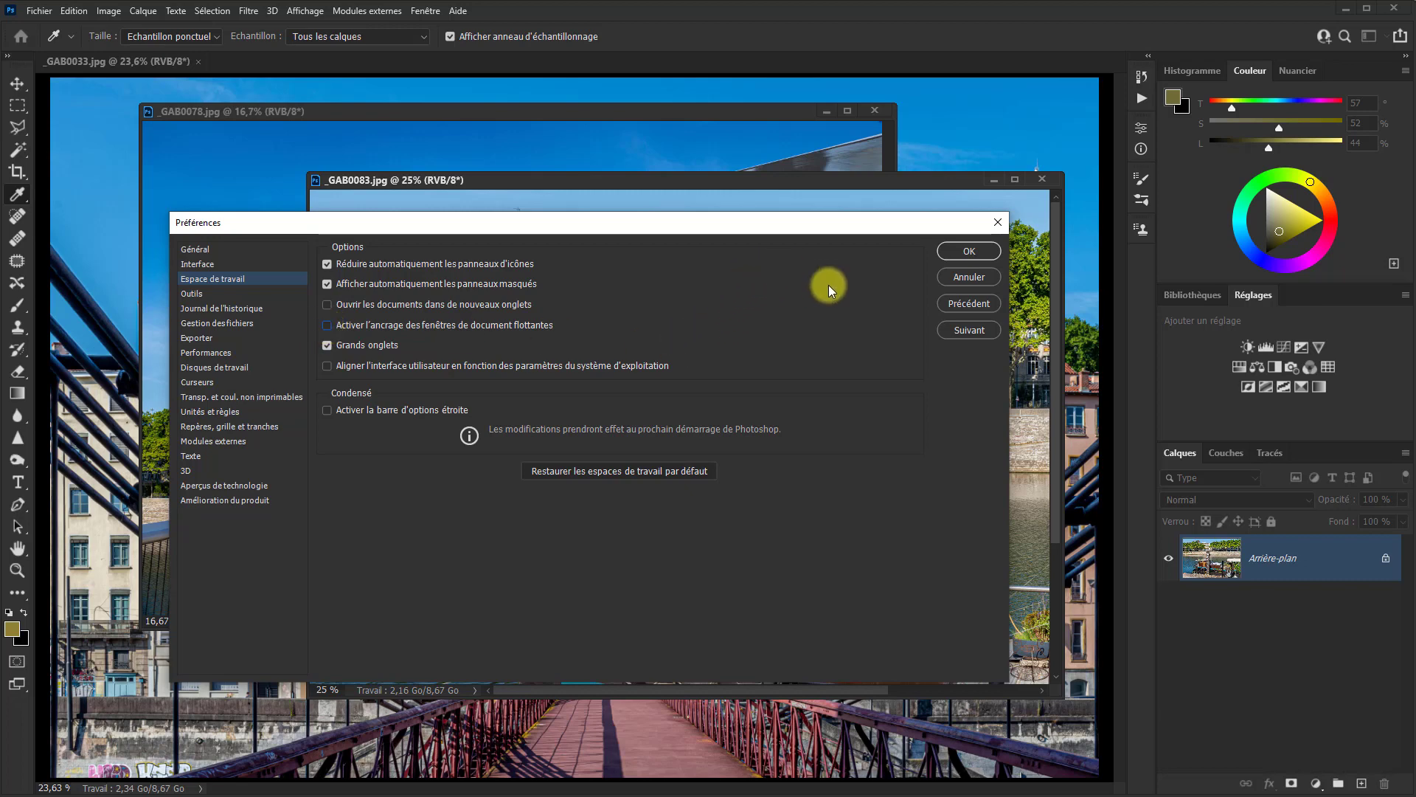
# - Accept the preferences with "Activer l'ancrage des fenêtres de document flottantes" turned off, and move the _GAB0083.jpg window left over _GAB0078.jpg
pyautogui.click(981, 252)
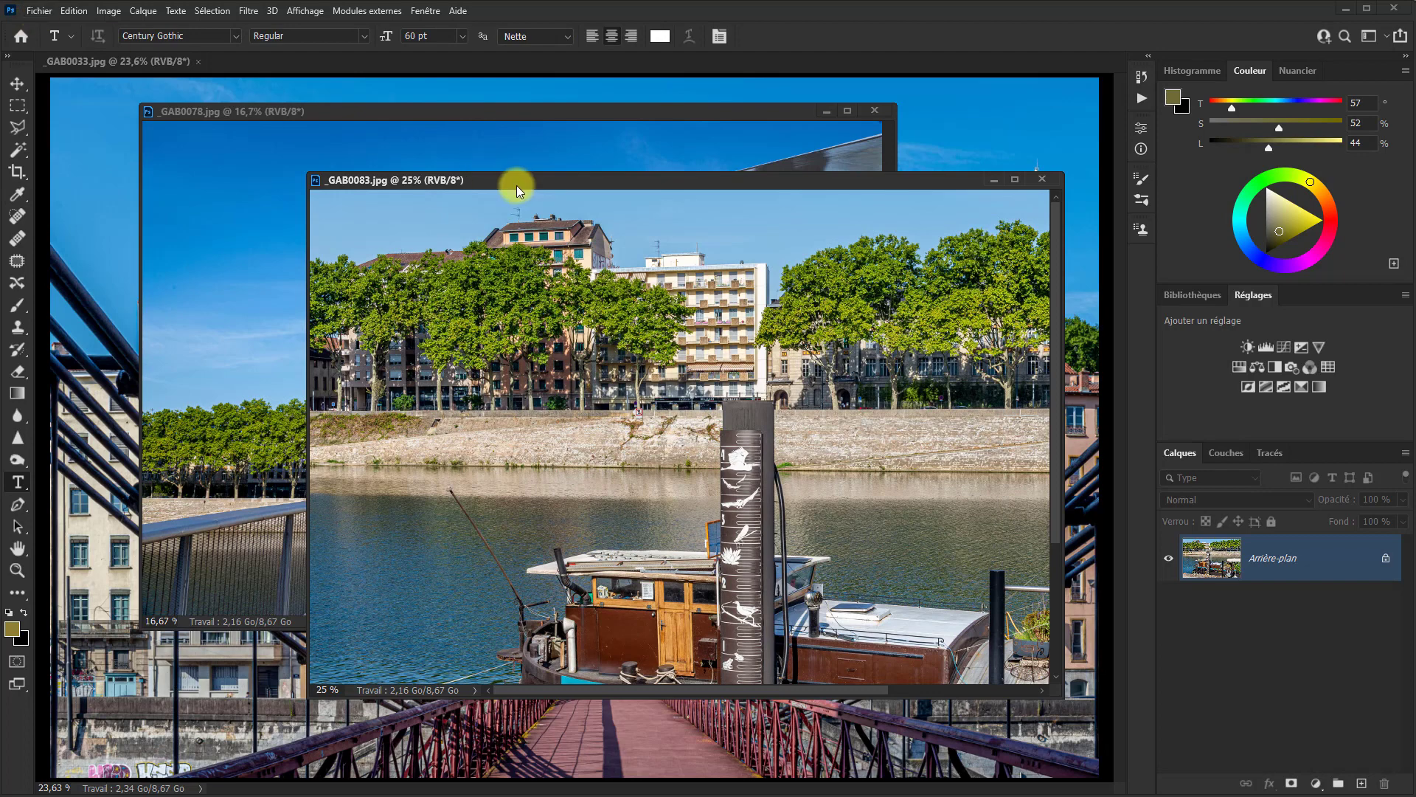
pyautogui.moveTo(517, 185); pyautogui.dragTo(410, 190)
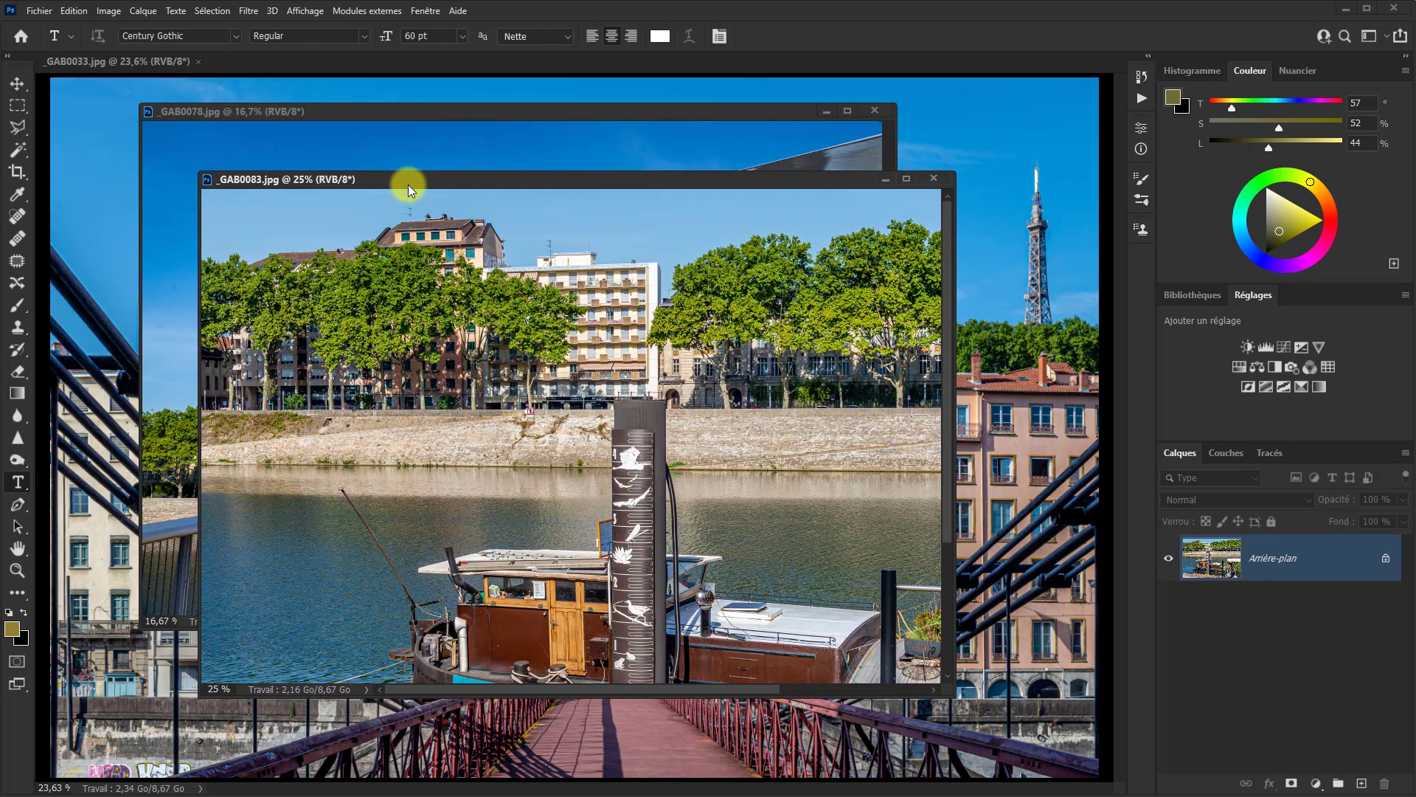
# - Turn on "Ouvrir les documents dans de nouveaux onglets" and "Activer l'ancrage des fenêtres de document flottantes" in the workspace preferences
pyautogui.press('i')
pyautogui.hotkey('ctrl', 'k')
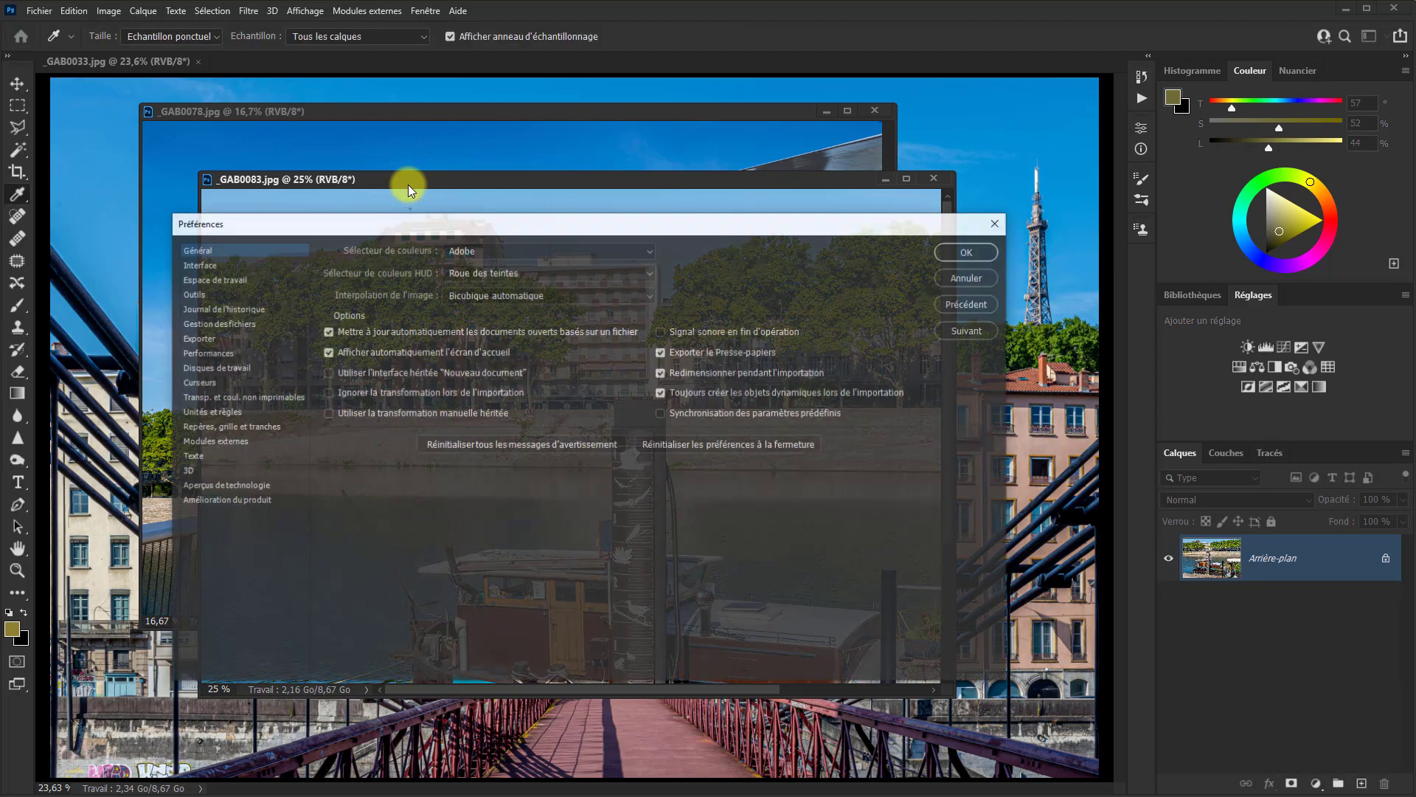
pyautogui.click(225, 278)
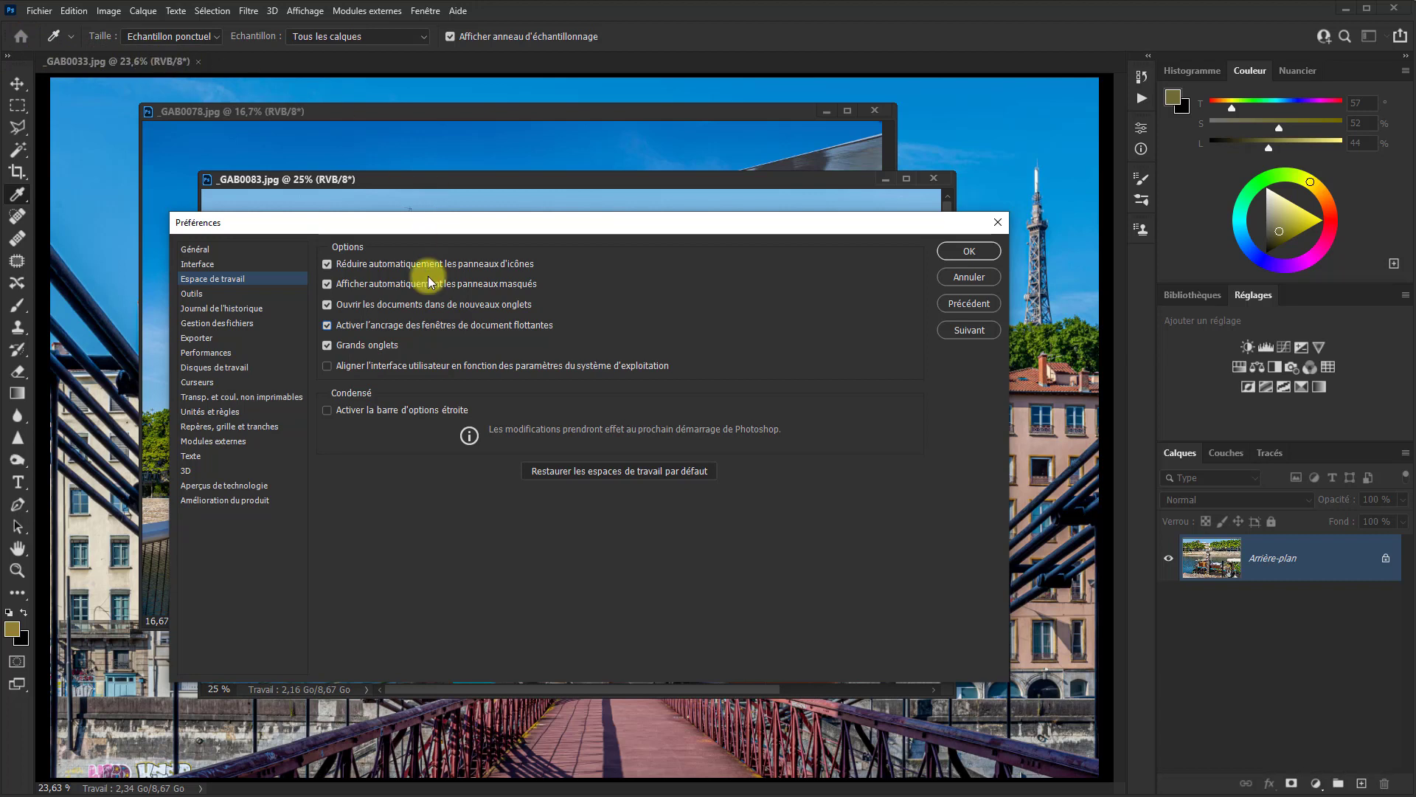
# - Switch "Grands onglets" off and back on twice, then toggle "Activer la barre d'options étroite" in the workspace preferences
pyautogui.click(328, 345)
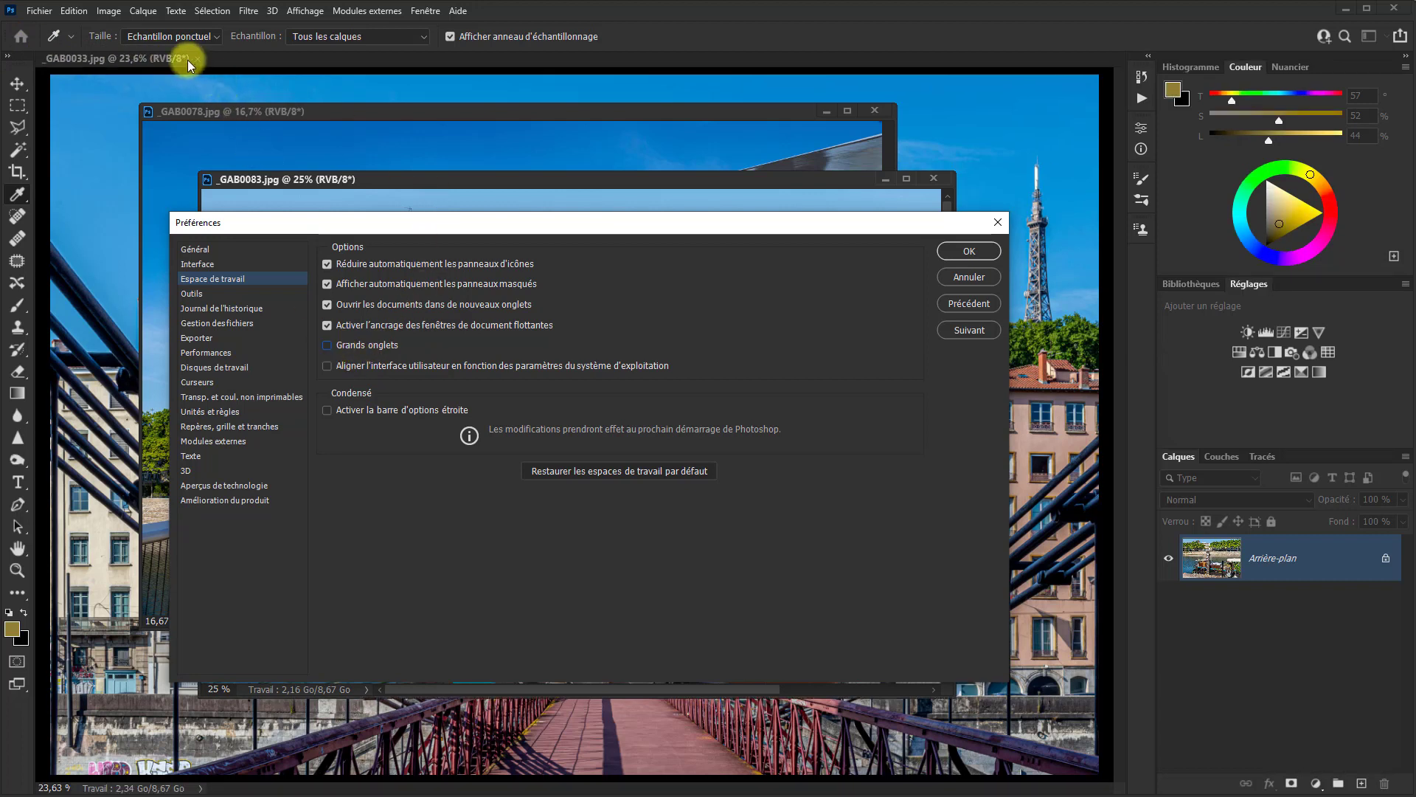
pyautogui.click(329, 344)
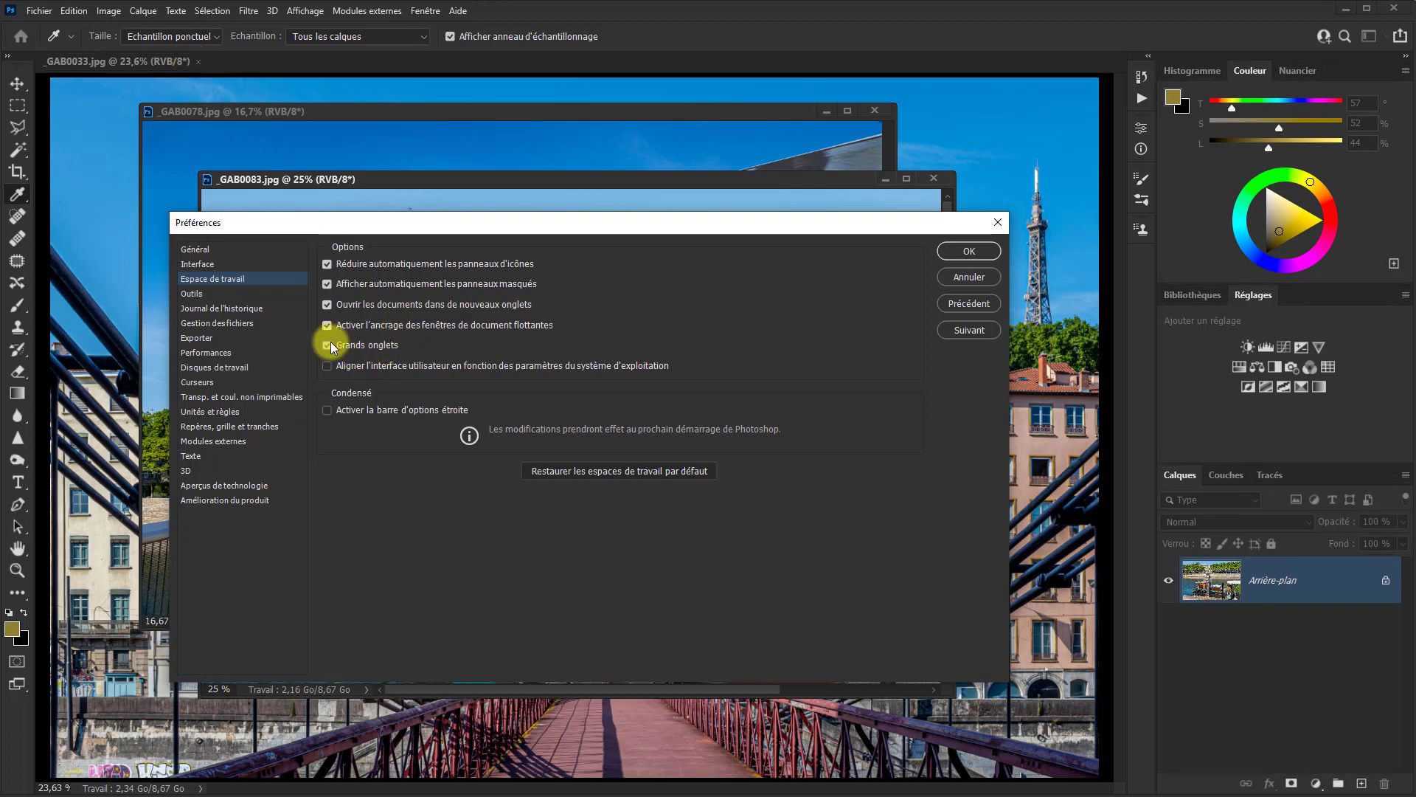
pyautogui.click(329, 344)
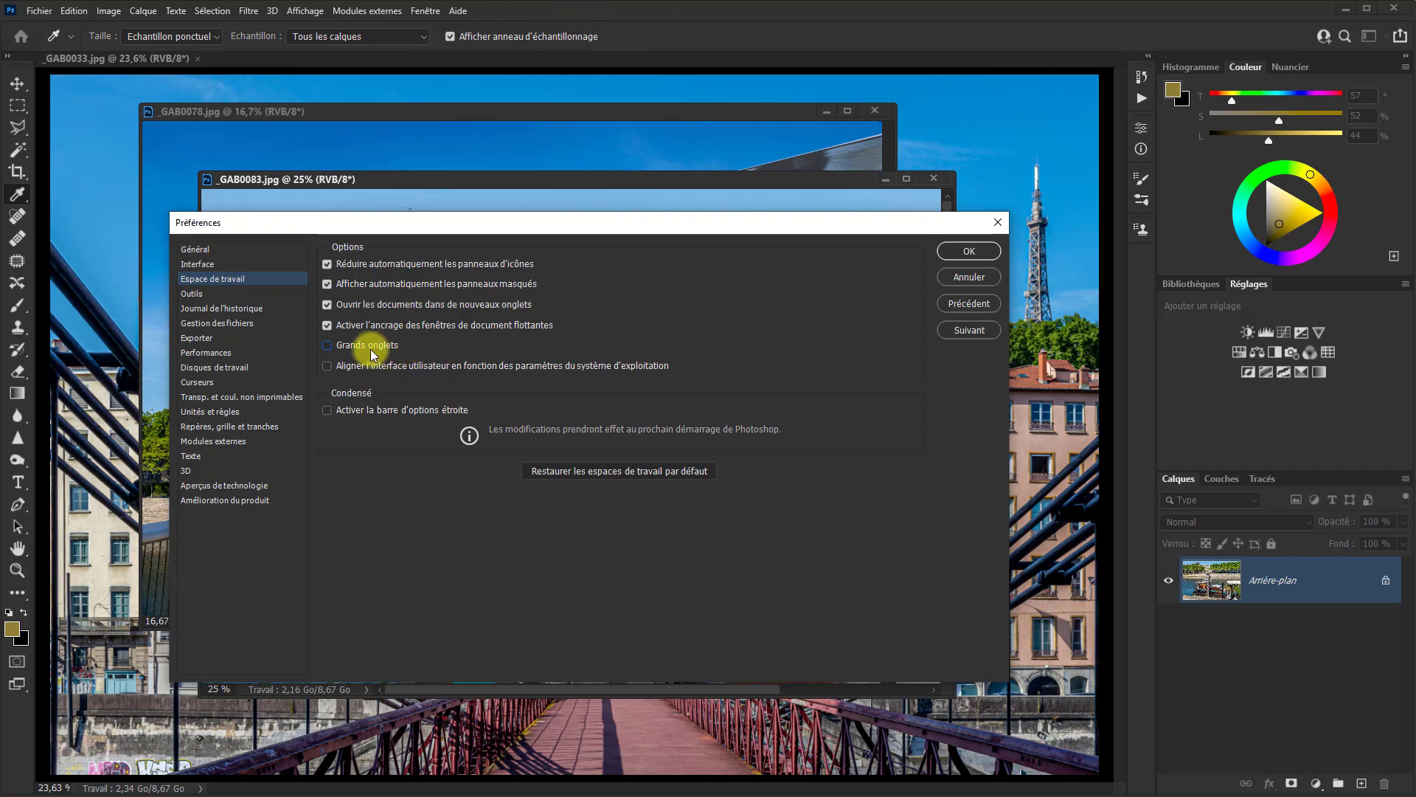
pyautogui.click(328, 346)
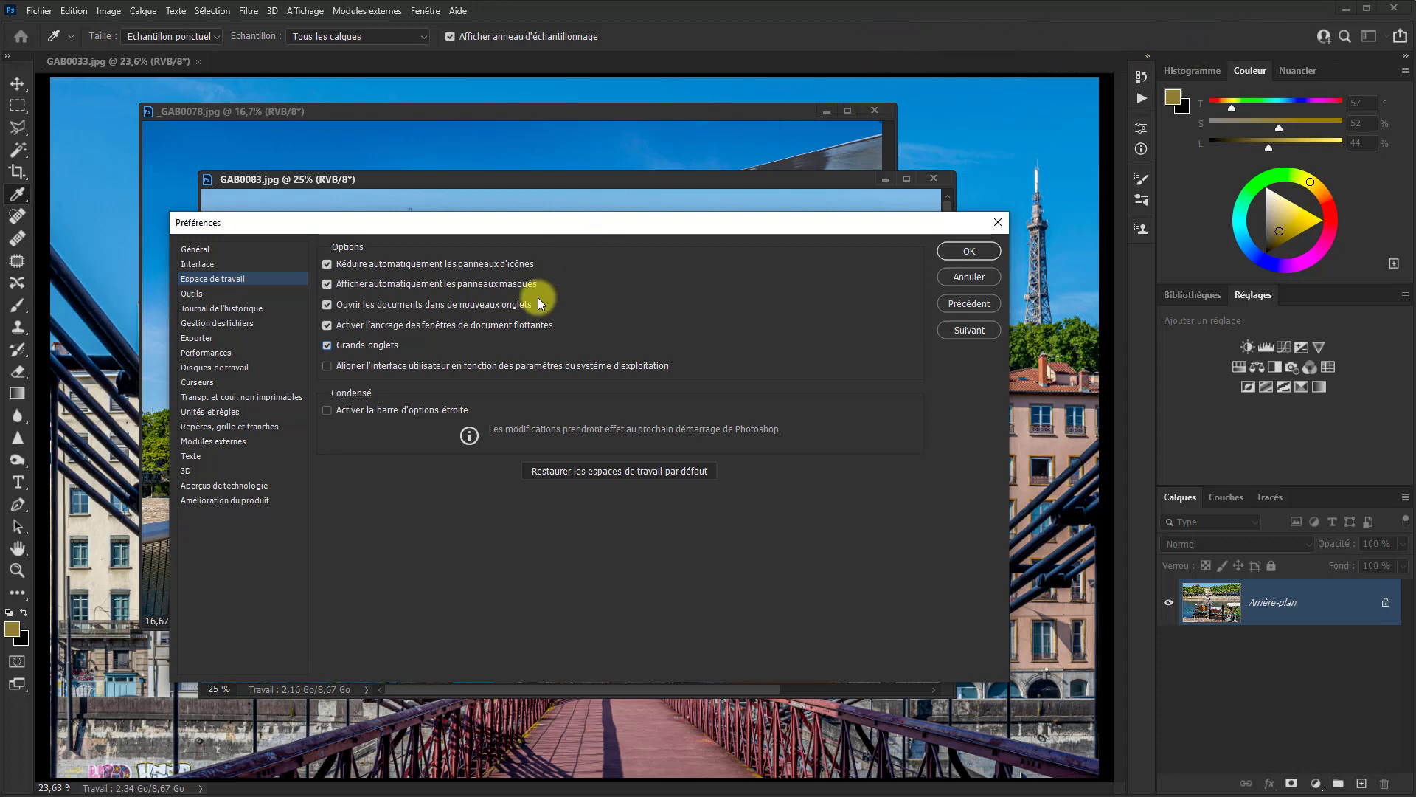
pyautogui.click(327, 411)
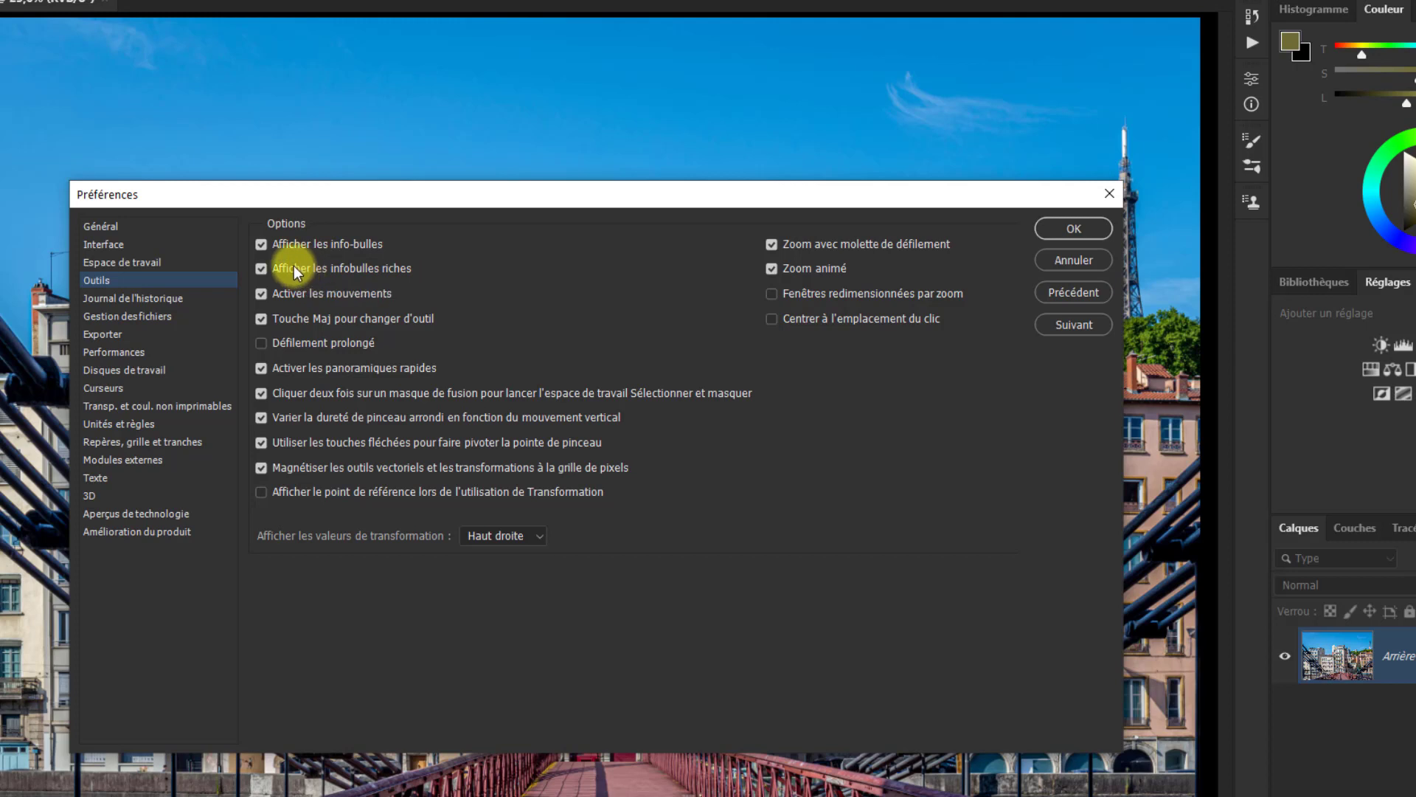
# - Switch "Afficher les info-bulles" off and back on in the Outils preferences, and toggle "Afficher les infobulles riches"
pyautogui.click(259, 246)
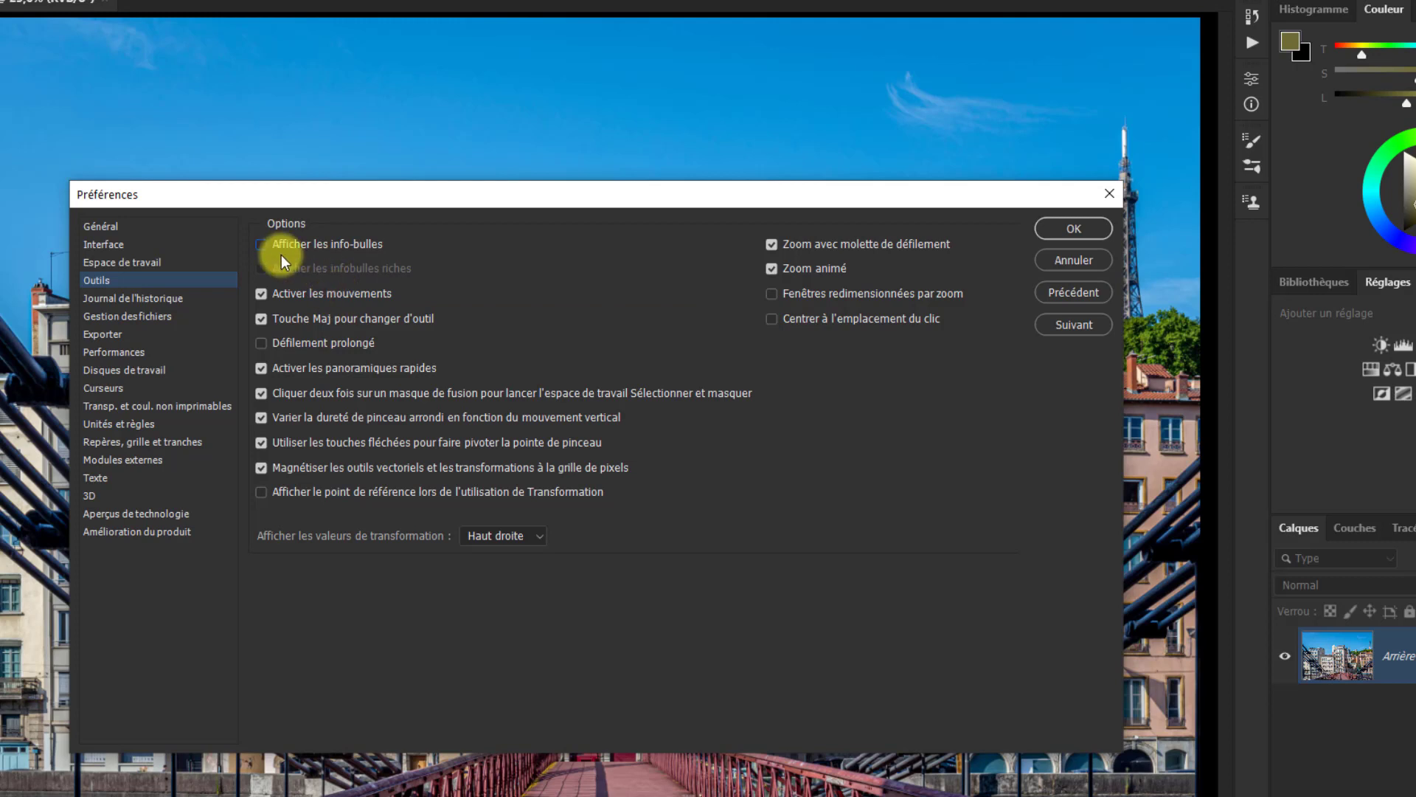
pyautogui.click(263, 245)
pyautogui.moveTo(266, 273)
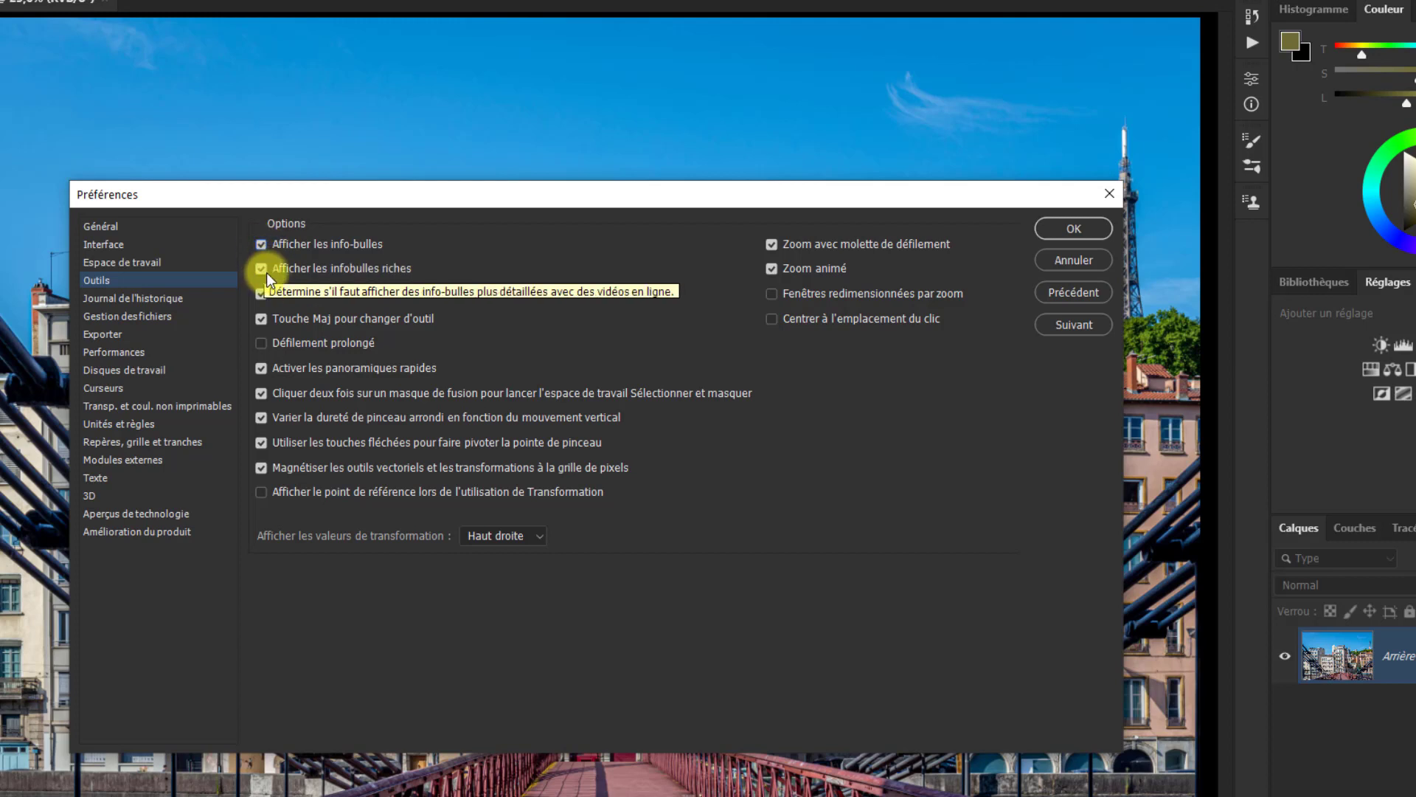
pyautogui.click(263, 270)
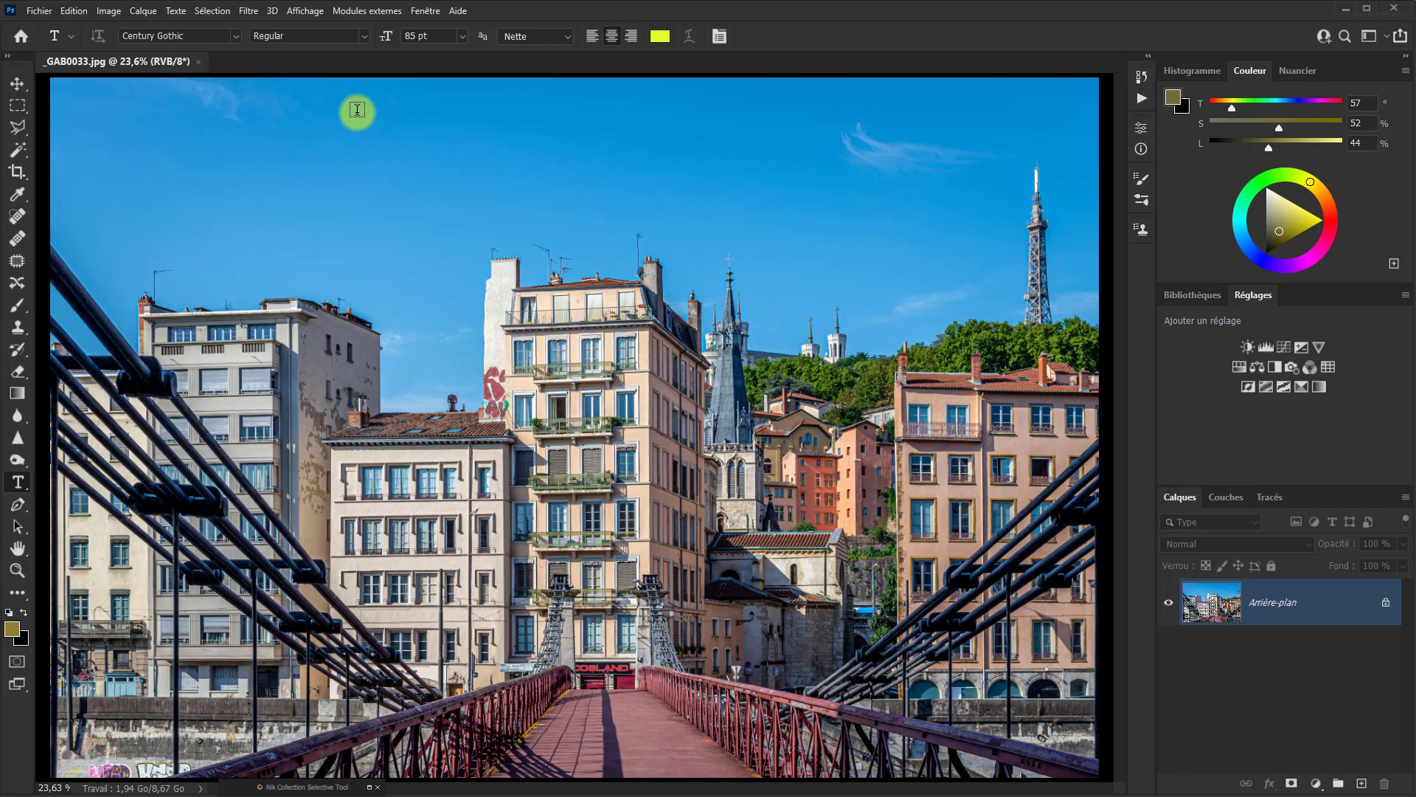
# - Reopen the Outils preferences and accept them with "Touche Maj pour changer d'outil" turned on
pyautogui.press('i')
pyautogui.hotkey('ctrl', 'k')
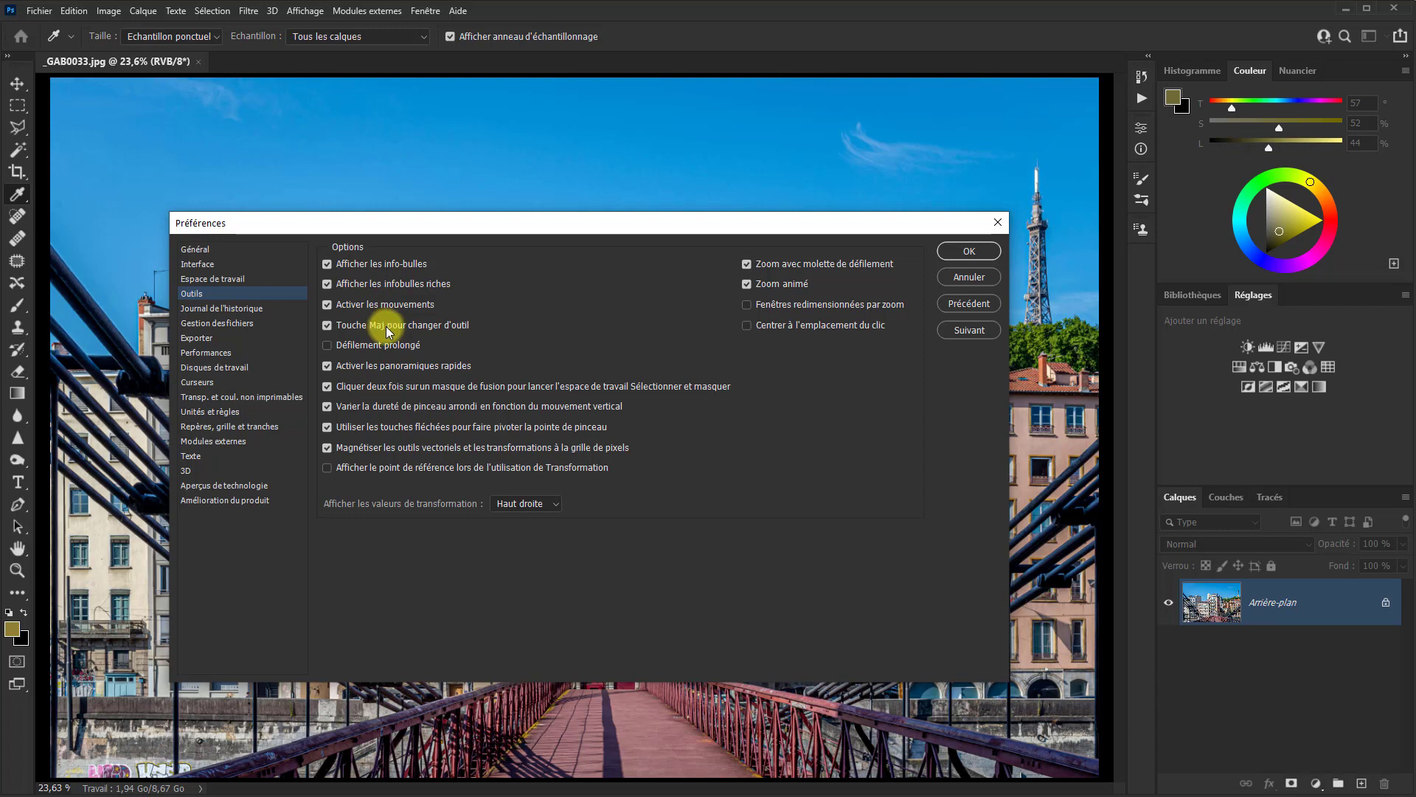
pyautogui.click(968, 251)
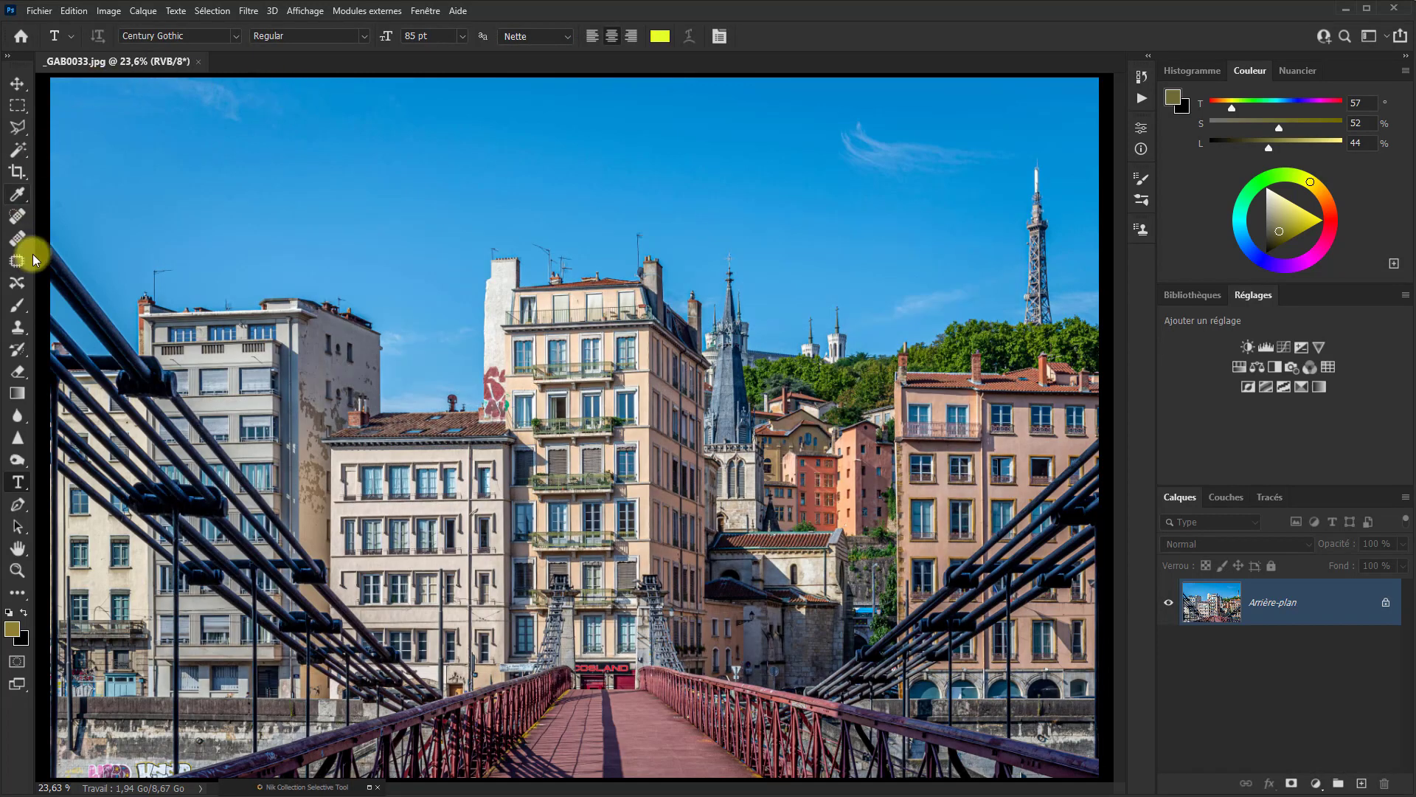
# - Show the tools grouped with Outil Pinceau and switch to Outil Crayon
pyautogui.click(25, 317)
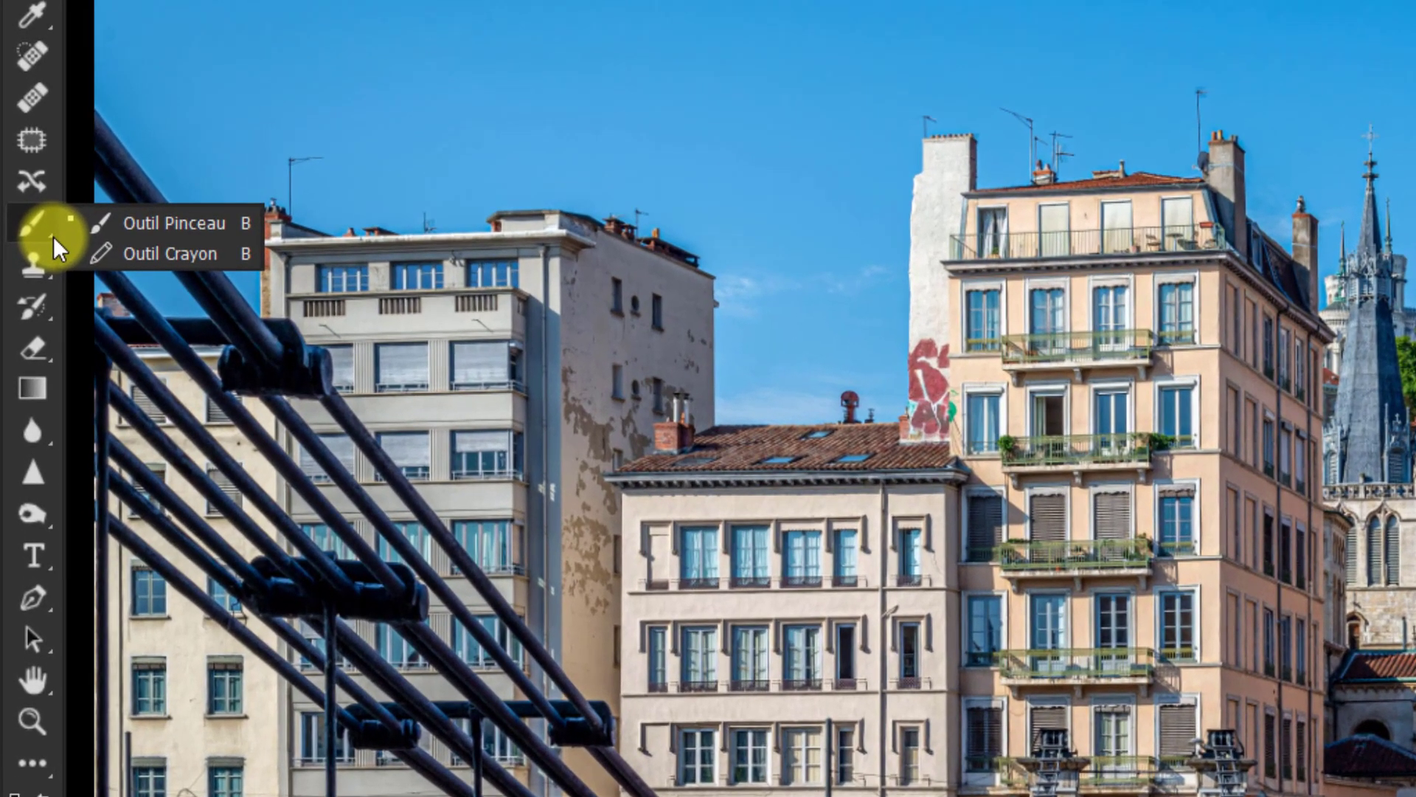
pyautogui.hotkey('shift', 'b')
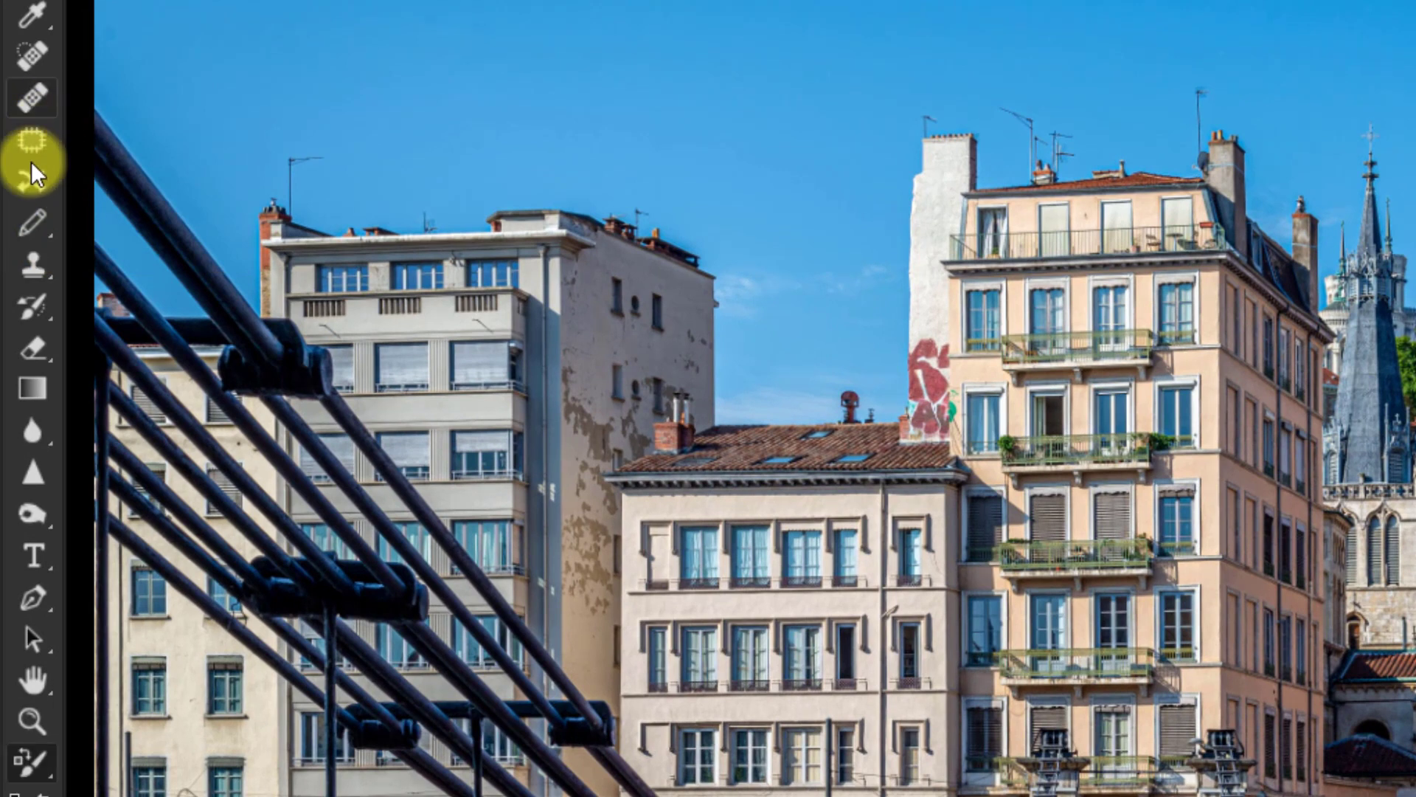
# - Cycle to the next brush tool, accept the Outils preferences with "Défilement prolongé" off, and try to pan the image
pyautogui.hotkey('shift', 'b')
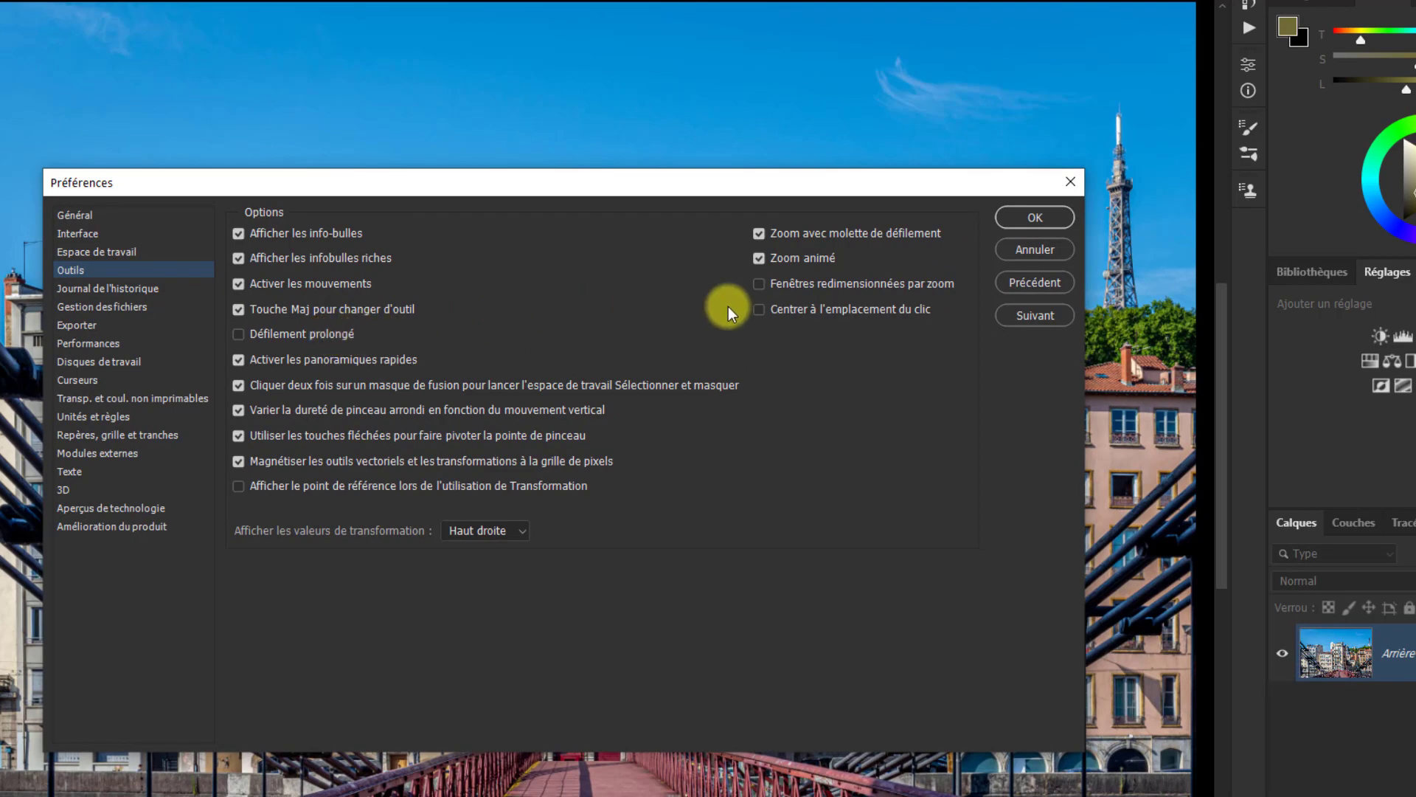
pyautogui.click(1036, 218)
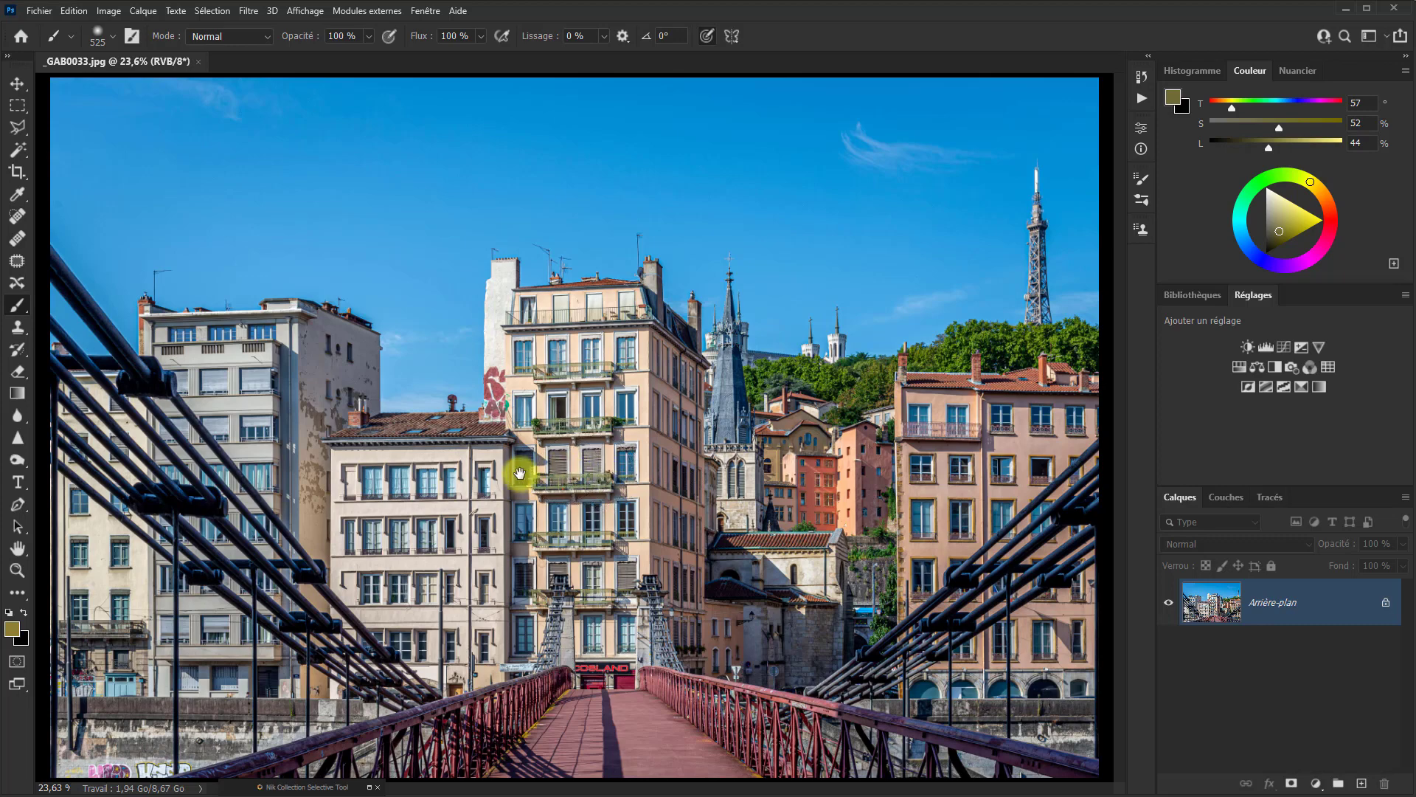
pyautogui.press('space')
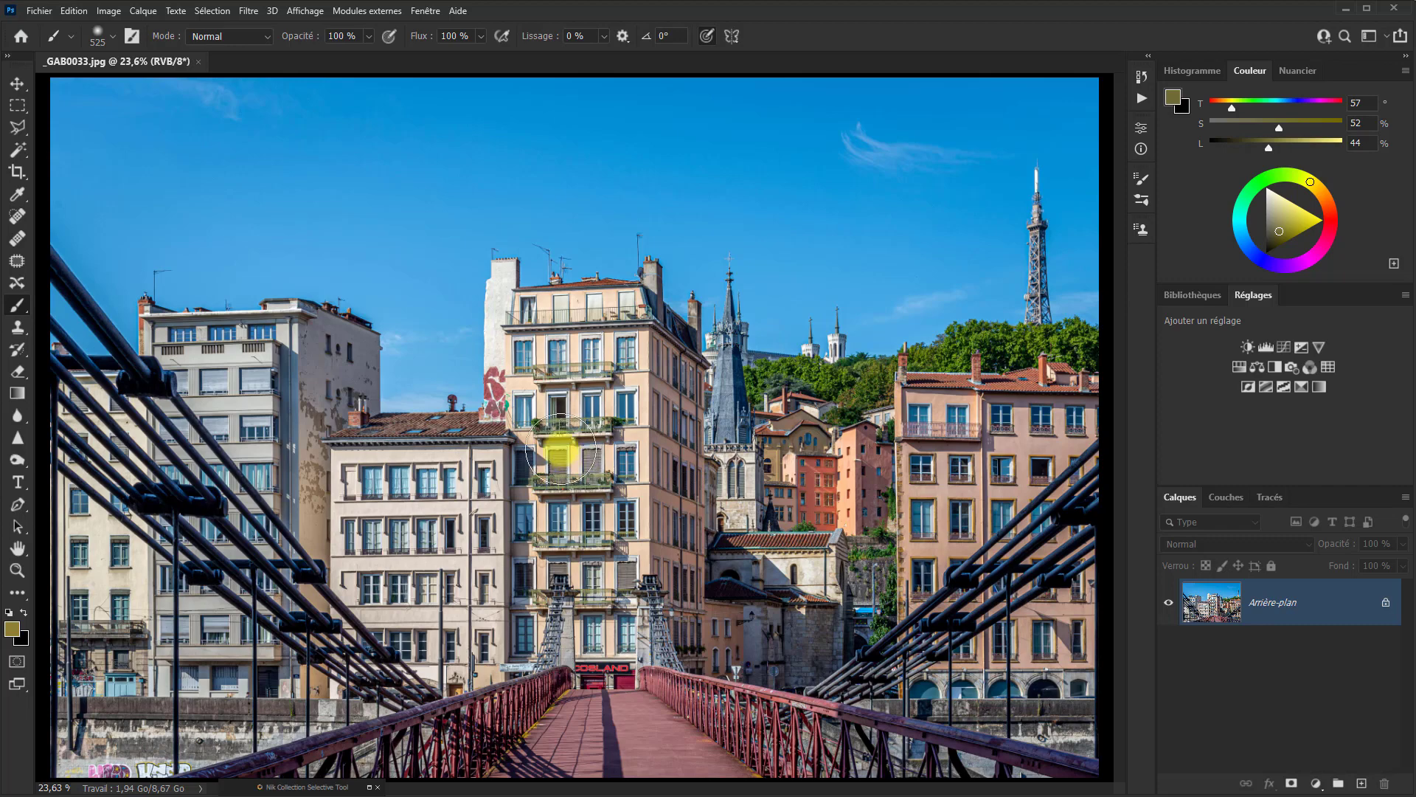
# - Turn on "Défilement prolongé" in the Outils preferences and pan the image with the temporary Hand tool
pyautogui.press('i')
pyautogui.hotkey('ctrl', 'k')
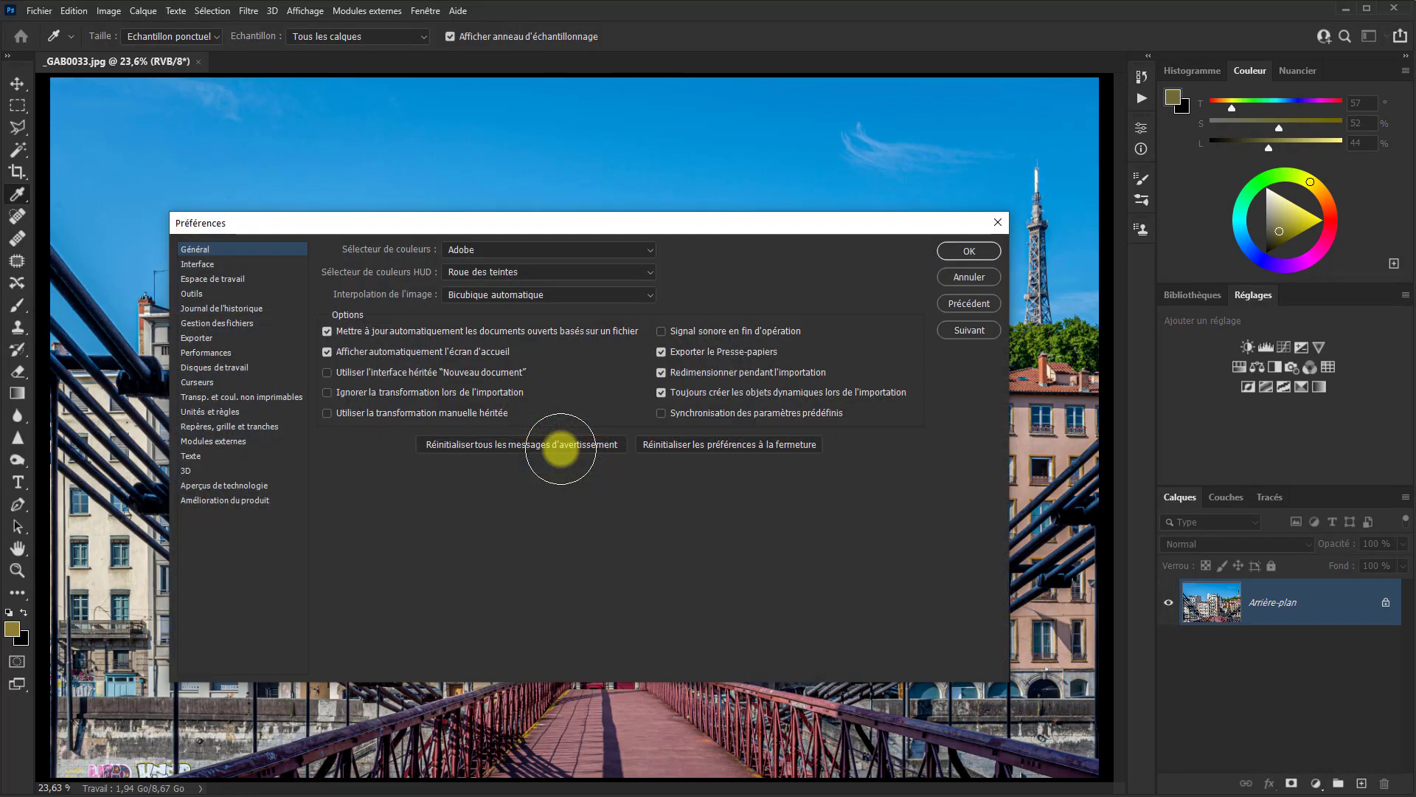
pyautogui.click(193, 294)
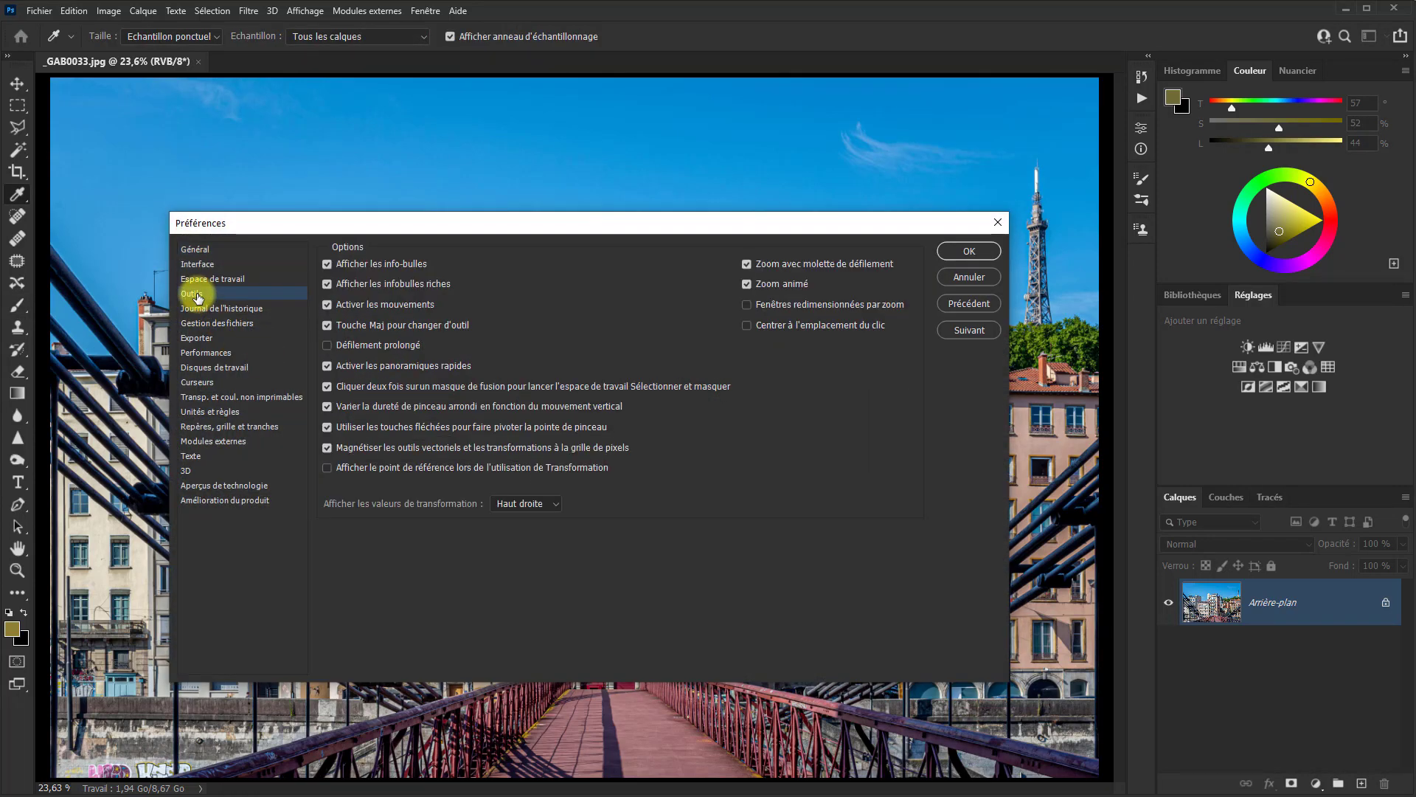
pyautogui.click(328, 346)
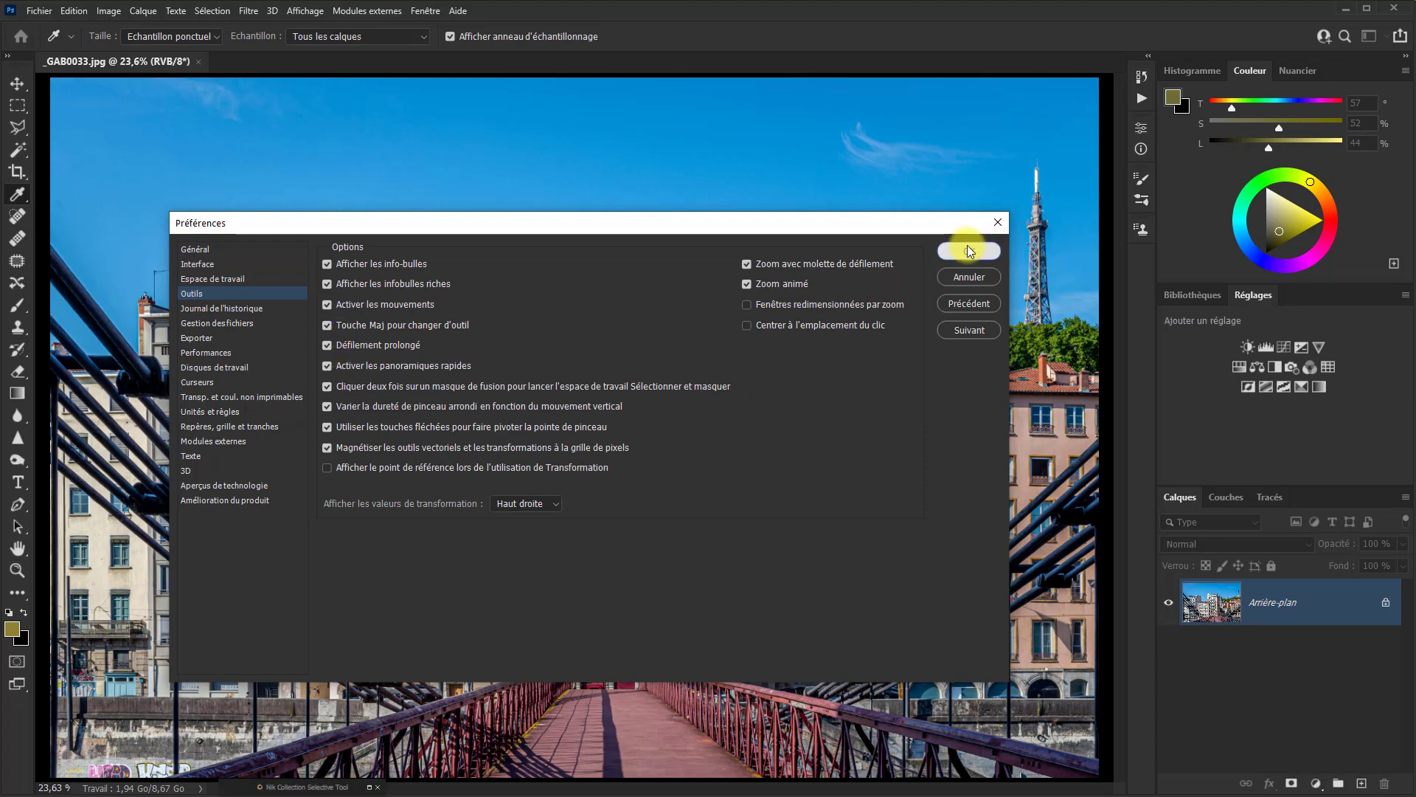
pyautogui.click(969, 251)
pyautogui.press('b')
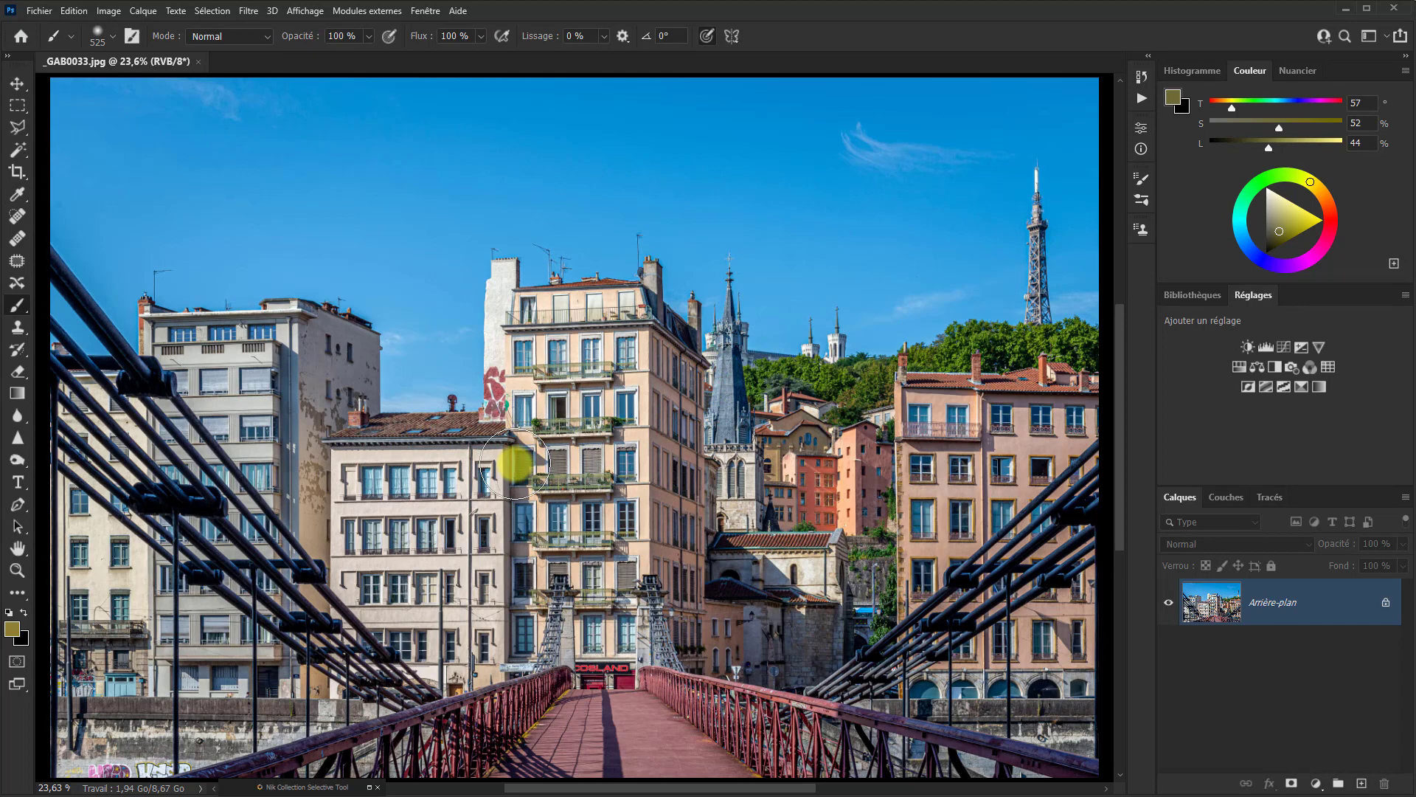
pyautogui.press('space')
pyautogui.moveTo(504, 470)
pyautogui.mouseDown()
pyautogui.moveTo(775, 467)
pyautogui.moveTo(467, 465)
pyautogui.moveTo(655, 462)
pyautogui.moveTo(467, 450)
pyautogui.moveTo(613, 465)
pyautogui.moveTo(492, 466)
pyautogui.mouseUp()
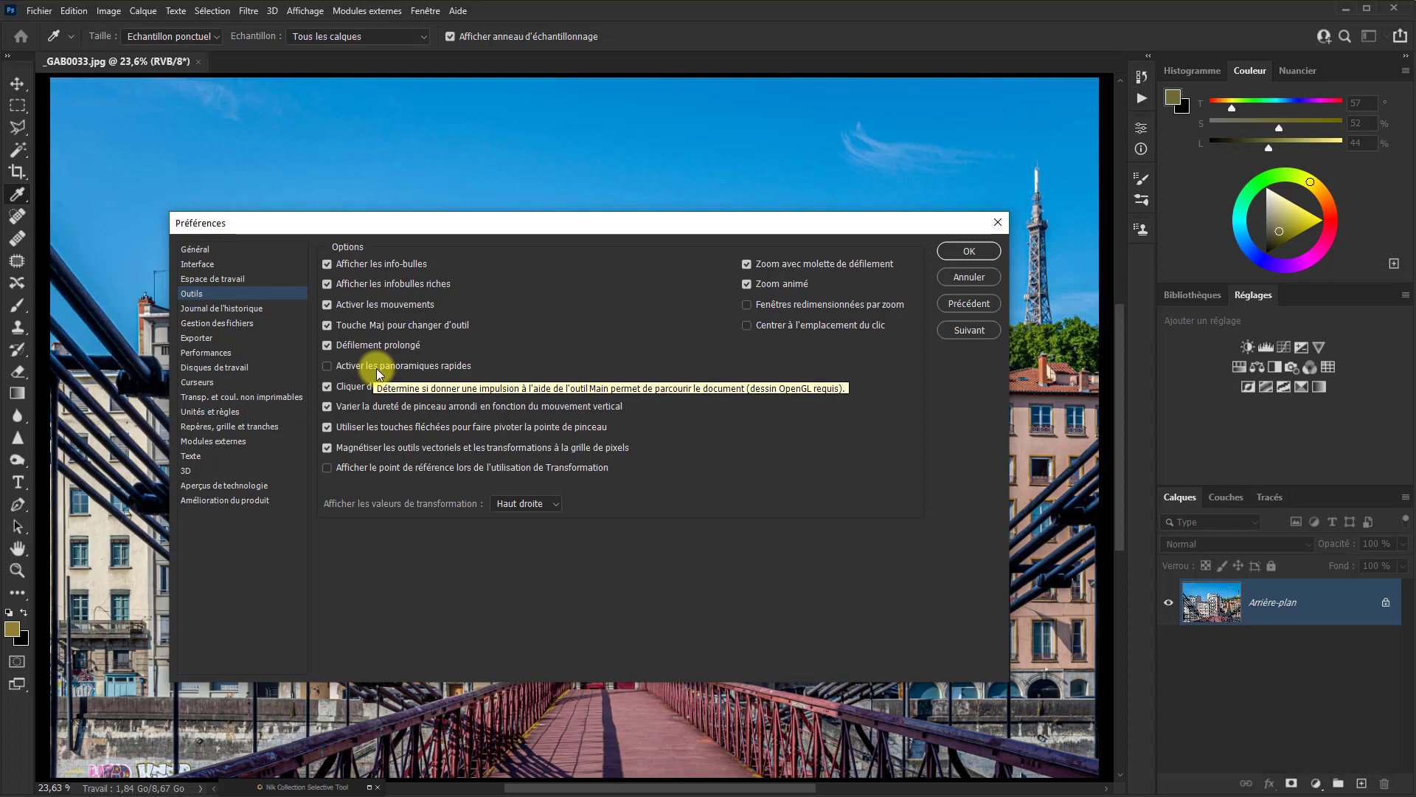
# - Accept the Outils preferences with "Activer les panoramiques rapides" off, and pan the image at 12,5 % zoom
pyautogui.click(327, 367)
pyautogui.click(326, 371)
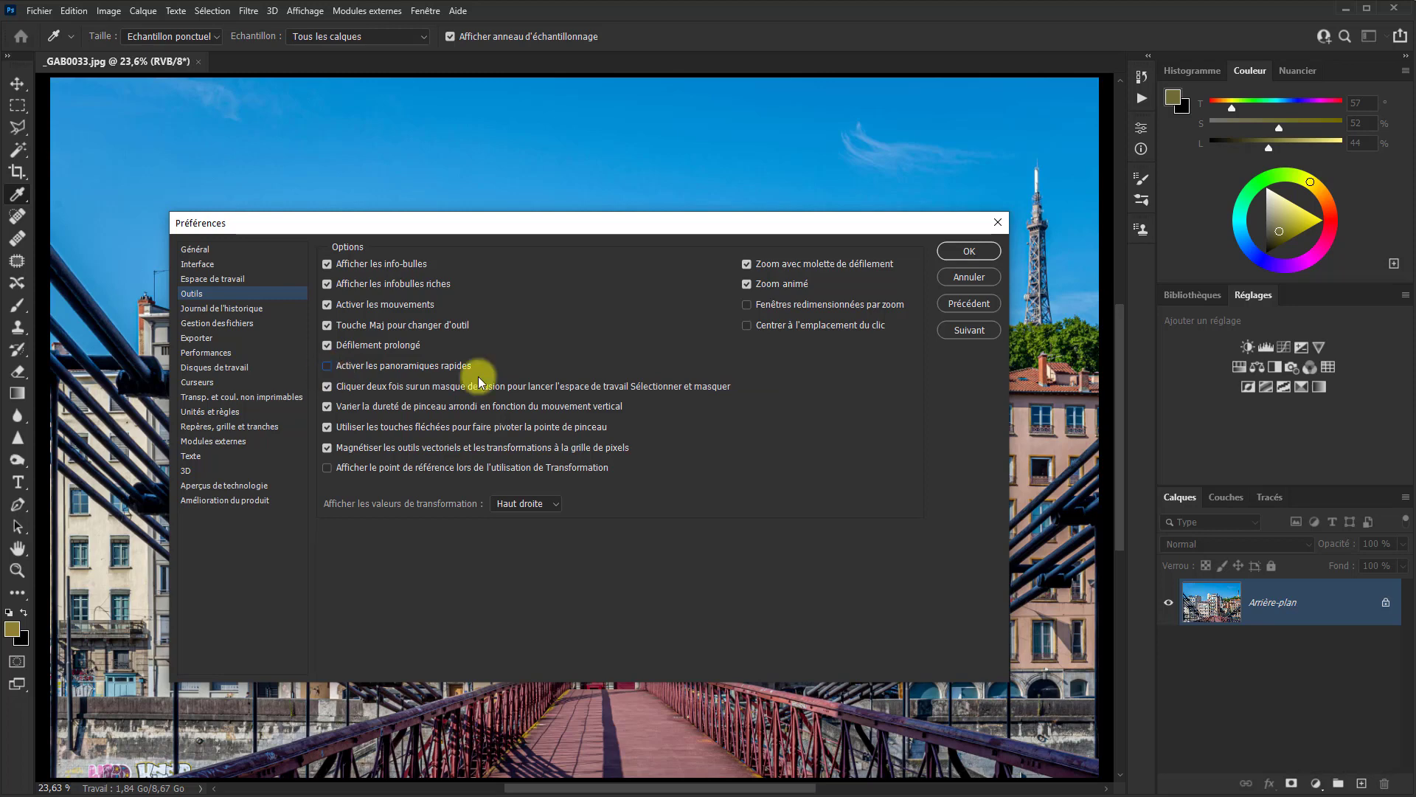
pyautogui.click(968, 251)
pyautogui.press('z')
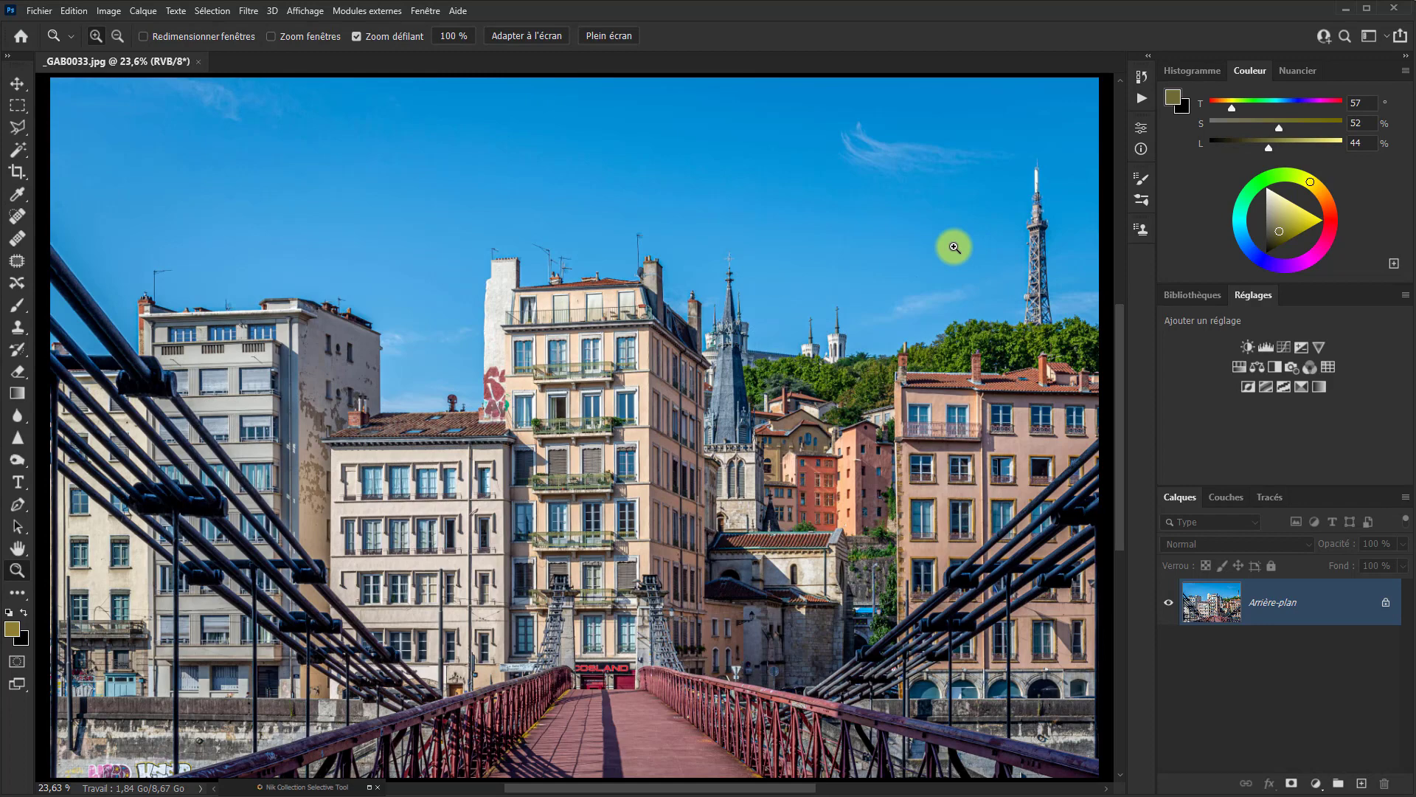
pyautogui.keyDown('alt'); pyautogui.click(452, 442); pyautogui.keyUp('alt')
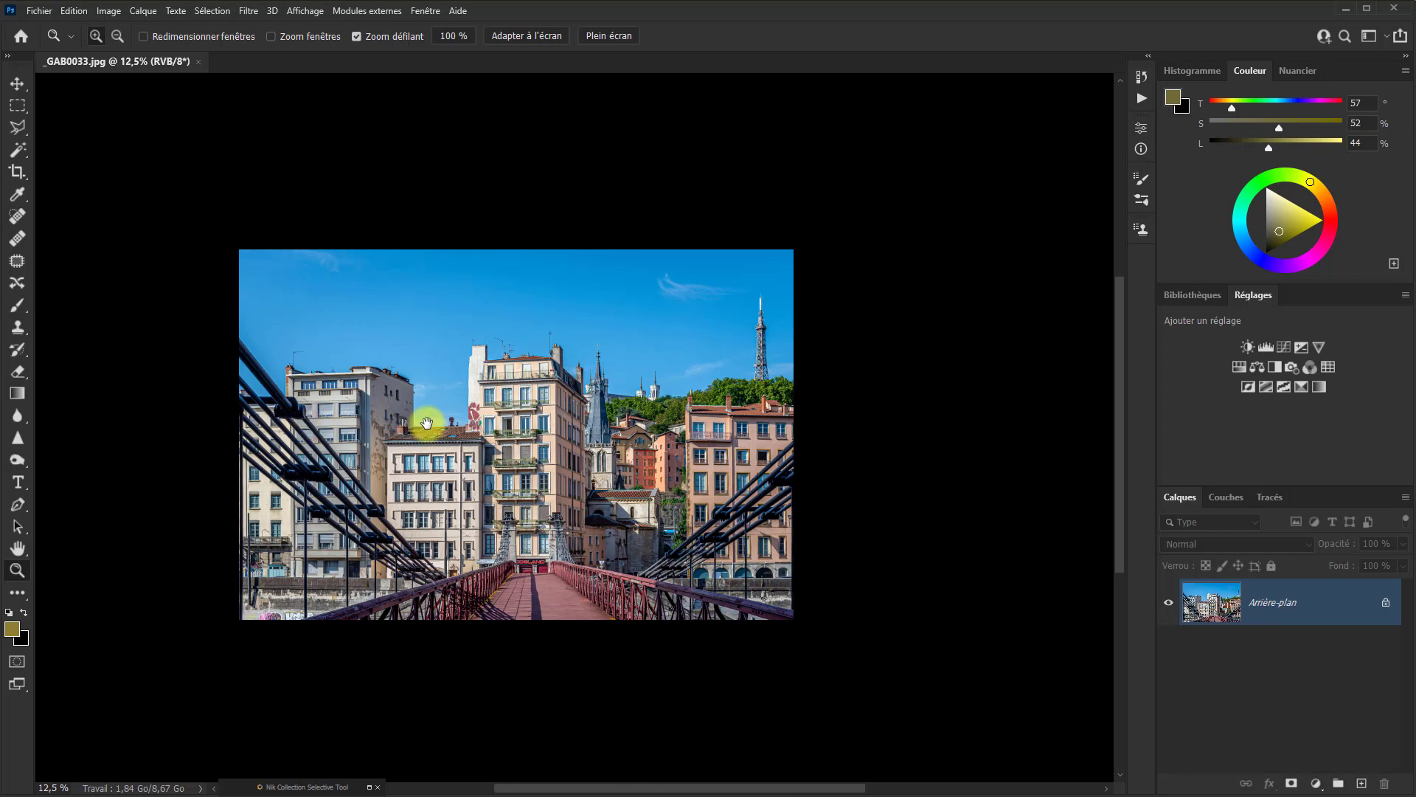
pyautogui.moveTo(405, 423); pyautogui.dragTo(380, 471)
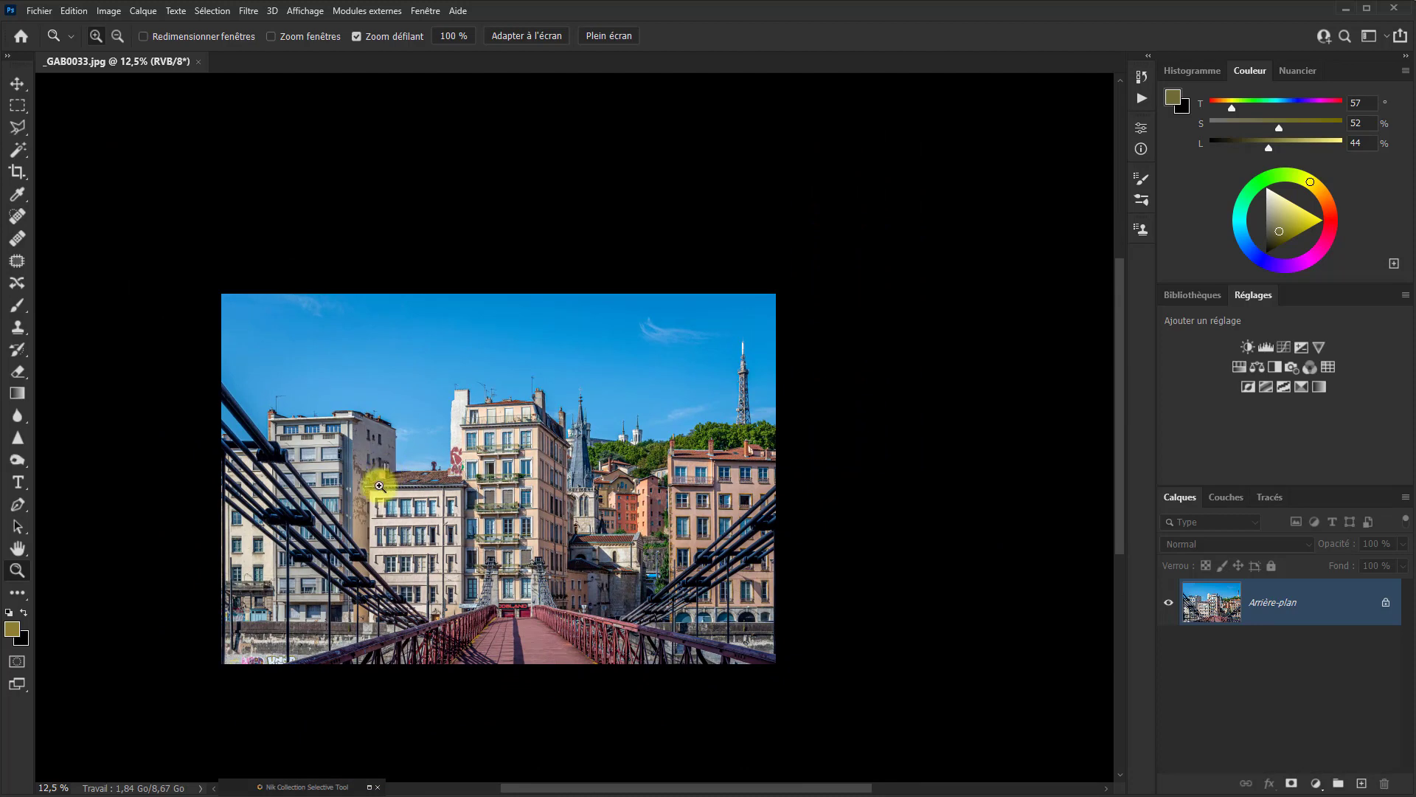
# - Turn "Activer les panoramiques rapides" back on in the Outils preferences and flick-pan the image
pyautogui.press('i')
pyautogui.hotkey('ctrl', 'k')
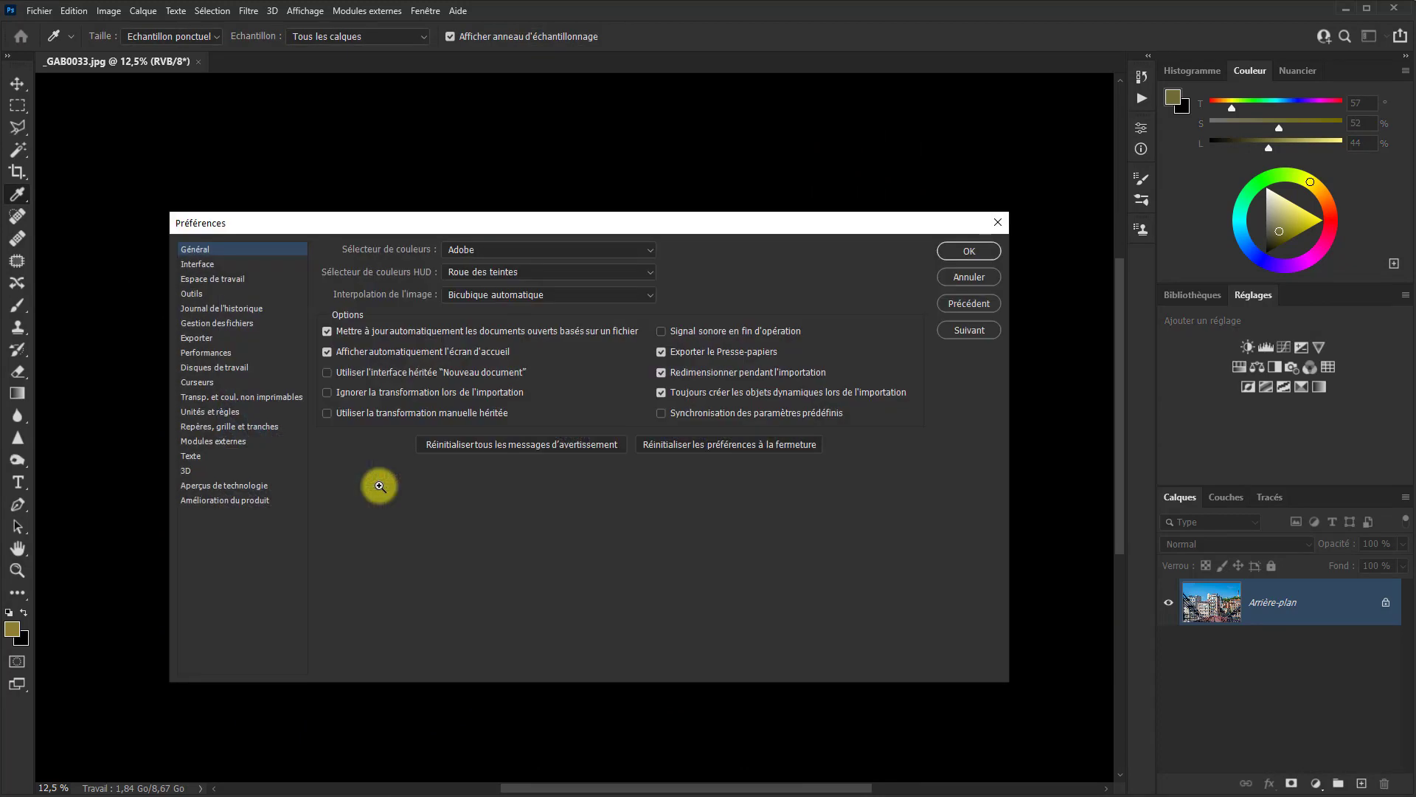
pyautogui.click(200, 294)
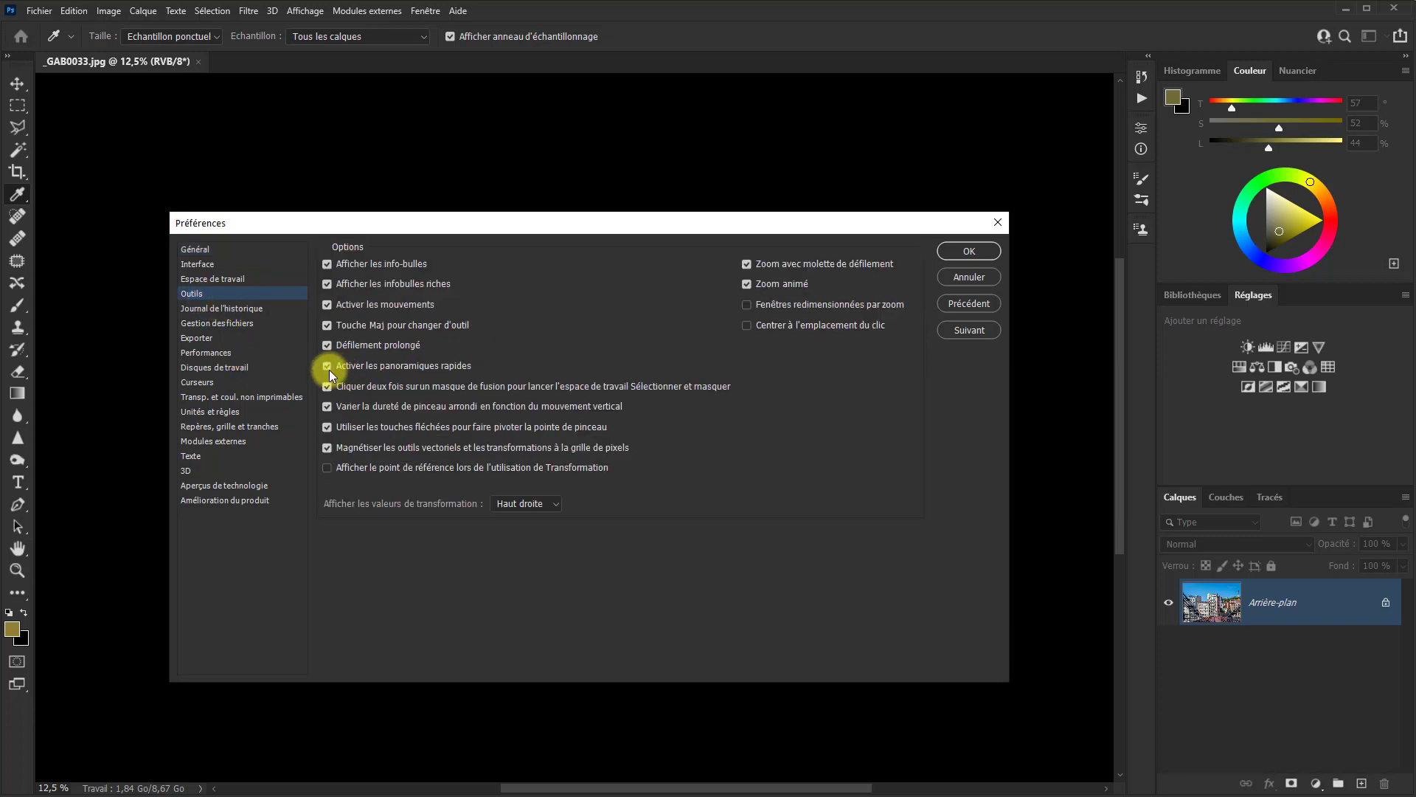
pyautogui.click(975, 252)
pyautogui.press('z')
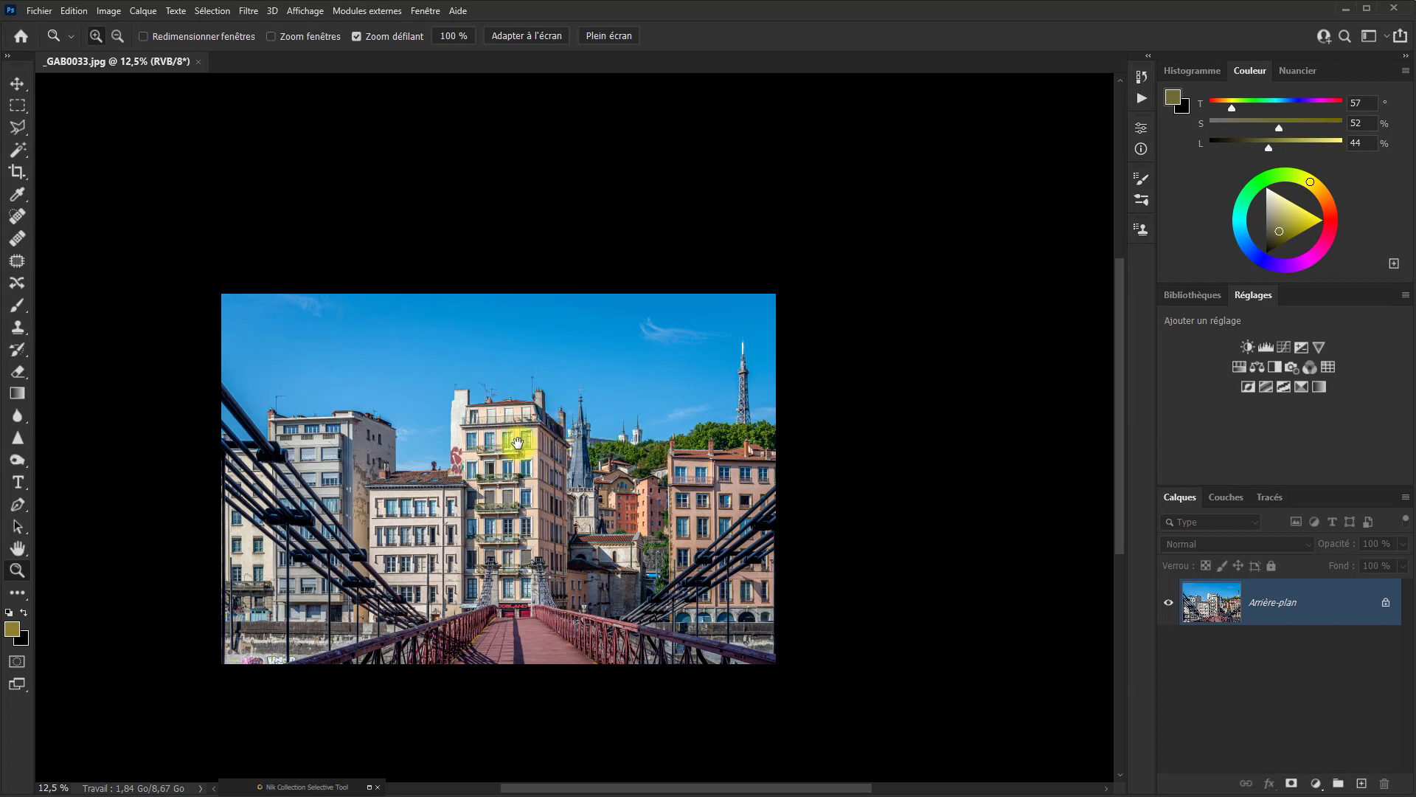
pyautogui.moveTo(516, 442); pyautogui.dragTo(547, 409)
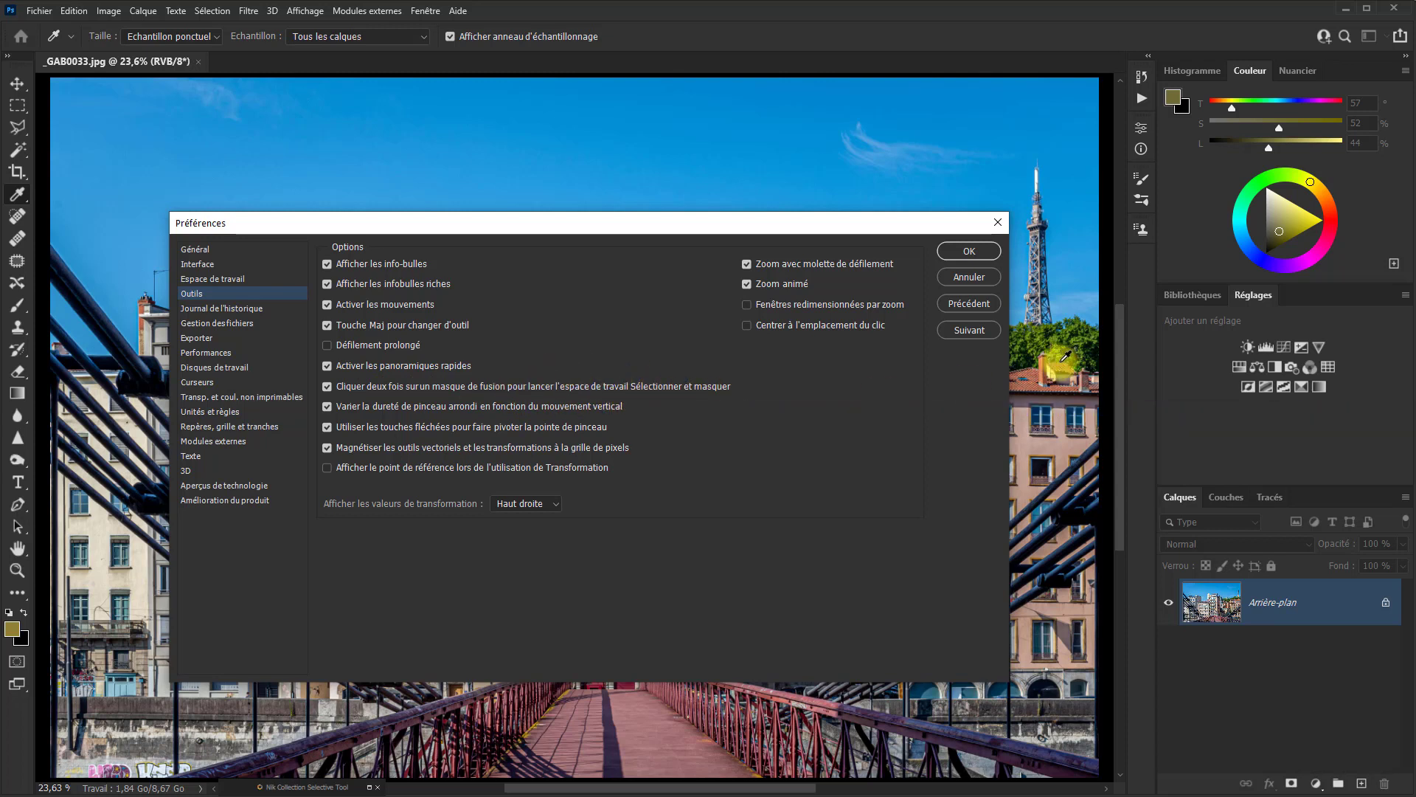
# - Accept the Outils preferences, then duplicate the Arrière-plan layer and add a layer mask to the copy
pyautogui.click(969, 251)
pyautogui.press('z')
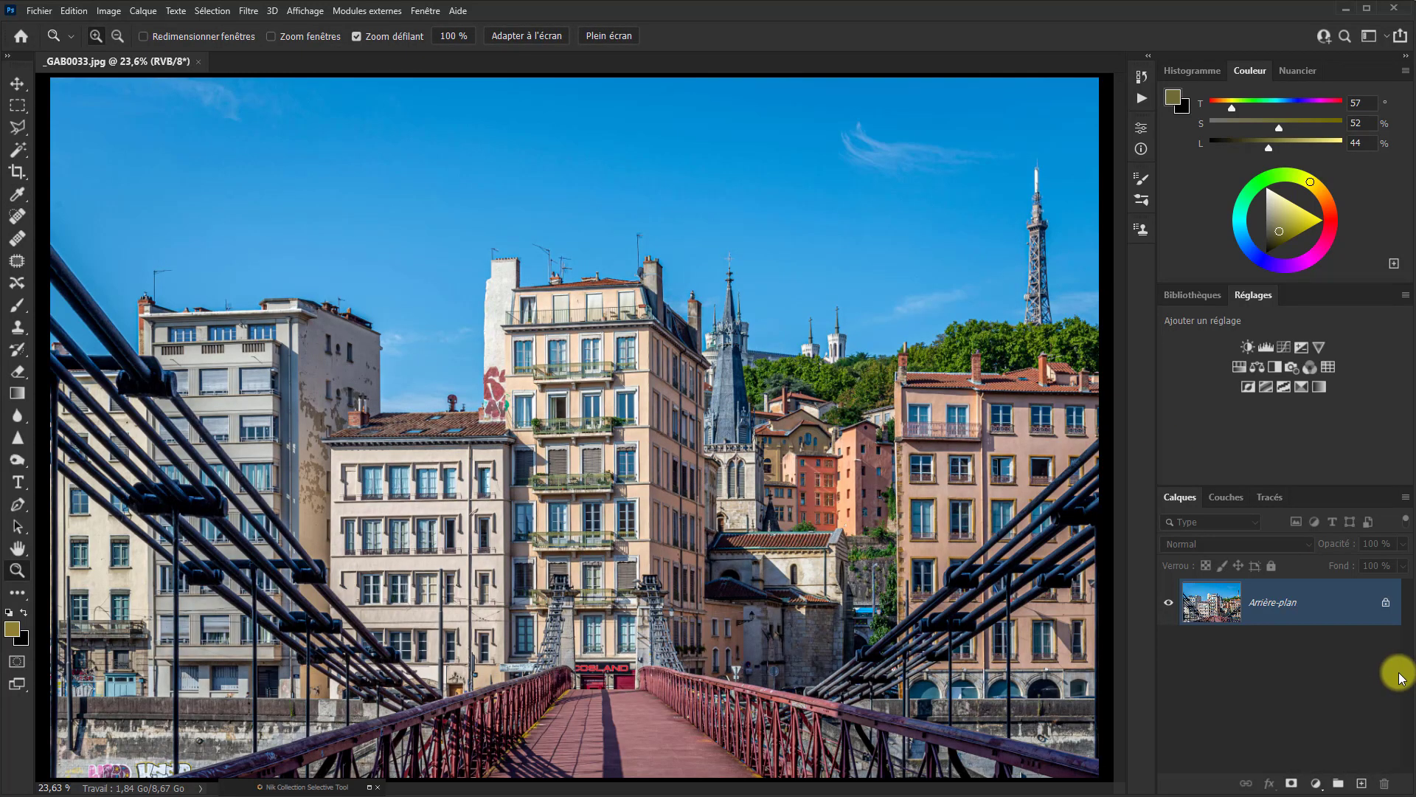
pyautogui.hotkey('ctrl', 'j')
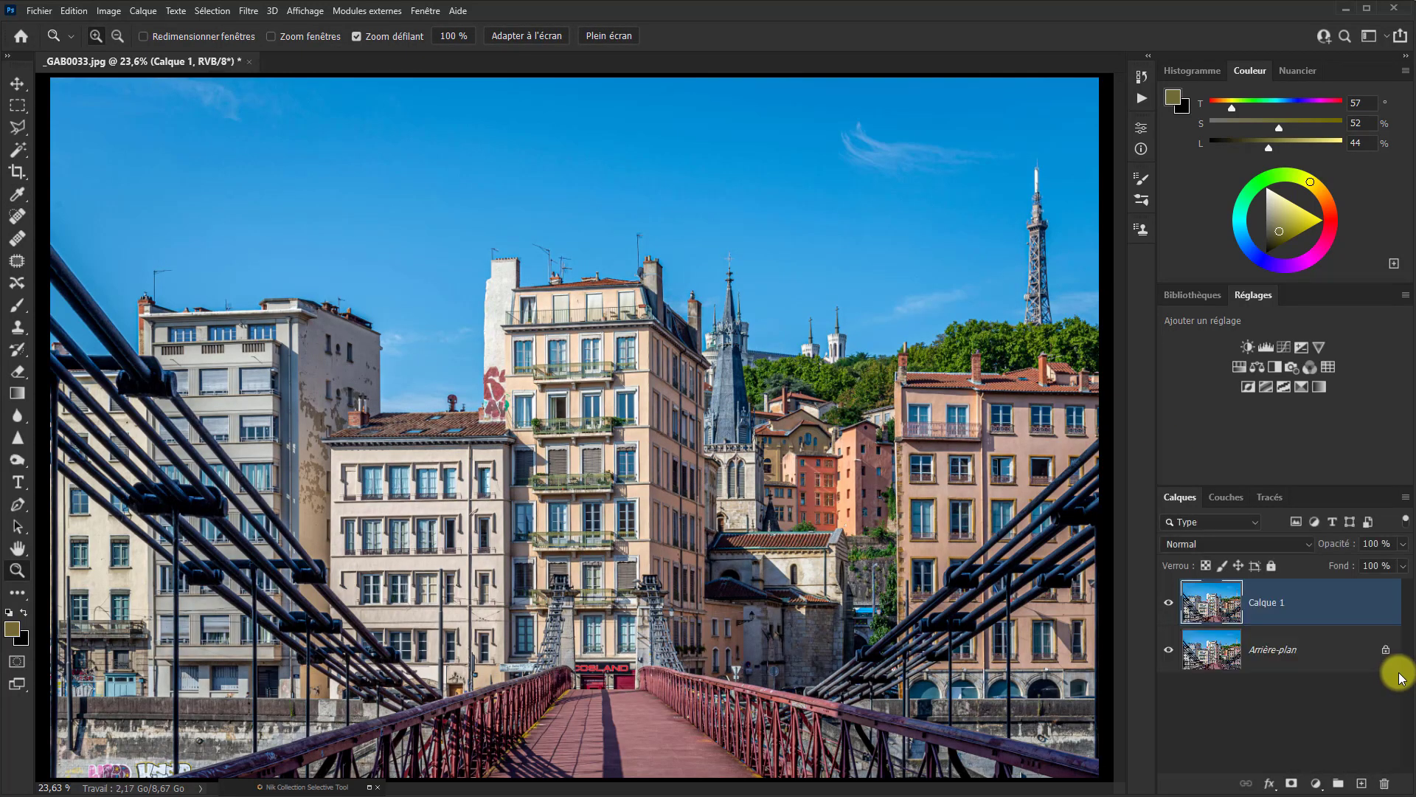
pyautogui.click(1292, 783)
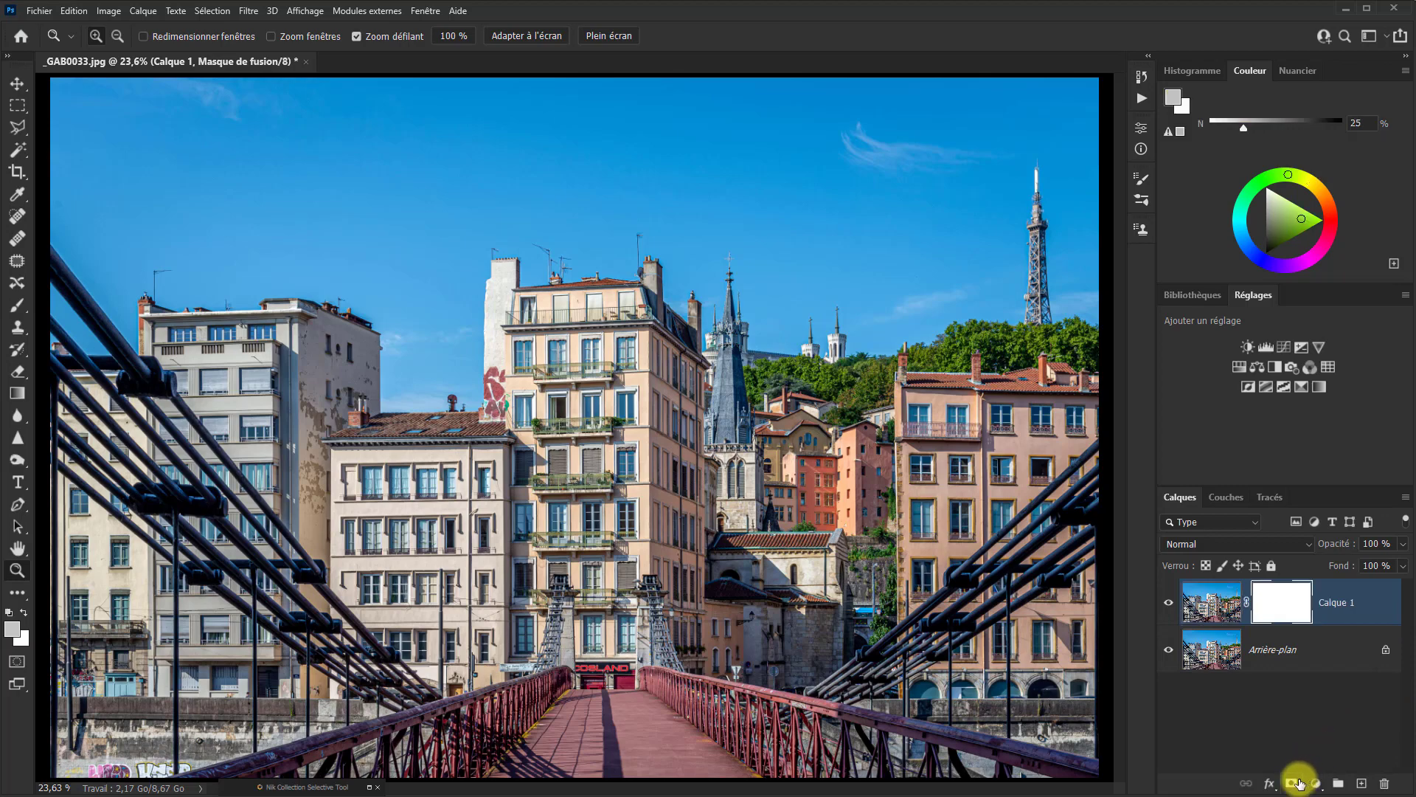
# - Open the Sélectionner et masquer workspace from the Calque 1 mask and leave it without changes
pyautogui.doubleClick(1281, 604)
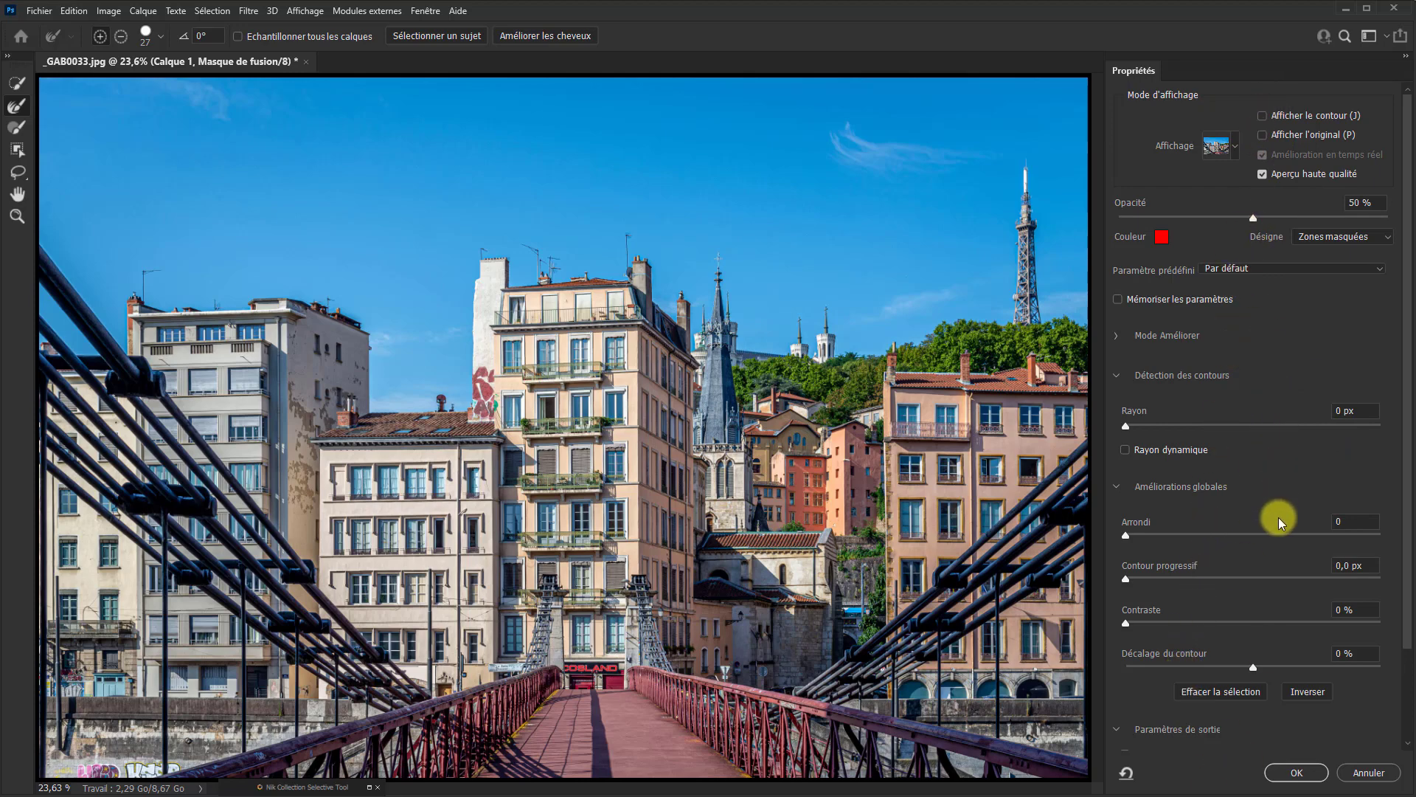
pyautogui.press('Escape')
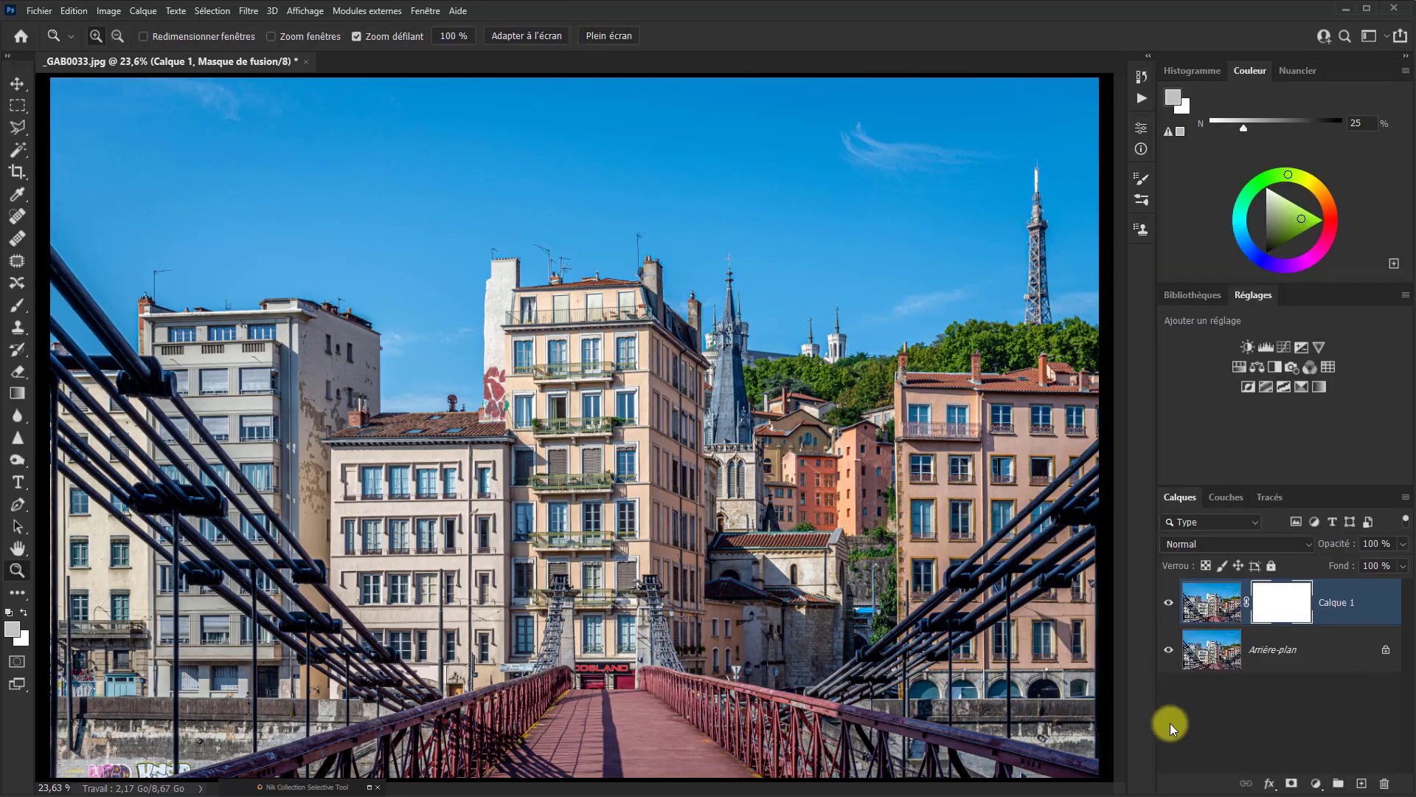
# - Turn off "Cliquer deux fois sur un masque de fusion pour lancer l'espace de travail Sélectionner et masquer" and open the layer mask's properties
pyautogui.press('i')
pyautogui.hotkey('ctrl', 'k')
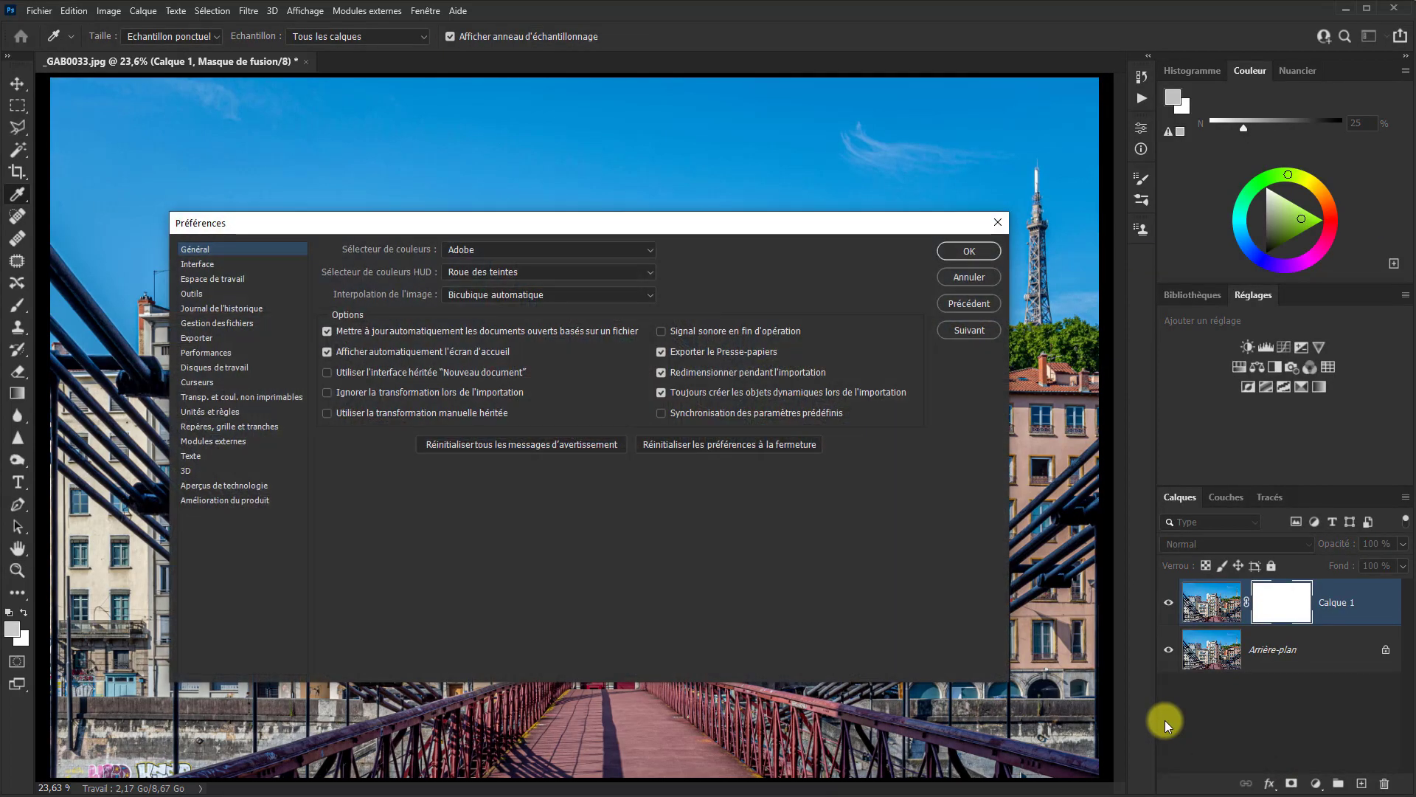
pyautogui.click(192, 293)
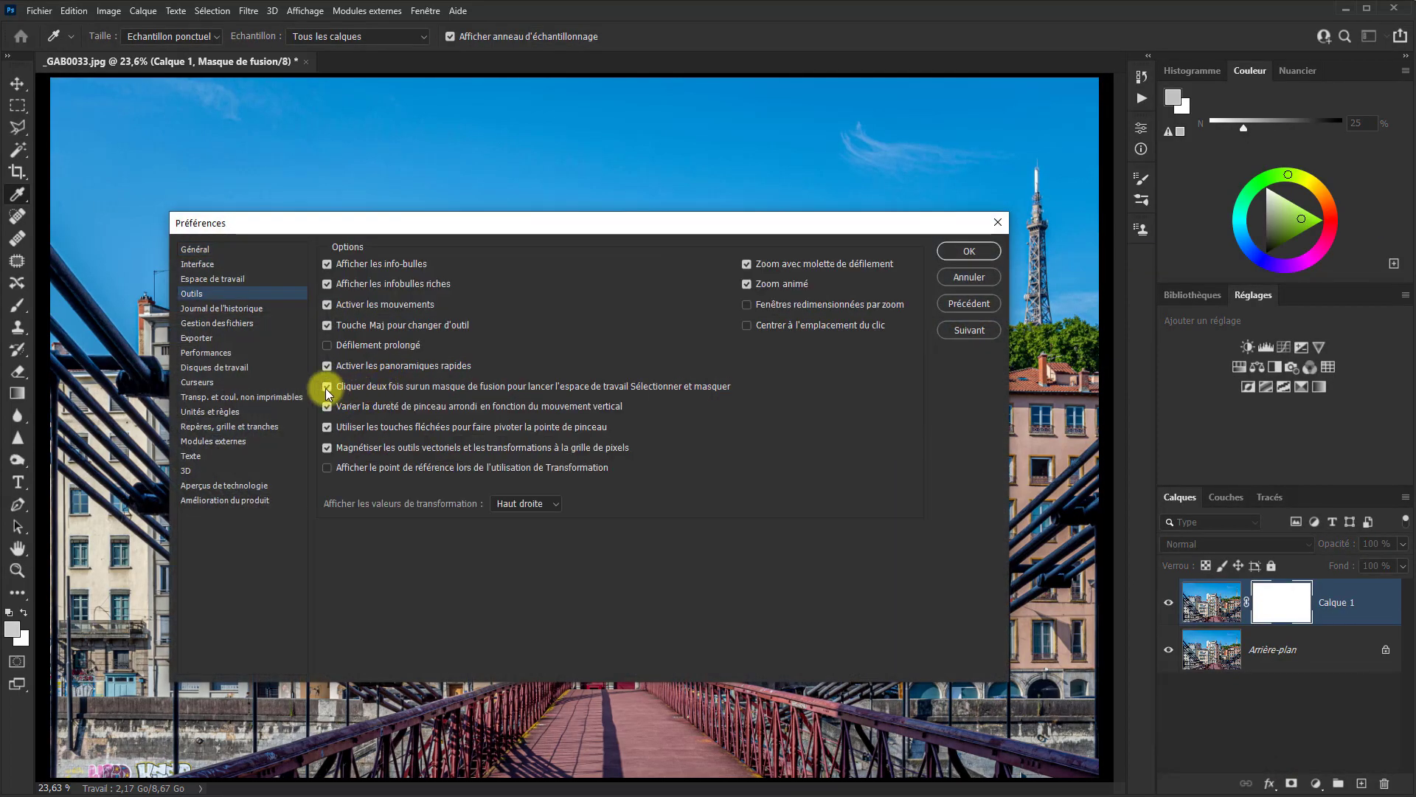
pyautogui.click(326, 387)
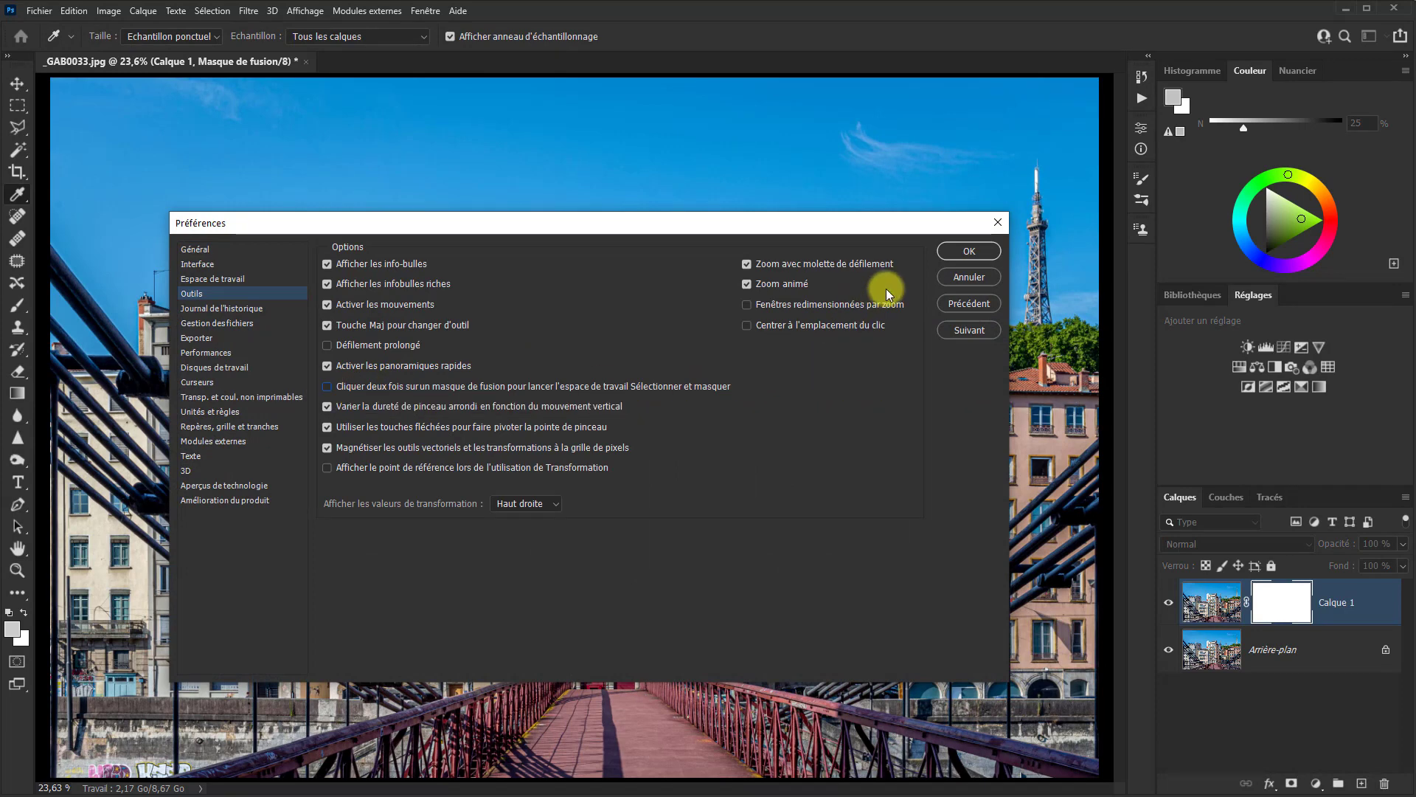
pyautogui.click(966, 251)
pyautogui.press('z')
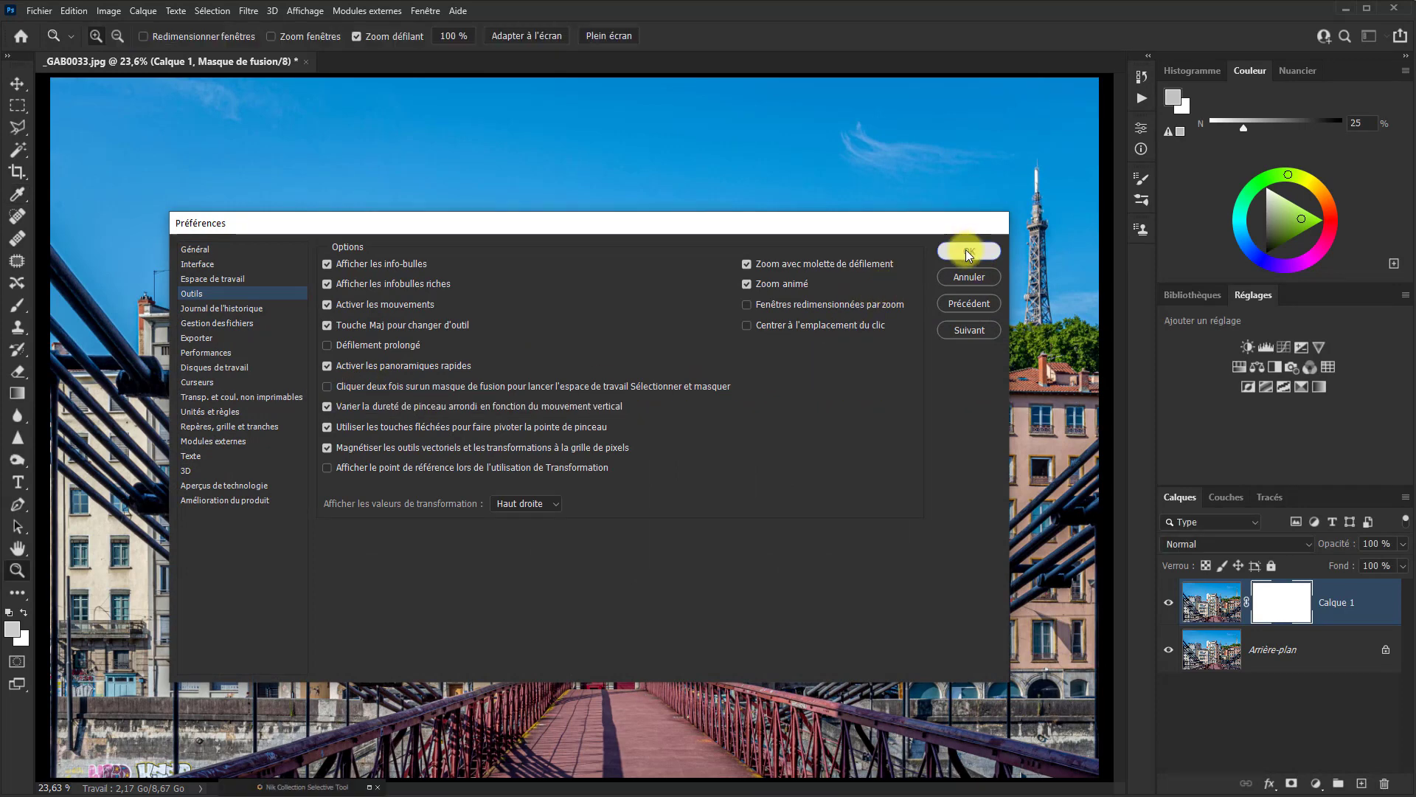
pyautogui.doubleClick(1264, 597)
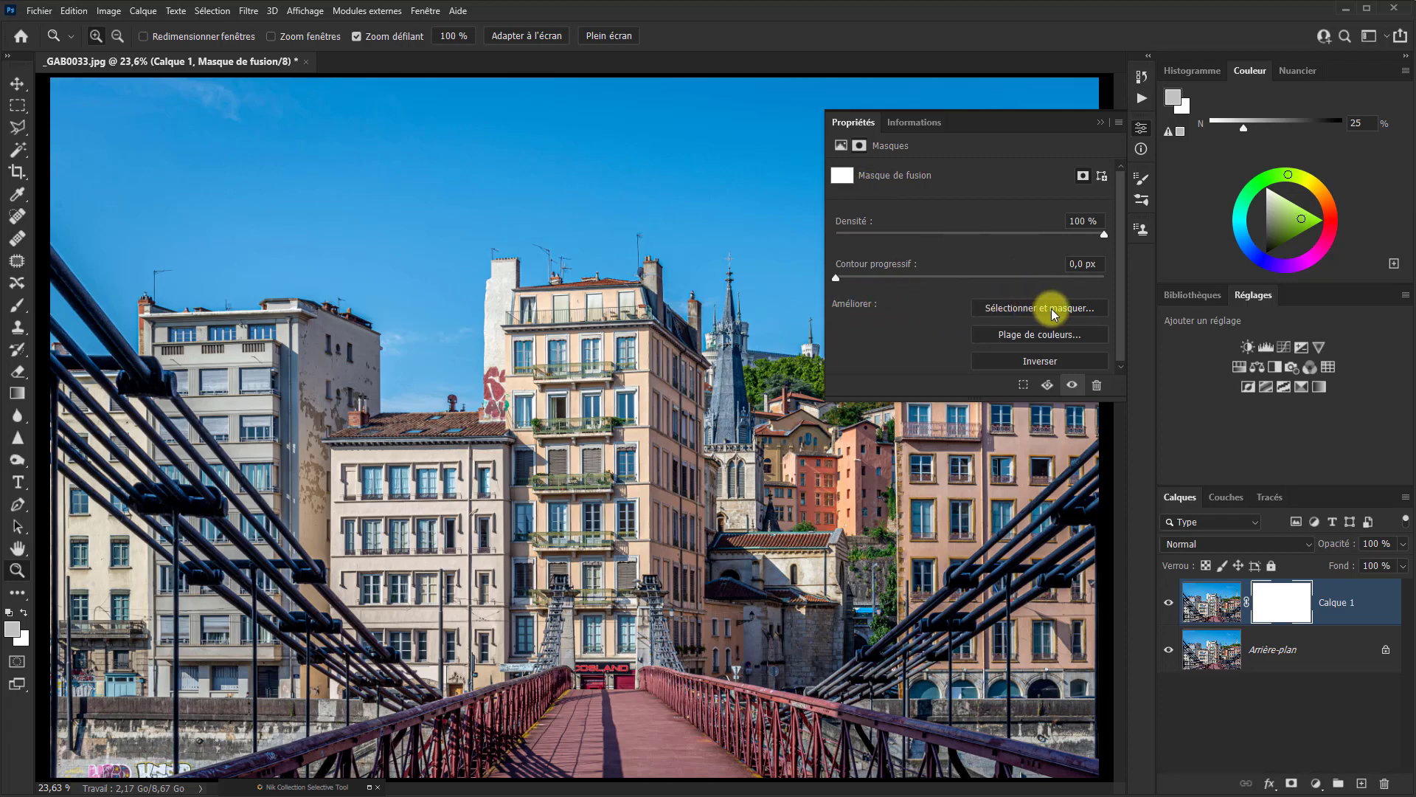
# - Close the mask properties and turn the "Cliquer deux fois sur un masque de fusion" option back on in the Outils preferences
pyautogui.click(1103, 125)
pyautogui.press('i')
pyautogui.hotkey('ctrl', 'k')
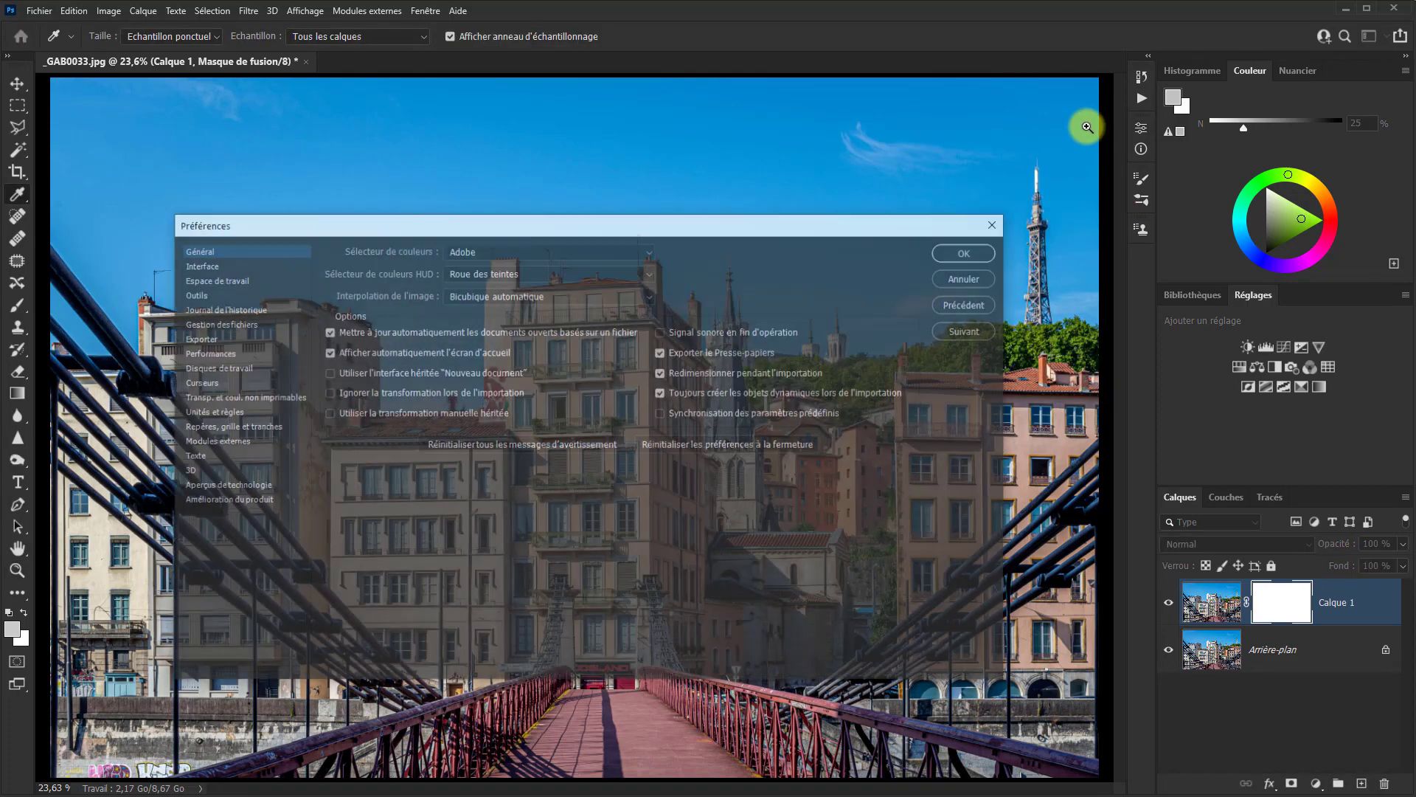
pyautogui.click(191, 293)
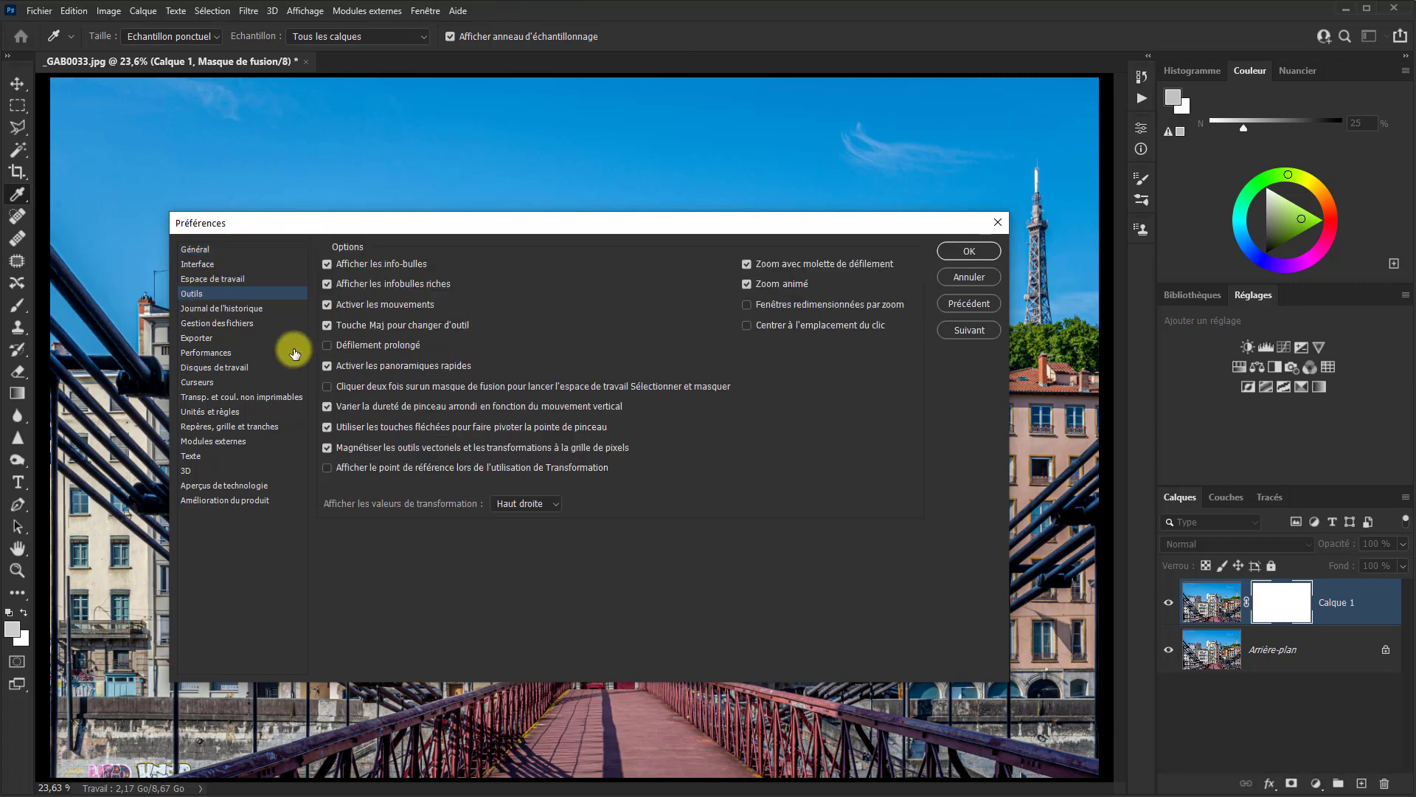
pyautogui.click(326, 388)
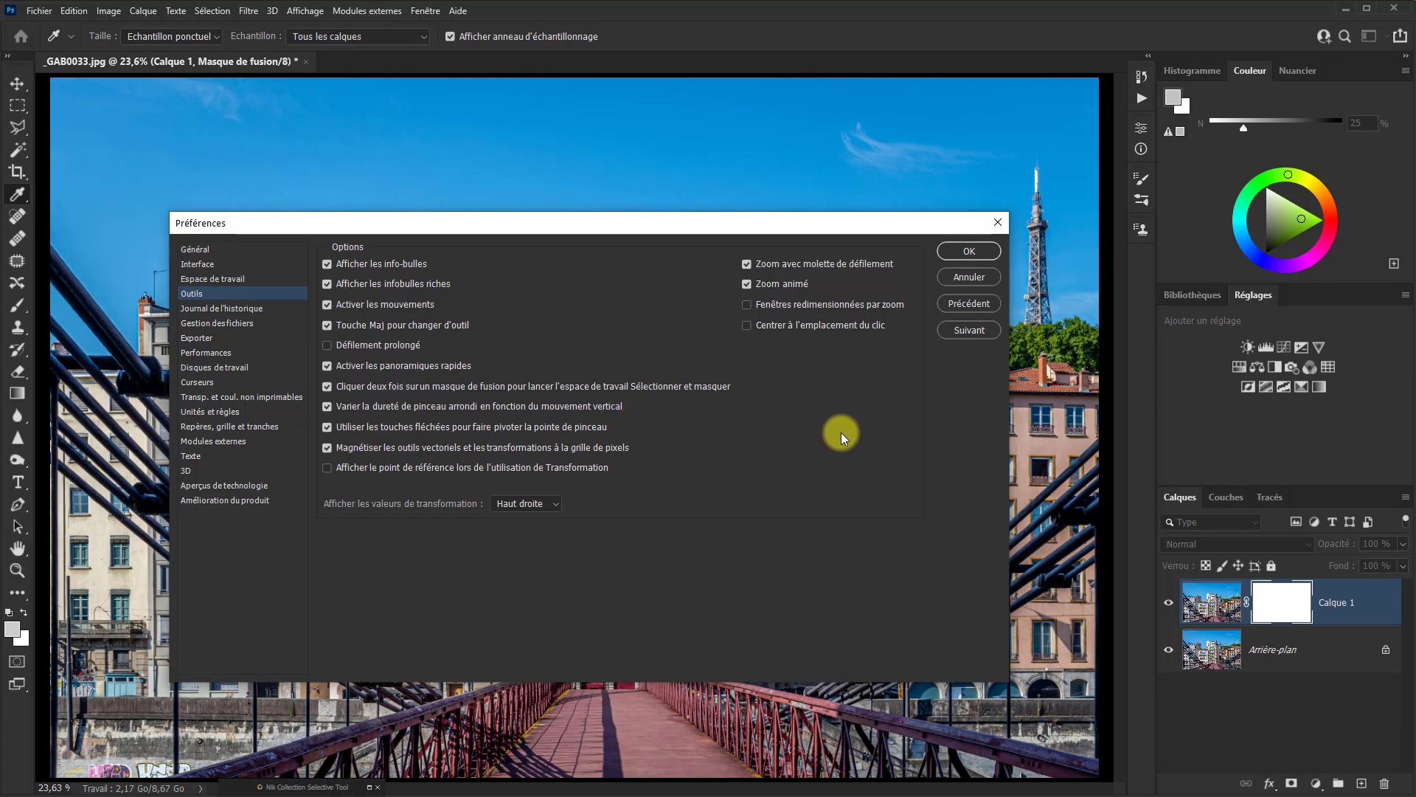
pyautogui.click(986, 260)
pyautogui.press('z')
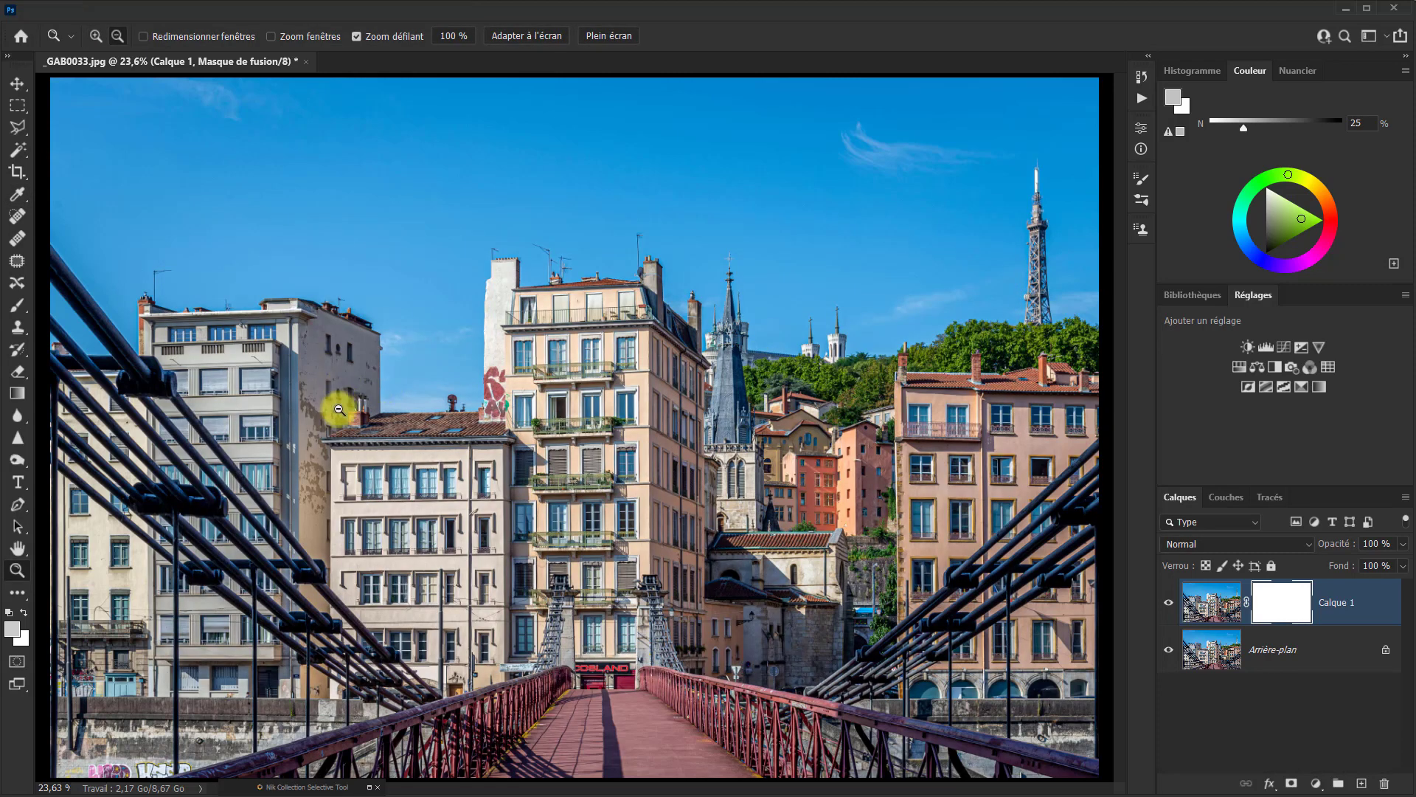
# - Select the Brush tool and enlarge its tip on the canvas to a diameter of about 627 px with 1 % hardness
pyautogui.click(16, 302)
pyautogui.keyDown('alt'); pyautogui.rightClick(479, 398); pyautogui.keyUp('alt')
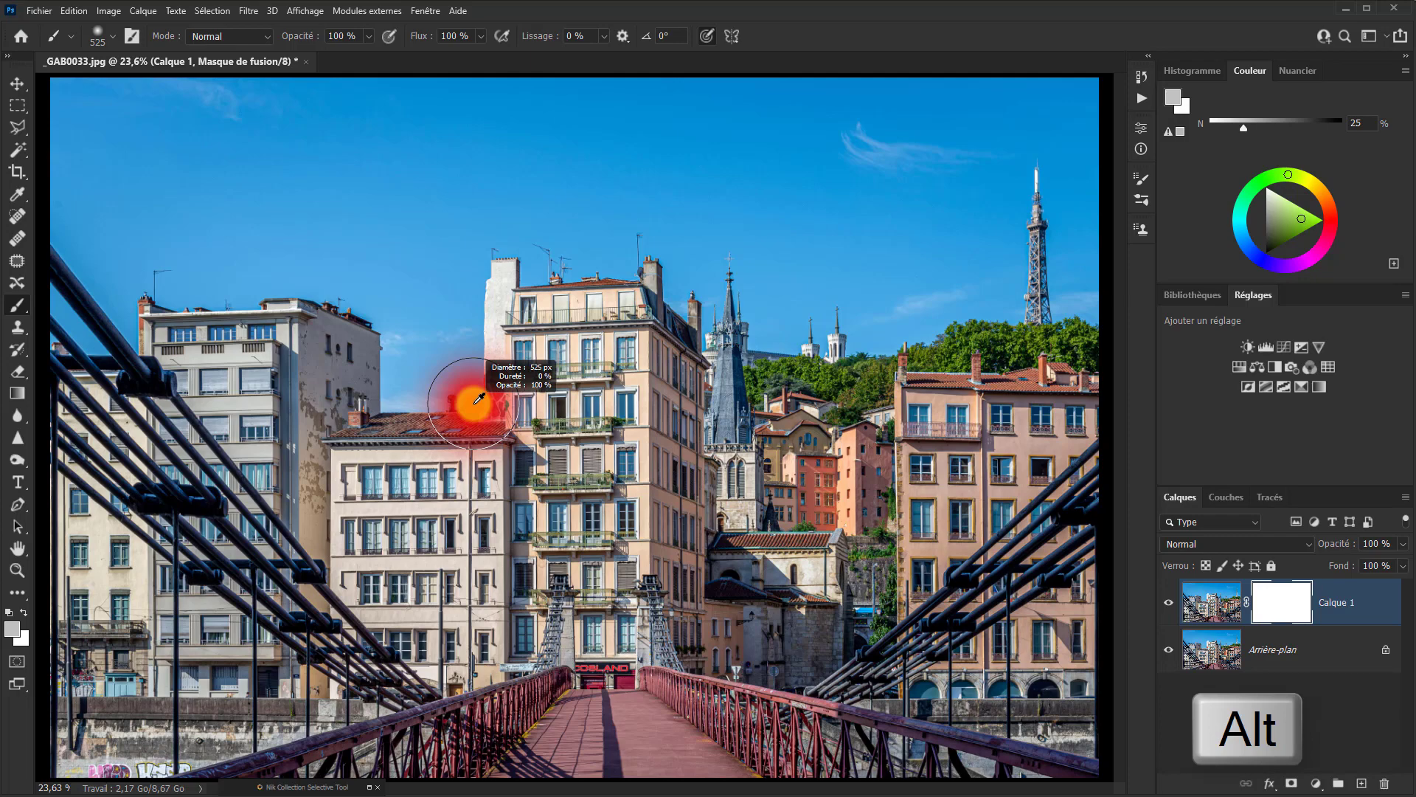
pyautogui.moveTo(479, 398); pyautogui.dragTo(498, 416)
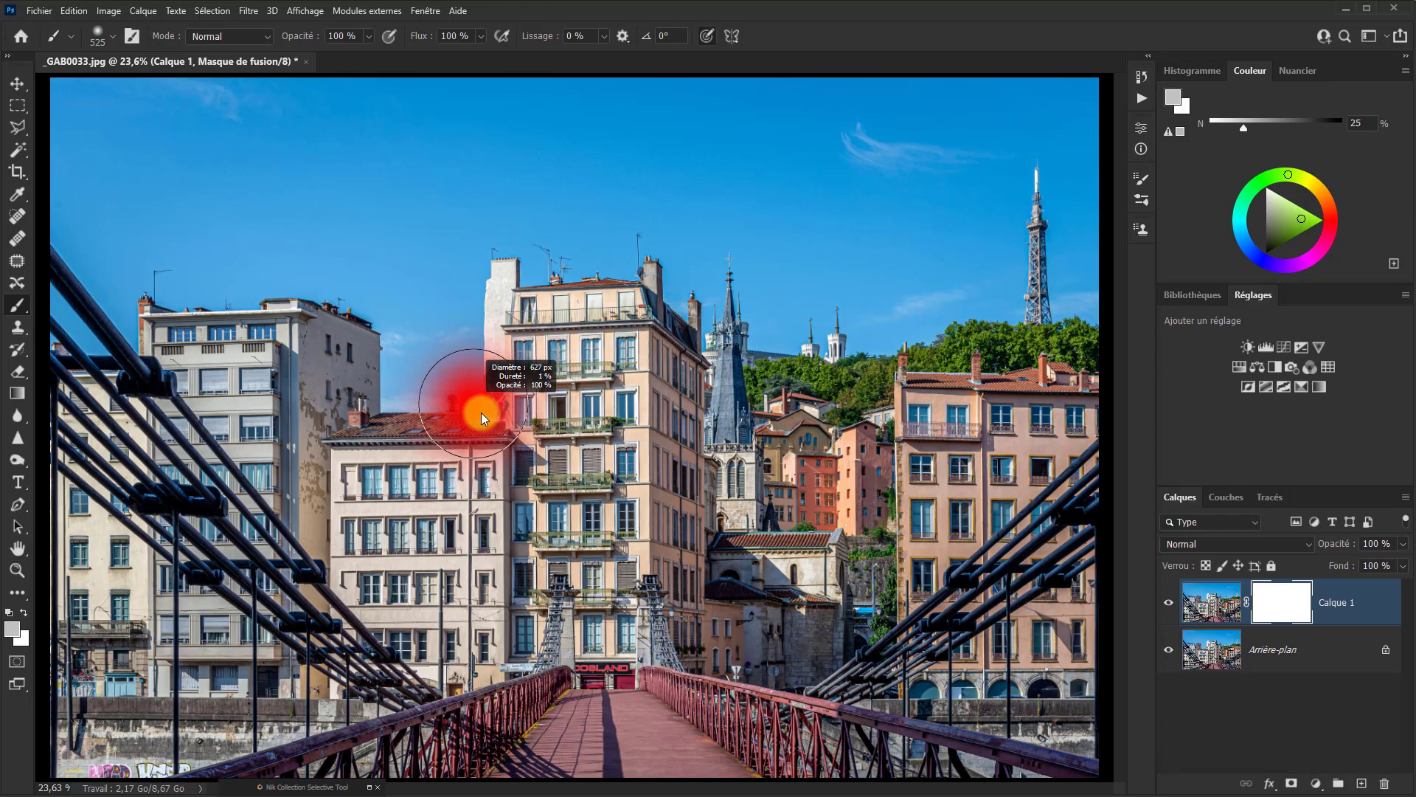
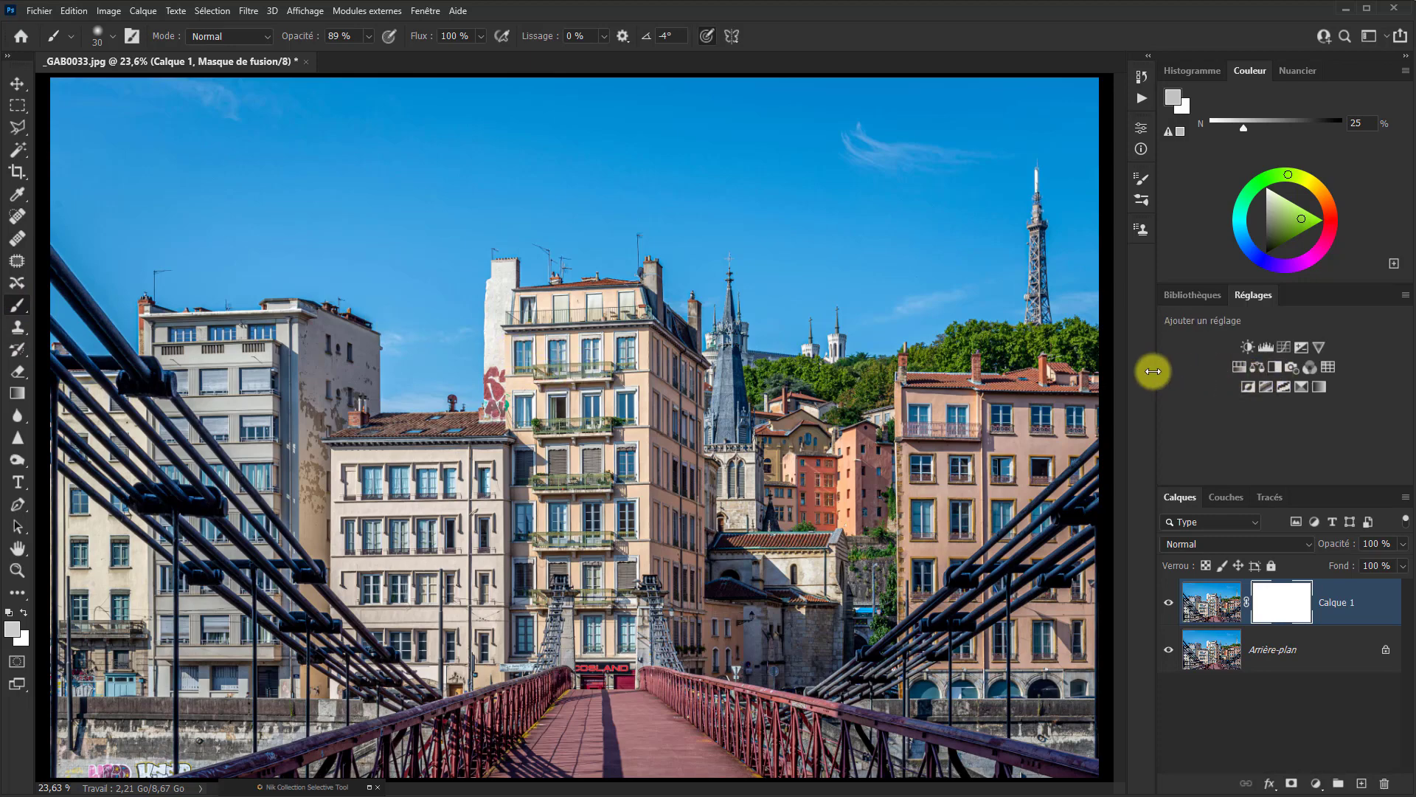
# - Show the brush tip settings and set the brush angle to -6°
pyautogui.click(1141, 177)
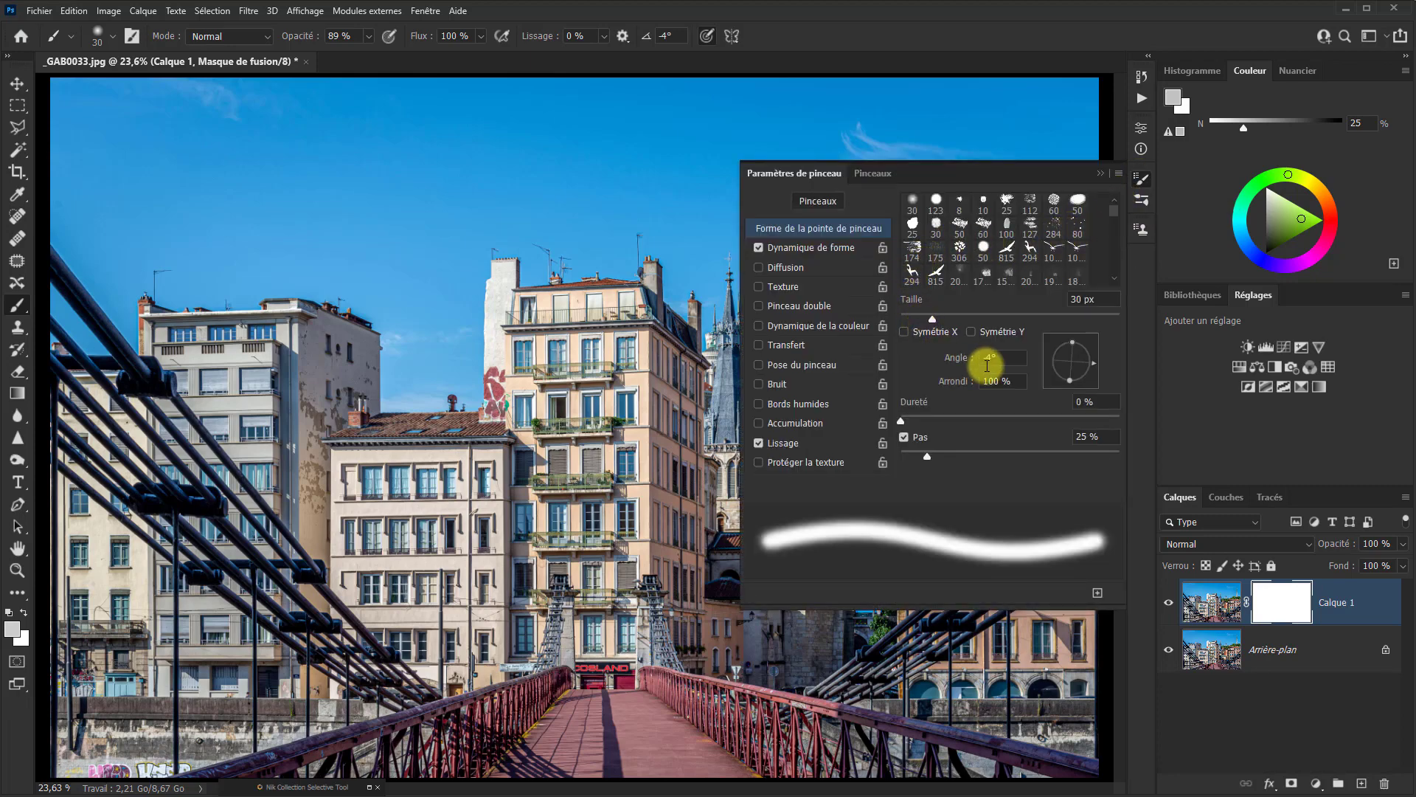
pyautogui.scroll(-1, 988, 366)
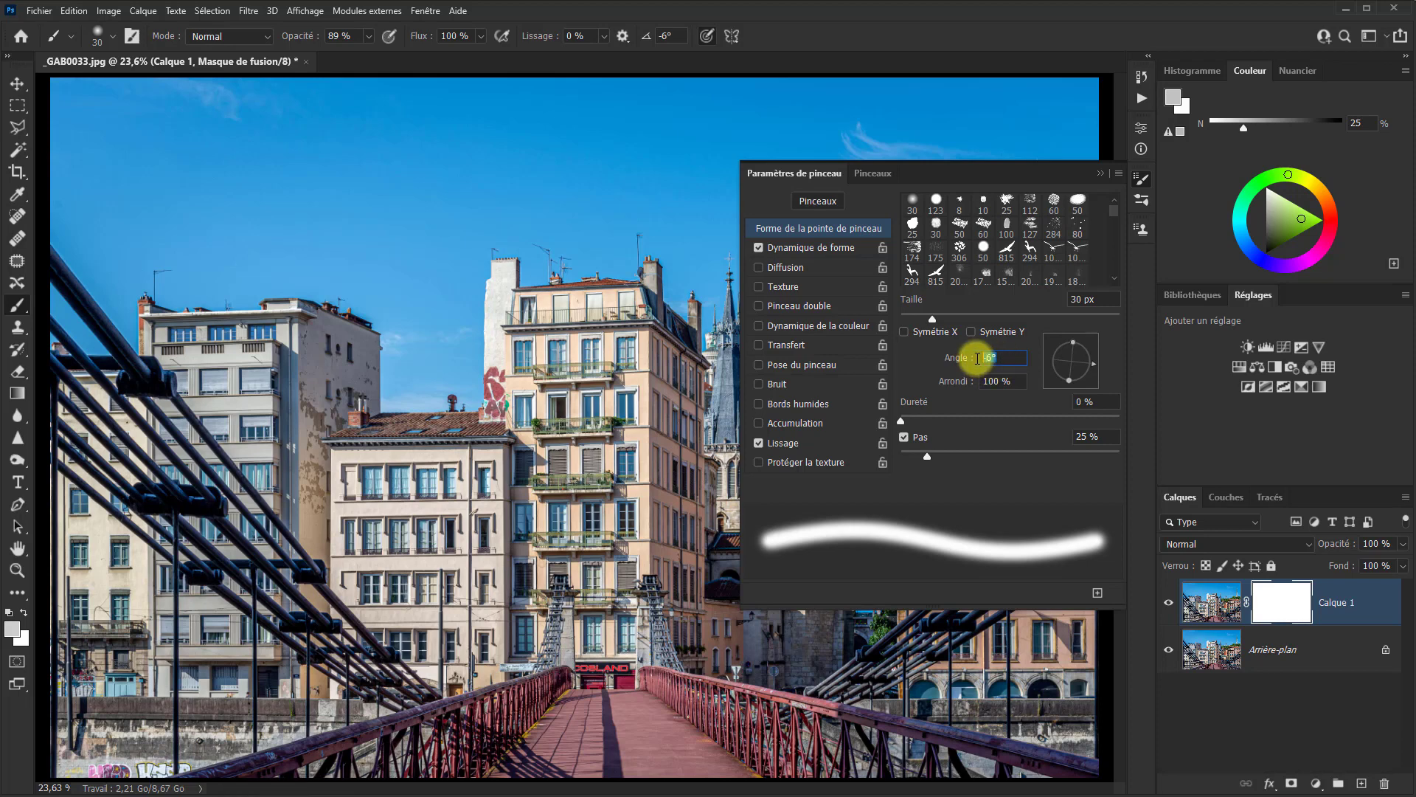
# - Set the brush tip angle to -7° and close the brush settings
pyautogui.click(956, 360)
pyautogui.press('Down')
pyautogui.press('Down')
pyautogui.press('Down')
pyautogui.press('Down')
pyautogui.press('Down')
pyautogui.press('Down')
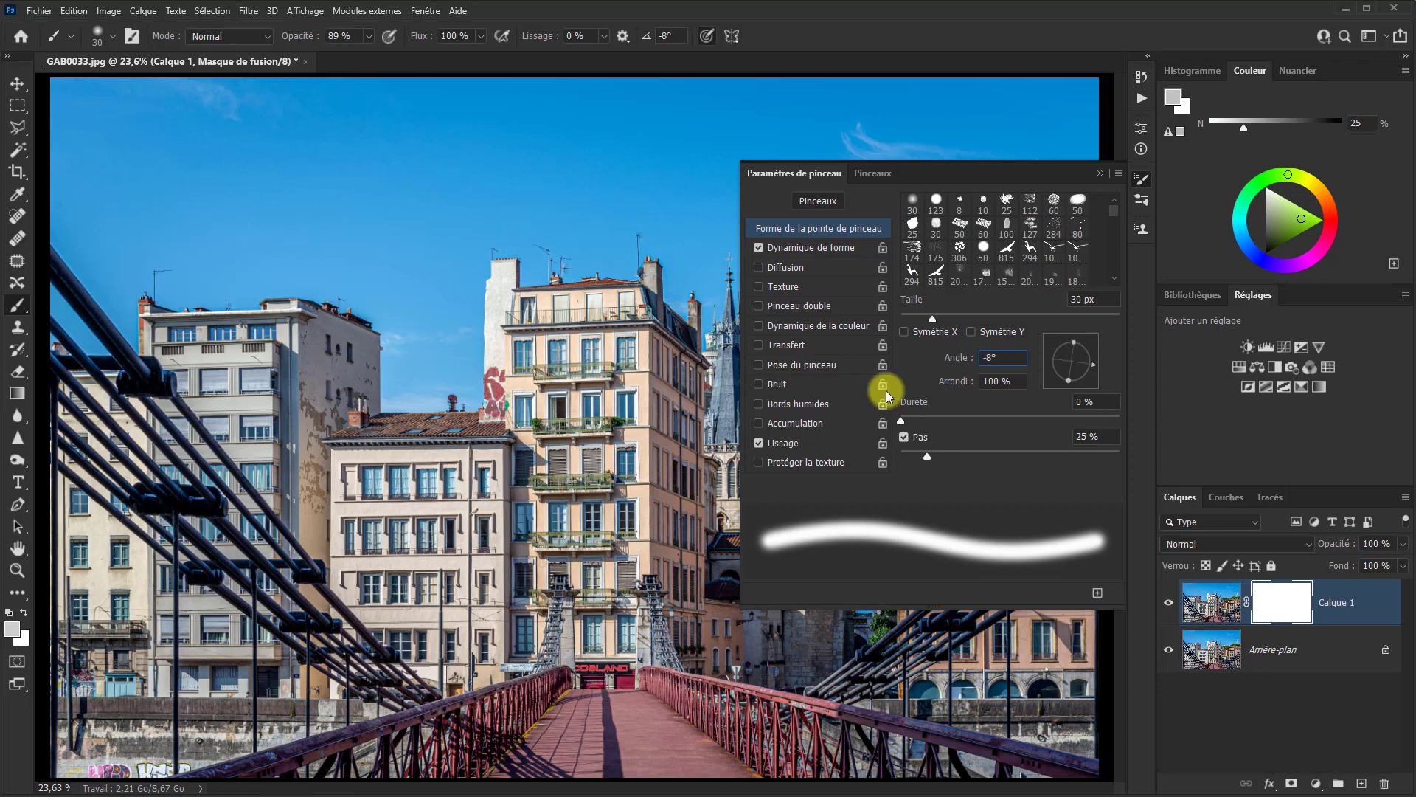
pyautogui.press('Up')
pyautogui.press('Up')
pyautogui.press('Up')
pyautogui.press('Return')
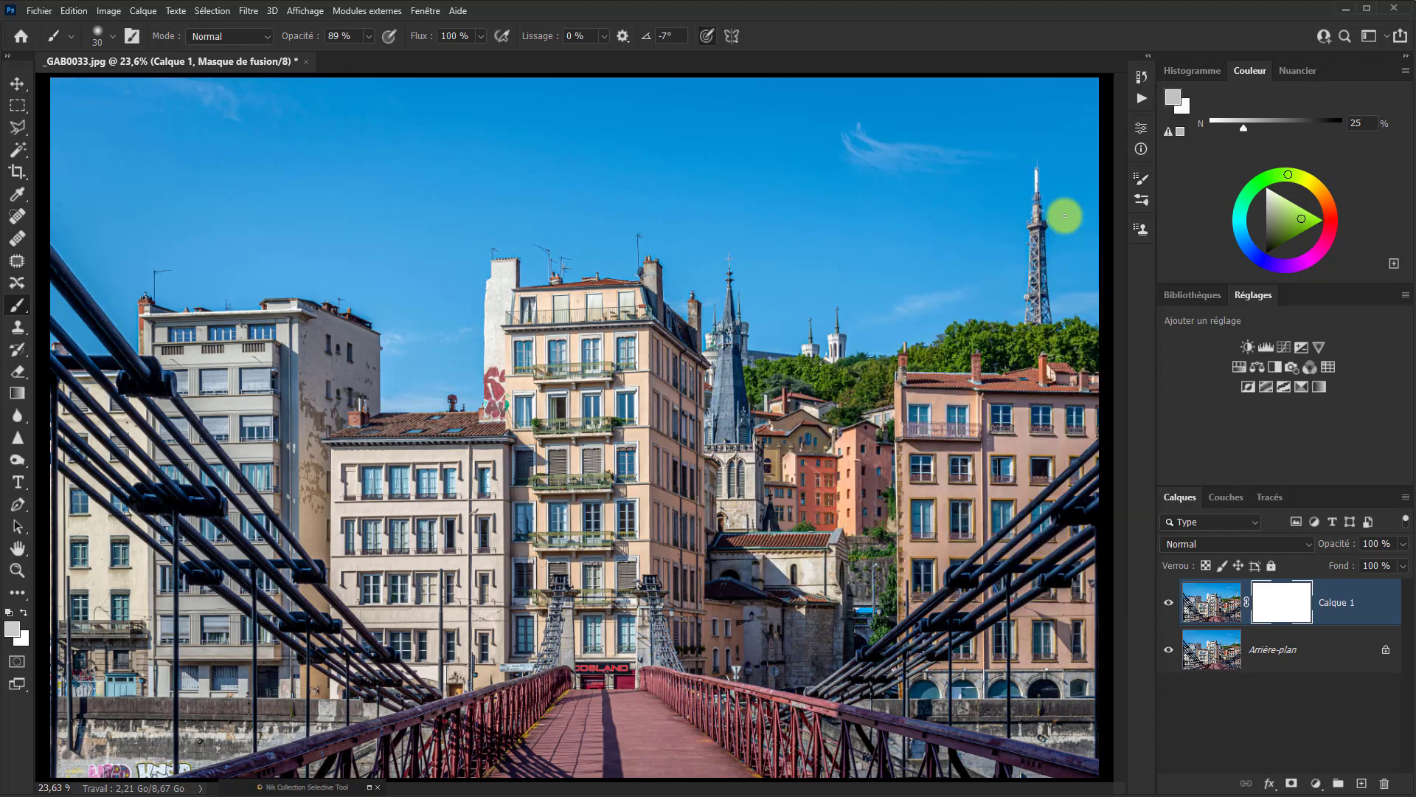
# - Open the Outils preferences and switch "Utiliser les touches fléchées pour faire pivoter la pointe de pinceau" off and back on
pyautogui.press('i')
pyautogui.hotkey('ctrl', 'k')
pyautogui.press('Down')
pyautogui.press('Down')
pyautogui.press('Down')
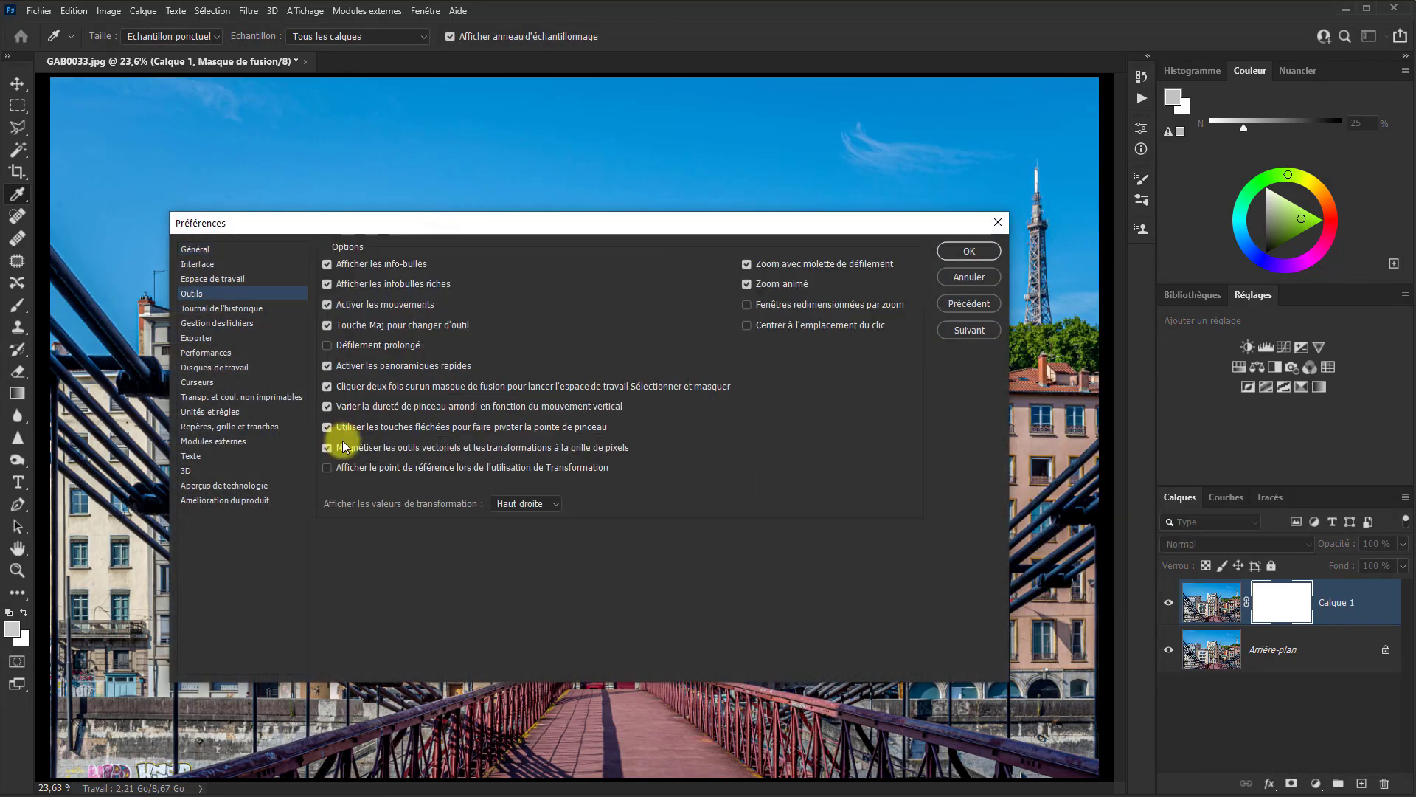
pyautogui.click(327, 427)
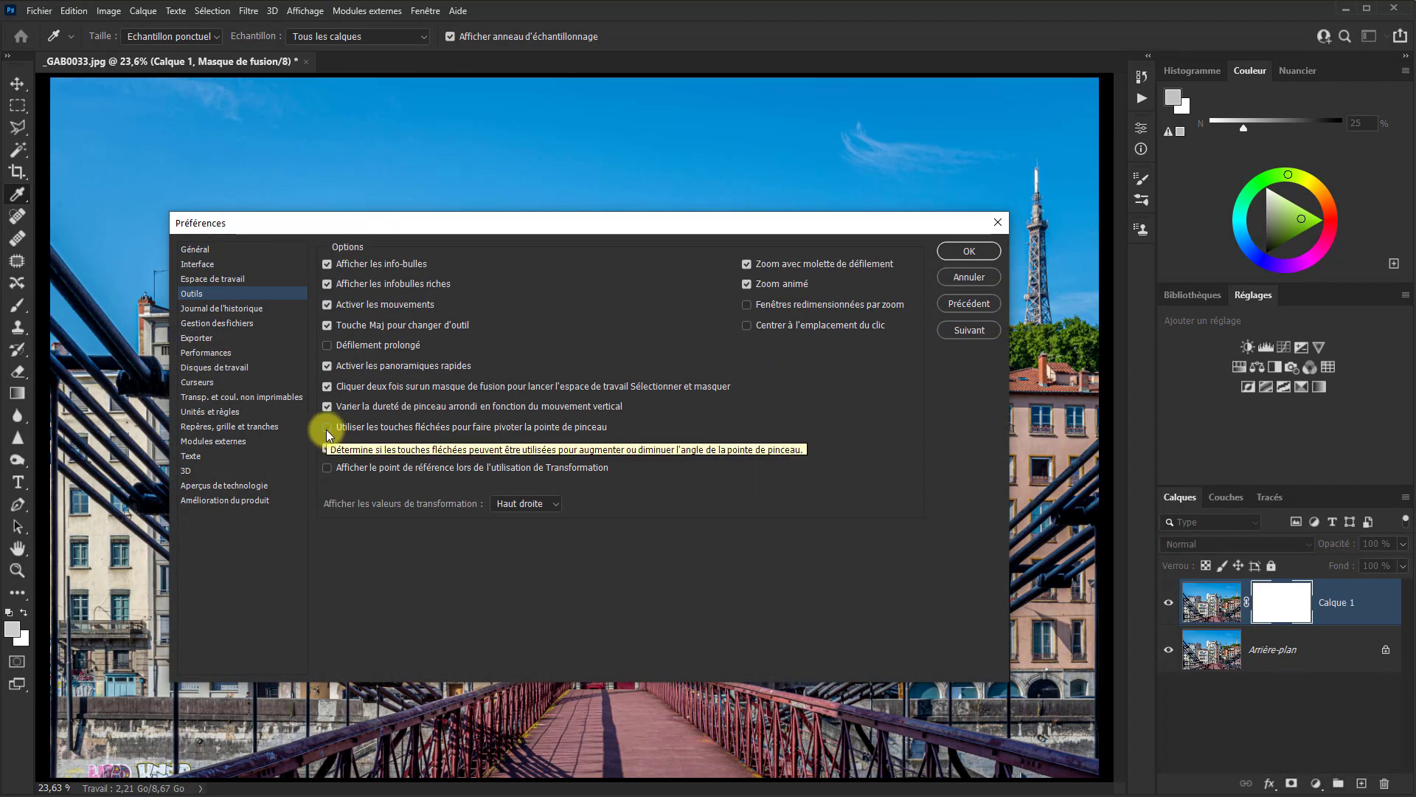
pyautogui.click(327, 429)
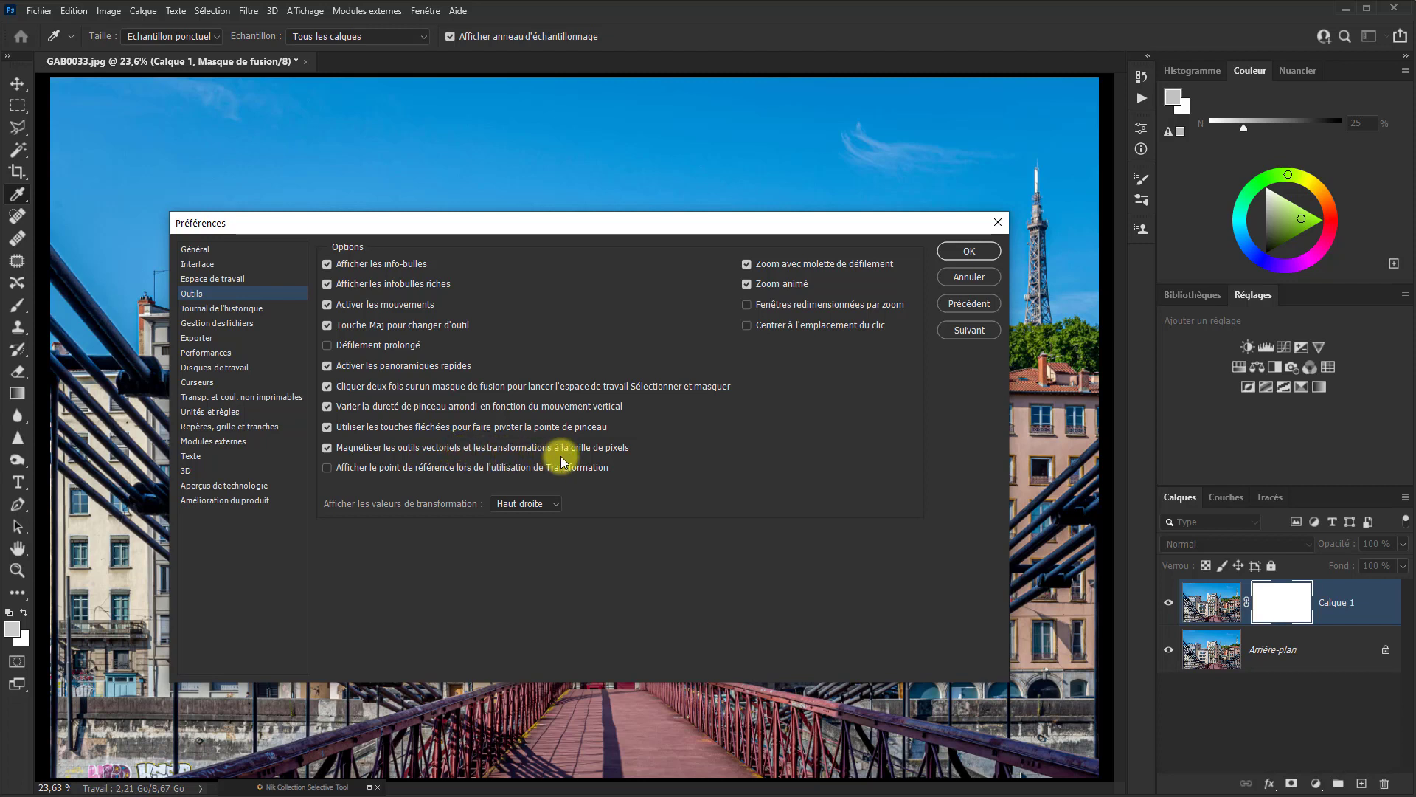
# - Leave "Magnétiser les outils vectoriels et les transformations à la grille de pixels" enabled and turn on "Afficher le point de référence lors de l'utilisation de Transformation"
pyautogui.click(326, 447)
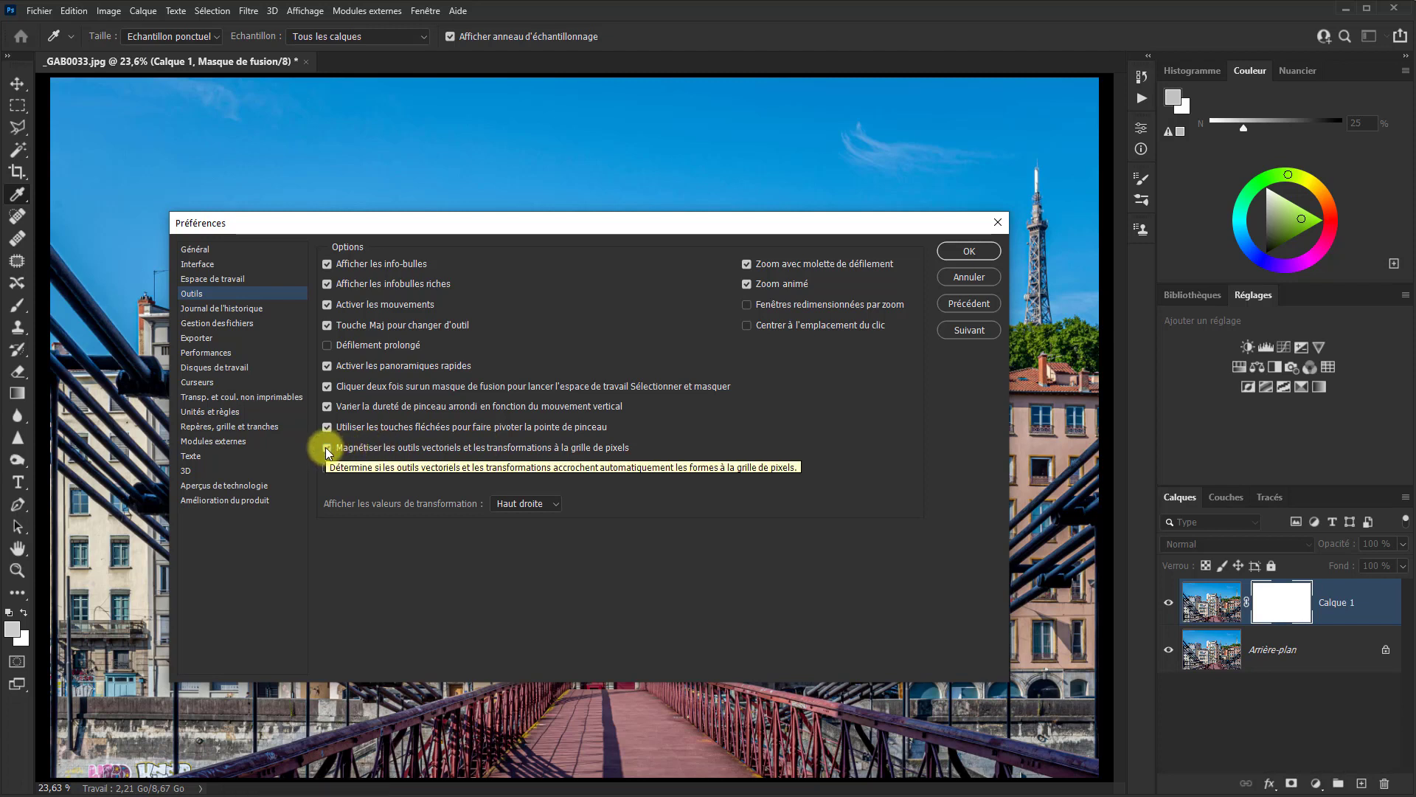
pyautogui.click(327, 447)
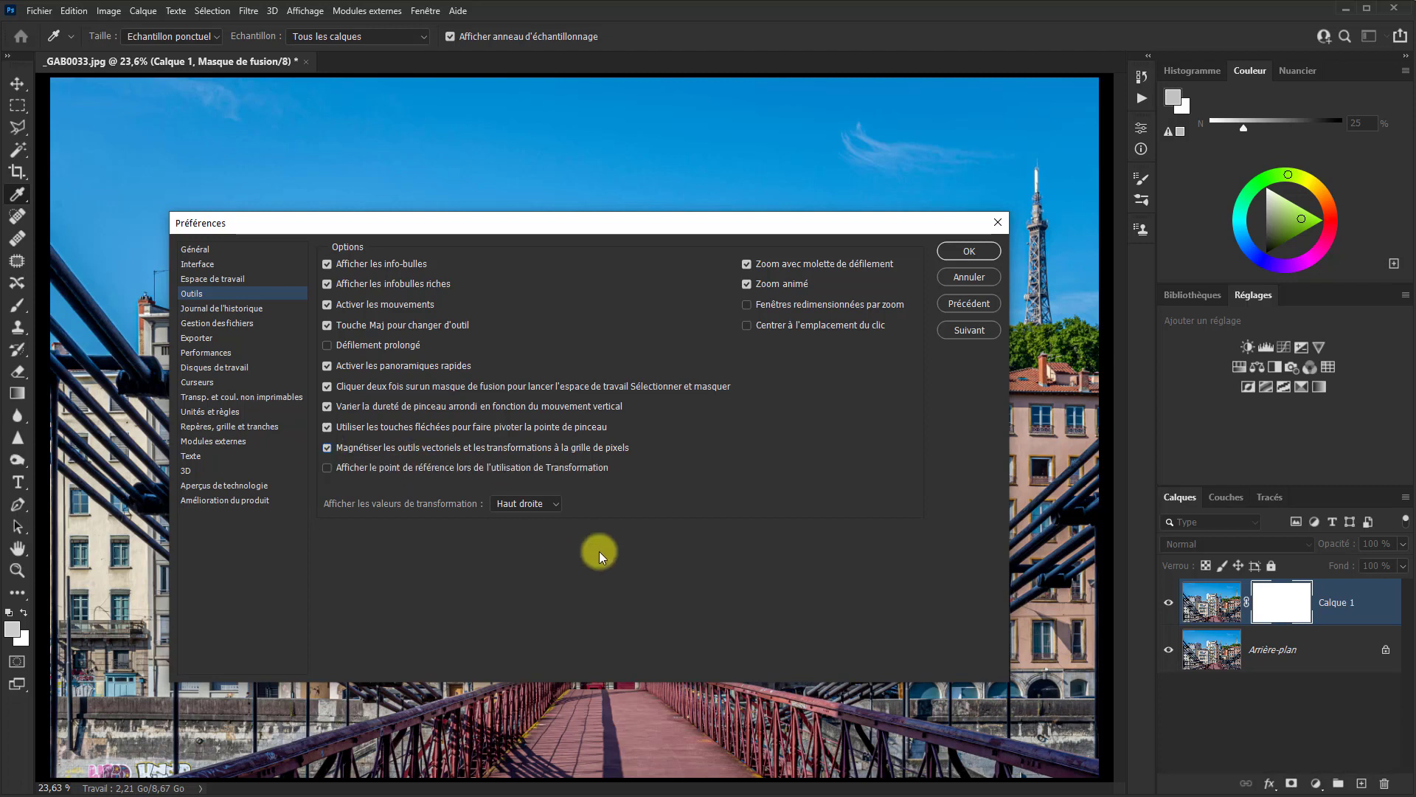
pyautogui.click(440, 470)
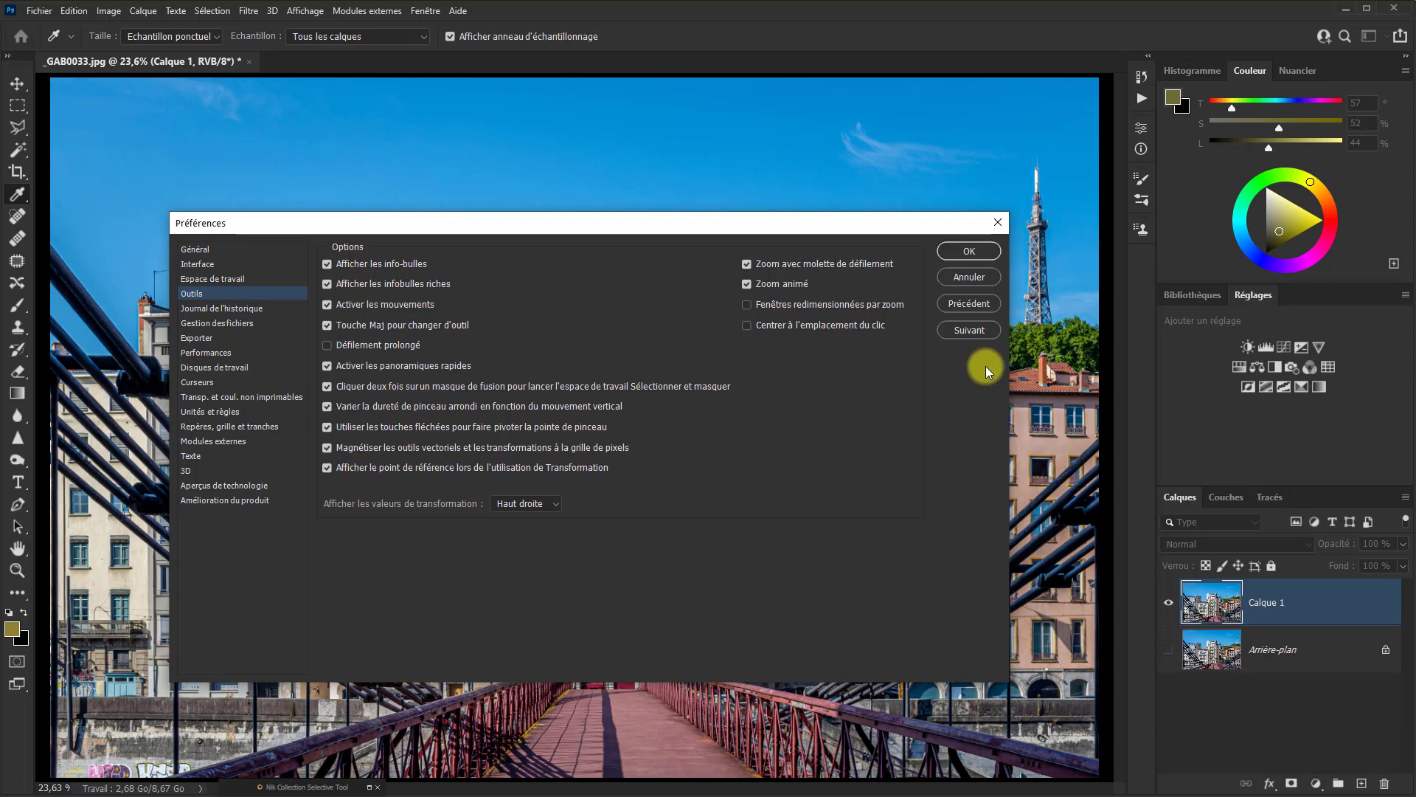
pyautogui.click(969, 250)
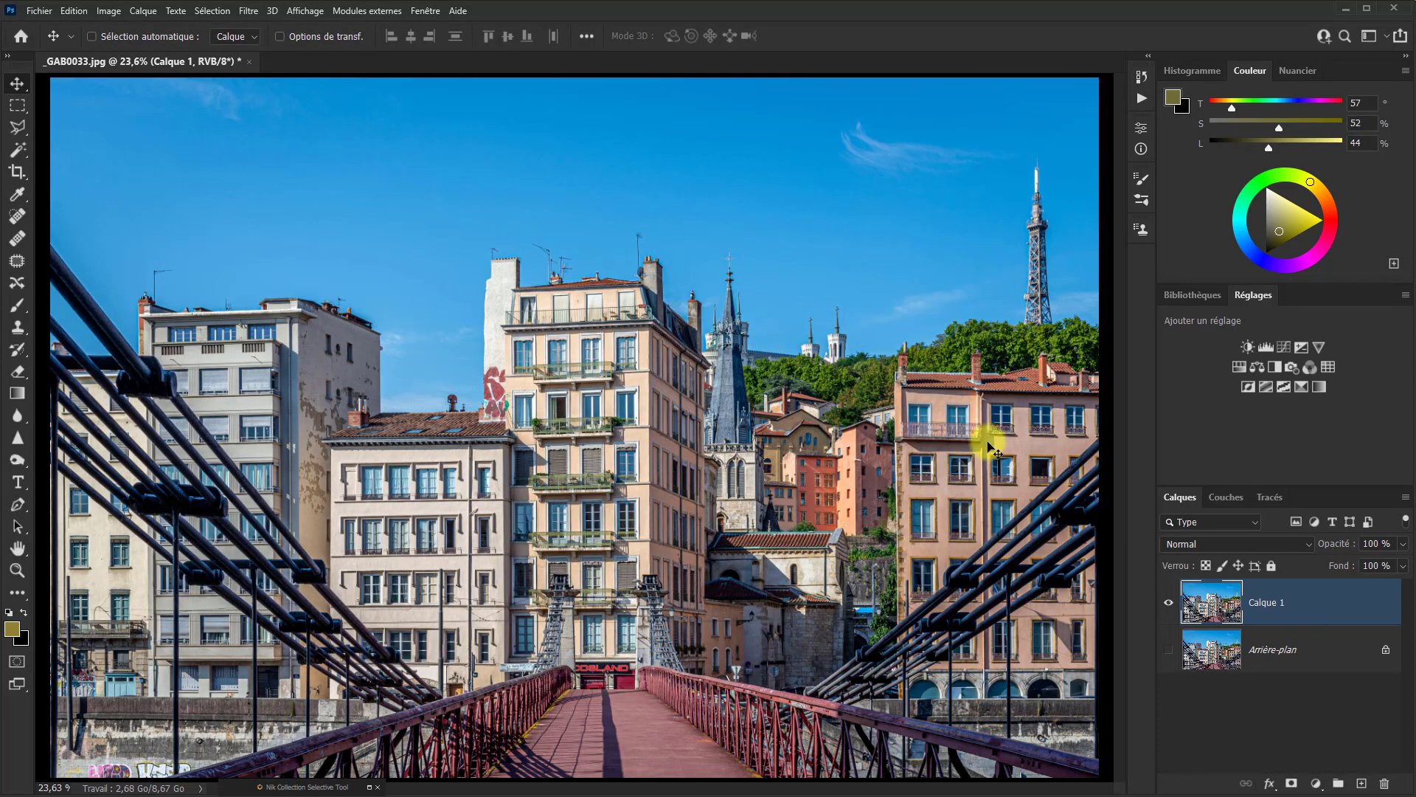
# - Start a free transform on Calque 1, scale it to about 86.48 % and rotate it to about -0.45°
pyautogui.hotkey('ctrl', 't')
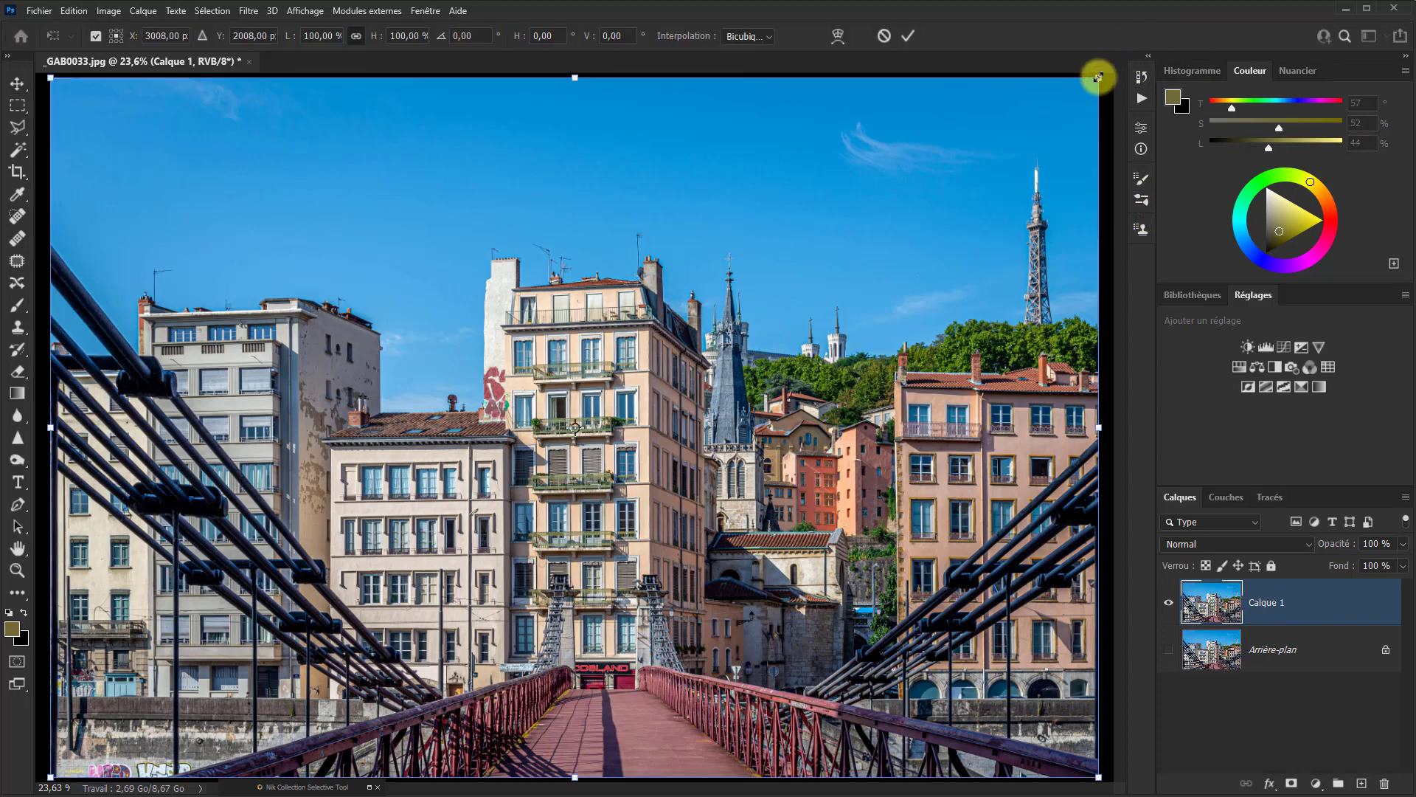
pyautogui.moveTo(1099, 77); pyautogui.dragTo(951, 175)
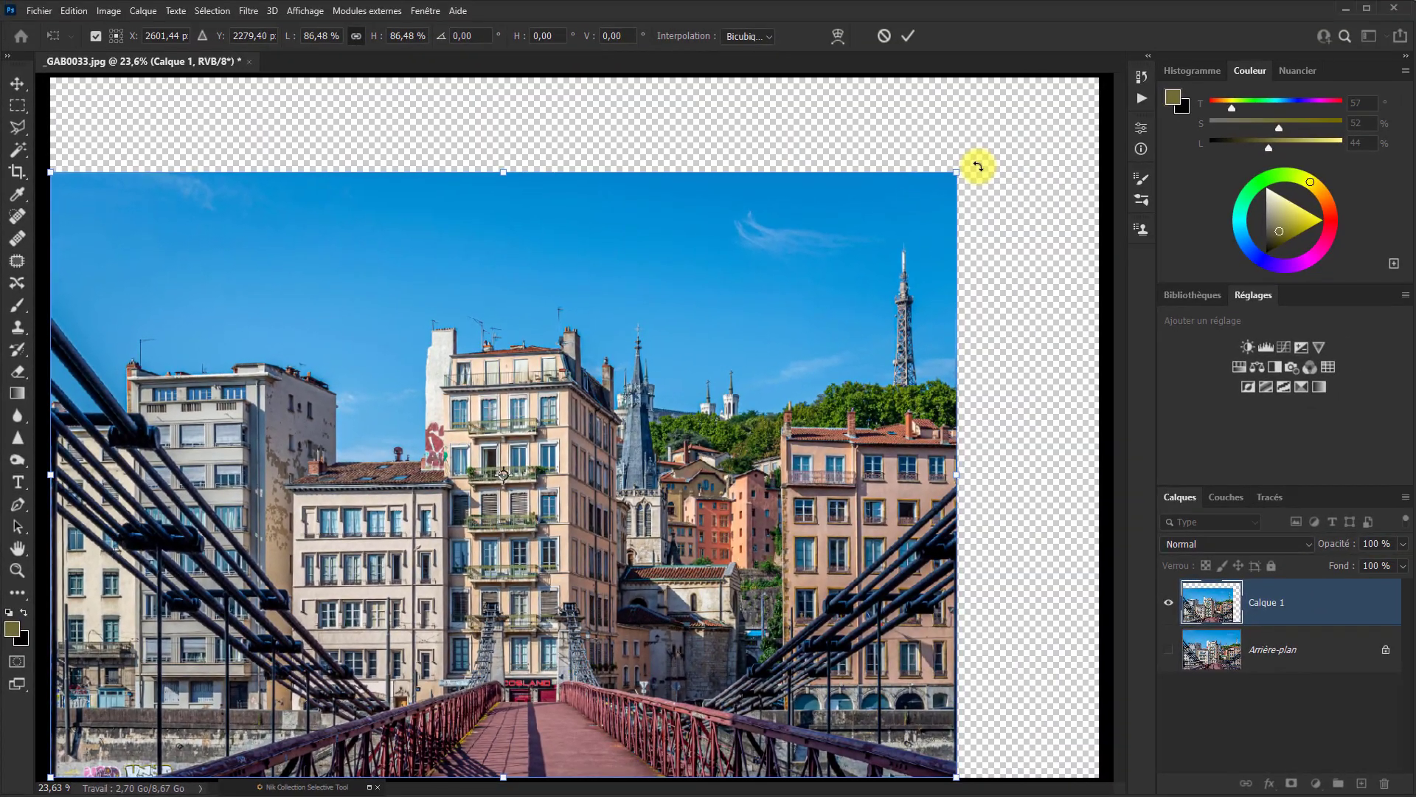
pyautogui.moveTo(978, 166)
pyautogui.mouseDown()
pyautogui.moveTo(1018, 221)
pyautogui.moveTo(967, 152)
pyautogui.moveTo(971, 167)
pyautogui.mouseUp()
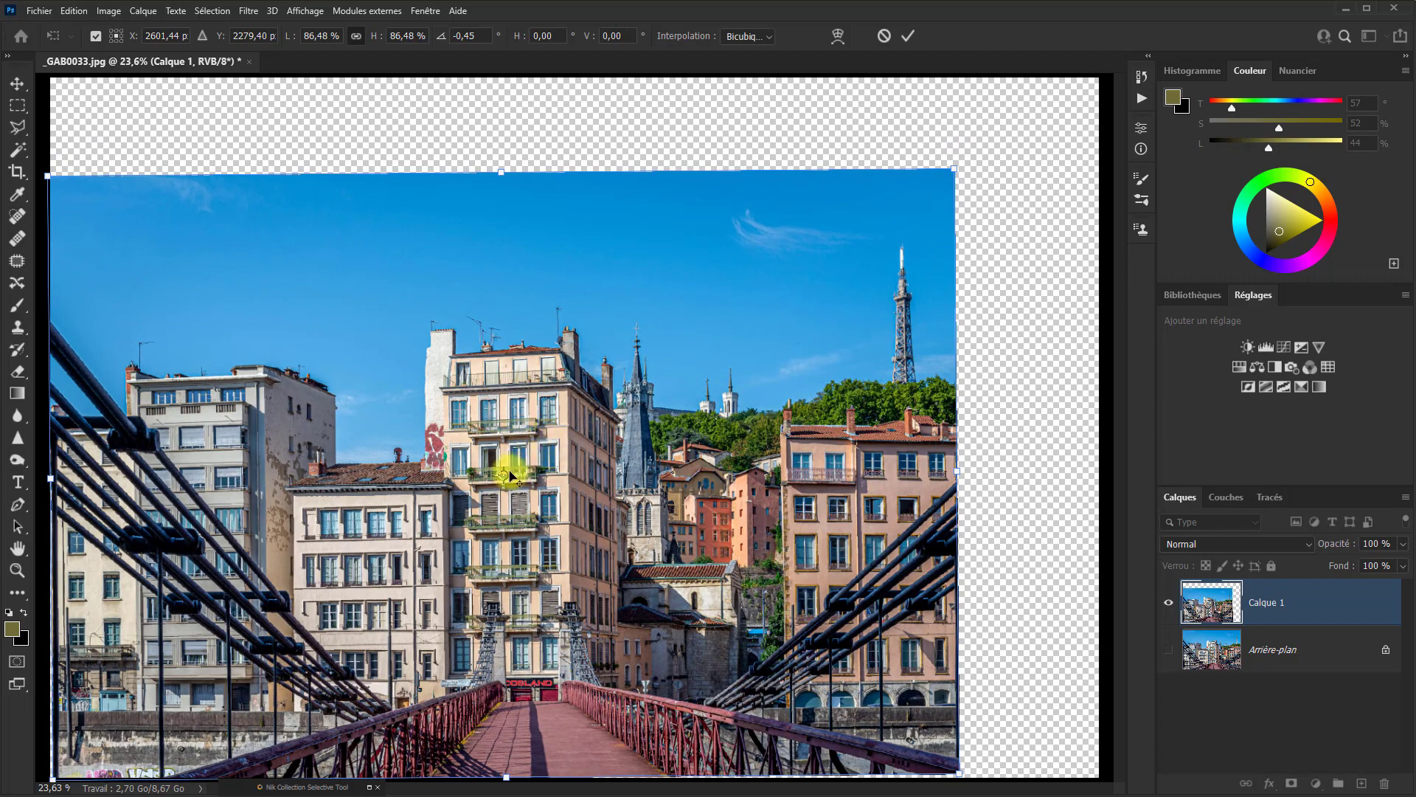
# - Move the transform reference point into the sky, rotate the layer around it to about -0.16°, and cancel the transformation
pyautogui.moveTo(506, 477); pyautogui.dragTo(688, 310)
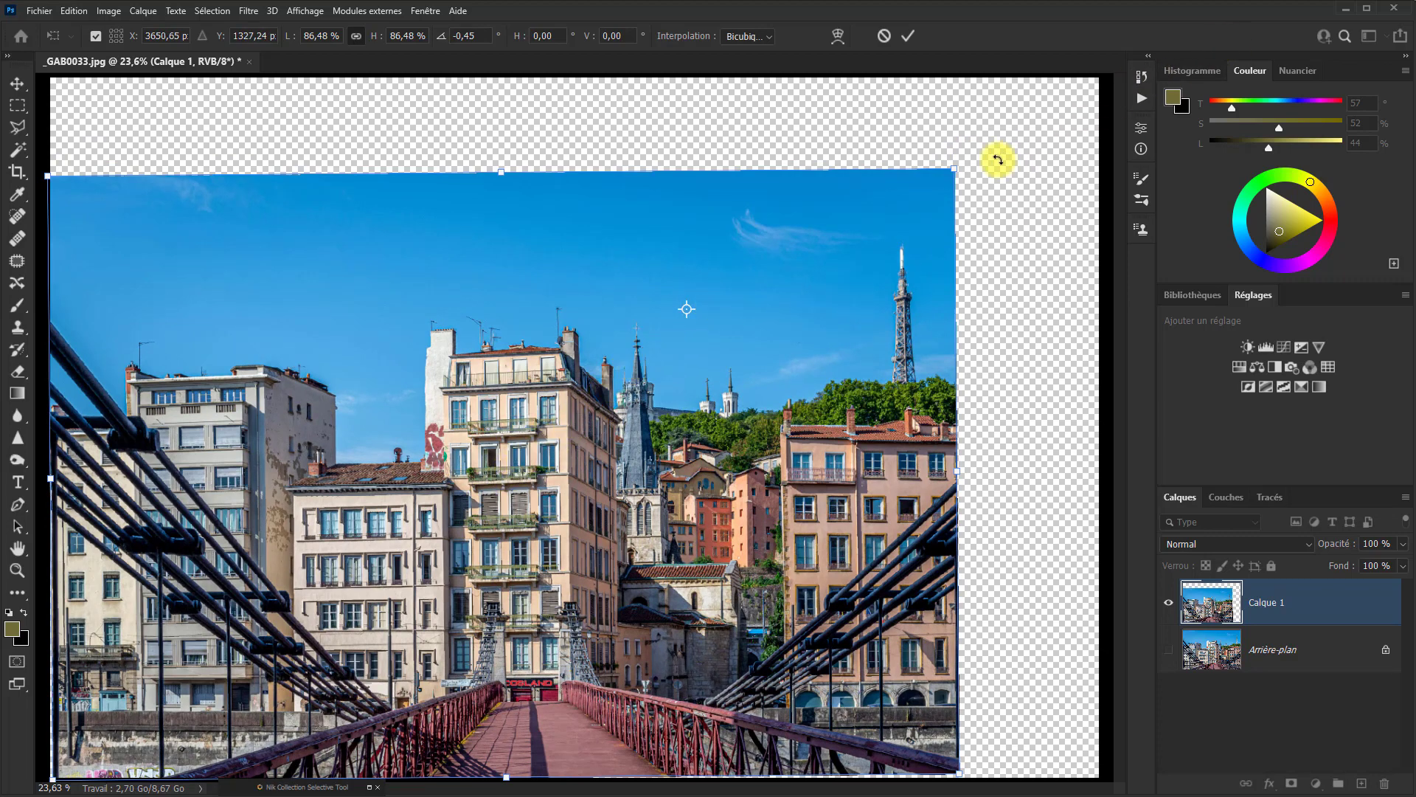
pyautogui.moveTo(999, 158); pyautogui.dragTo(924, 195)
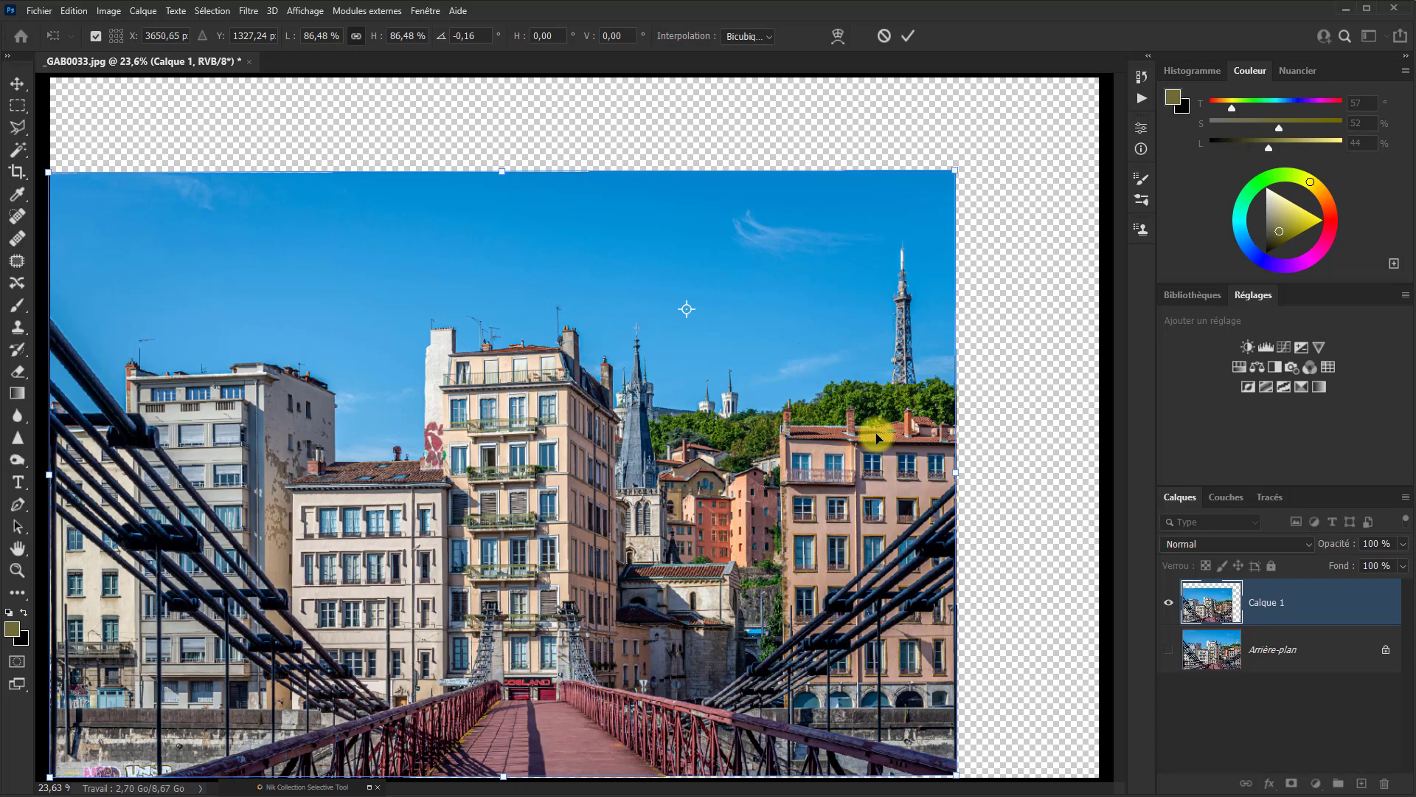
pyautogui.click(885, 35)
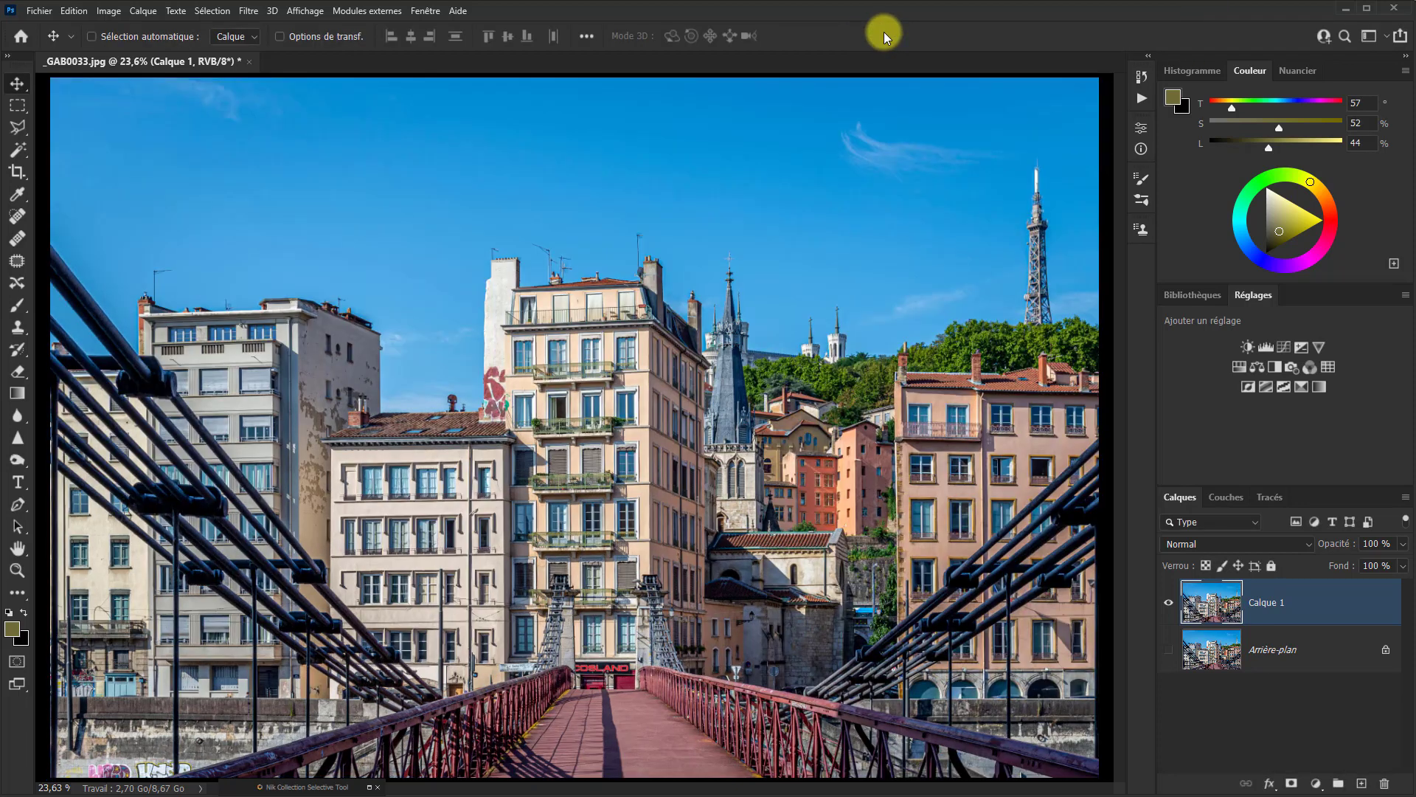
# - Review the position choices for "Afficher les valeurs de transformation" in the Outils preferences, keeping Haut droite
pyautogui.press('i')
pyautogui.hotkey('ctrl', 'k')
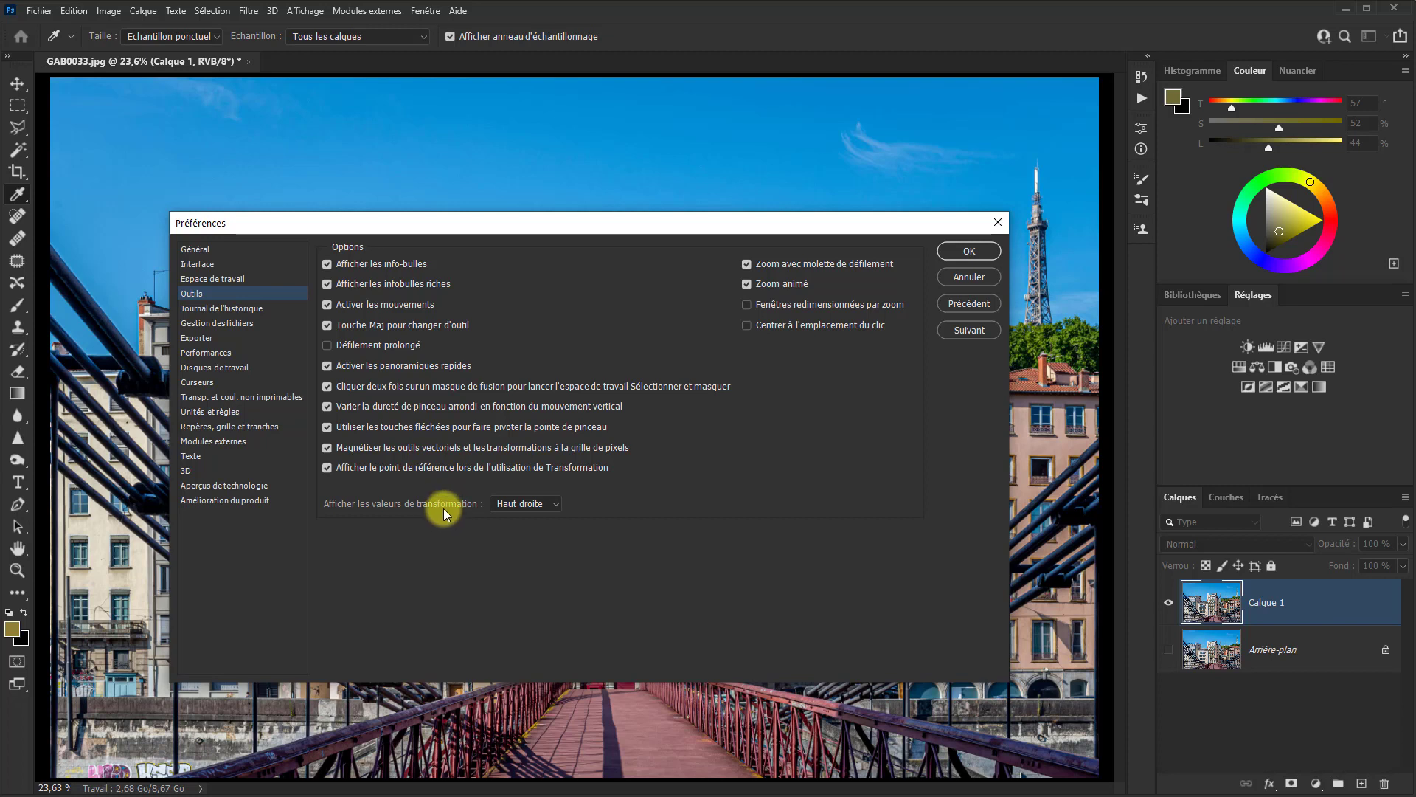
pyautogui.moveTo(444, 508)
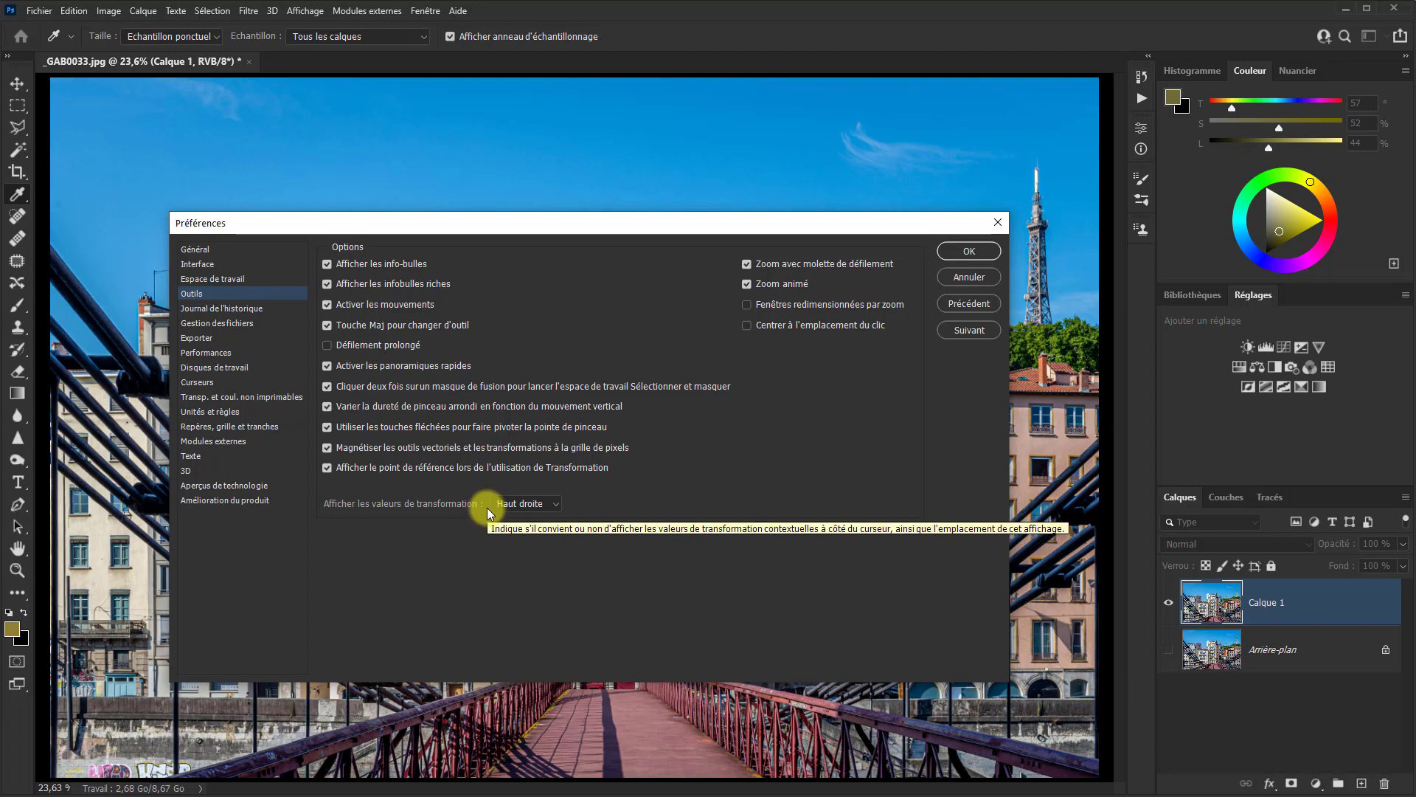
pyautogui.click(555, 503)
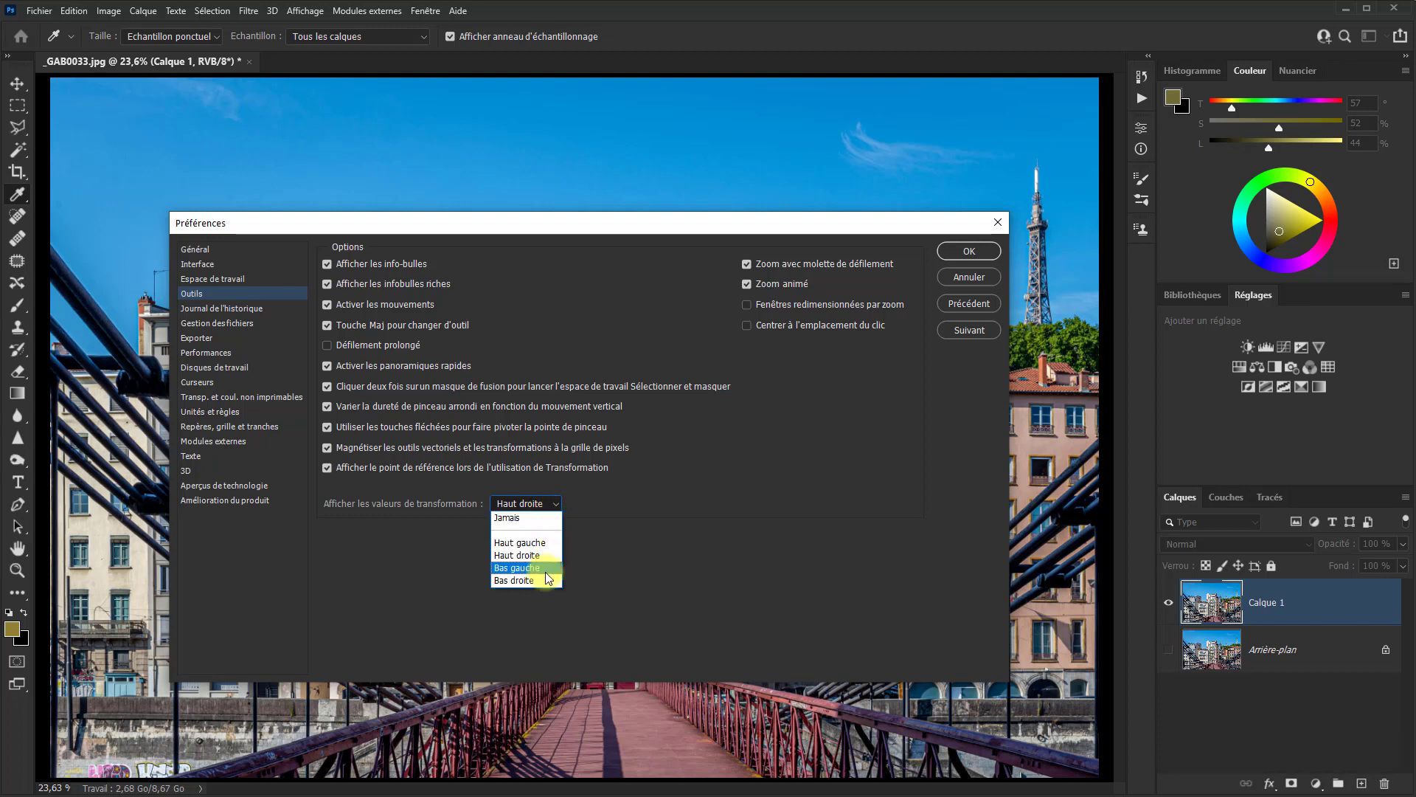
pyautogui.click(524, 502)
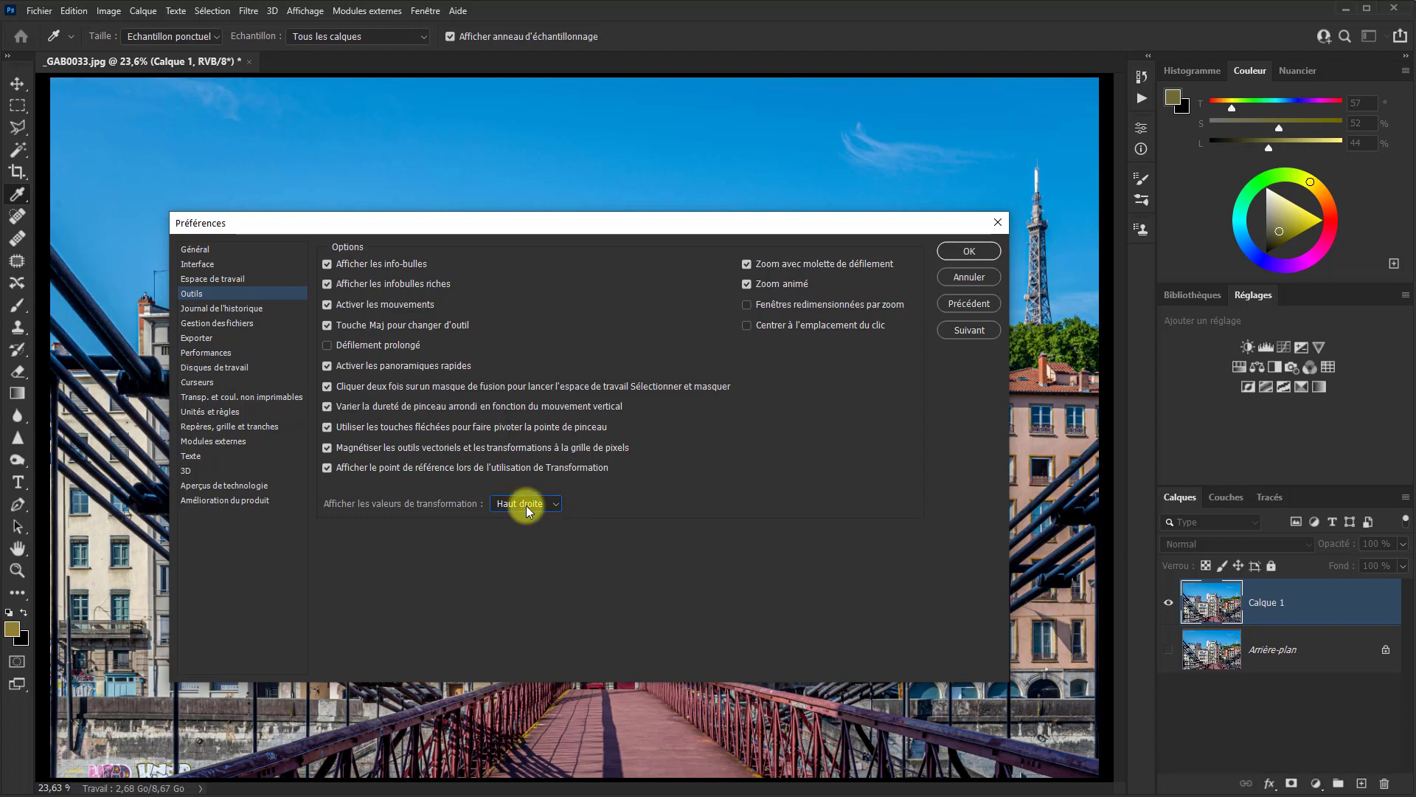
pyautogui.click(976, 254)
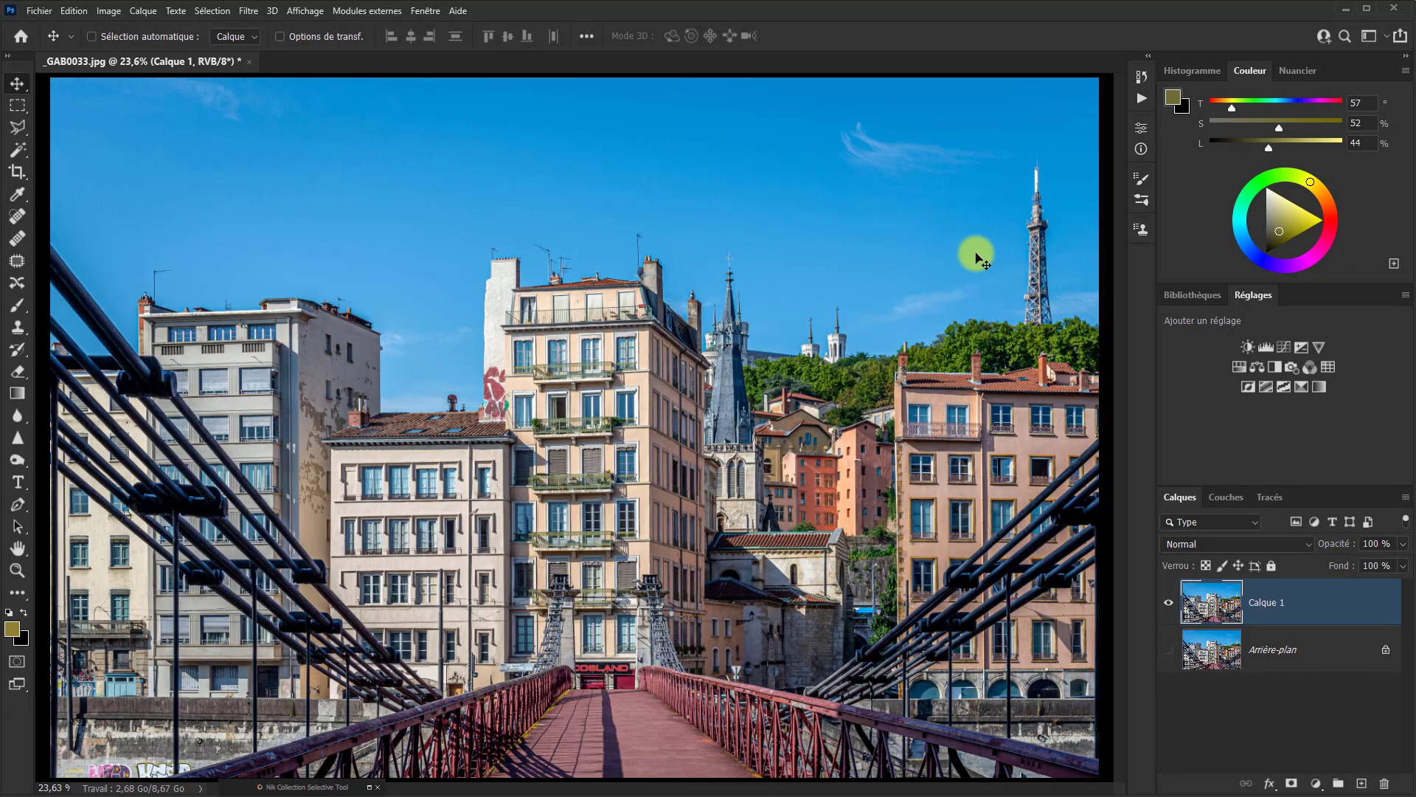
# - Scale Calque 1 down from its corner with a free transform to about 53 × 35 cm
pyautogui.press('ctrl')
pyautogui.hotkey('ctrl', 't')
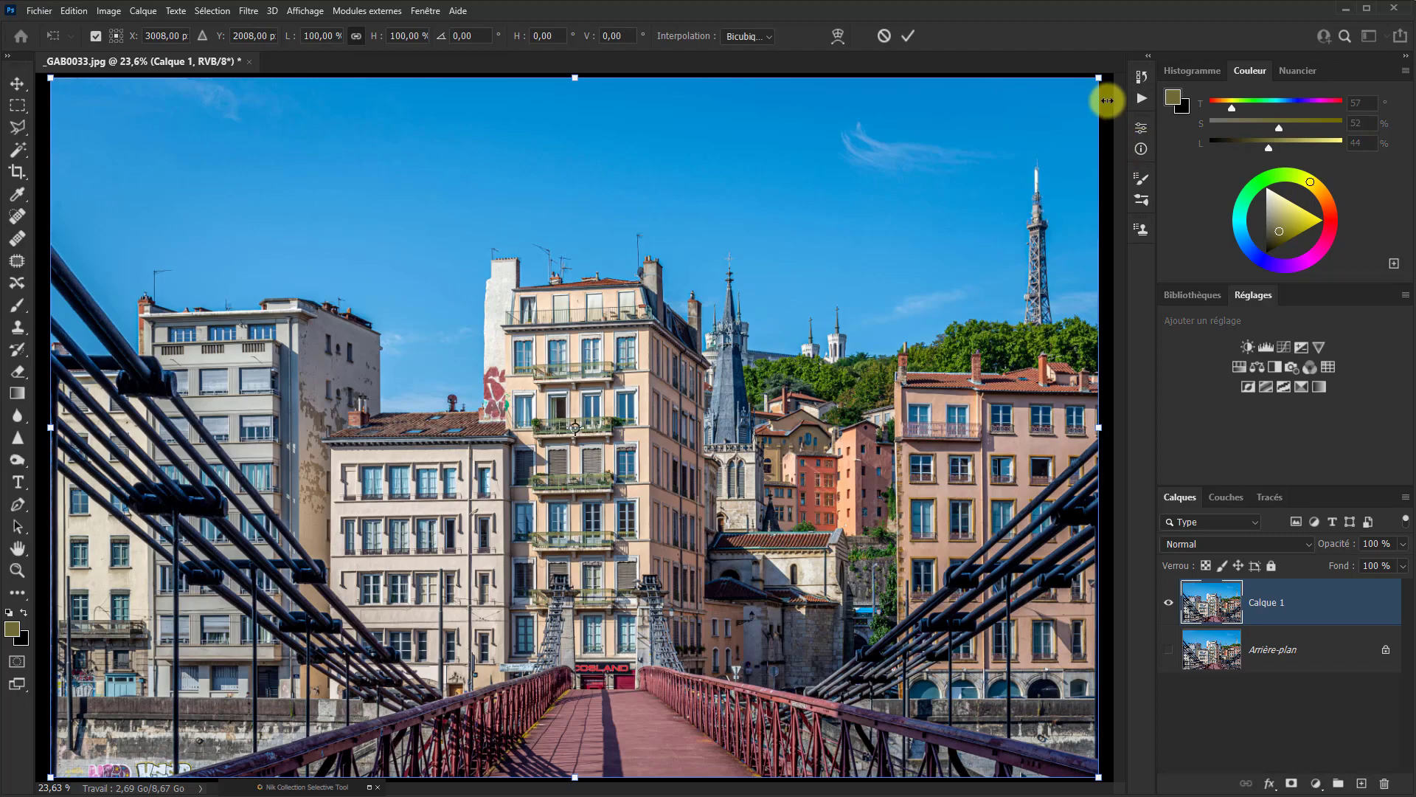
pyautogui.moveTo(1099, 78); pyautogui.dragTo(939, 217)
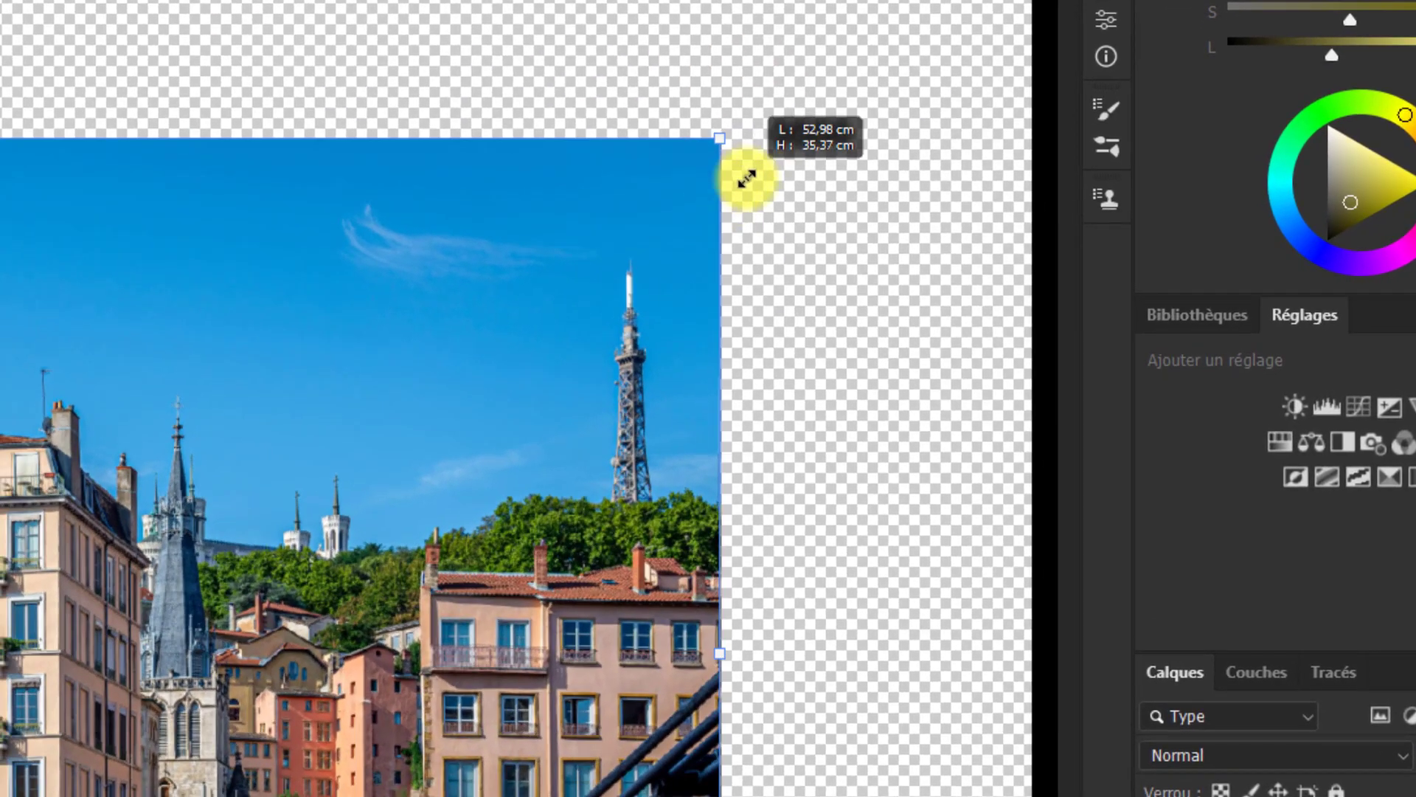
pyautogui.moveTo(747, 178); pyautogui.dragTo(778, 149)
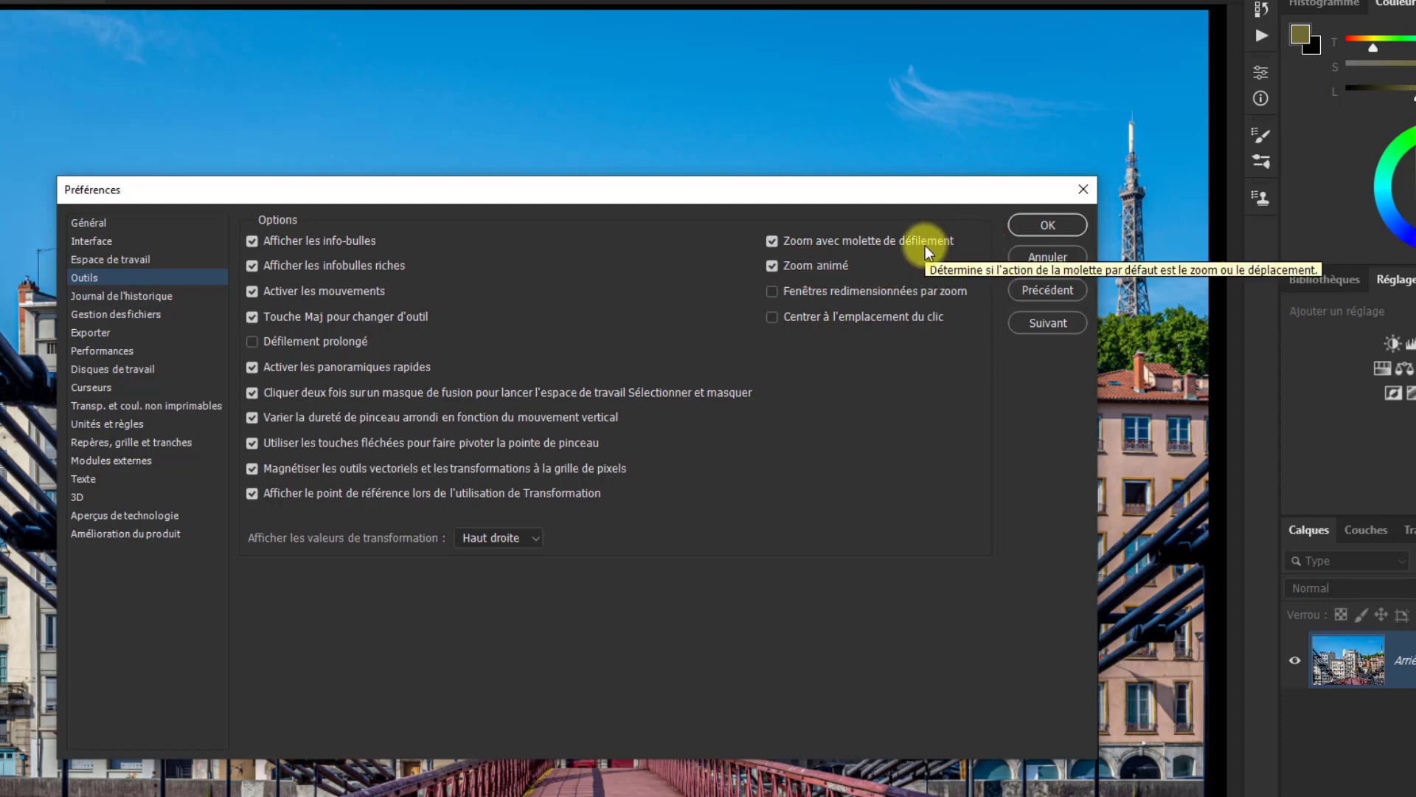
# - Close the preferences and zoom the photo out and in several times to examine scroll-wheel zooming with animation
pyautogui.click(1044, 223)
pyautogui.scroll(-2, 599, 389)
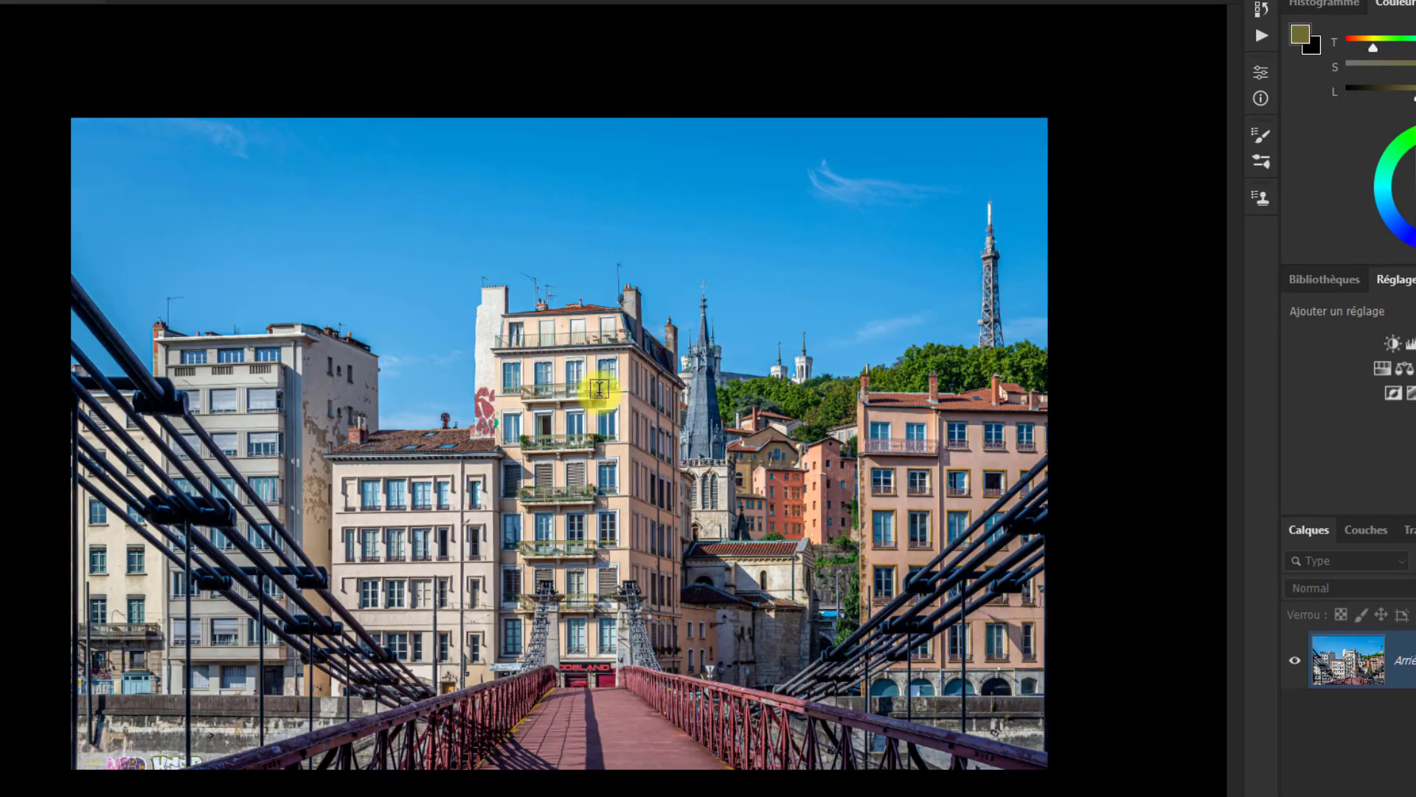
pyautogui.scroll(-2, 599, 389)
pyautogui.scroll(-2, 599, 389)
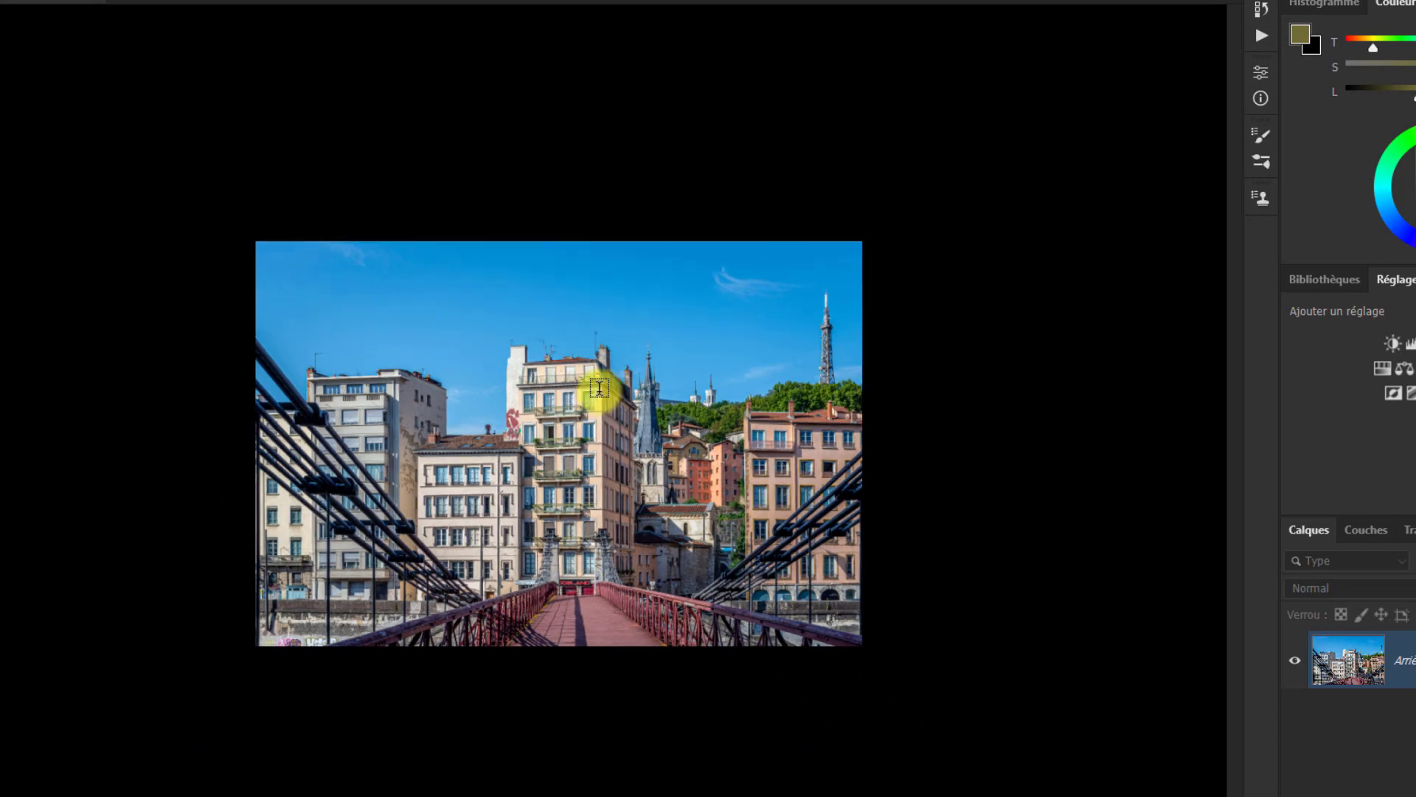
pyautogui.scroll(2, 599, 389)
pyautogui.scroll(3, 599, 389)
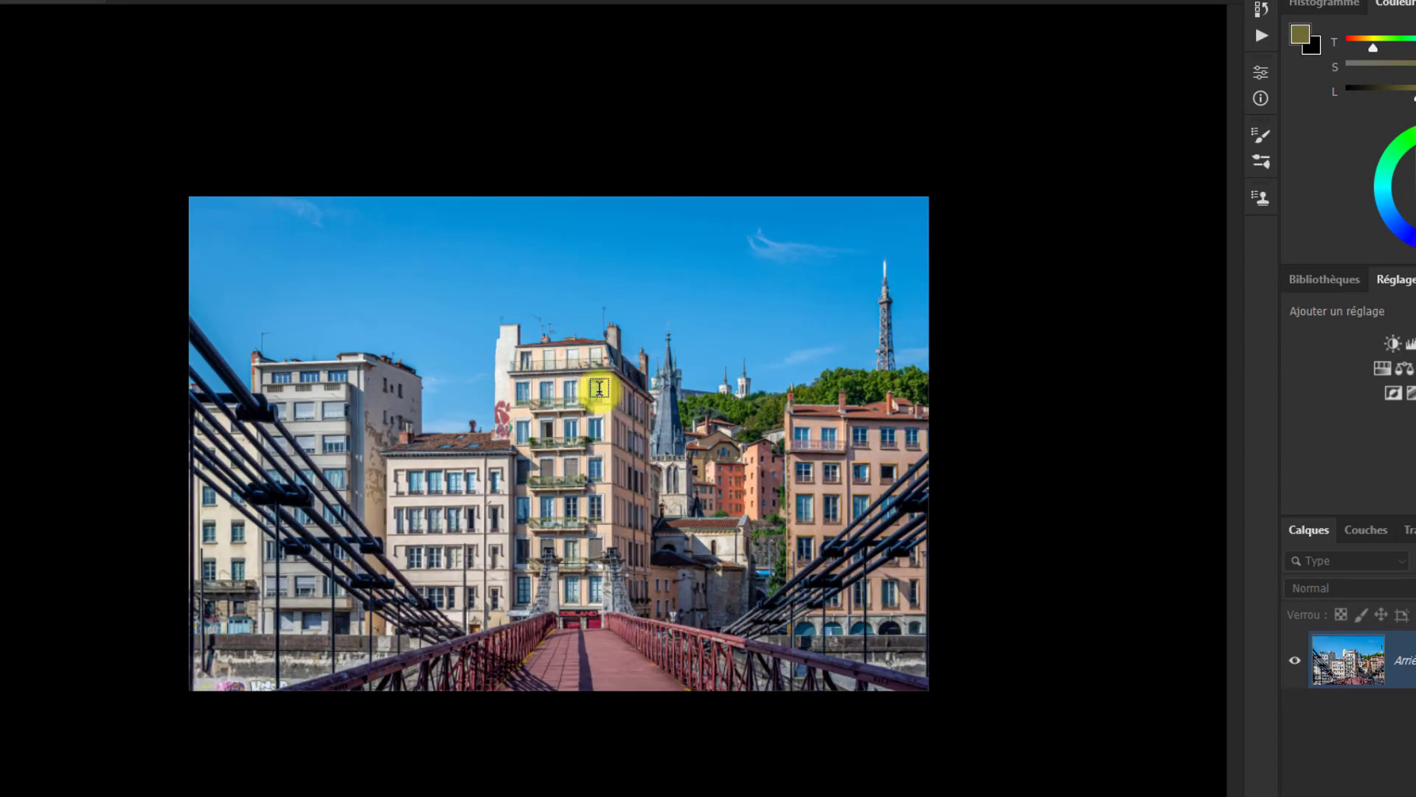
pyautogui.scroll(-1, 594, 388)
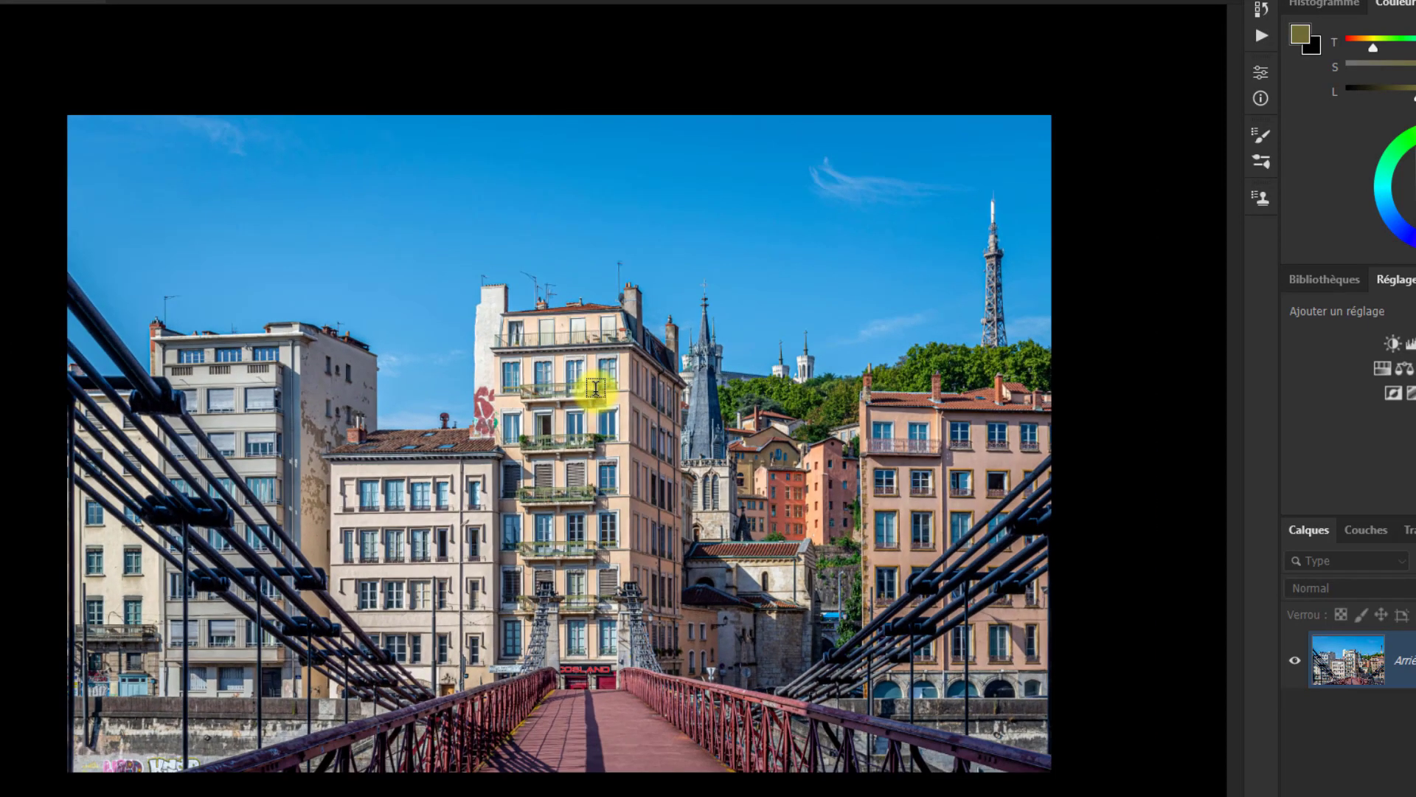
pyautogui.scroll(-4, 594, 388)
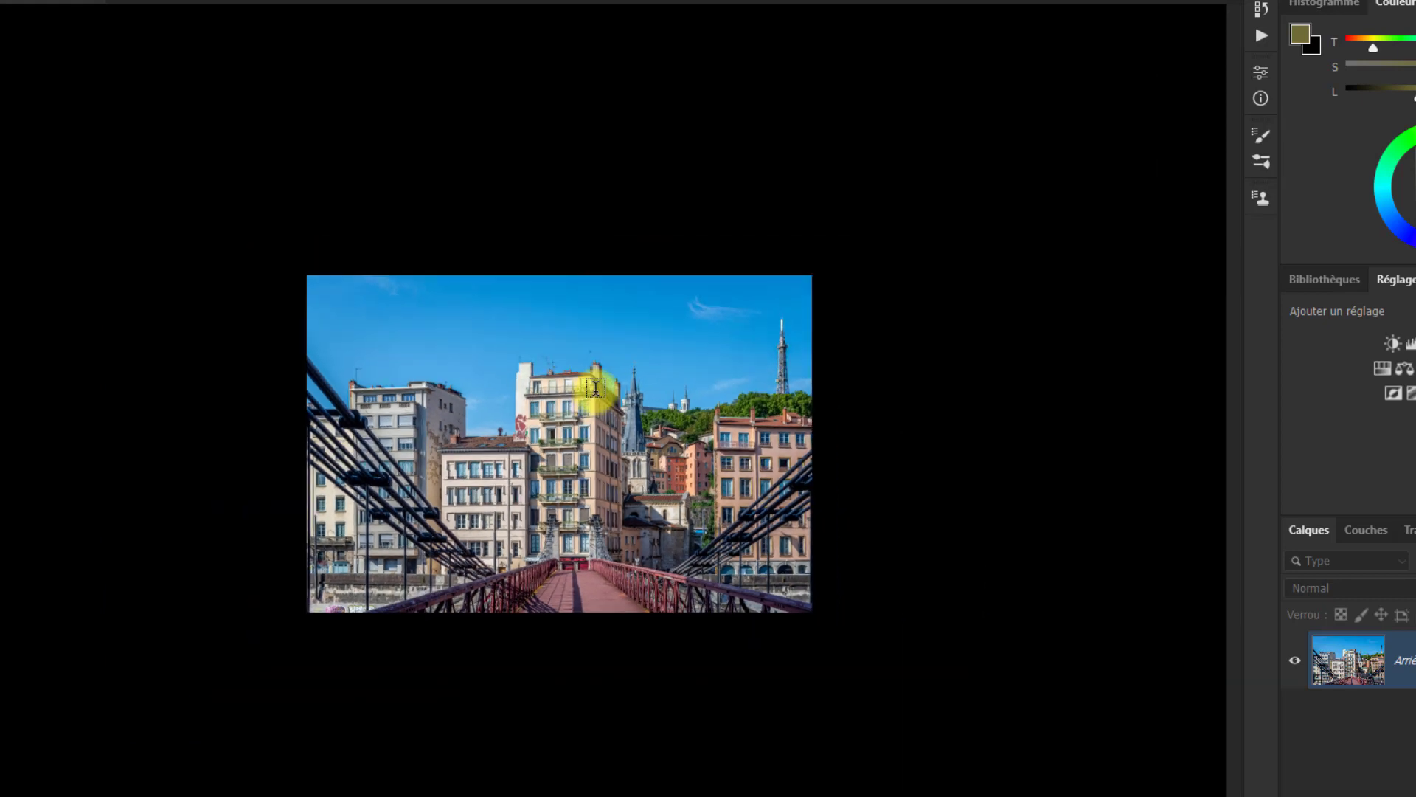
pyautogui.scroll(4, 594, 388)
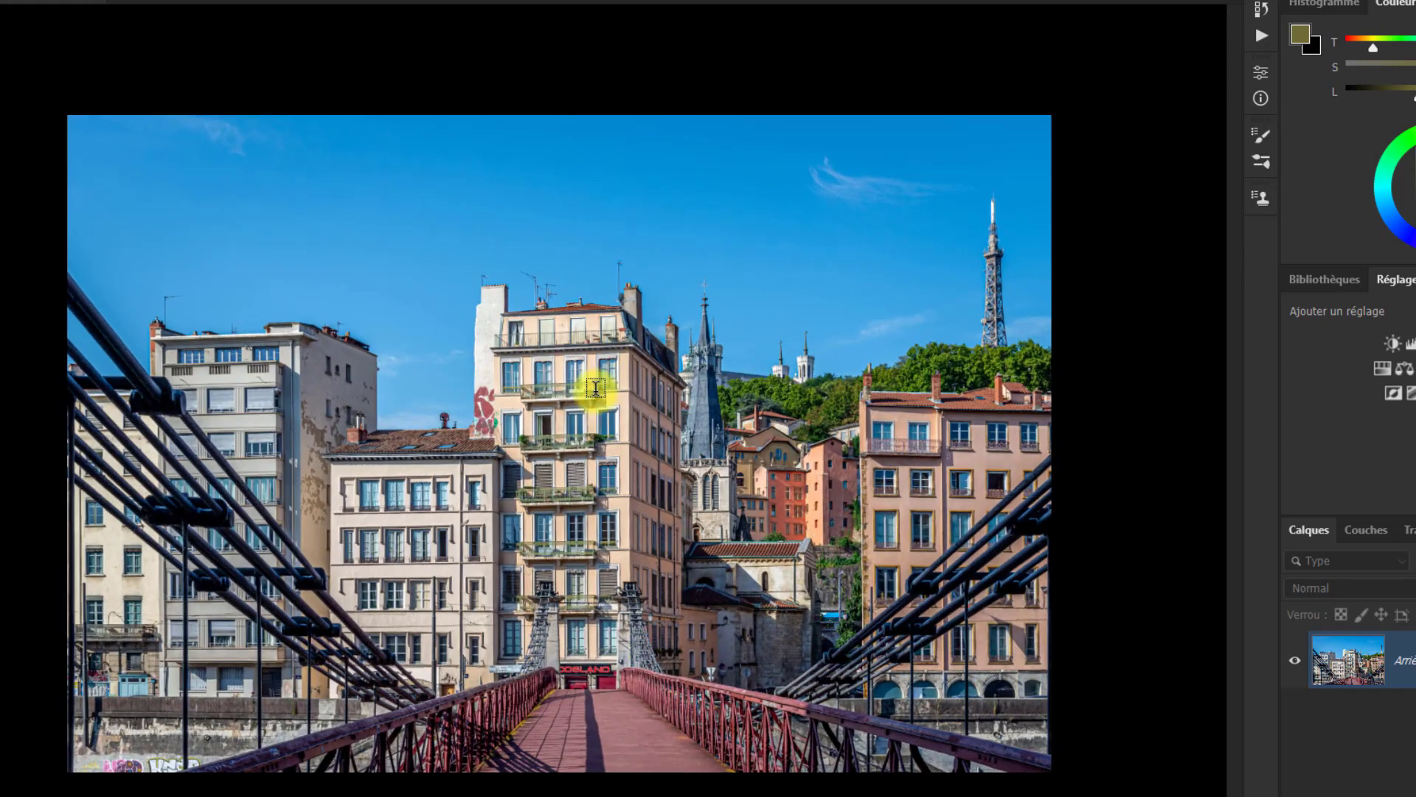
pyautogui.scroll(2, 595, 389)
# - Turn off "Zoom animé" in the Outils preferences
pyautogui.hotkey('ctrl', 'k')
pyautogui.click(773, 267)
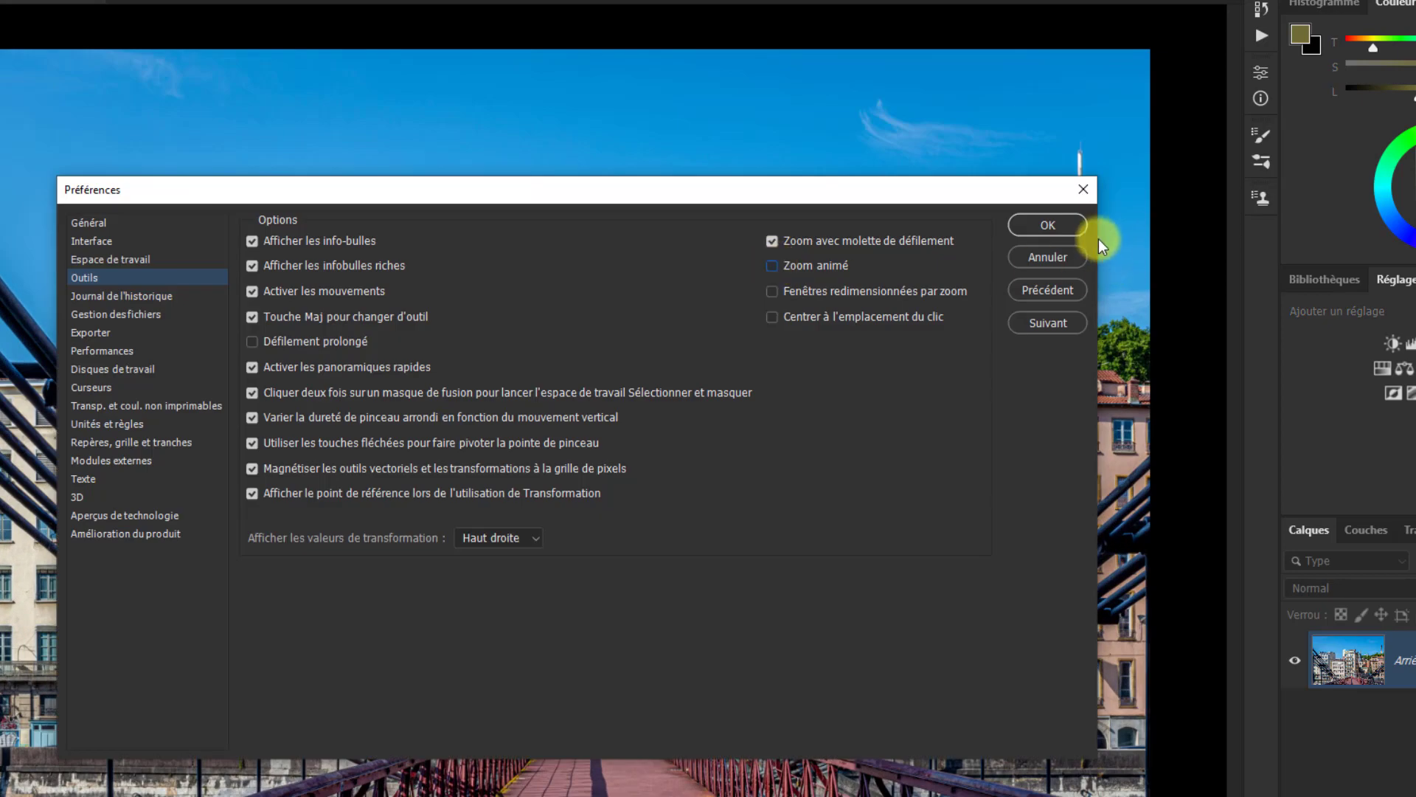
pyautogui.click(1060, 225)
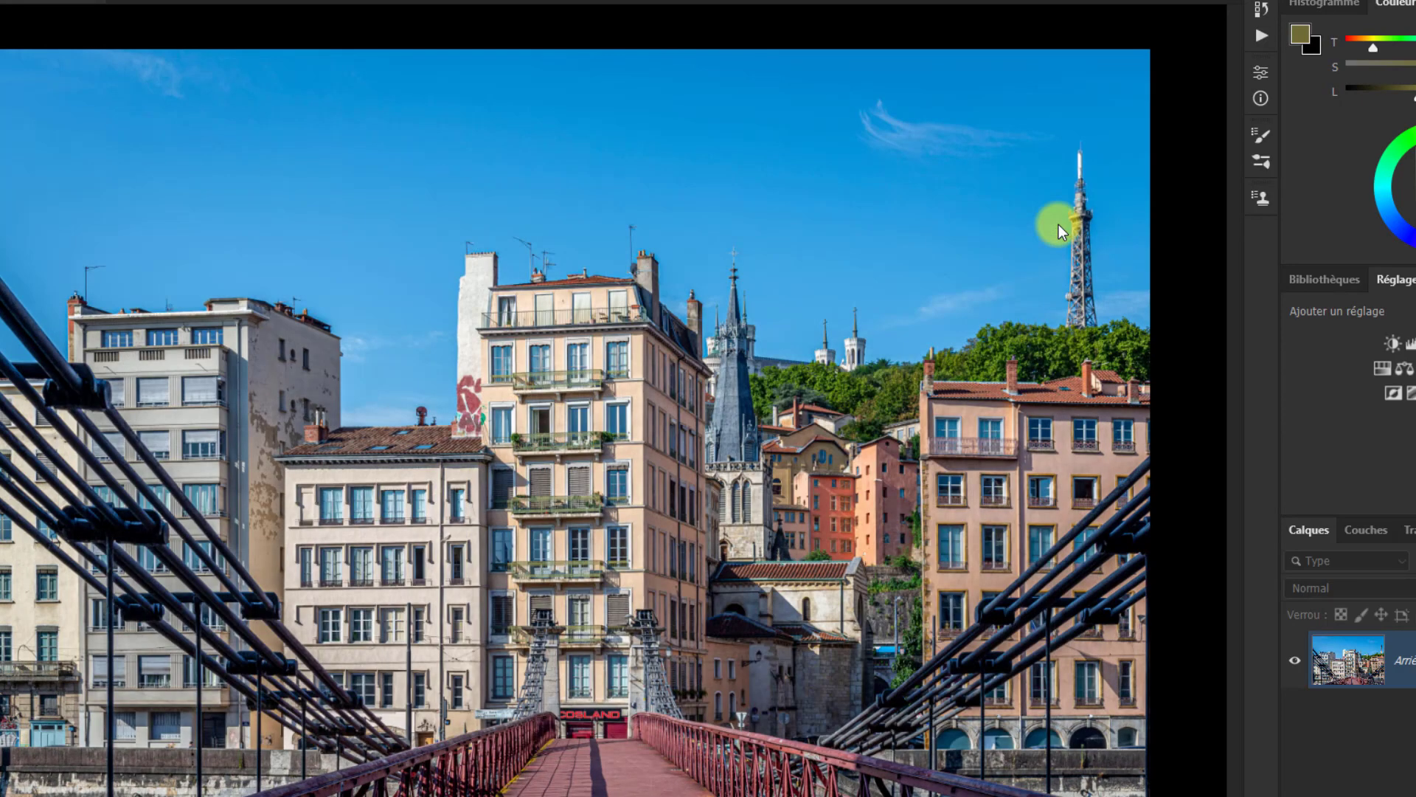
# - Zoom the photo in and out repeatedly to examine how zooming behaves without animation
pyautogui.scroll(1, 705, 498)
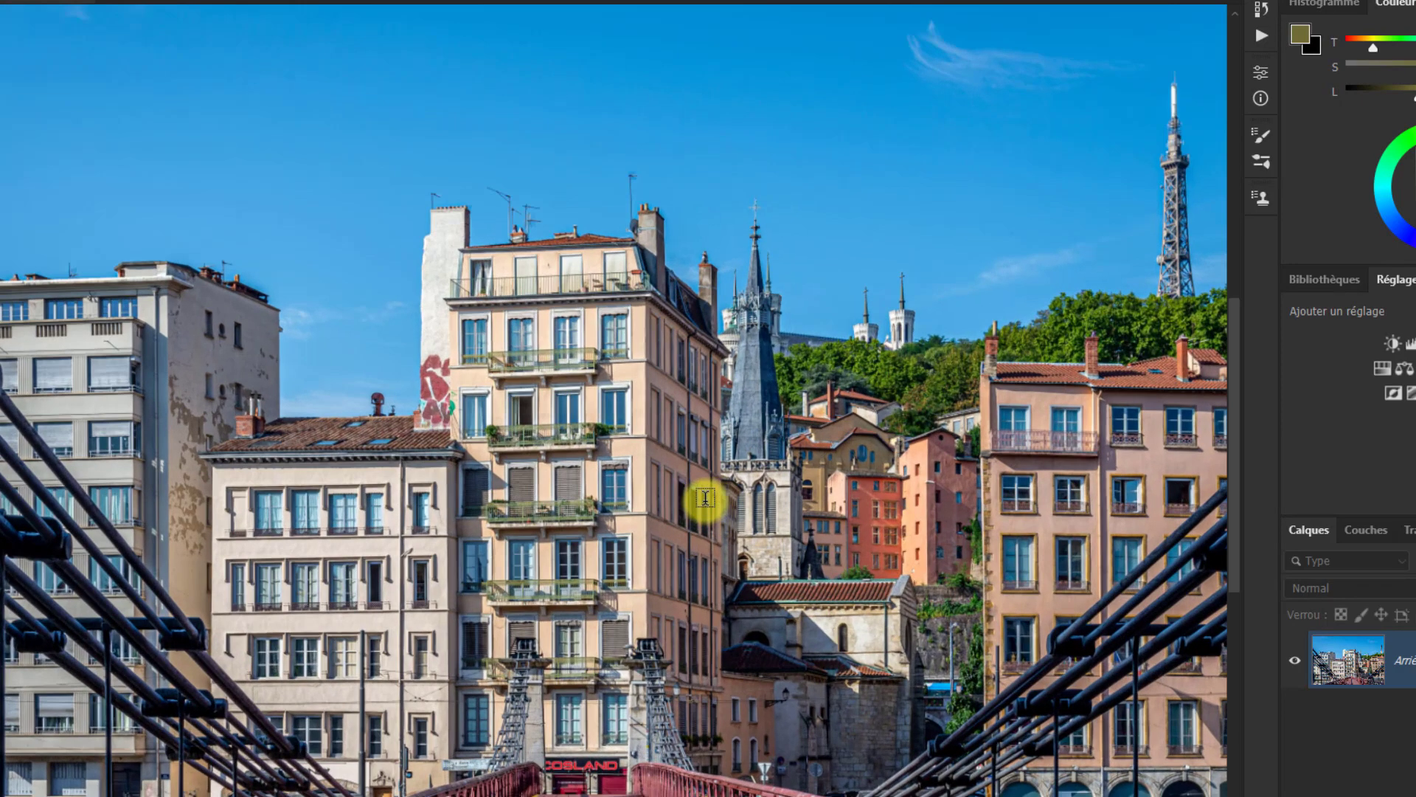
pyautogui.scroll(-5, 705, 498)
pyautogui.scroll(-1, 705, 498)
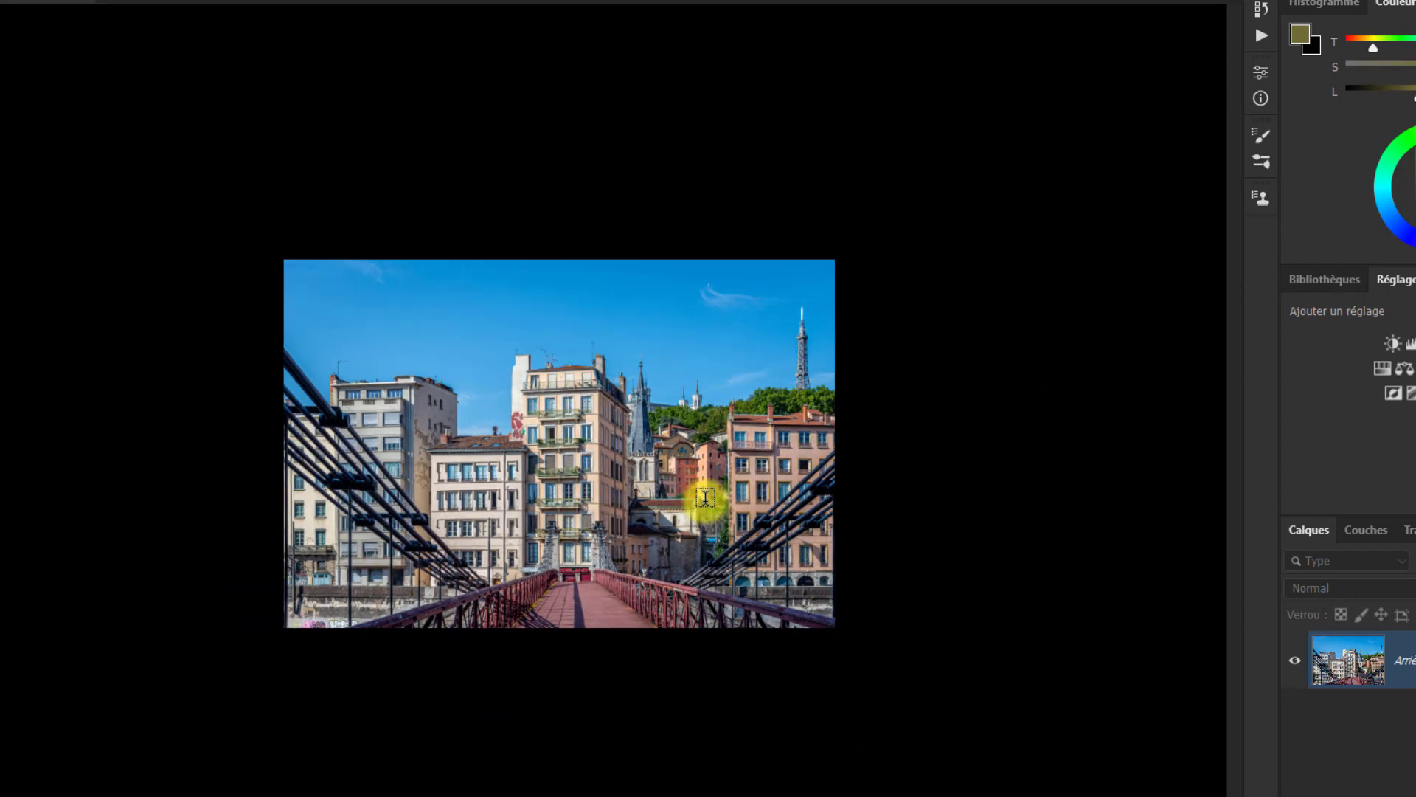
pyautogui.scroll(2, 705, 498)
pyautogui.scroll(1, 705, 498)
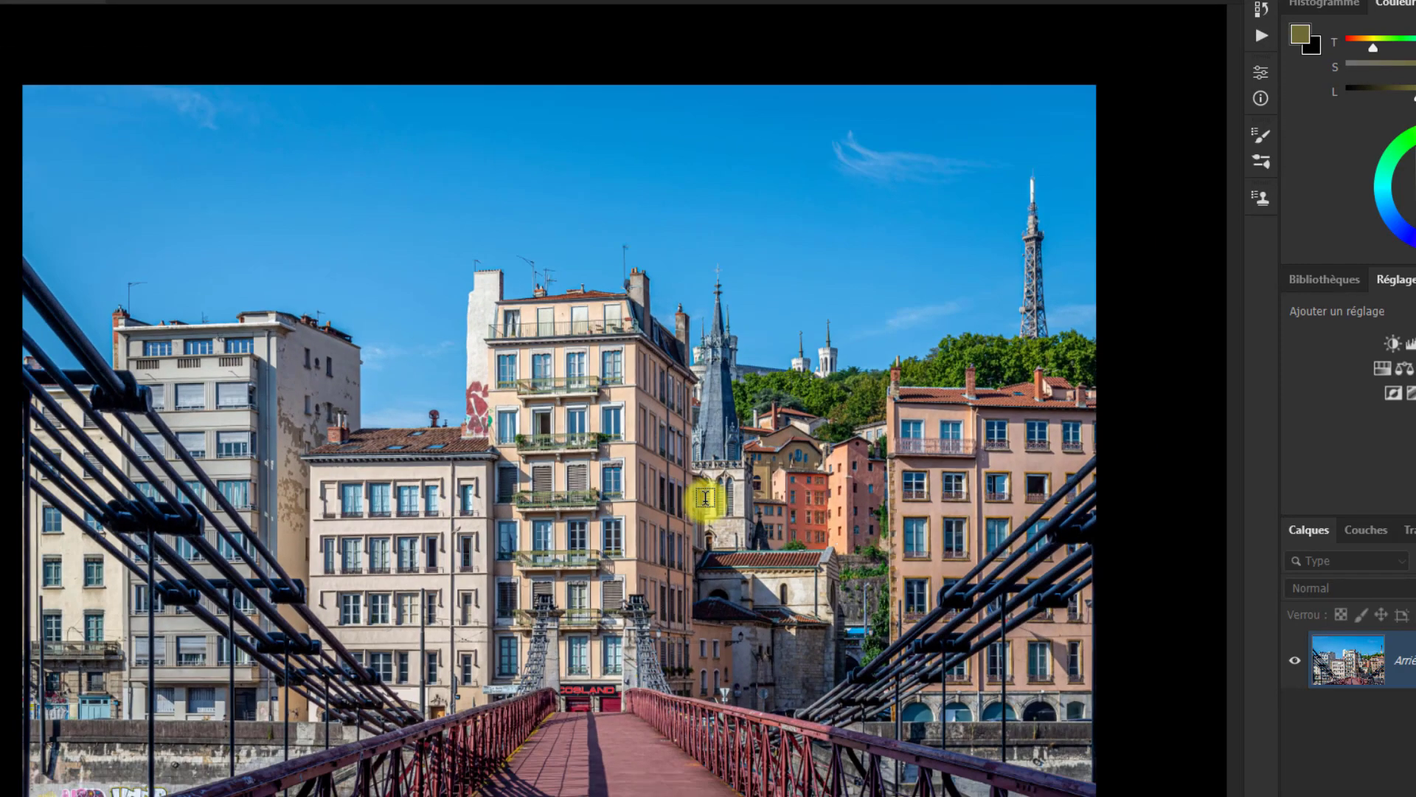
pyautogui.scroll(-3, 706, 497)
pyautogui.scroll(-1, 705, 498)
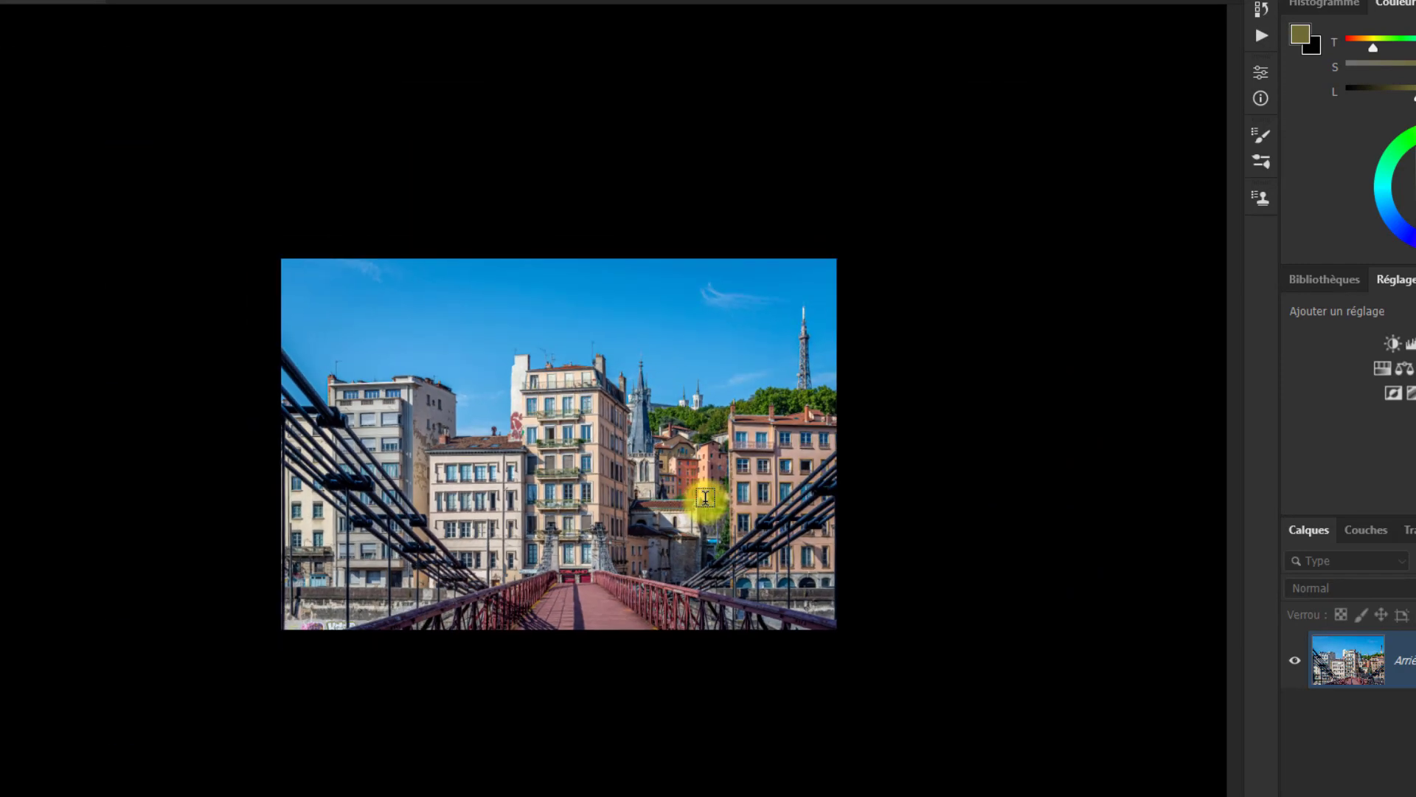
# - Turn "Zoom animé" back on in the Outils preferences and apply the change
pyautogui.scroll(3, 706, 498)
pyautogui.scroll(1, 706, 498)
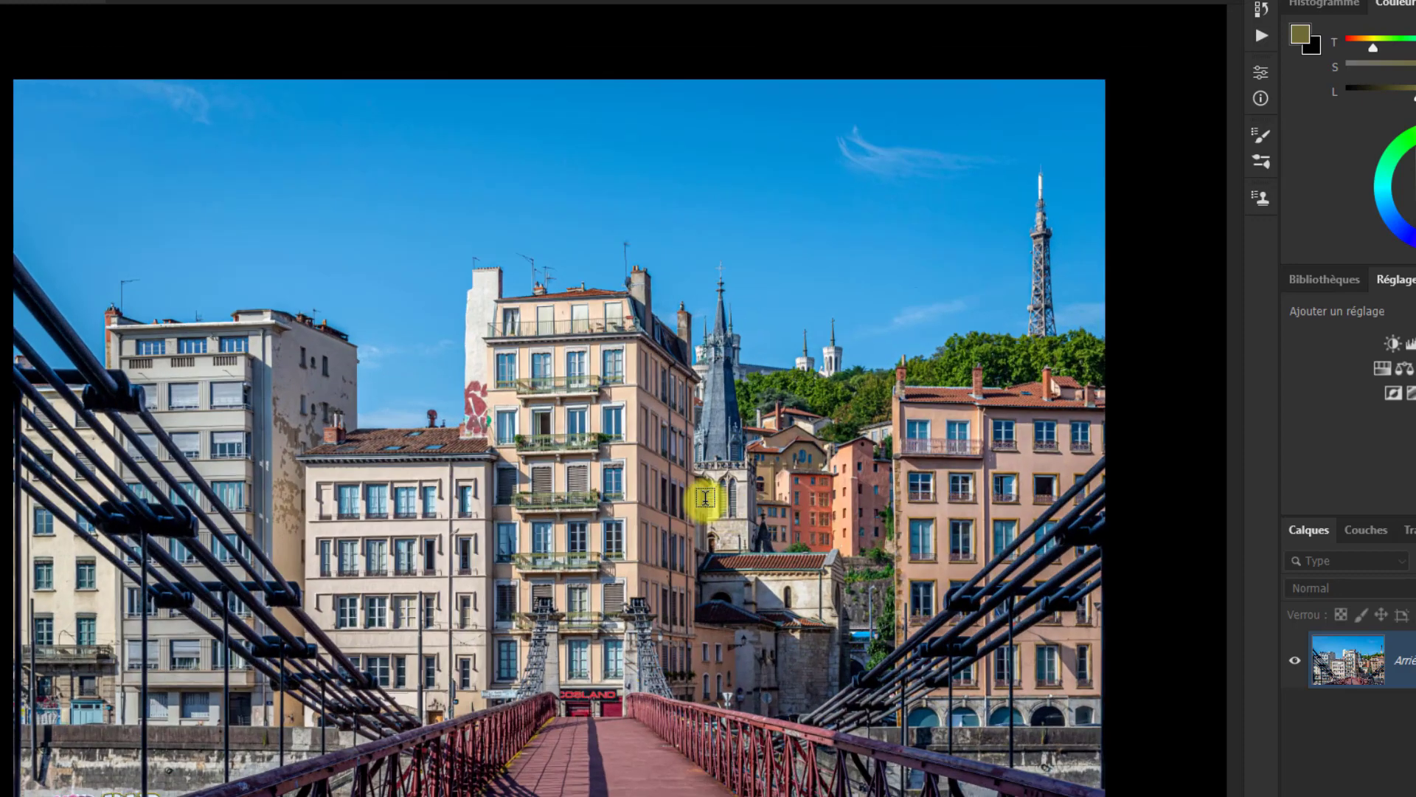
pyautogui.hotkey('ctrl', 'k')
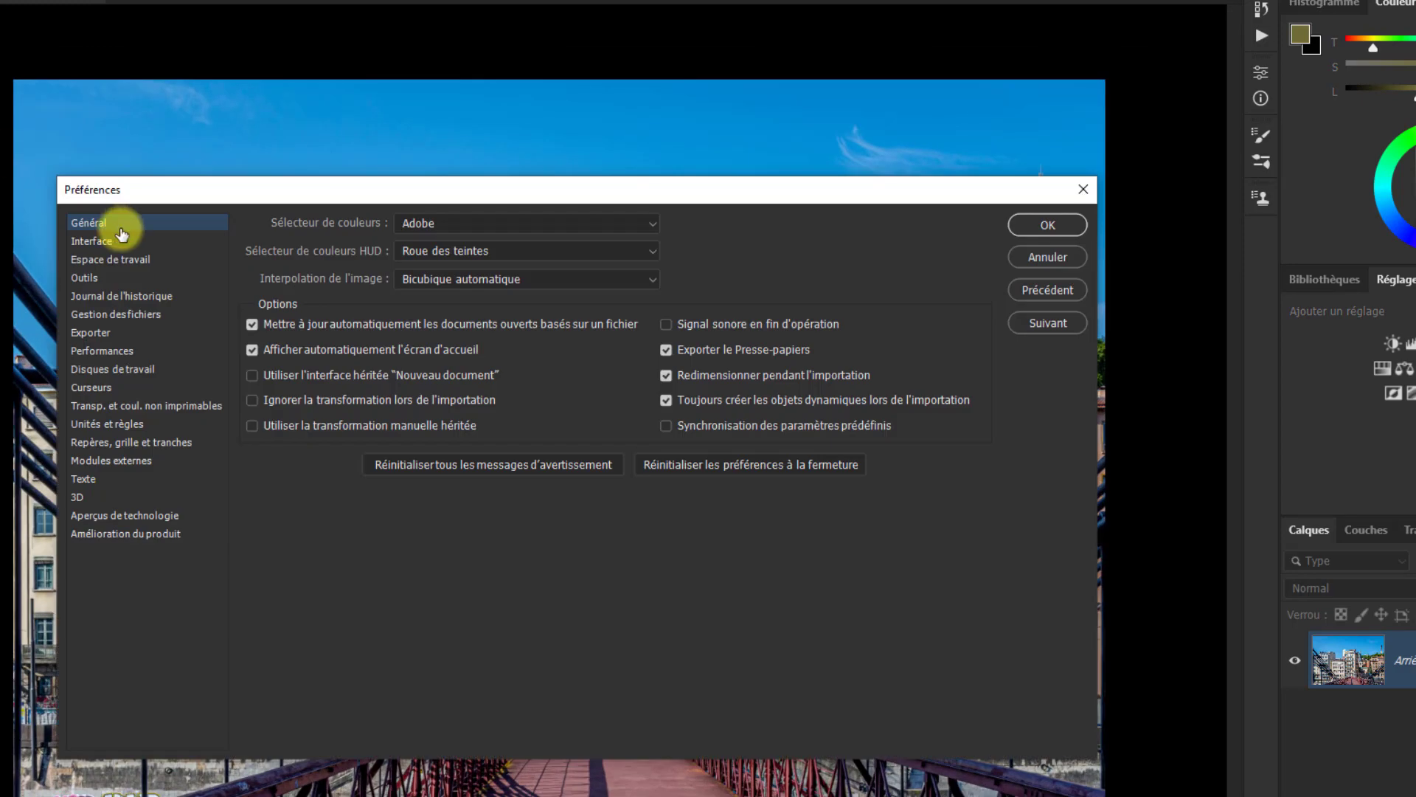
pyautogui.click(84, 277)
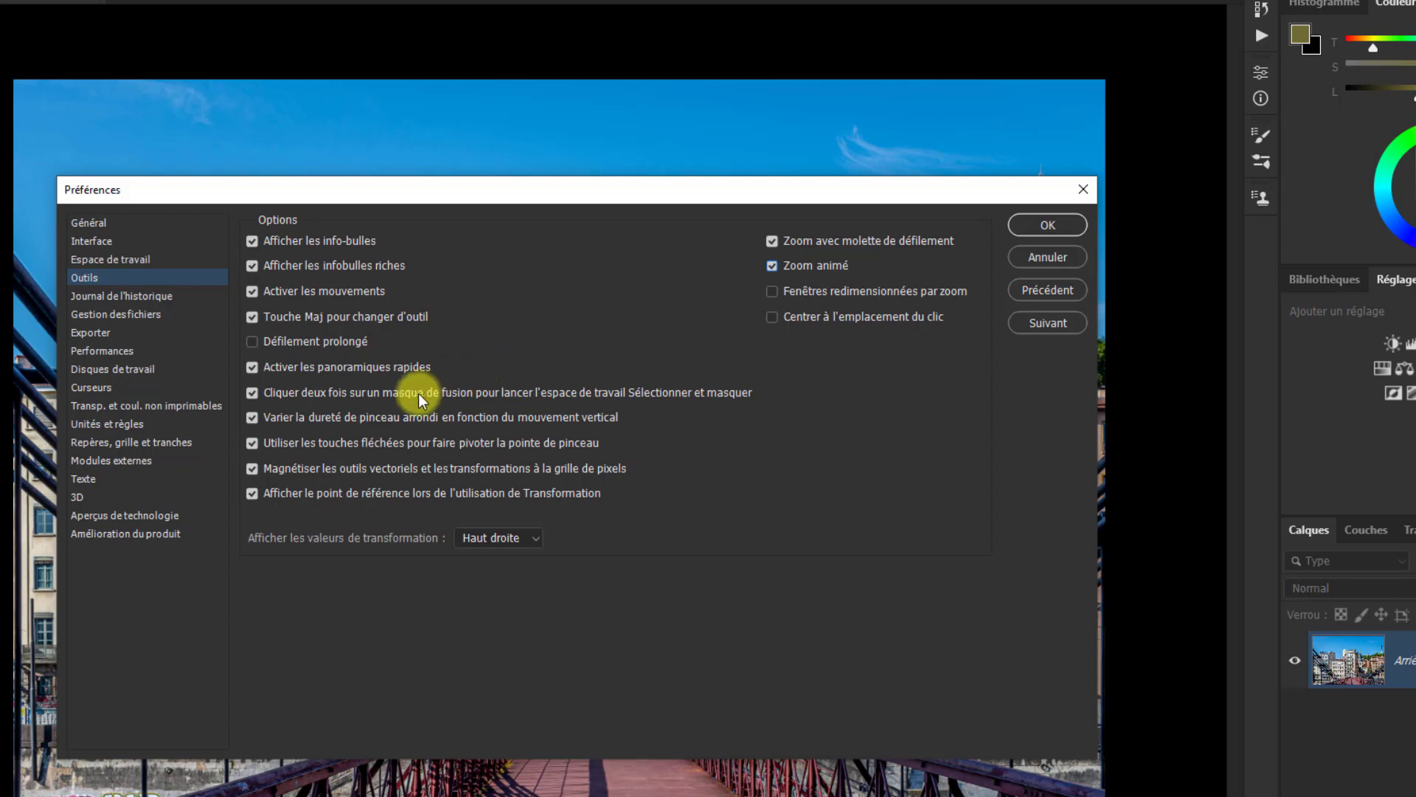
pyautogui.moveTo(363, 368)
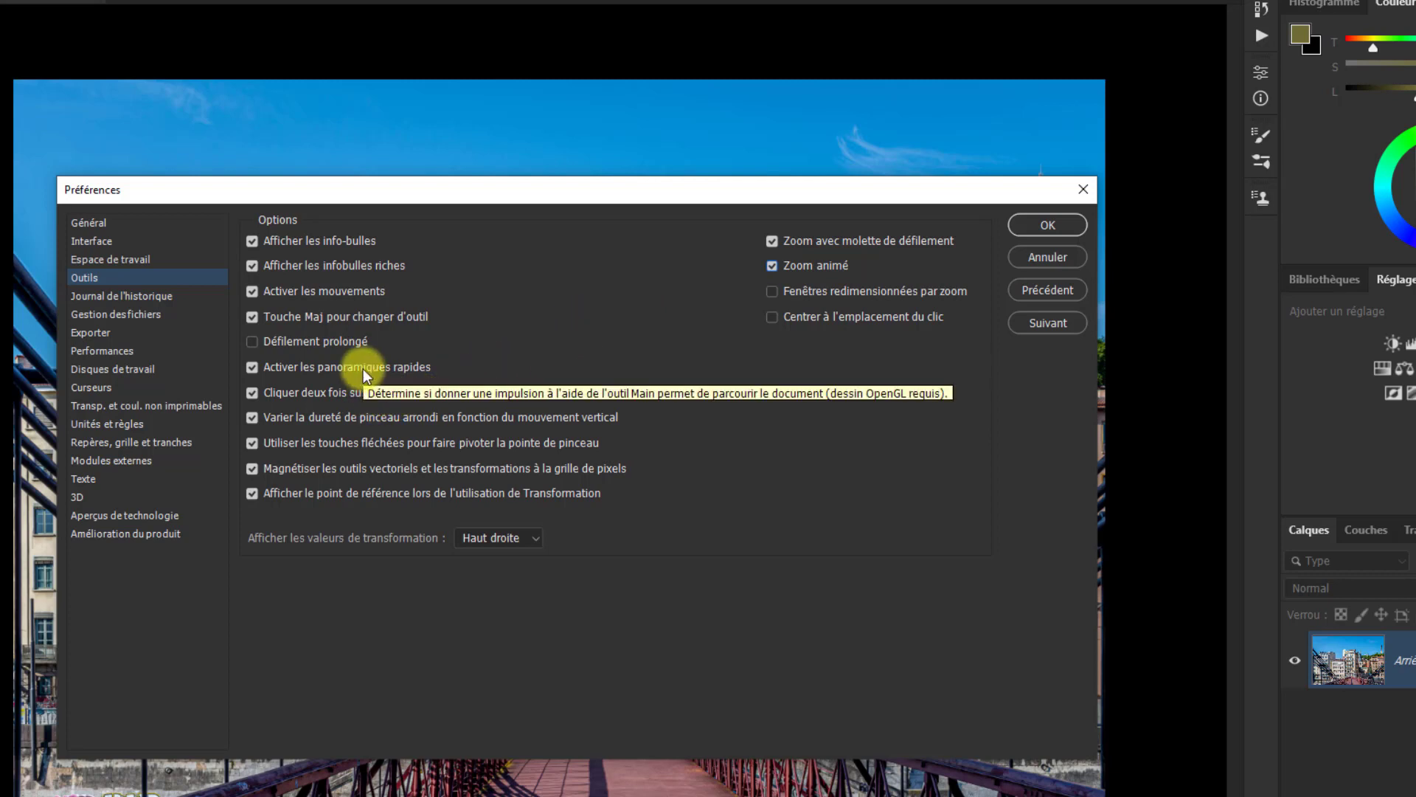
pyautogui.moveTo(339, 342)
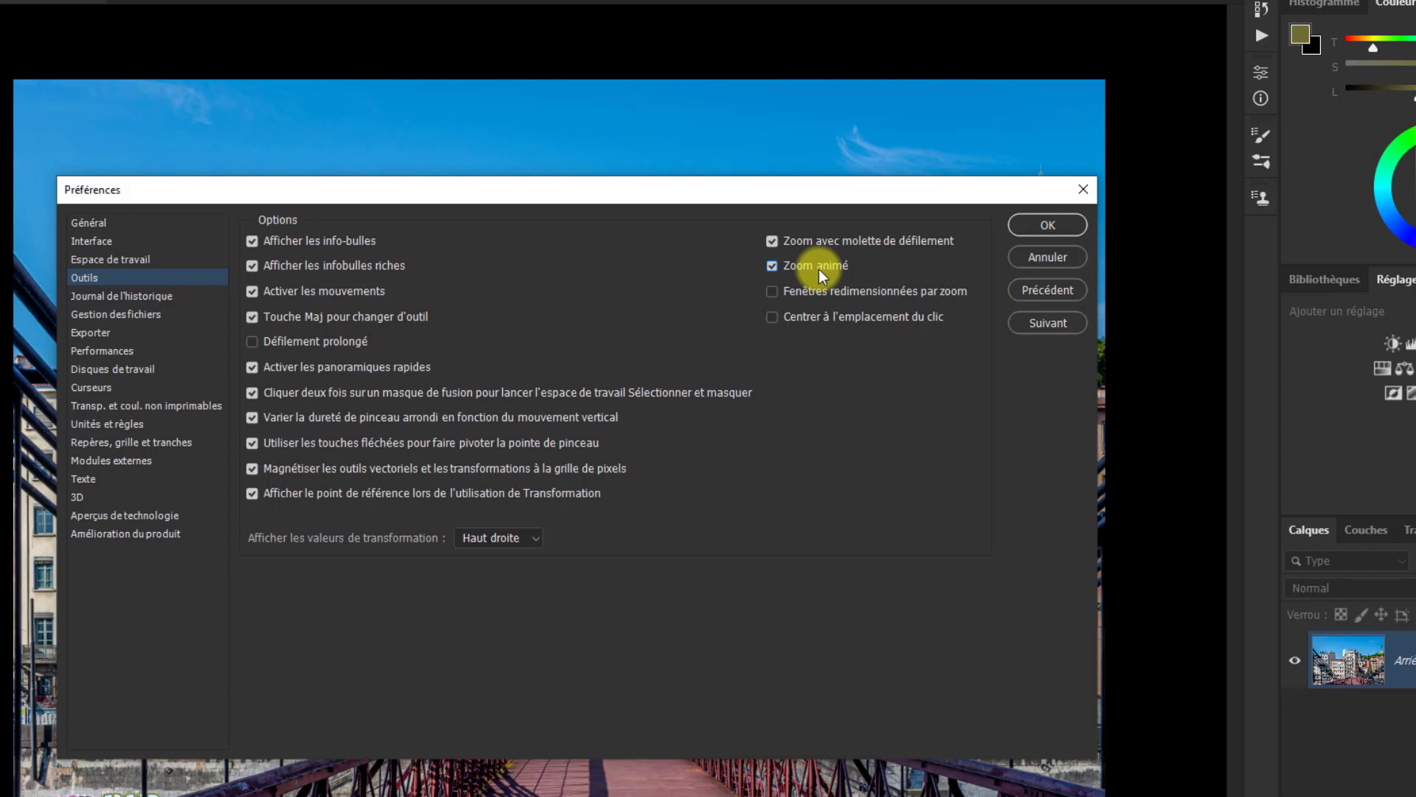
pyautogui.scroll(1, 751, 111)
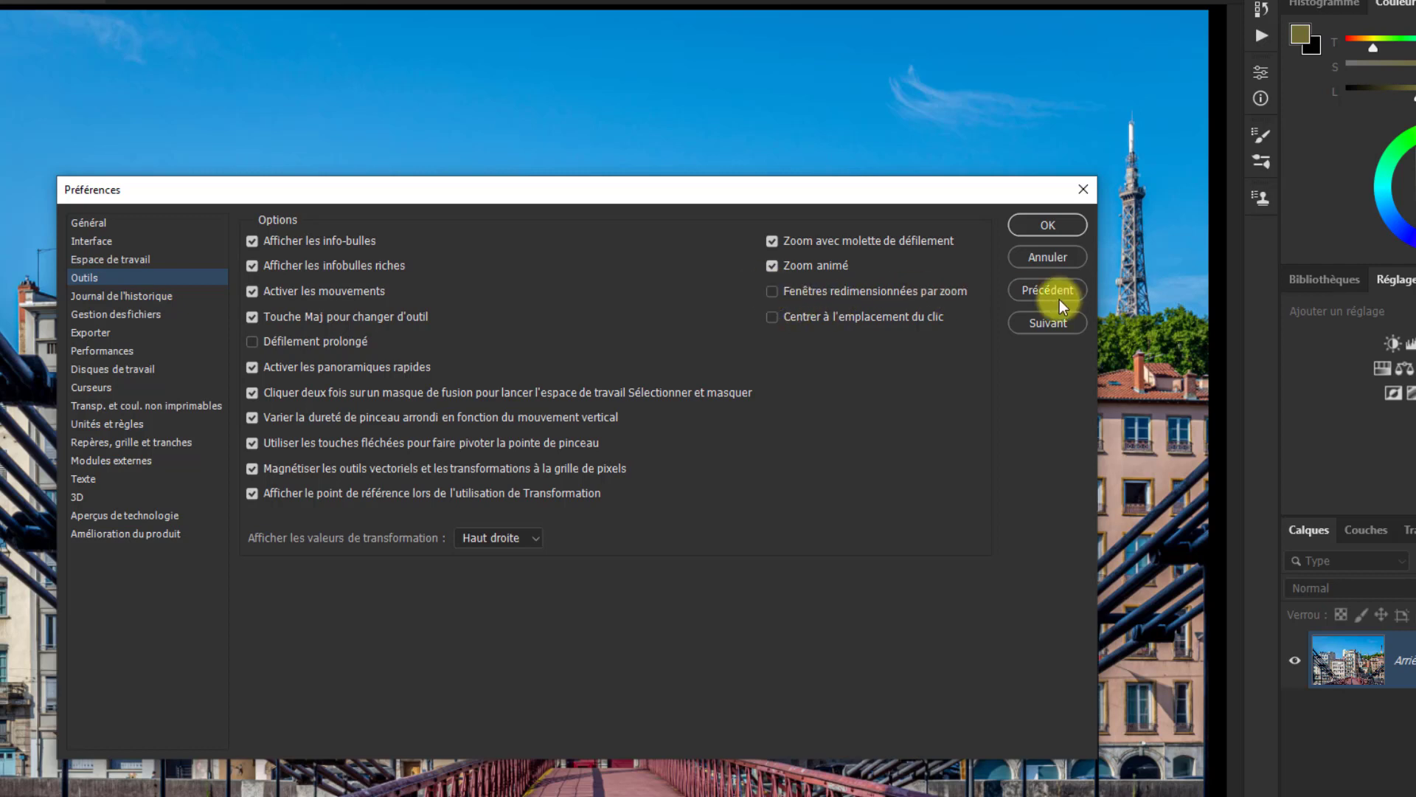
pyautogui.click(1056, 223)
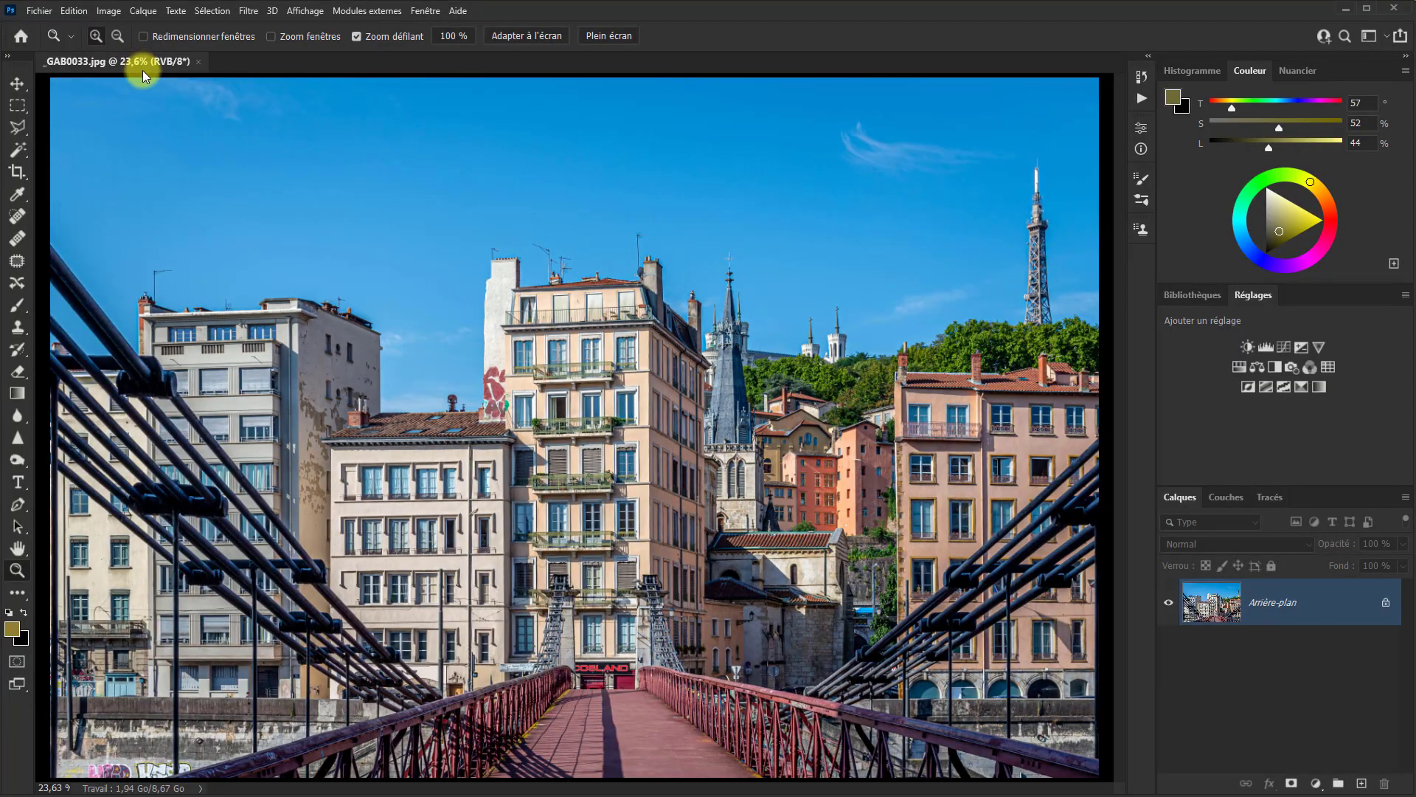
# - Undock _GAB0033.jpg into a floating window, and zoom the photo out and back in to 25 % inside it
pyautogui.moveTo(144, 74); pyautogui.dragTo(212, 120)
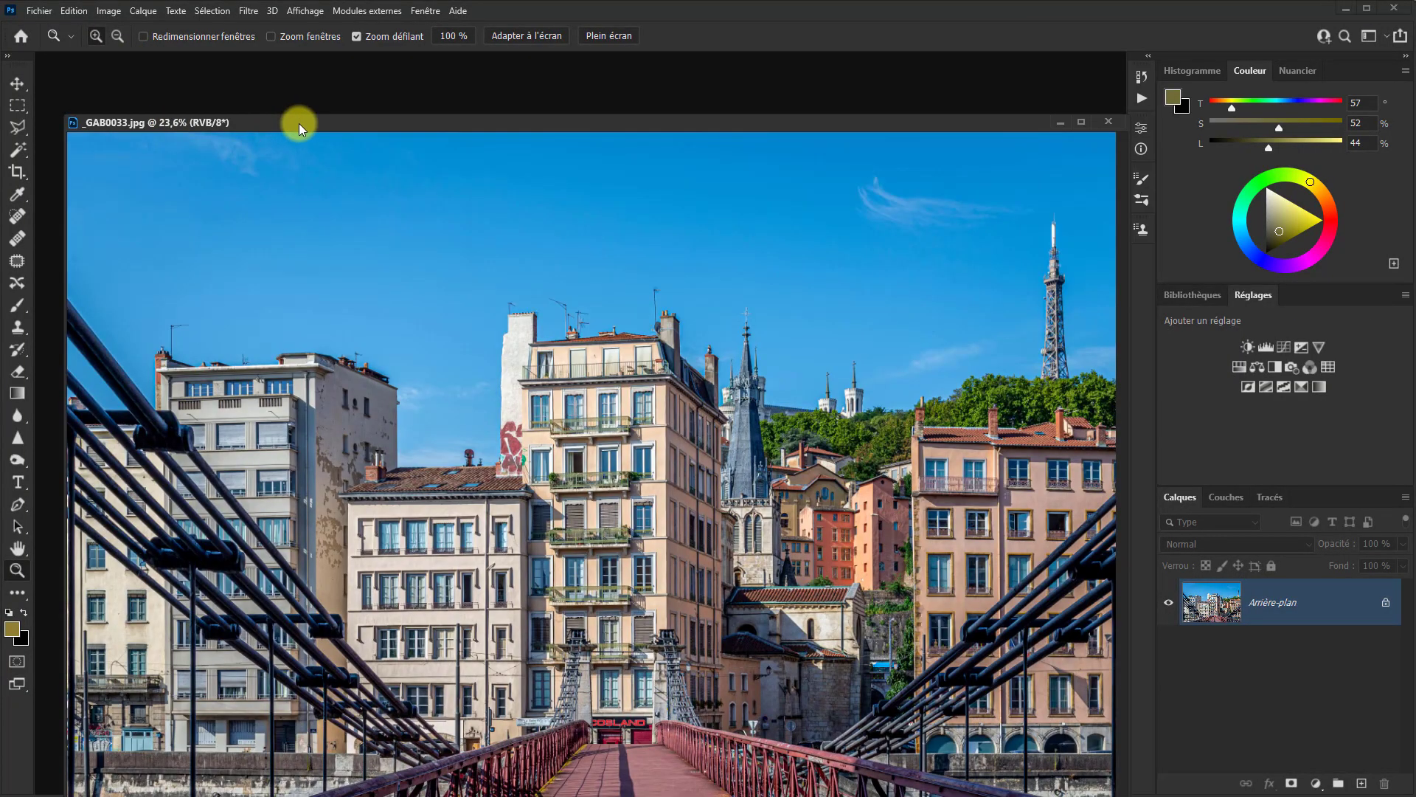
pyautogui.moveTo(298, 122); pyautogui.dragTo(292, 101)
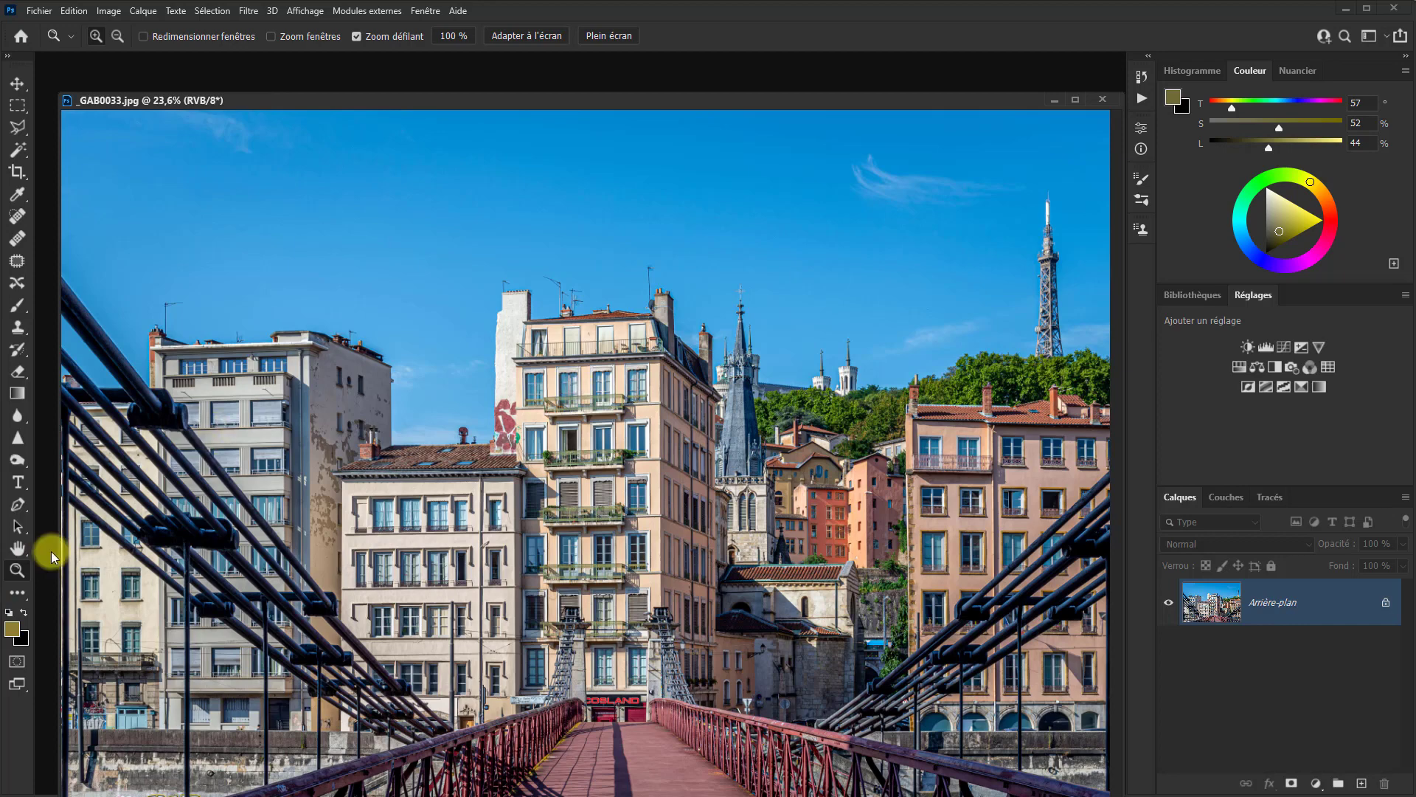
pyautogui.scroll(-1, 588, 364)
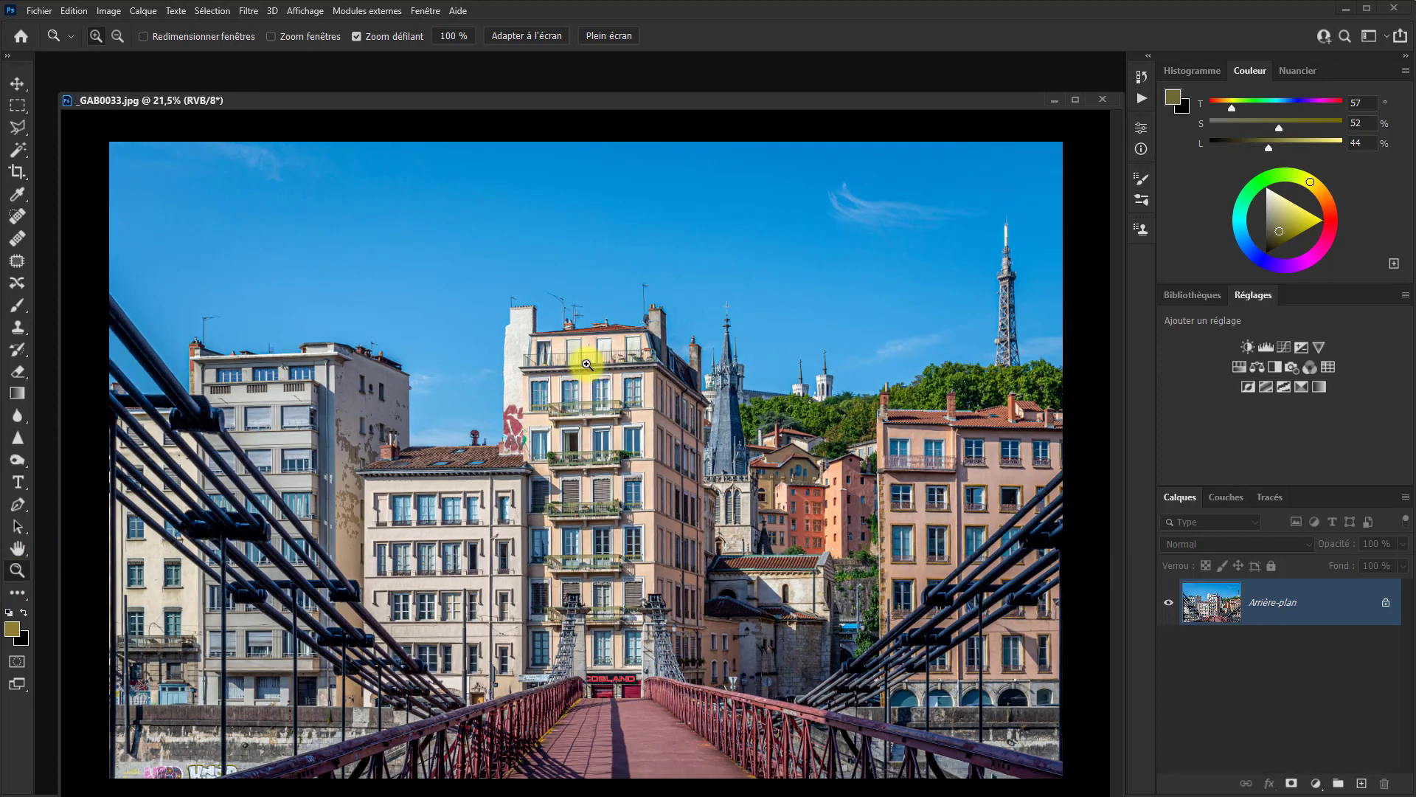
pyautogui.scroll(-3, 585, 365)
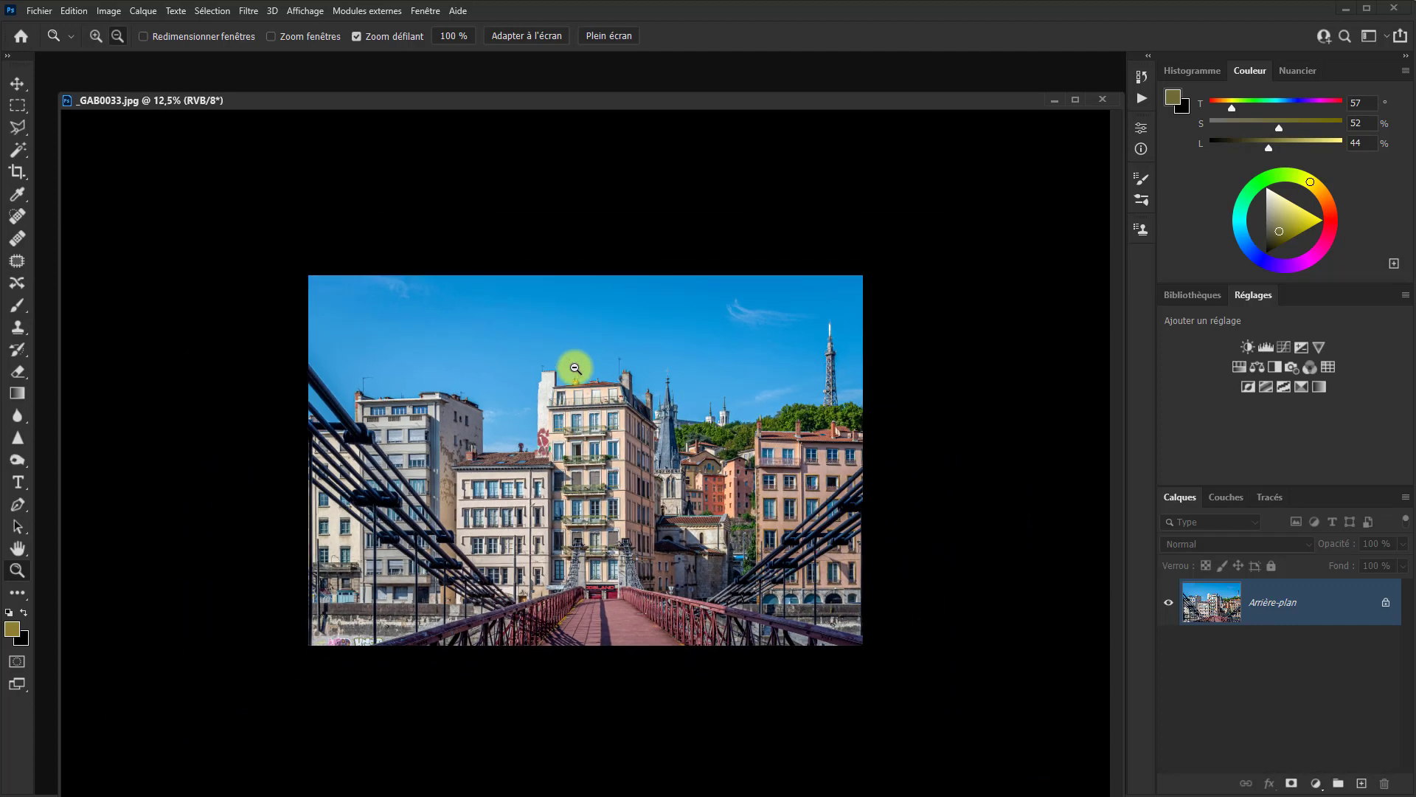
pyautogui.click(575, 366)
pyautogui.click(576, 367)
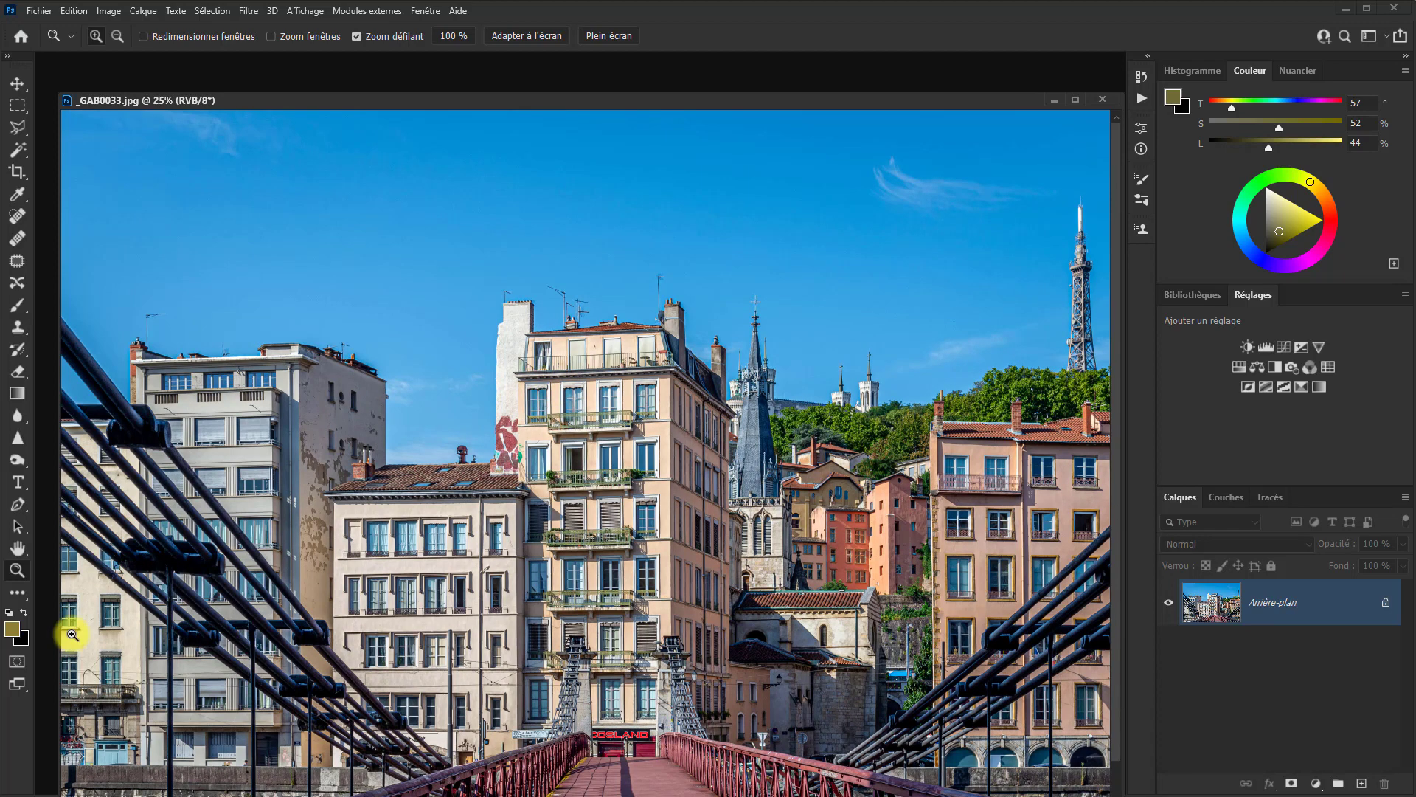
# - Turn on "Fenêtres redimensionnées par zoom" in the Outils preferences and apply the change
pyautogui.press('i')
pyautogui.hotkey('ctrl', 'k')
pyautogui.hotkey('ctrl', '4')
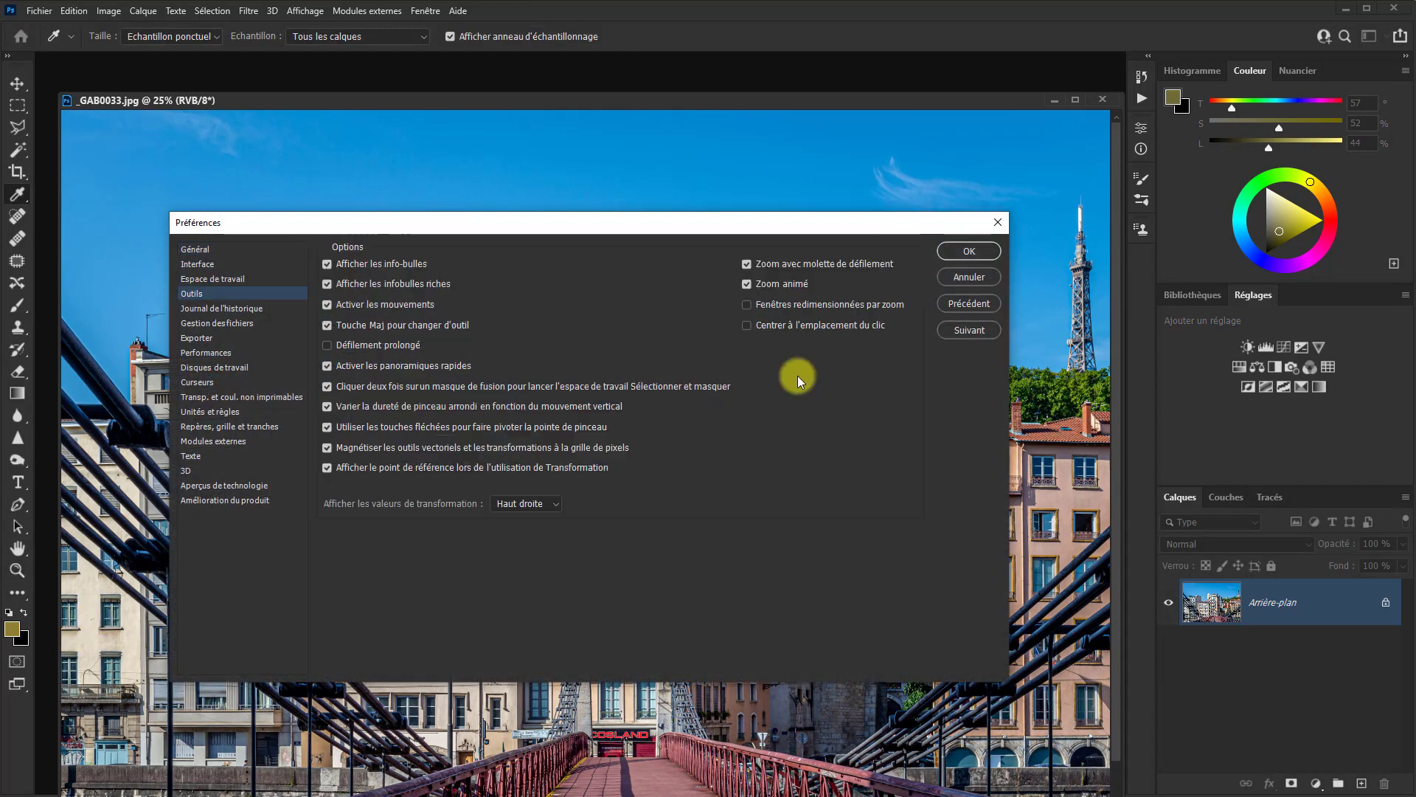
pyautogui.click(748, 306)
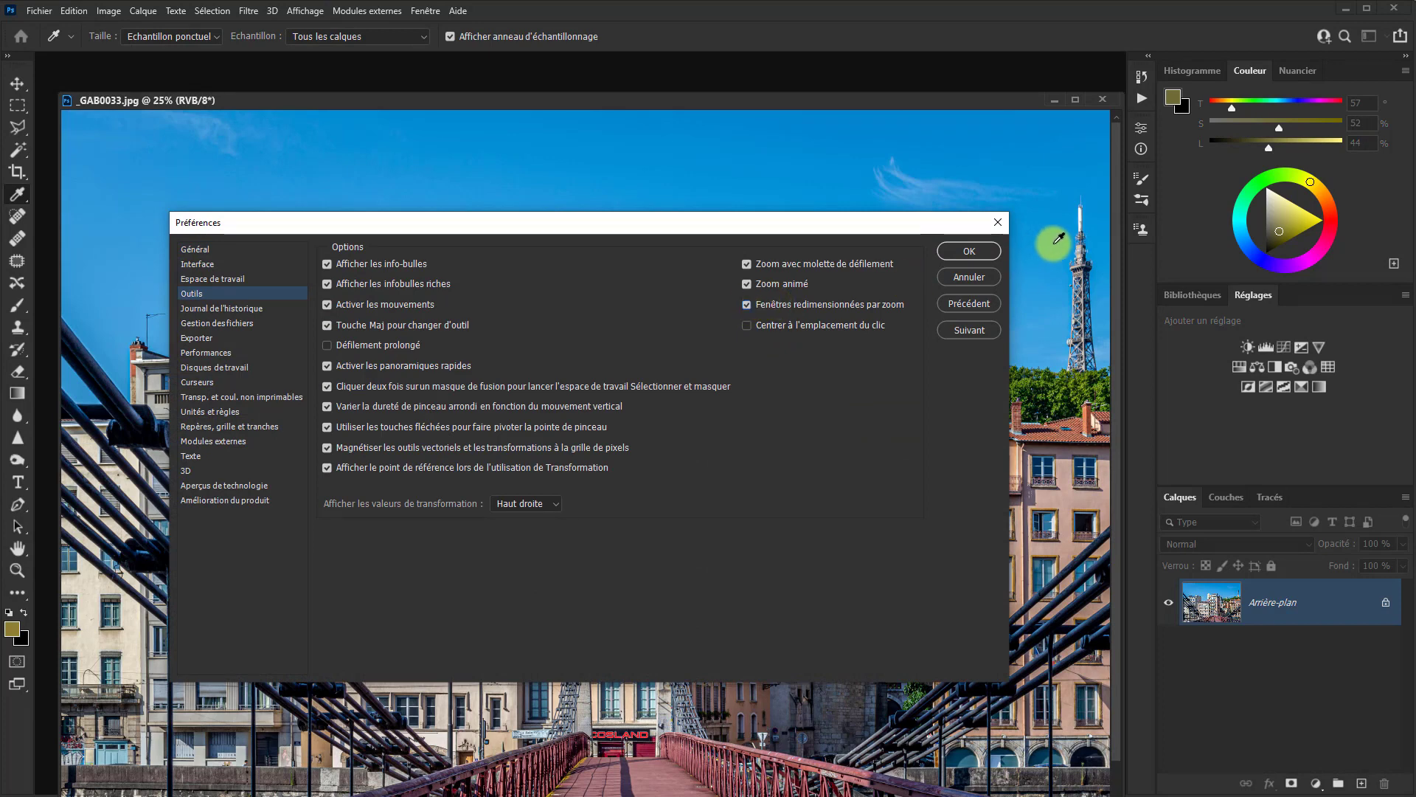
pyautogui.click(968, 250)
# - Zoom the floating photo out to 8,33 % and back in to 25 % to examine how its window resizes
pyautogui.press('alt')
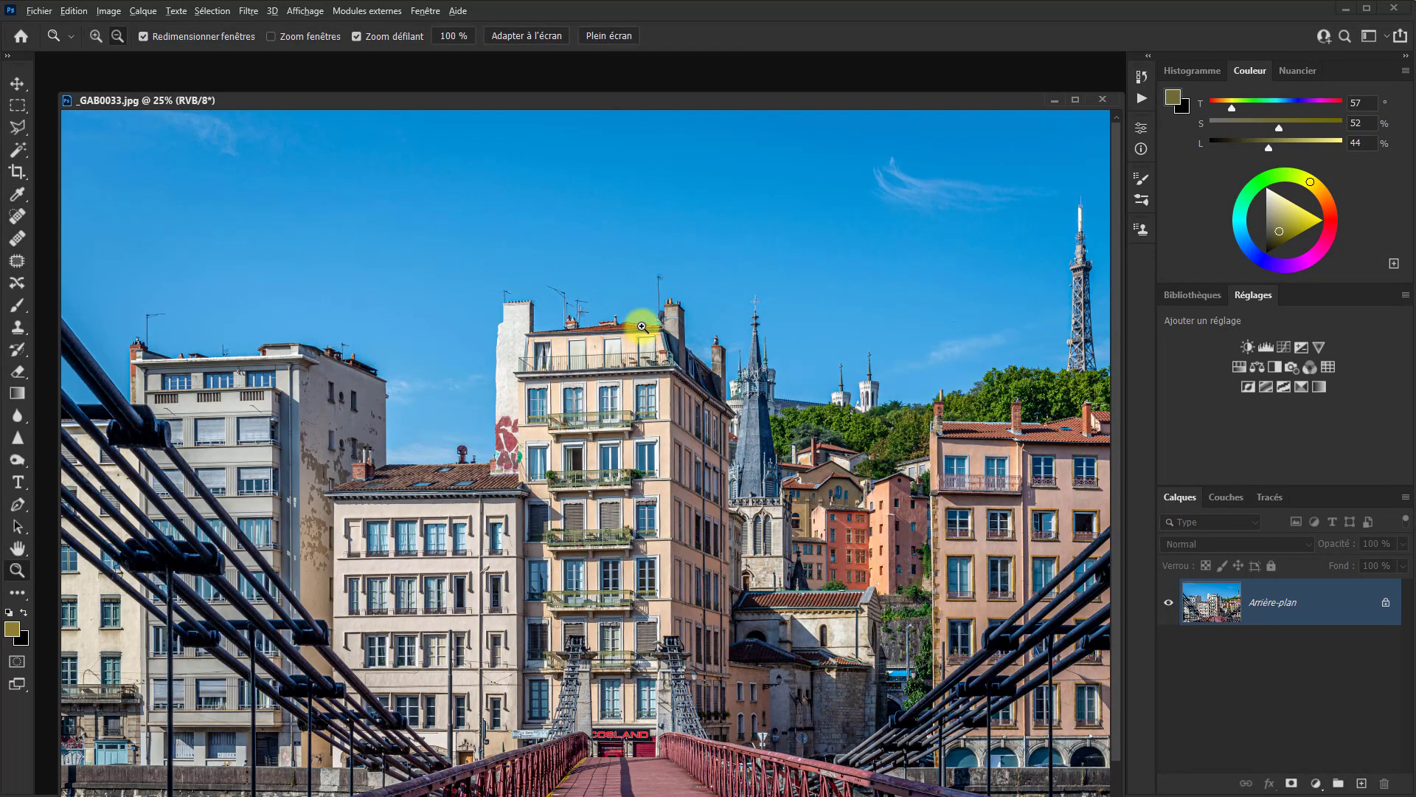
pyautogui.keyDown('alt'); pyautogui.click(642, 325); pyautogui.keyUp('alt')
pyautogui.keyDown('alt'); pyautogui.click(642, 325); pyautogui.keyUp('alt')
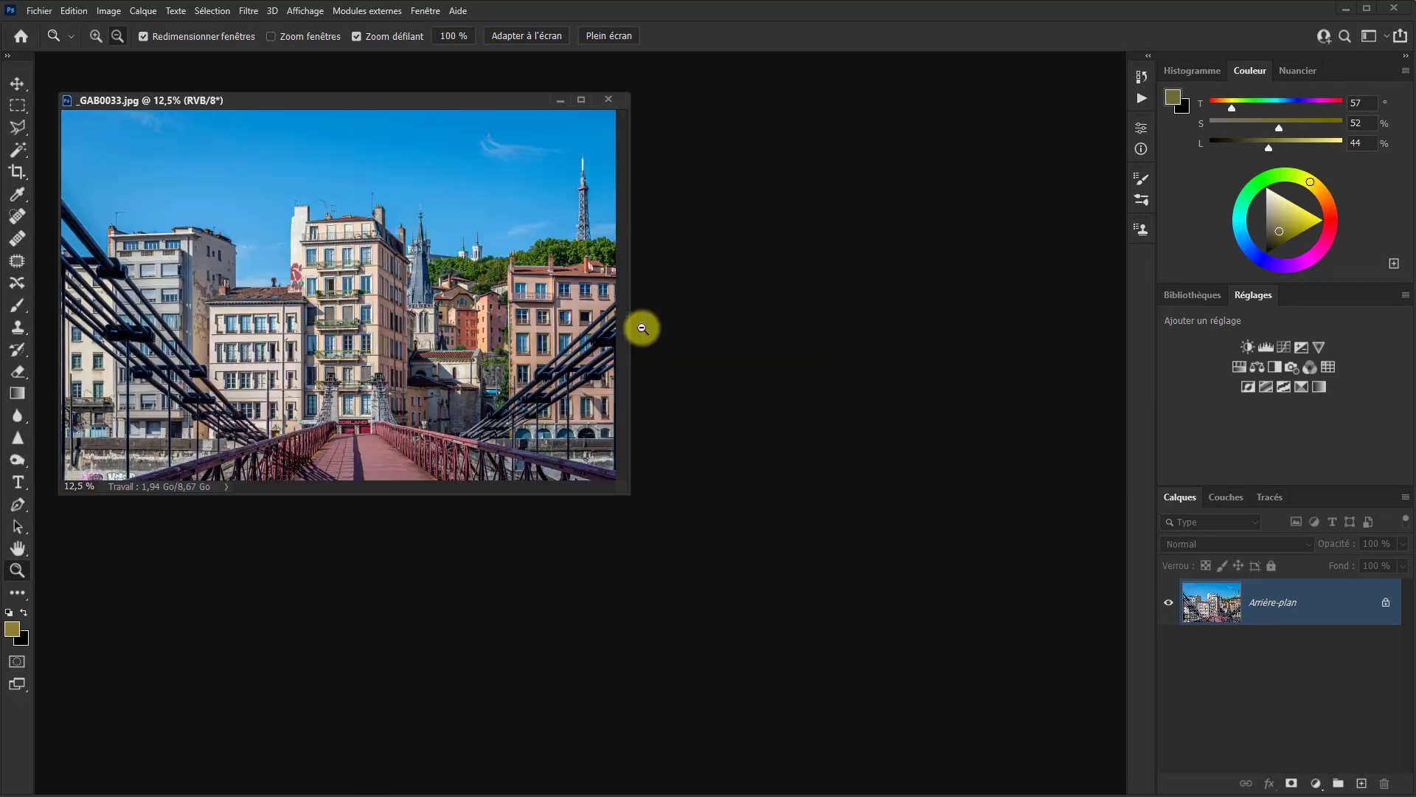
pyautogui.keyDown('alt'); pyautogui.click(594, 335); pyautogui.keyUp('alt')
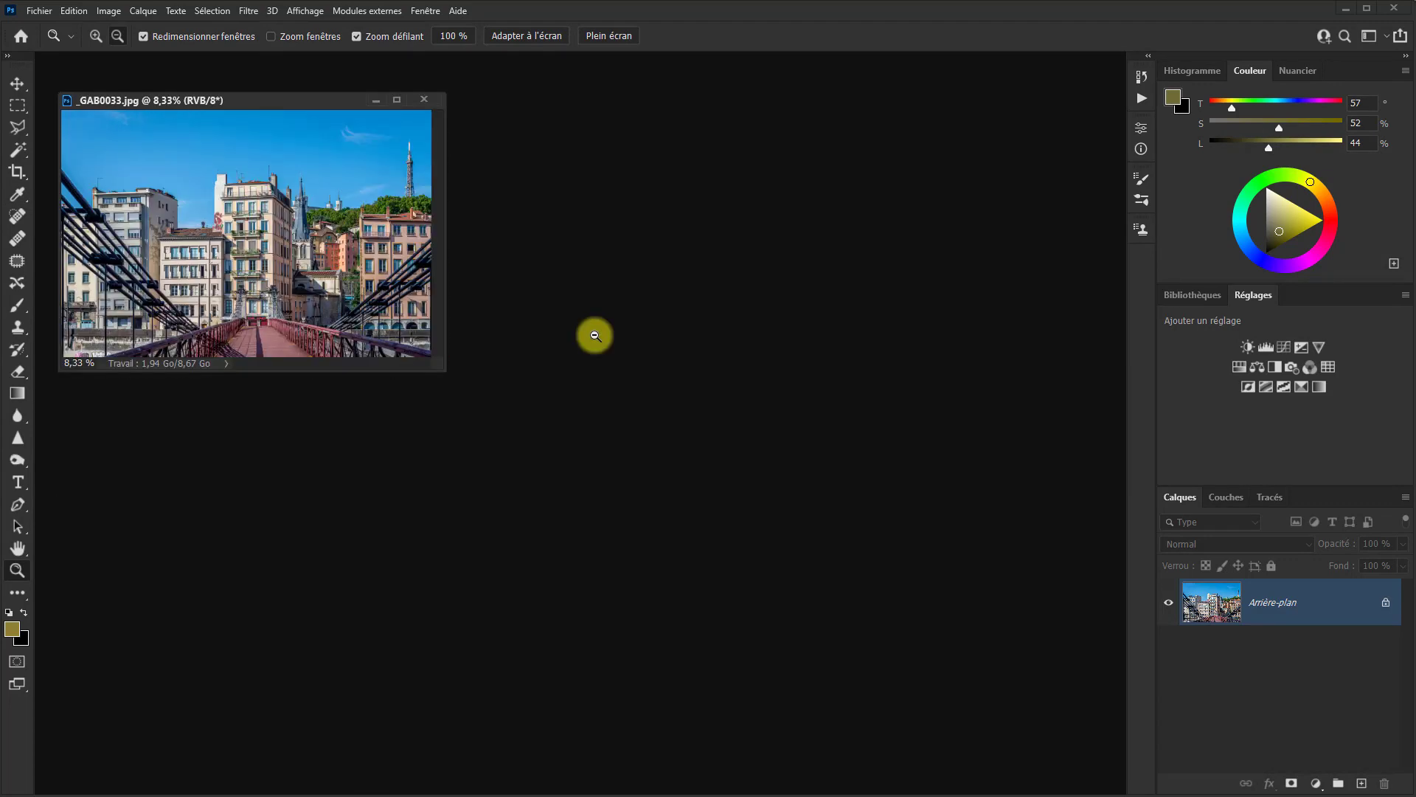
pyautogui.click(382, 270)
pyautogui.click(381, 271)
pyautogui.click(380, 276)
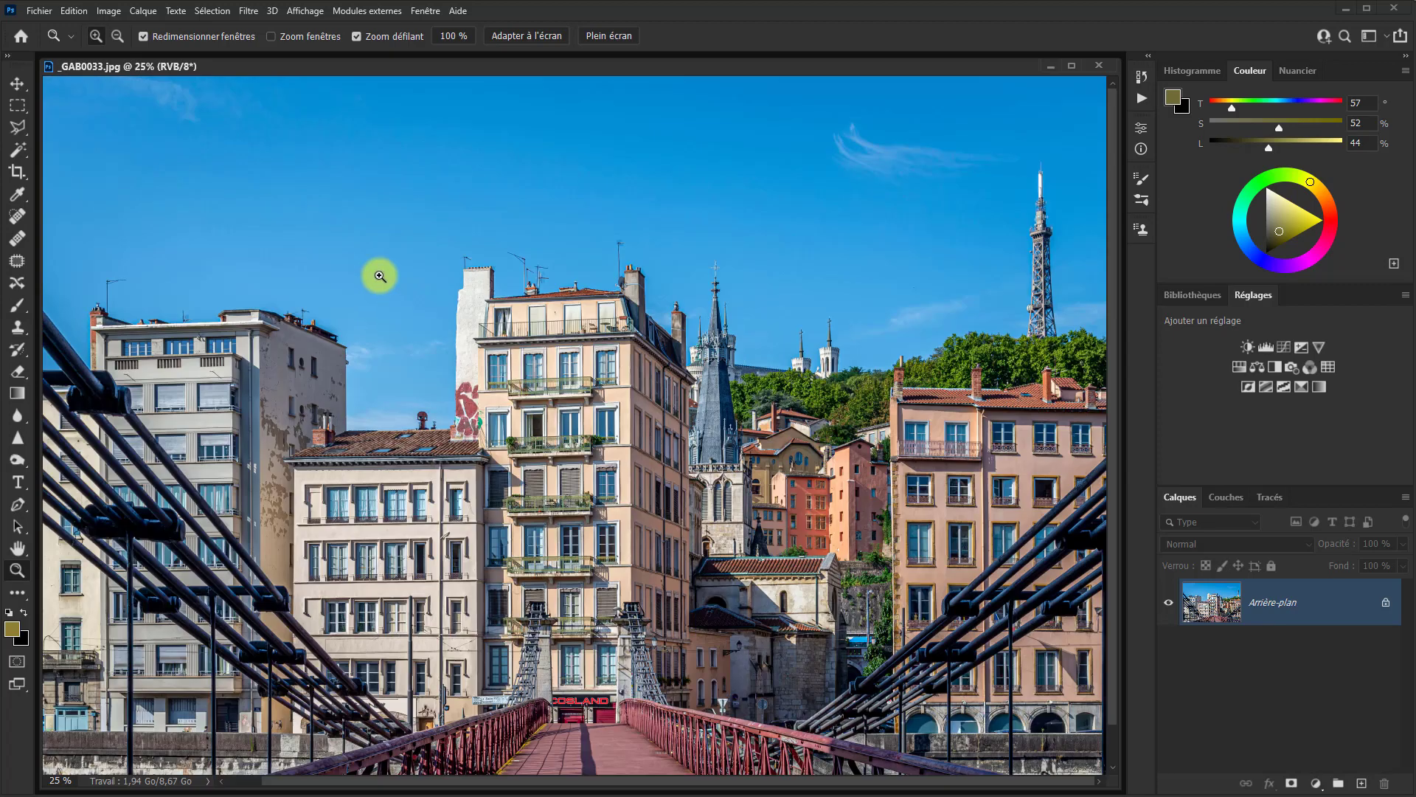
# - Turn off "Fenêtres redimensionnées par zoom" in the Outils preferences and apply the change
pyautogui.press('i')
pyautogui.hotkey('ctrl', 'k')
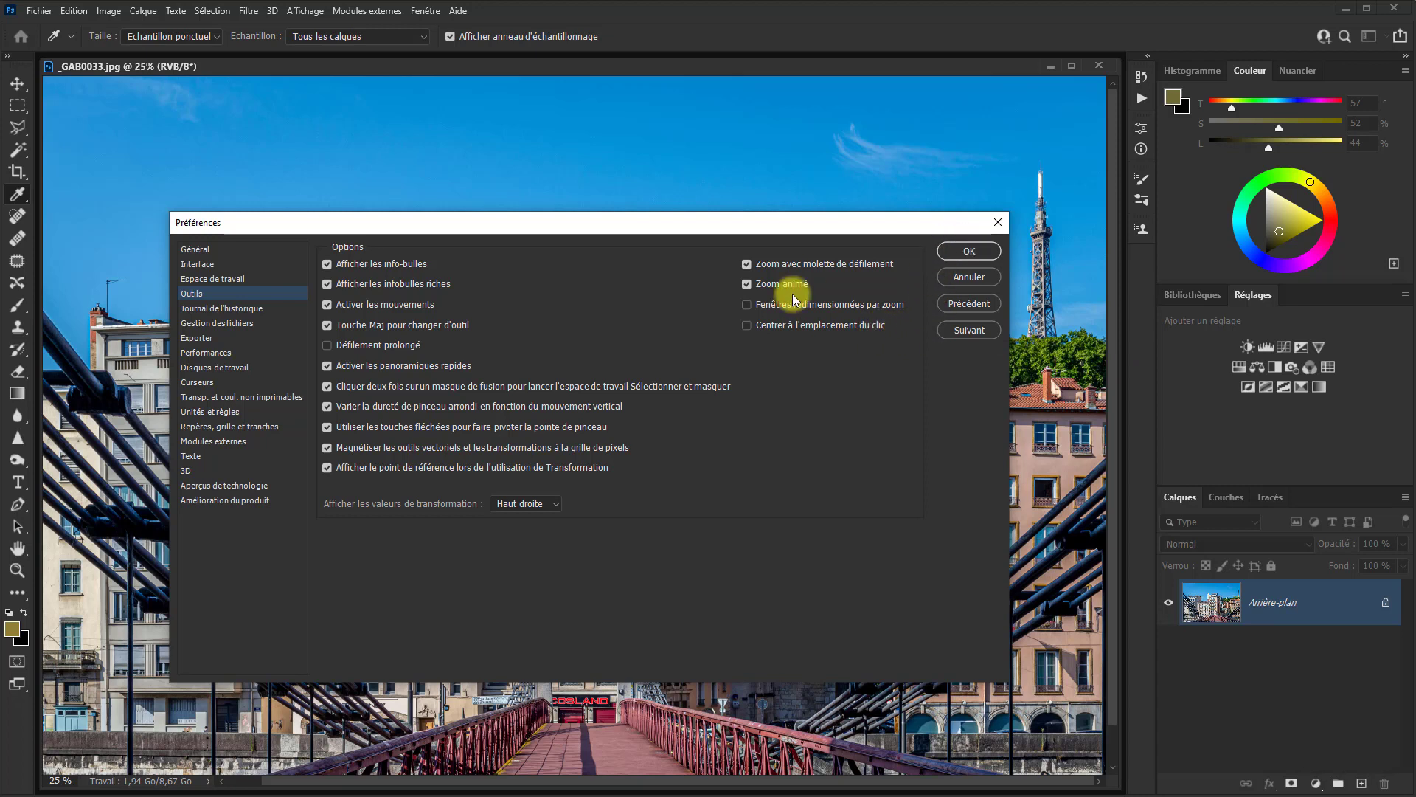
pyautogui.click(969, 251)
# - Zoom the photo out and in within its floating window to examine zooming without window resizing
pyautogui.press('z')
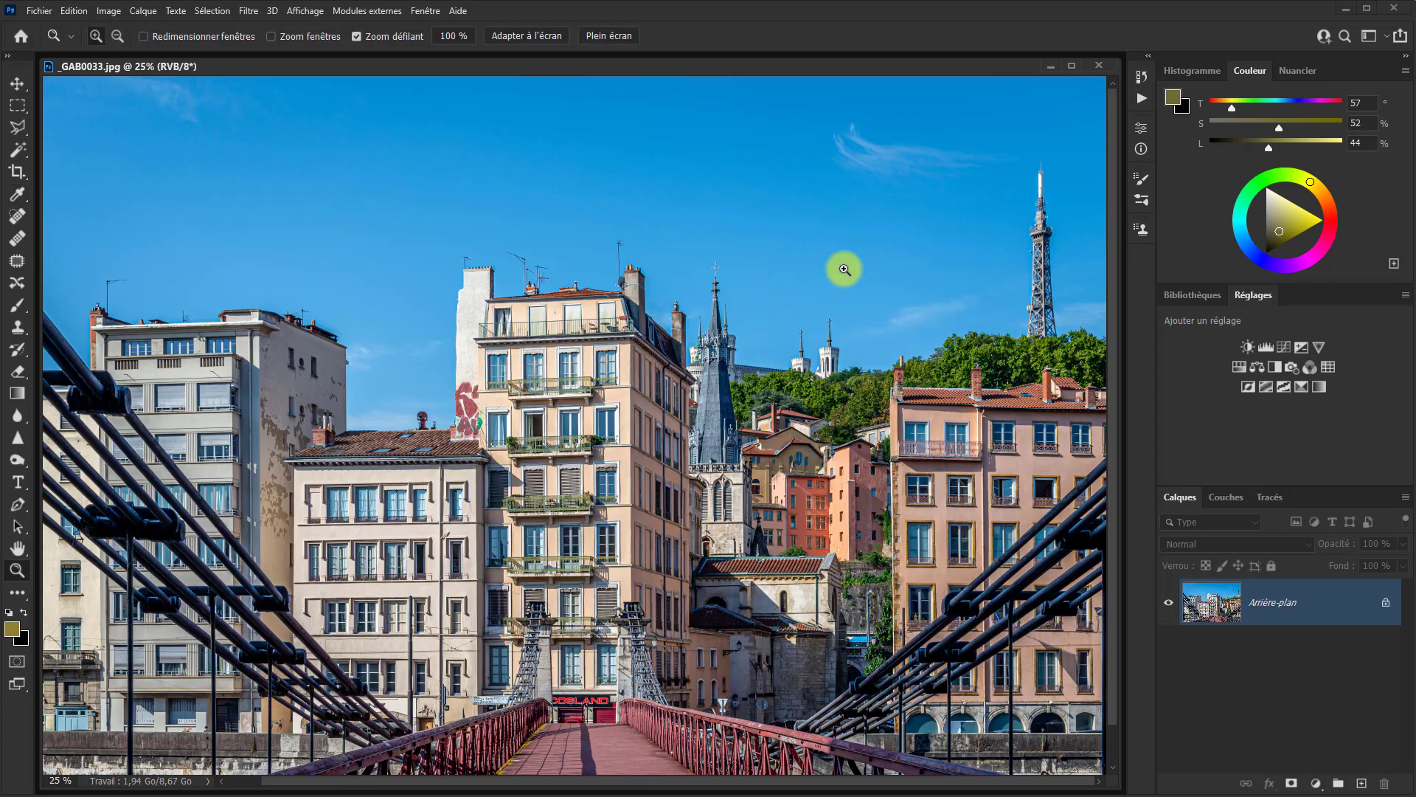
pyautogui.keyDown('alt'); pyautogui.click(845, 269); pyautogui.keyUp('alt')
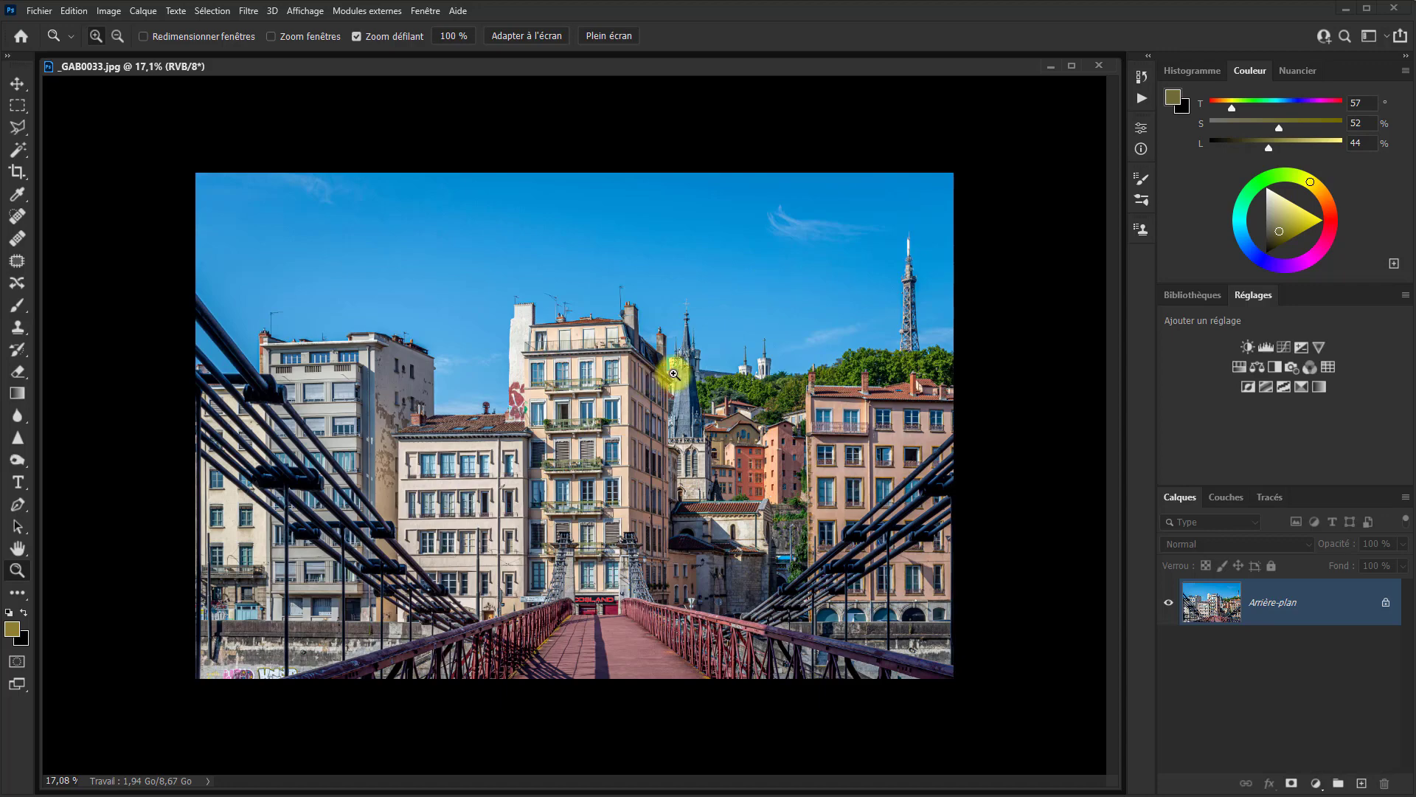
pyautogui.click(801, 232)
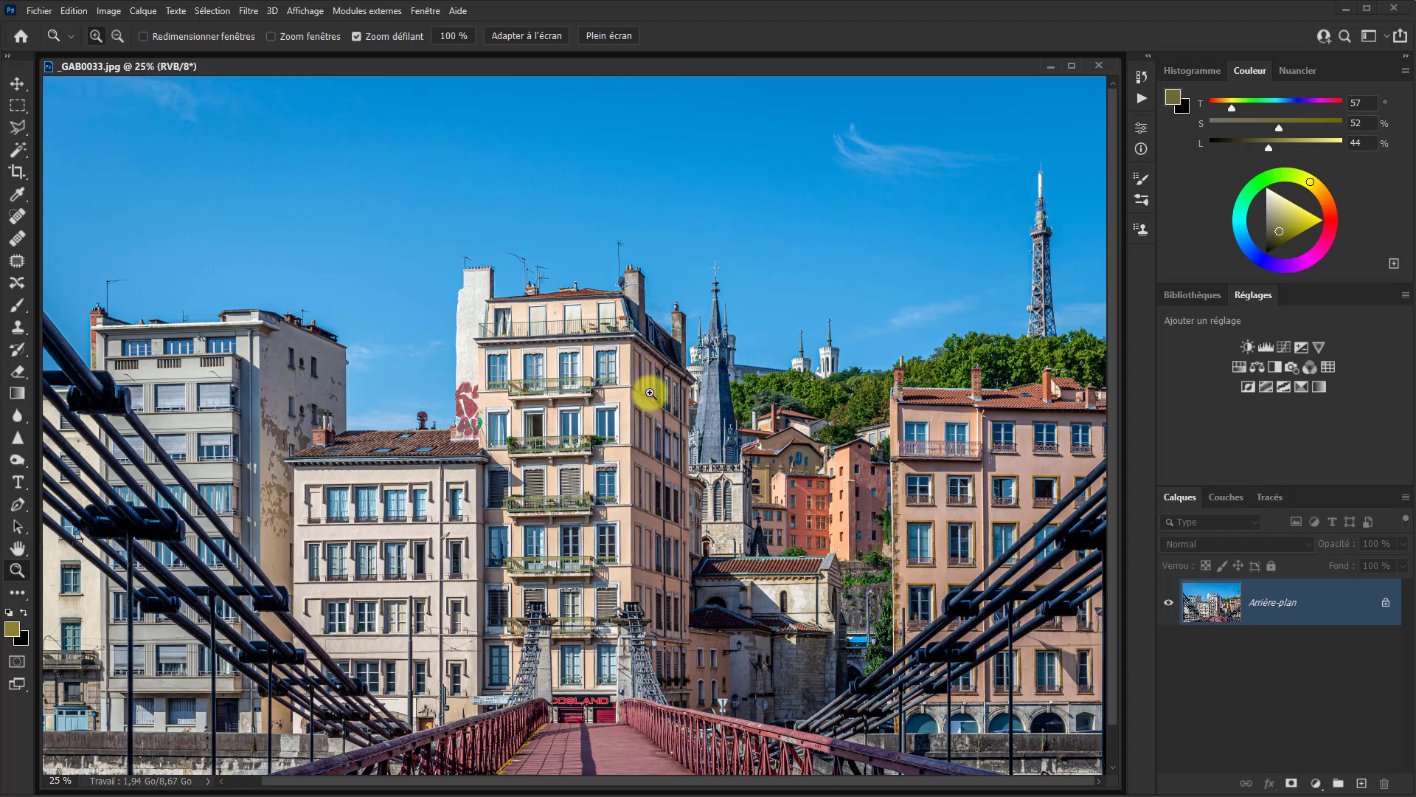
pyautogui.scroll(-3, 649, 391)
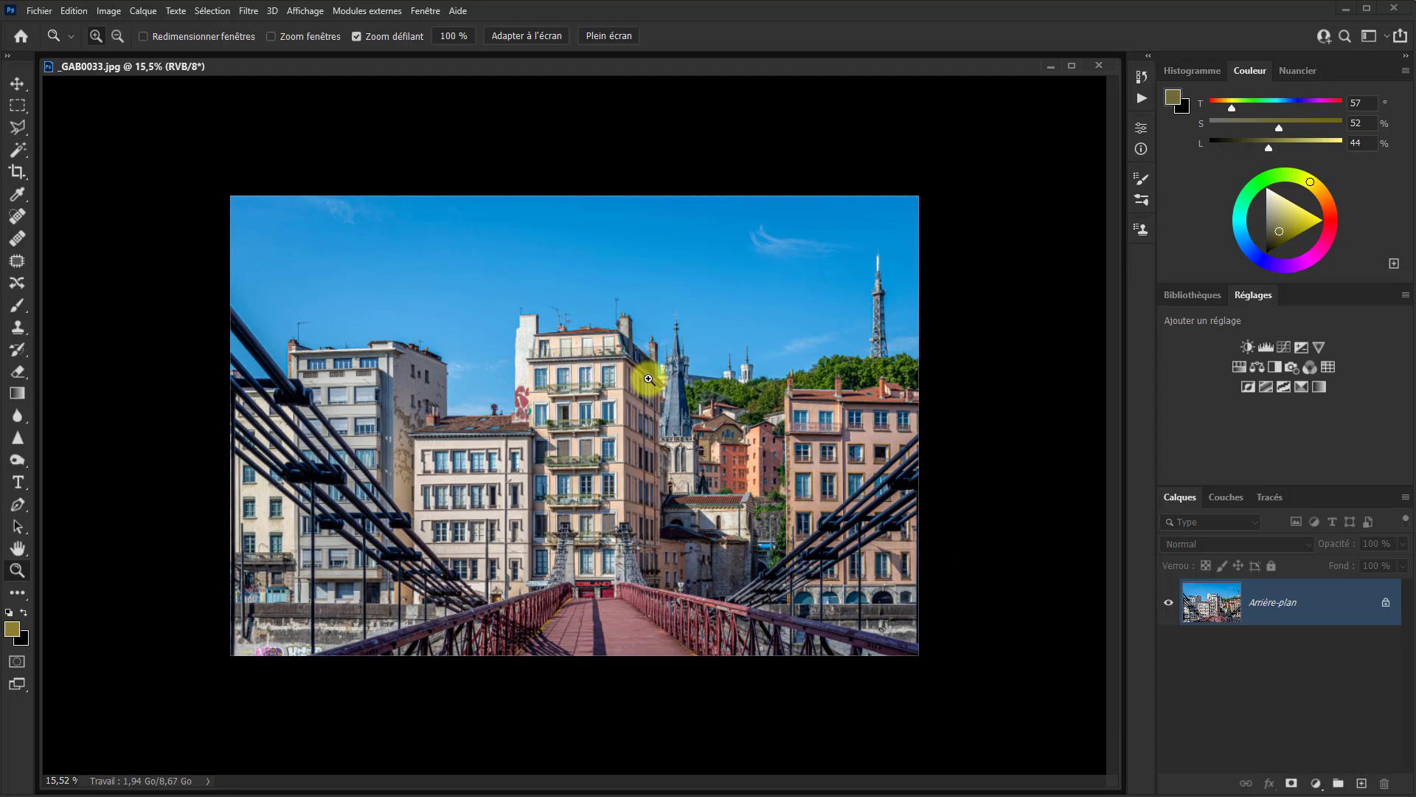
# - Turn on "Centrer à l'emplacement du clic" in the Outils preferences and apply the change
pyautogui.hotkey('ctrl', 'k')
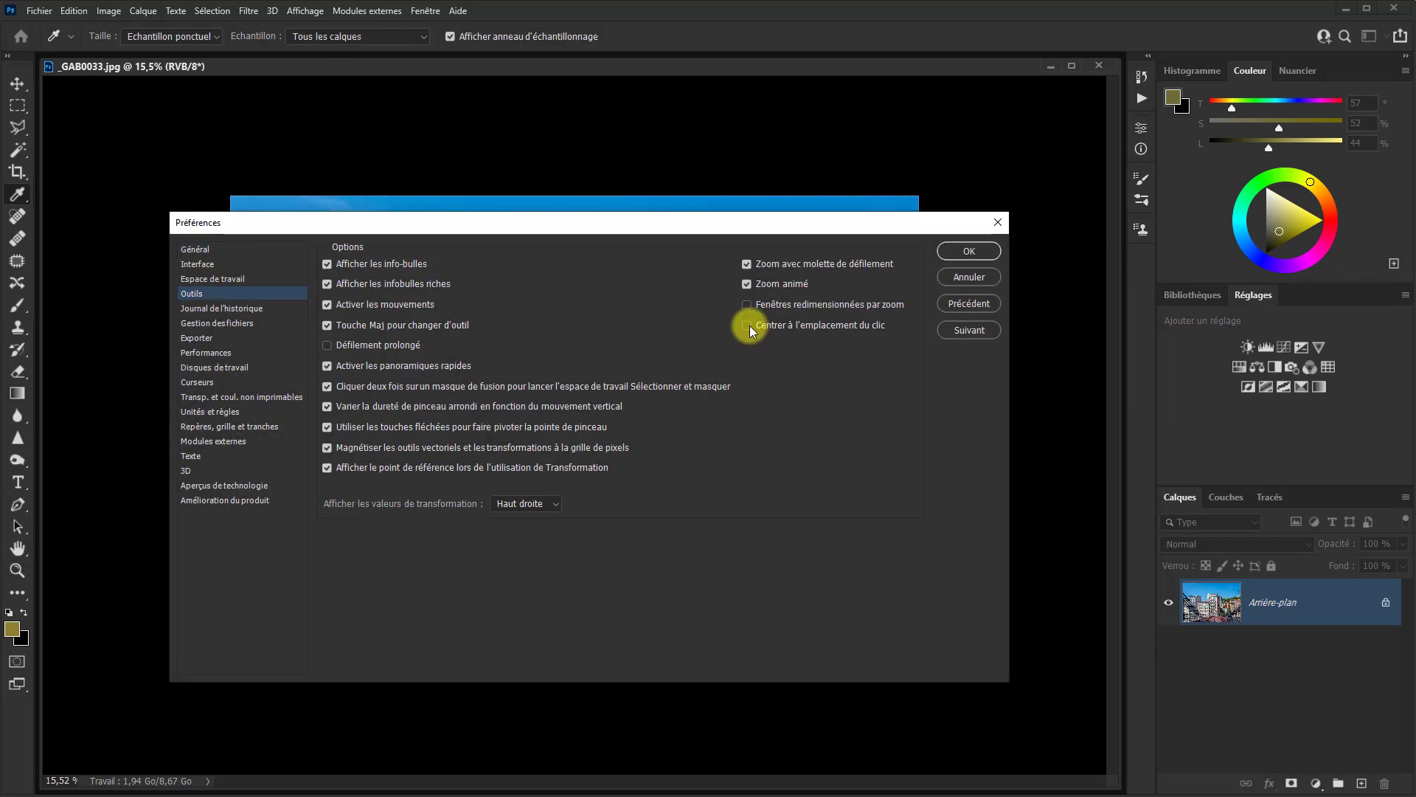
pyautogui.click(750, 326)
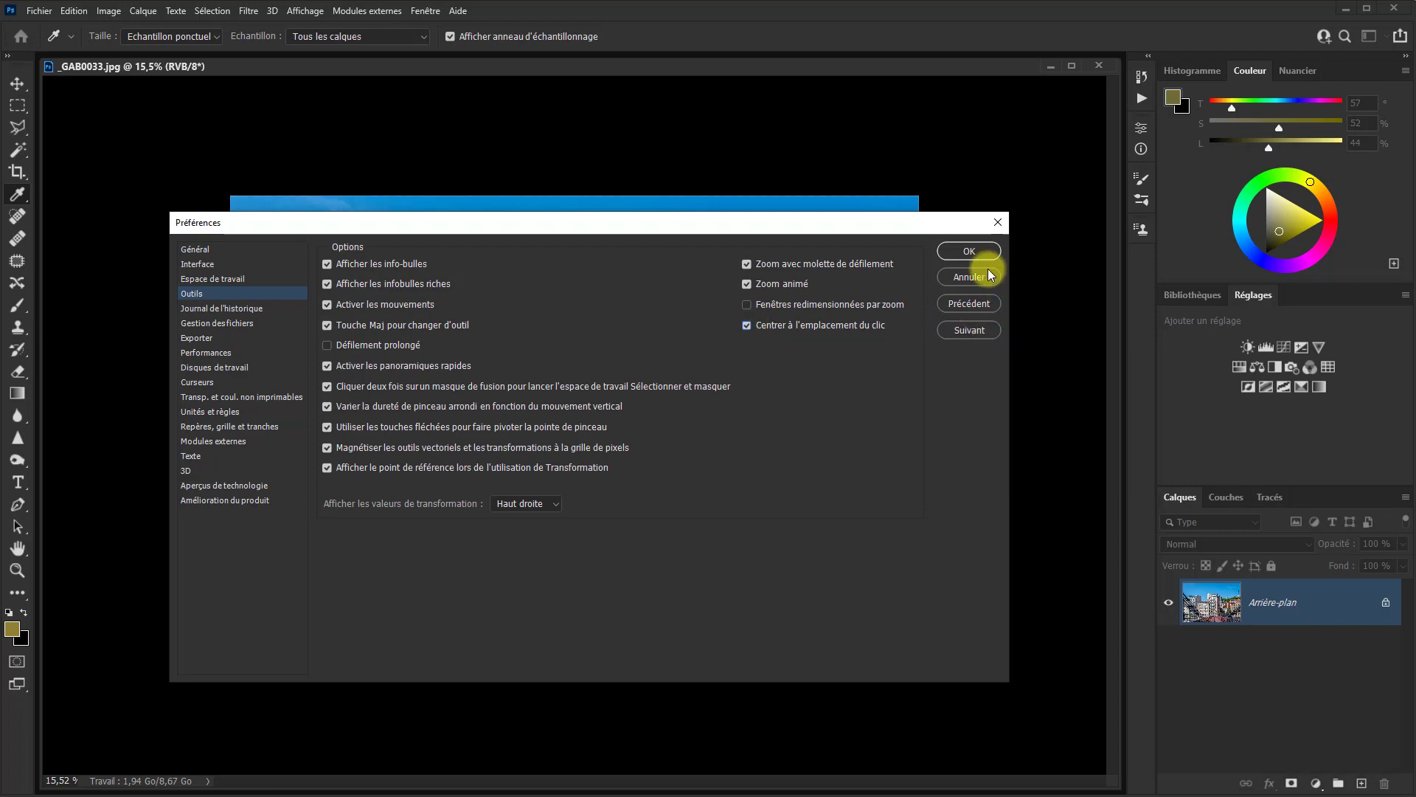
pyautogui.click(965, 253)
# - Zoom in on the sky near the metal tower to examine how the view centres on the pointer
pyautogui.press('z')
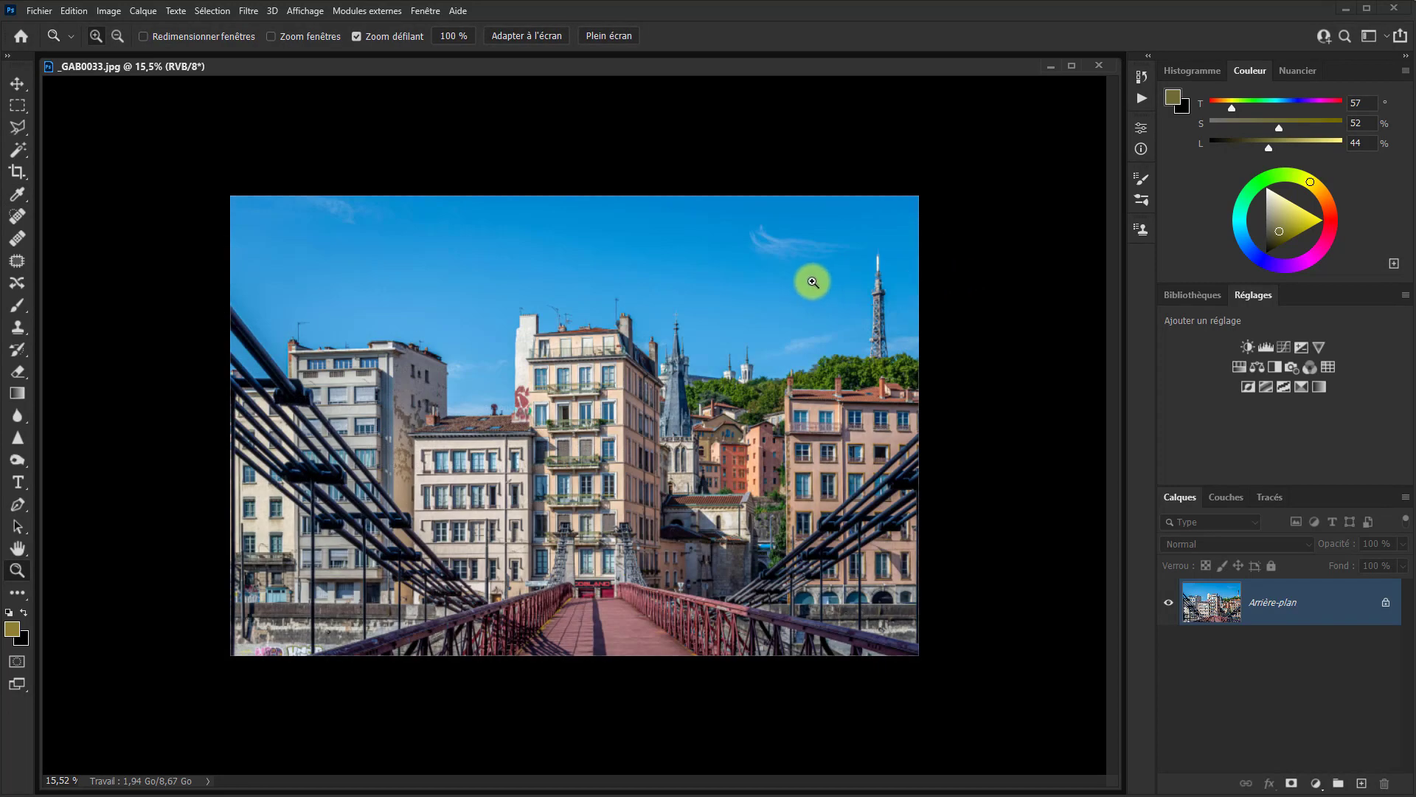
pyautogui.scroll(3, 768, 281)
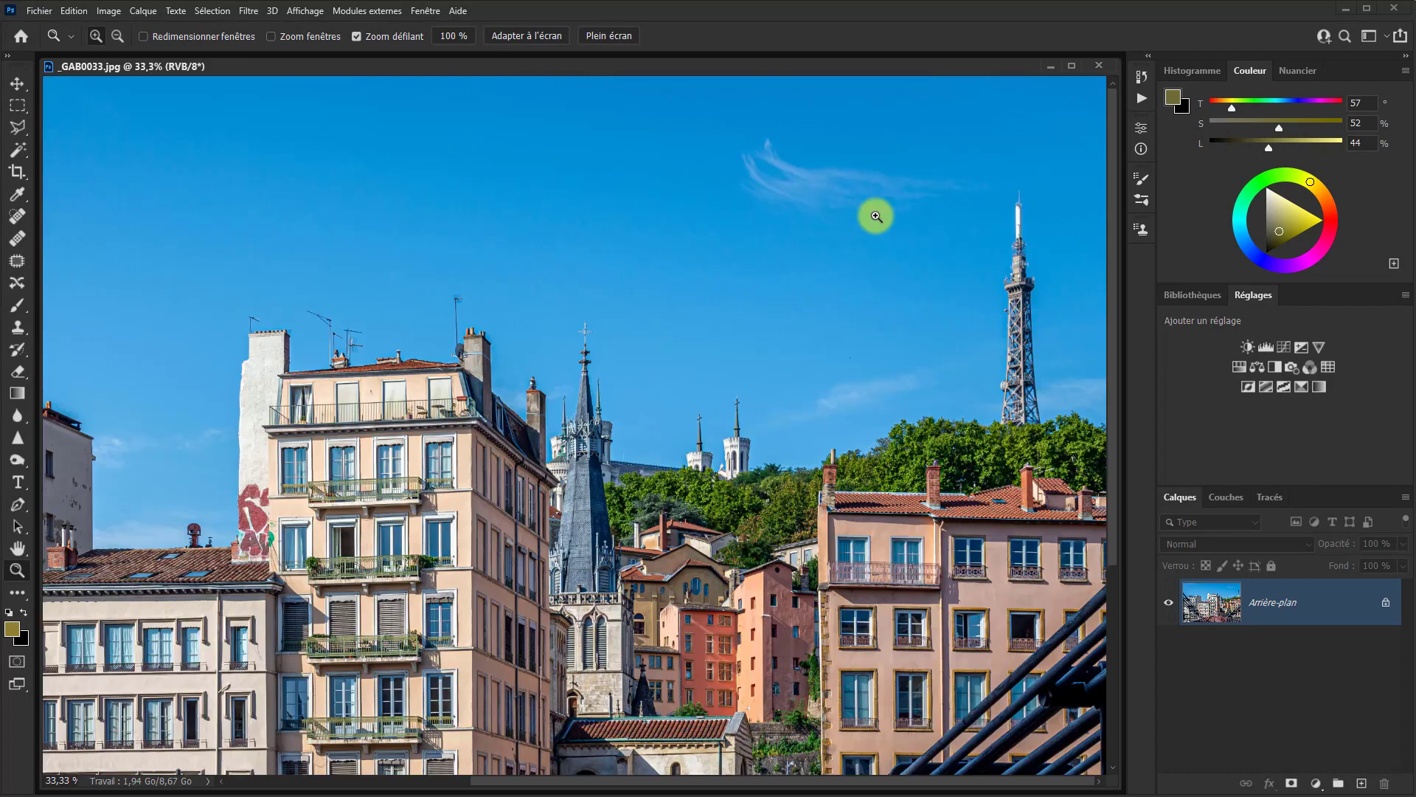
pyautogui.scroll(2, 877, 216)
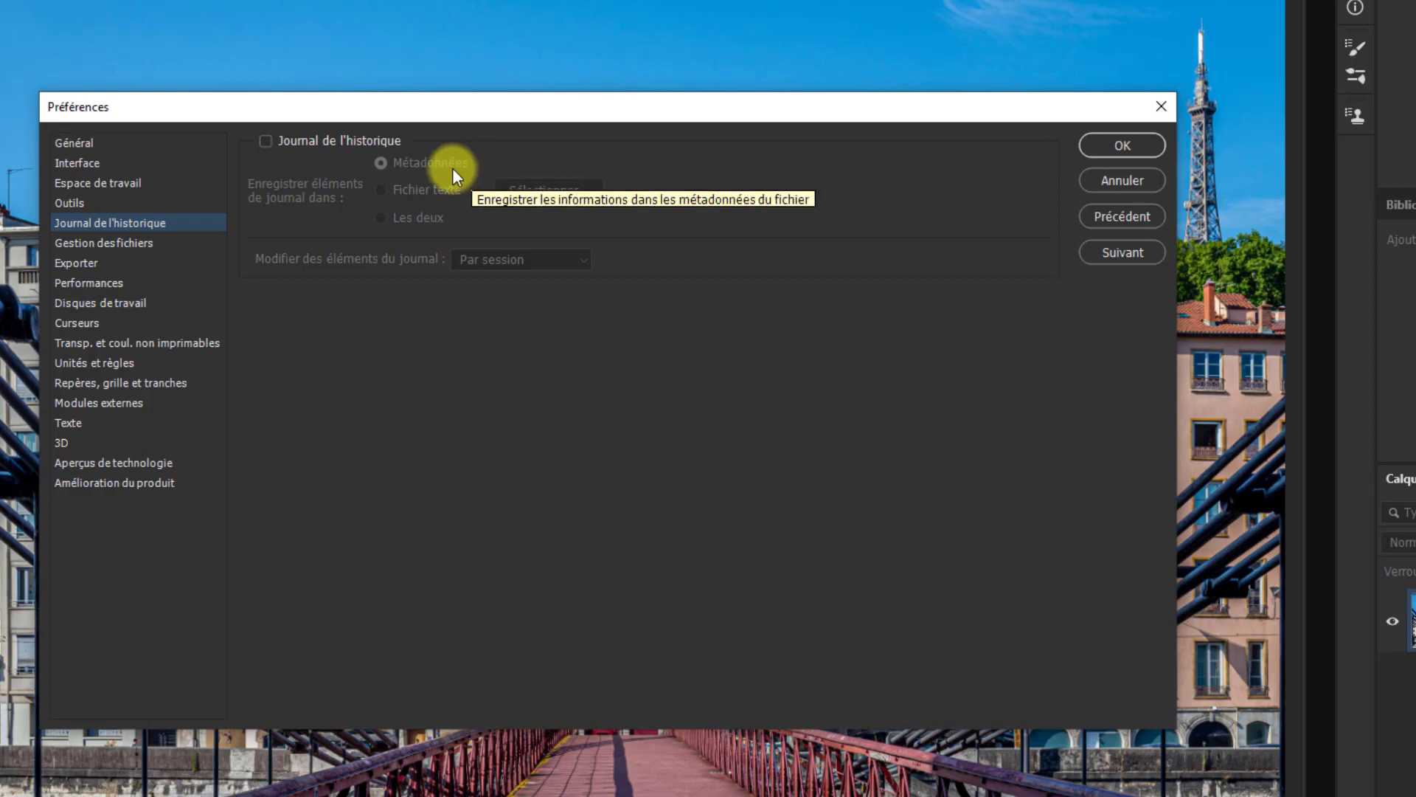
# - Turn on "Journal de l'historique" and look at its text-file saving and "Modifier des éléments du journal" options
pyautogui.click(264, 141)
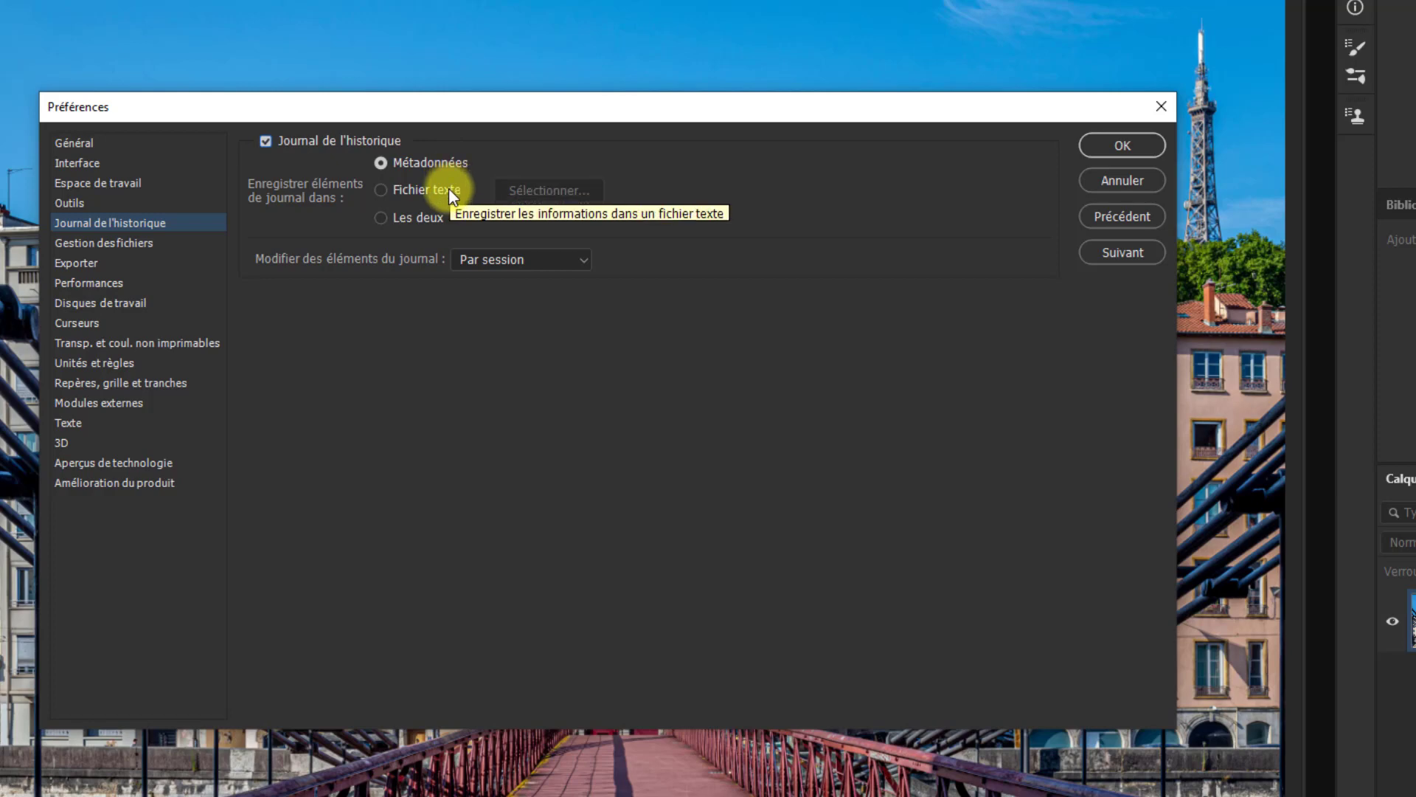
pyautogui.click(380, 191)
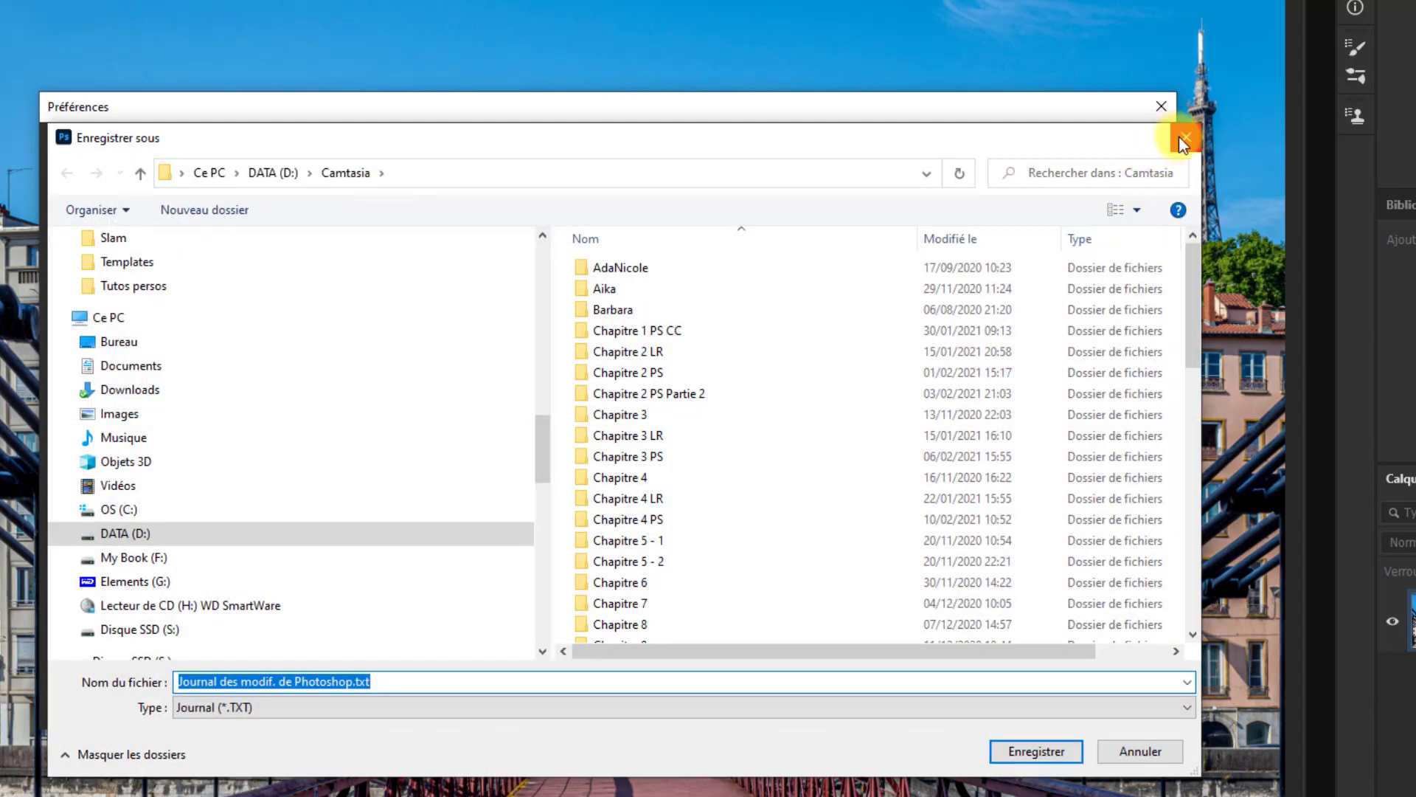
pyautogui.click(1178, 137)
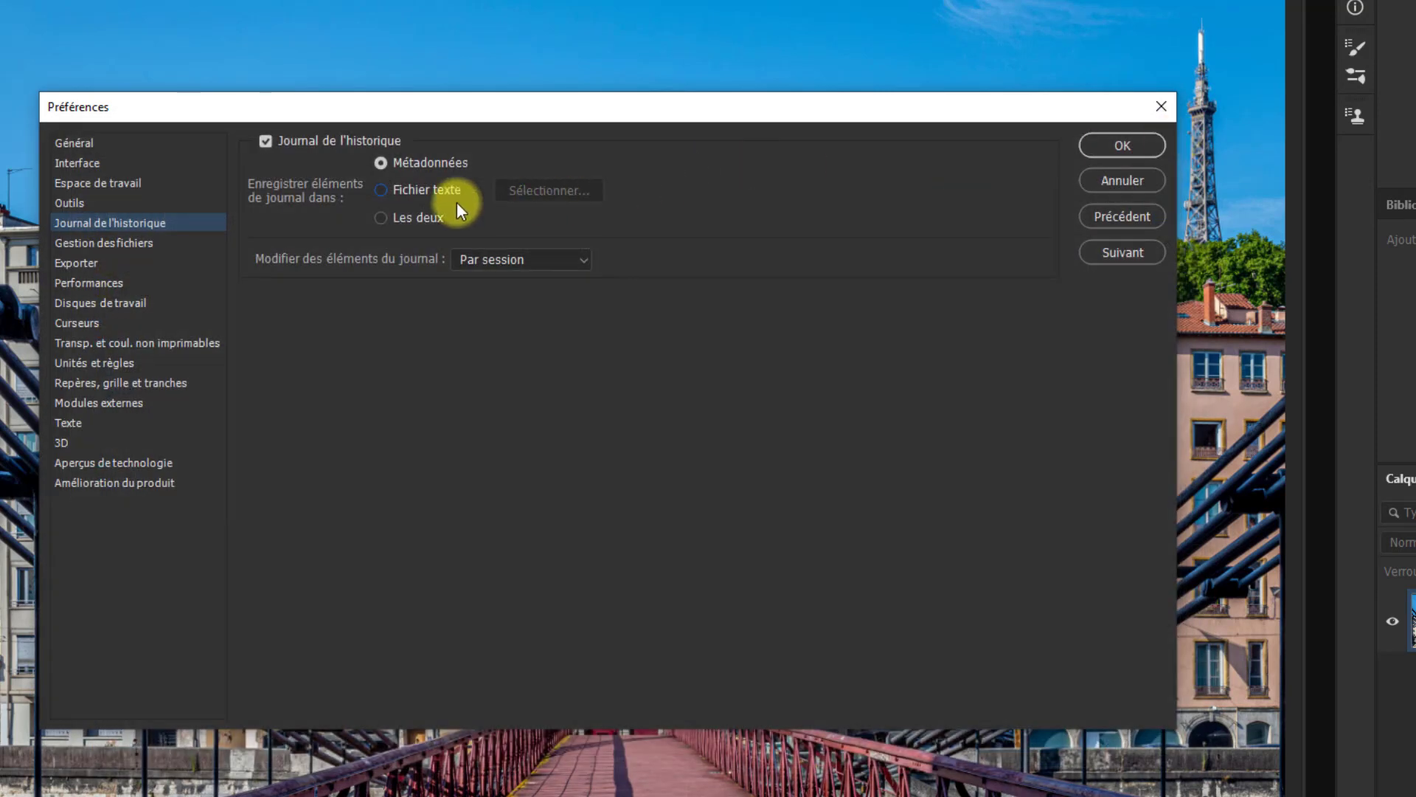
pyautogui.click(586, 262)
pyautogui.click(585, 263)
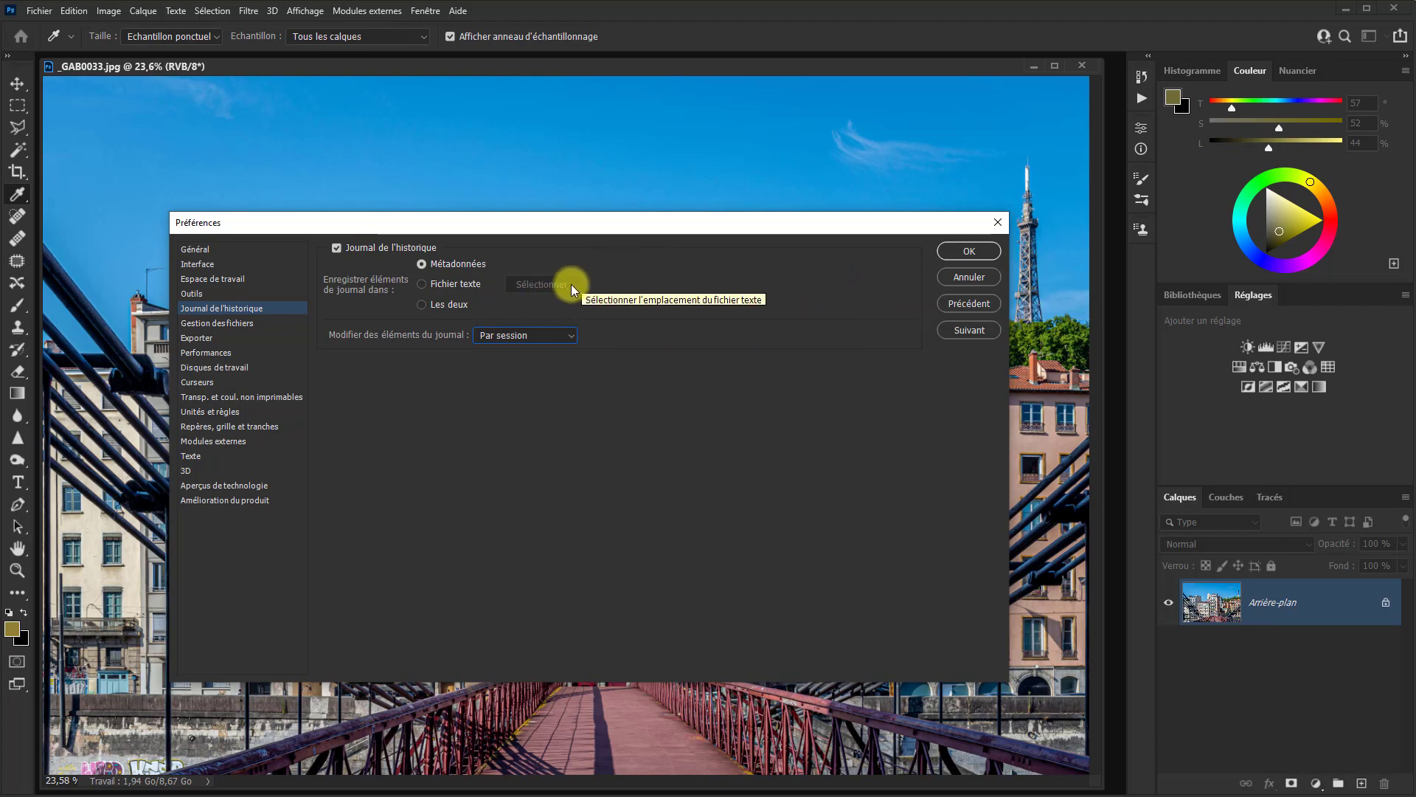
# - Turn off "Journal de l'historique" and review the Espace de travail and Outils preferences
pyautogui.click(335, 248)
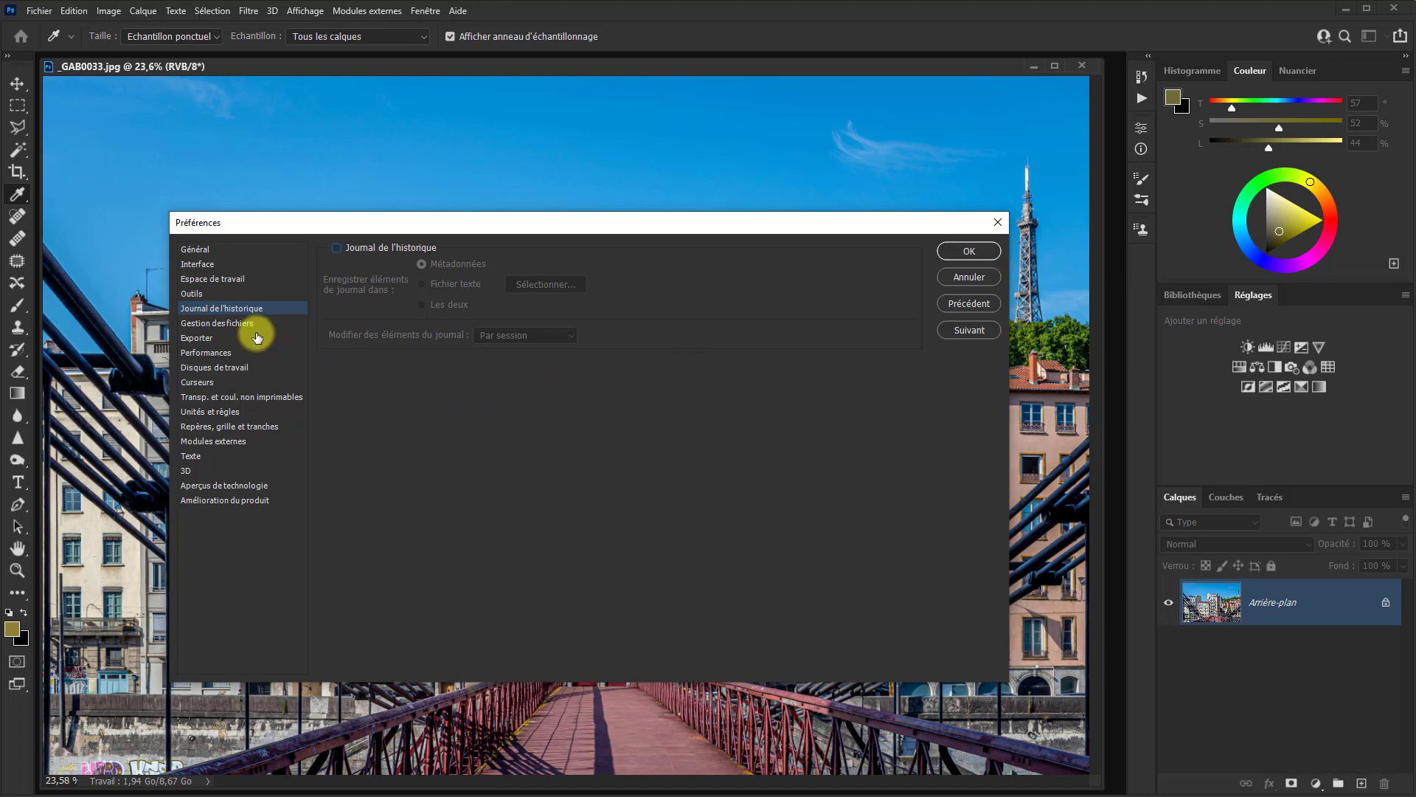
pyautogui.click(234, 284)
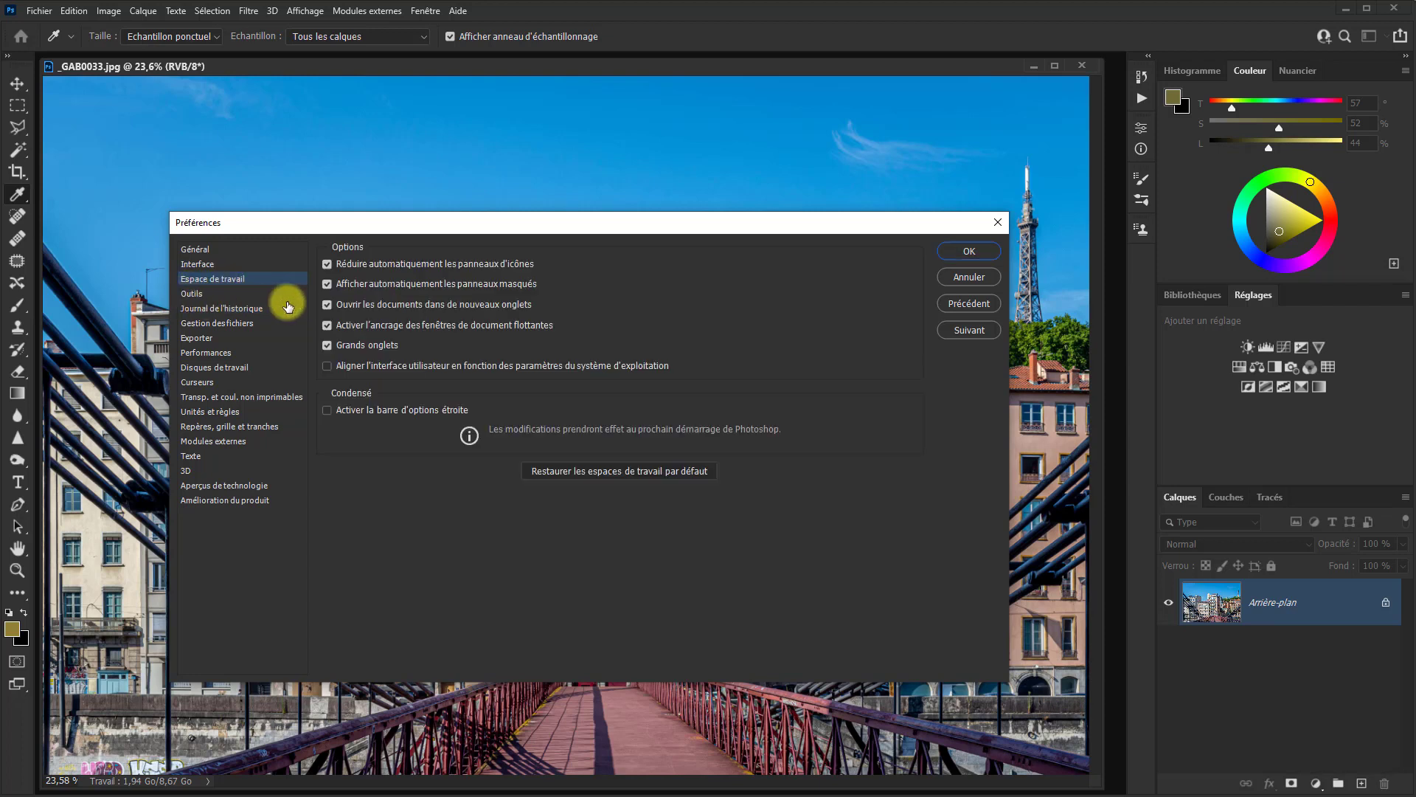
pyautogui.click(203, 296)
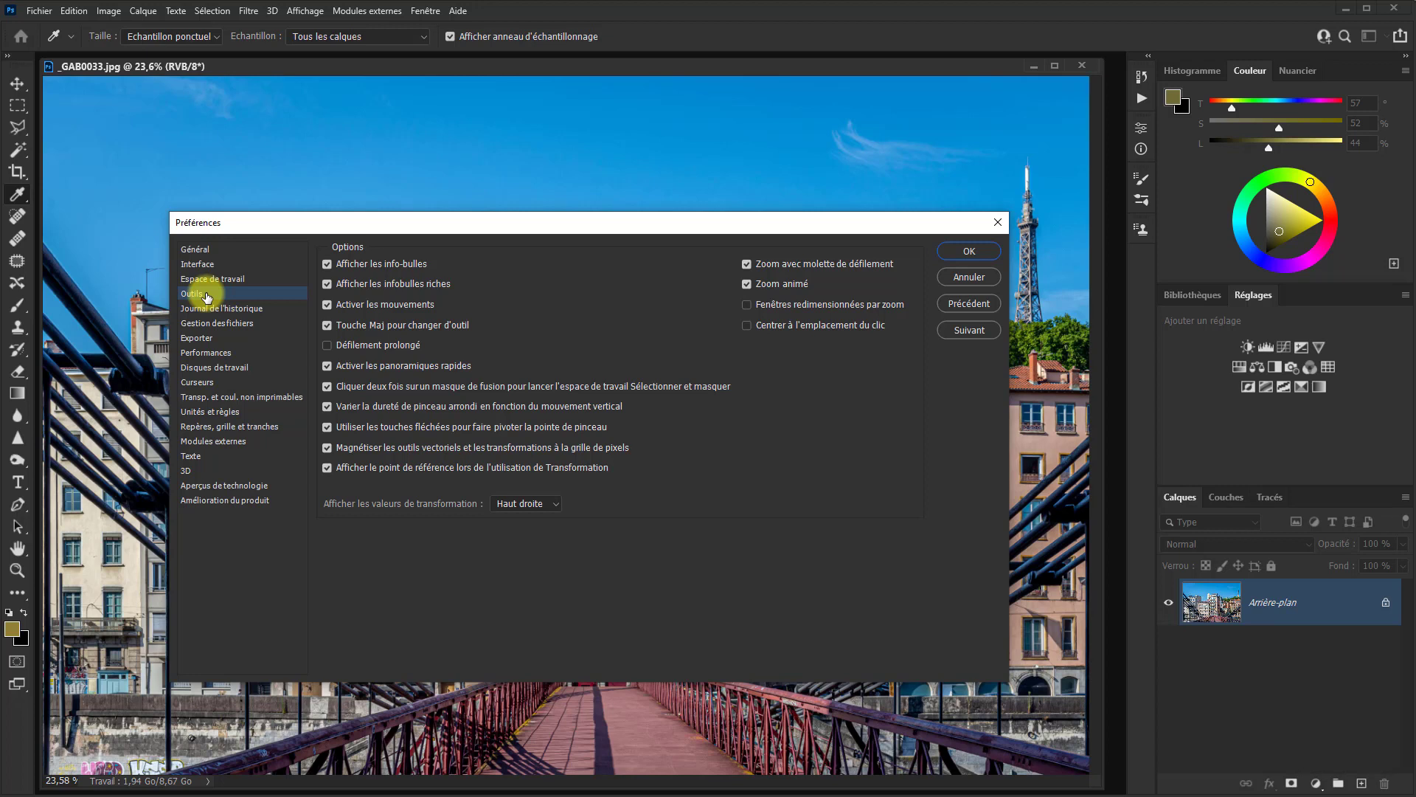
# - Display the "Journal de l'historique" preferences
pyautogui.click(233, 313)
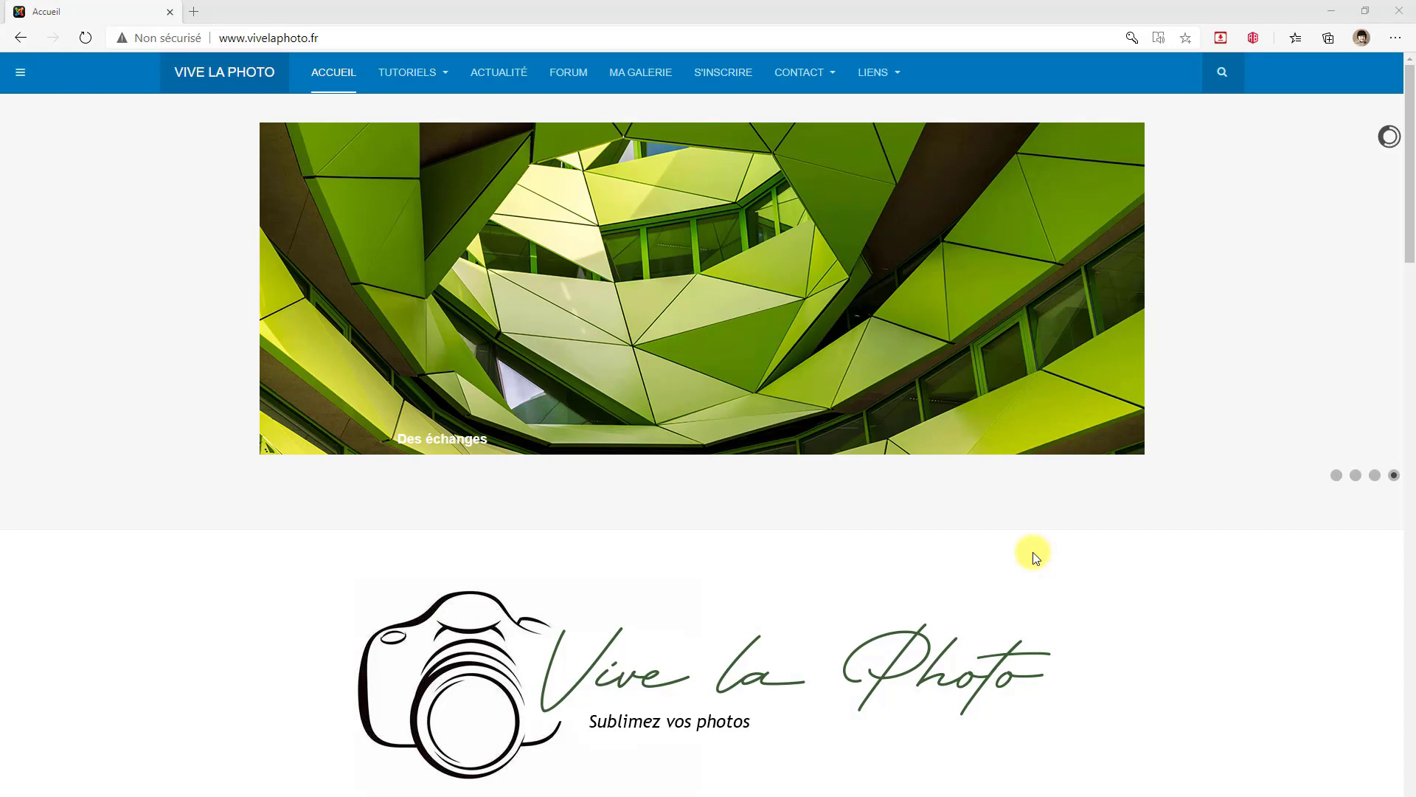
# - In the web browser, open the "Lightroom - Formation complète" tutorials on the Vive la Photo site and look through the "Le module Développement" videos
pyautogui.moveTo(614, 302)
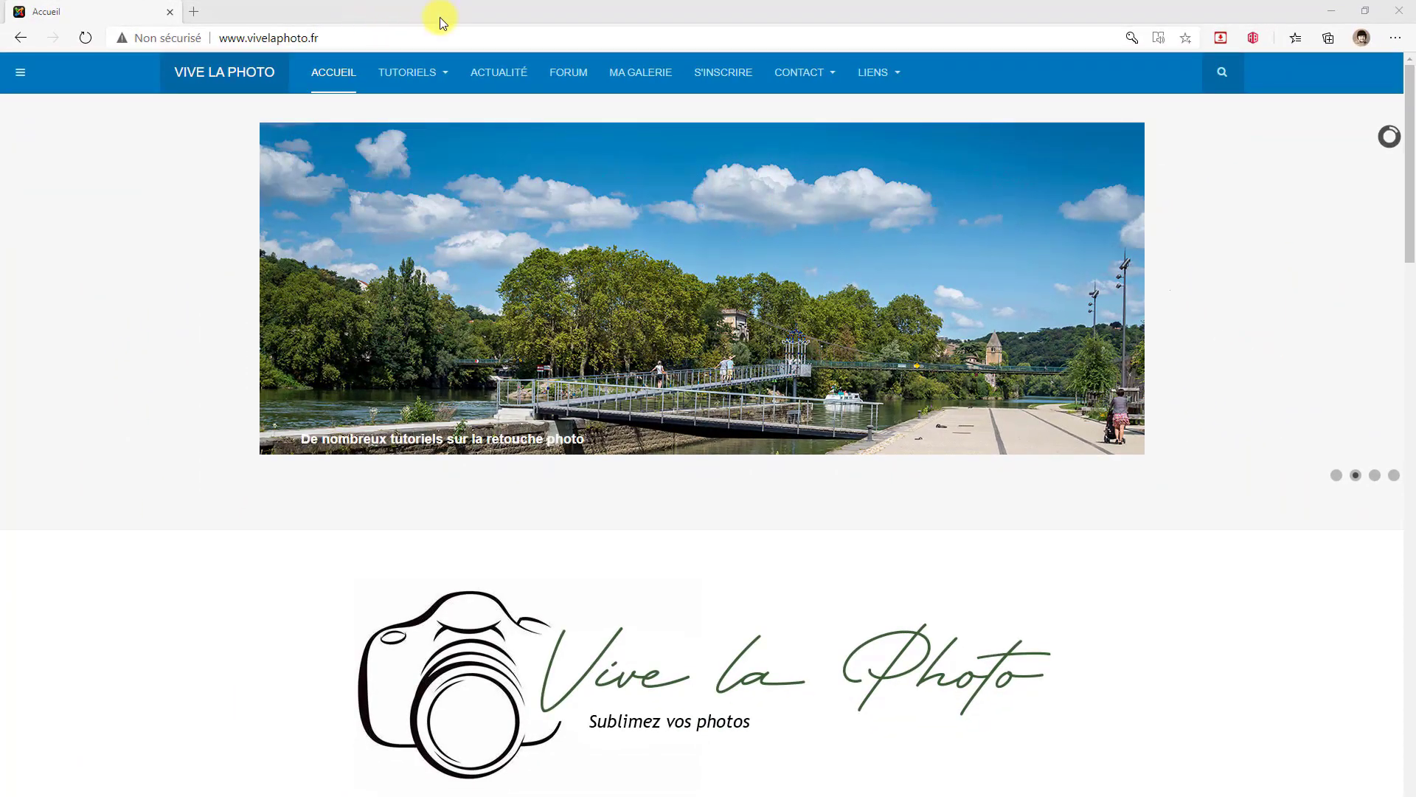
pyautogui.click(431, 77)
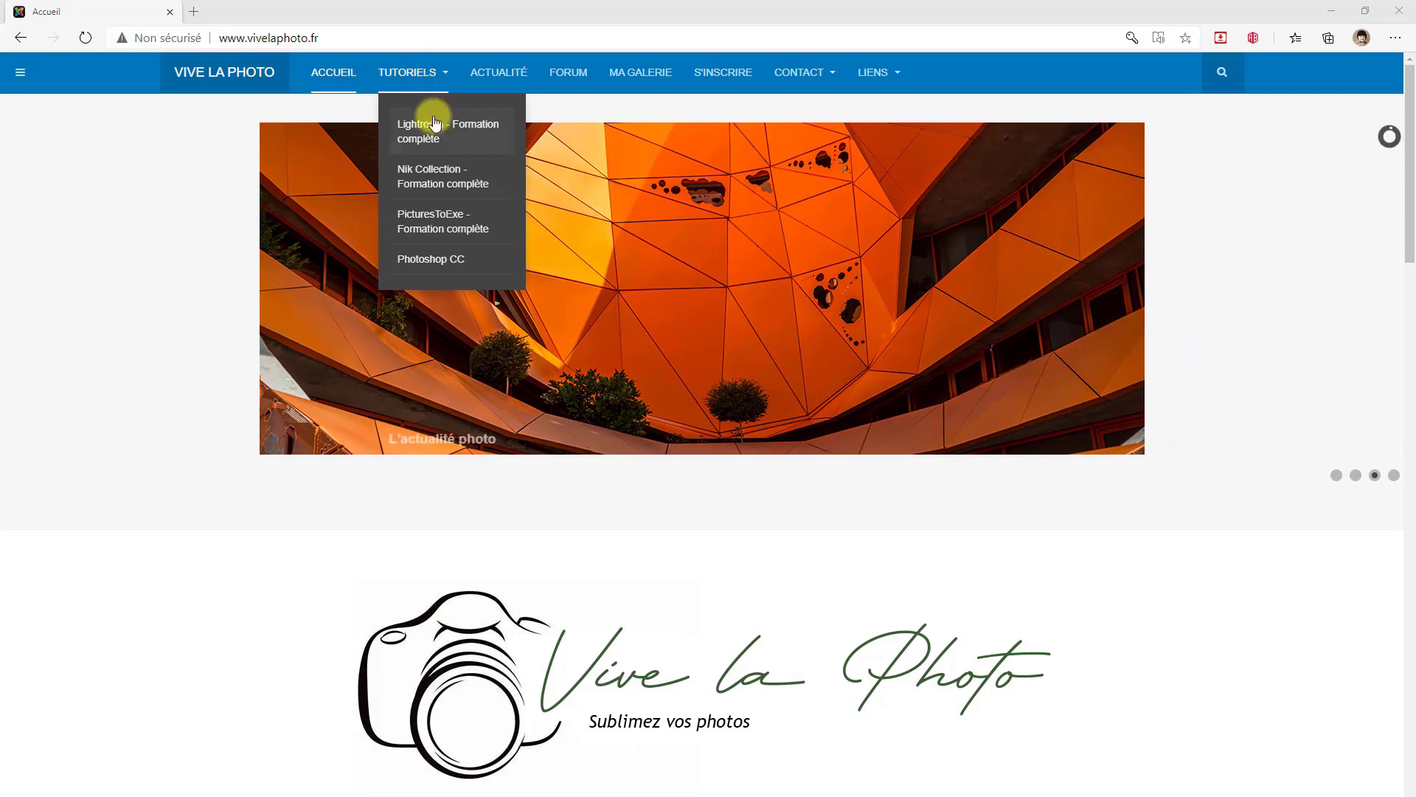
pyautogui.click(435, 132)
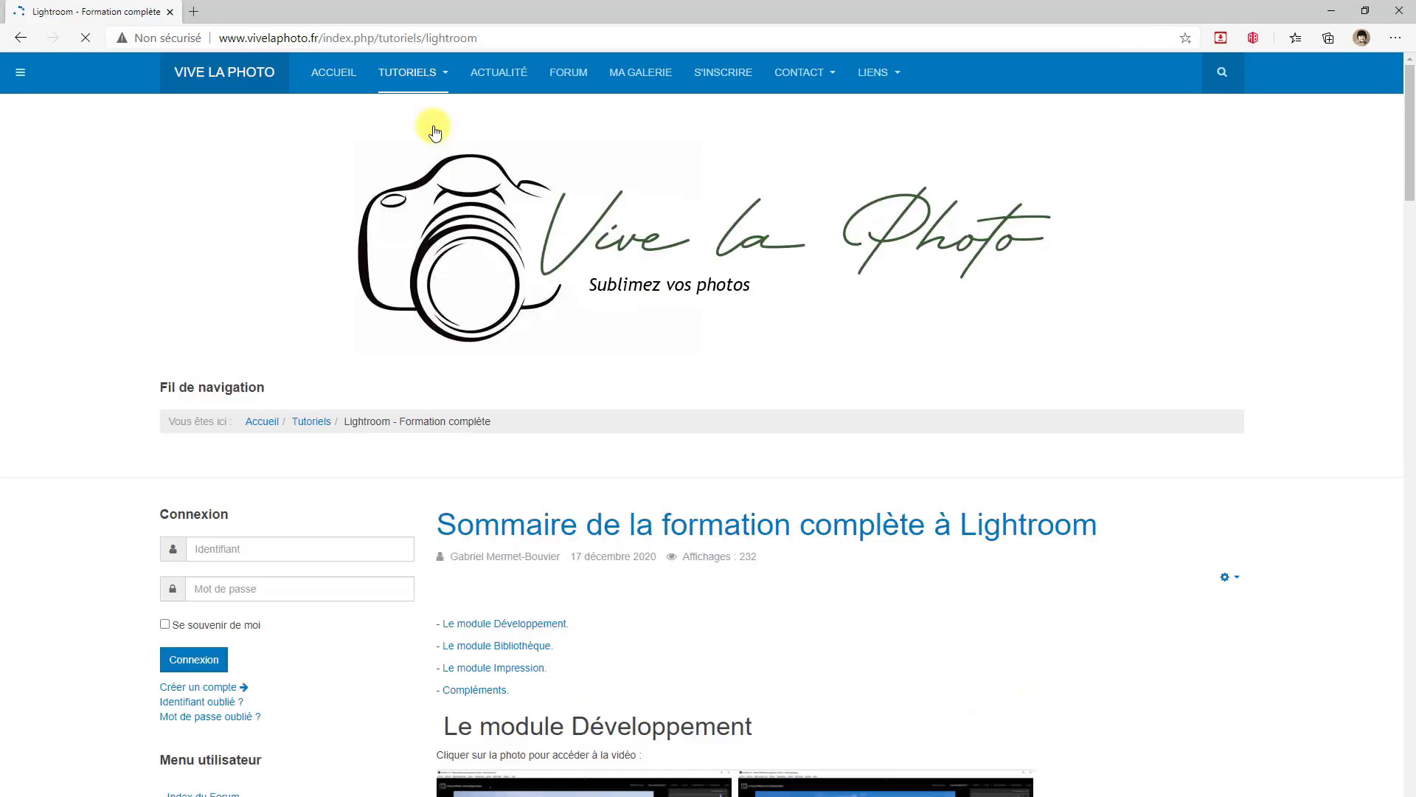
pyautogui.scroll(-3, 928, 648)
pyautogui.scroll(-3, 928, 648)
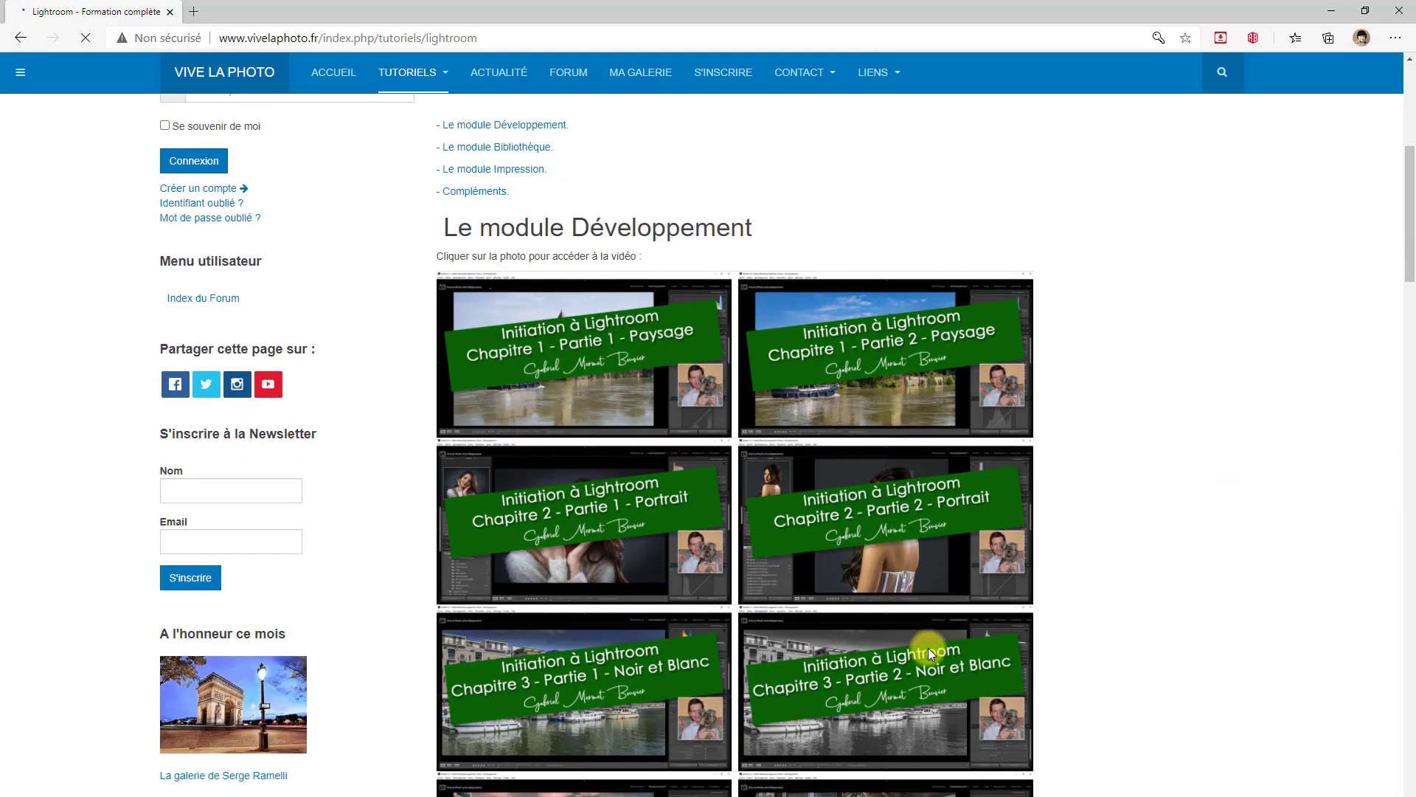
pyautogui.scroll(3, 738, 516)
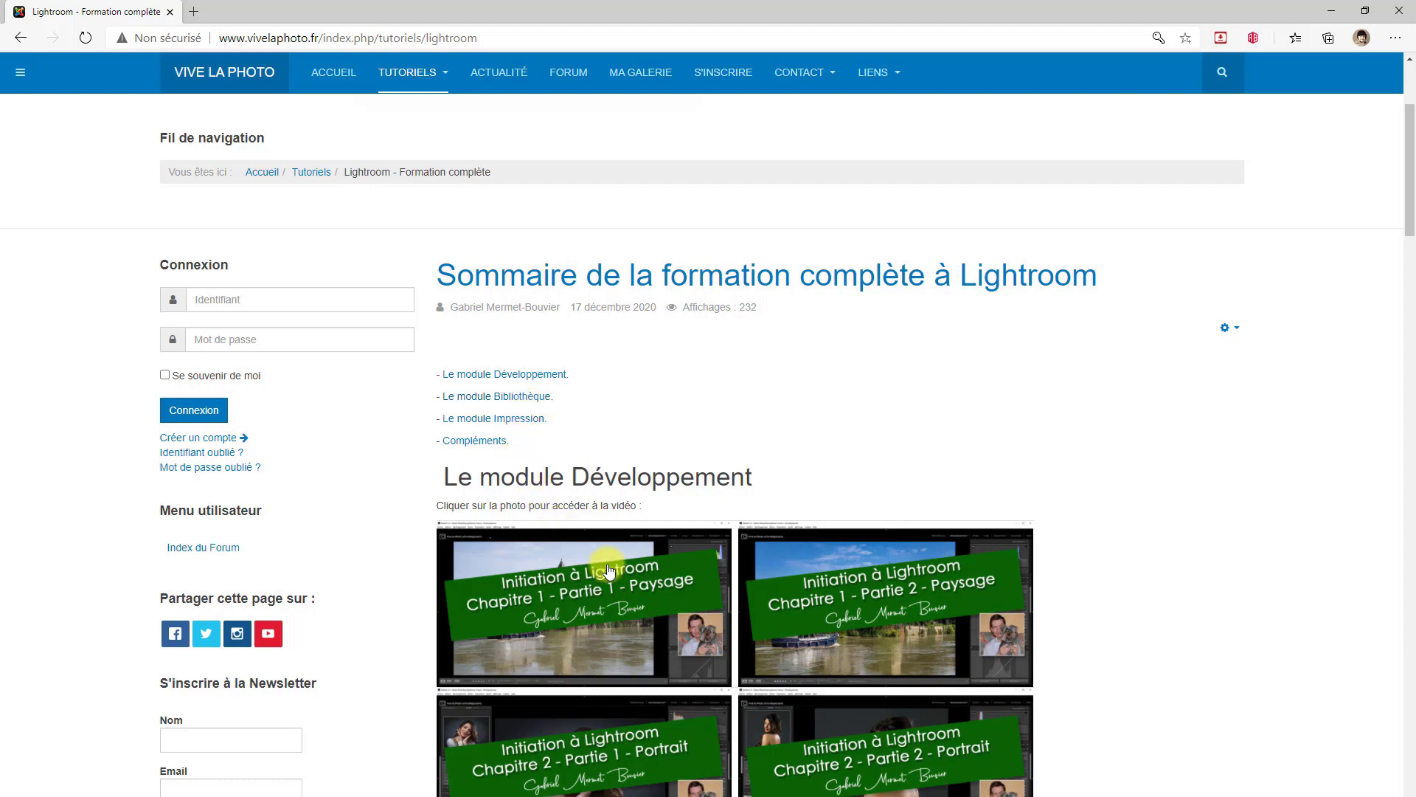
pyautogui.scroll(-5, 608, 570)
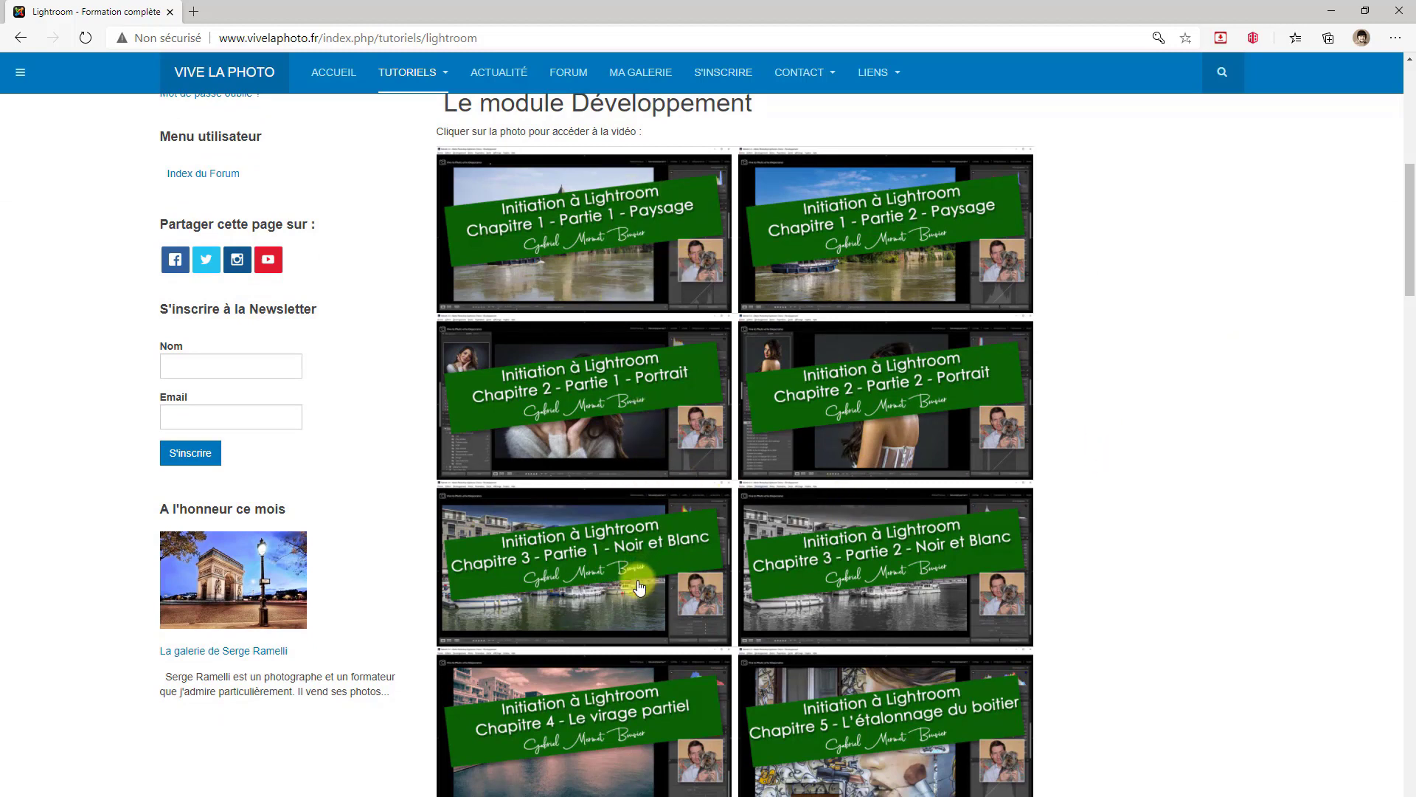
# - Open the "Initiation à Lightroom Chapitre 1 - Partie 1 - Paysage" tutorial and view its embedded videos
pyautogui.click(645, 259)
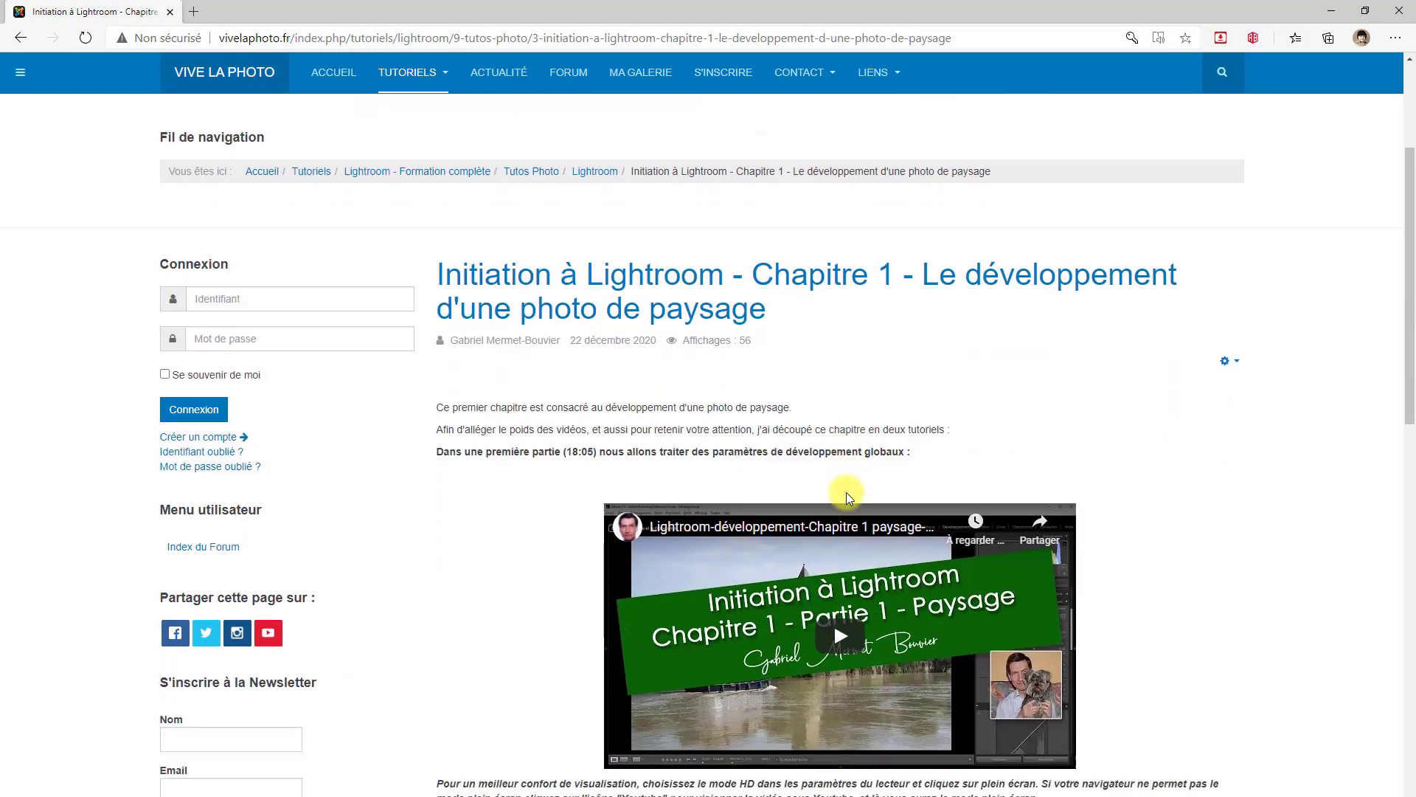
pyautogui.scroll(-2, 847, 493)
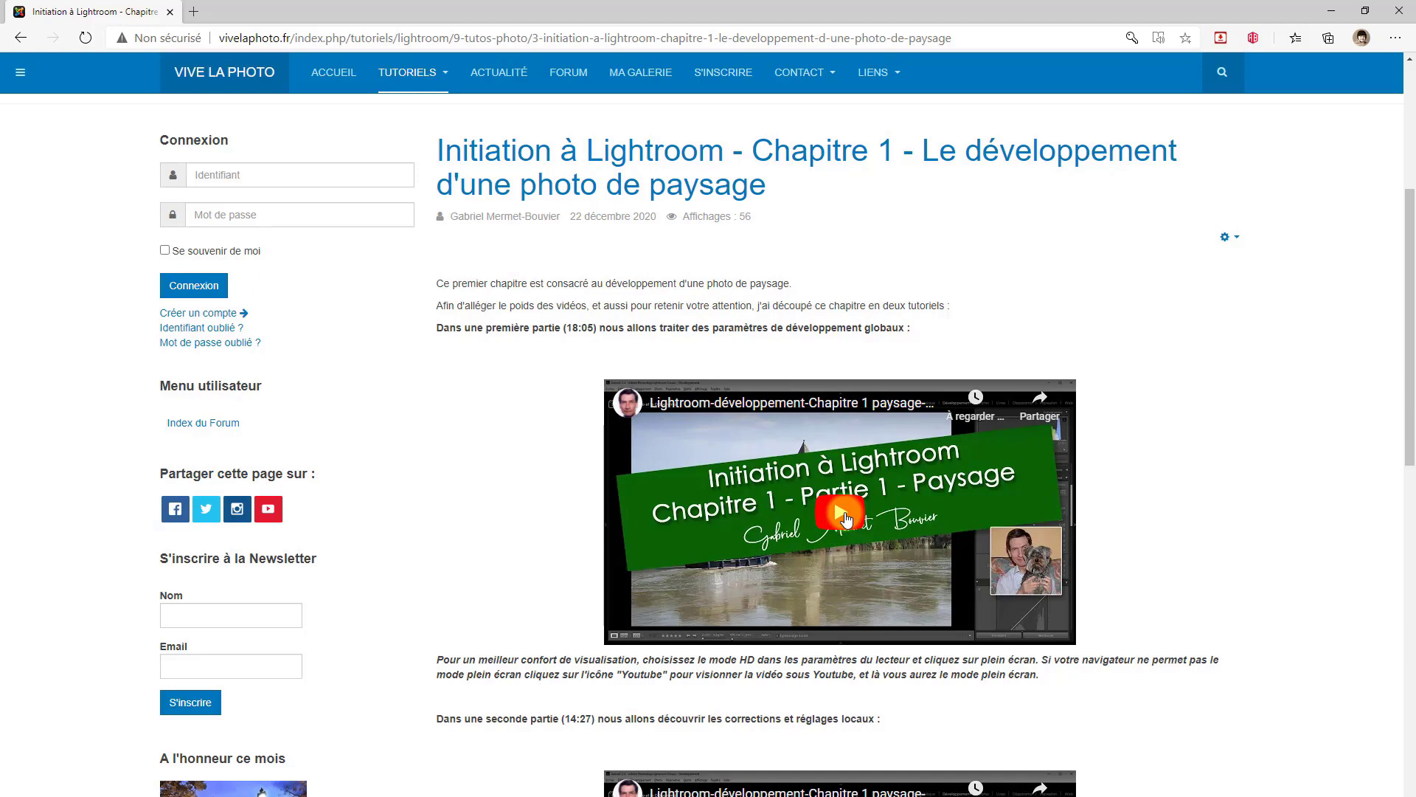
# - Open the Vive la Photo site's forum and look over its discussion categories
pyautogui.click(579, 80)
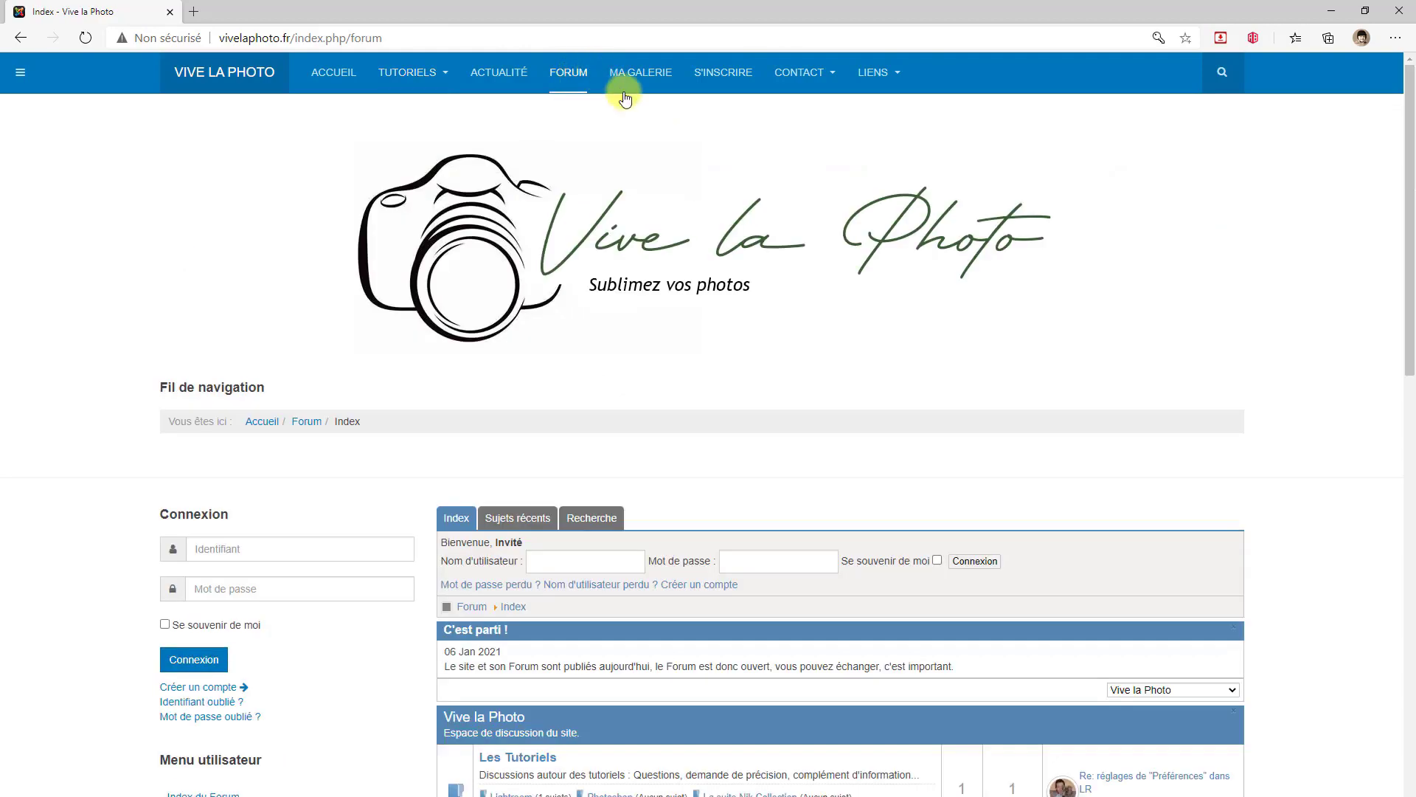
pyautogui.scroll(-3, 697, 245)
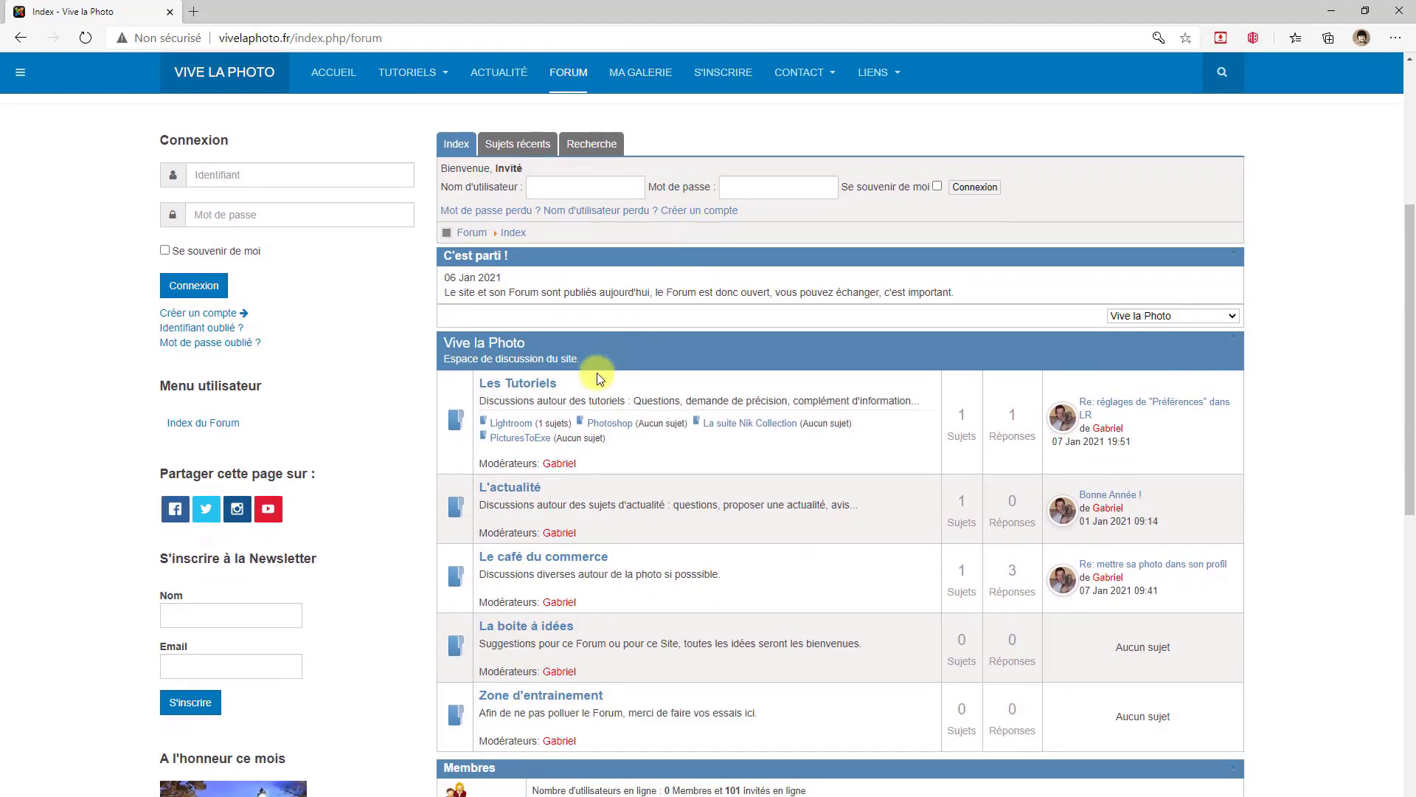